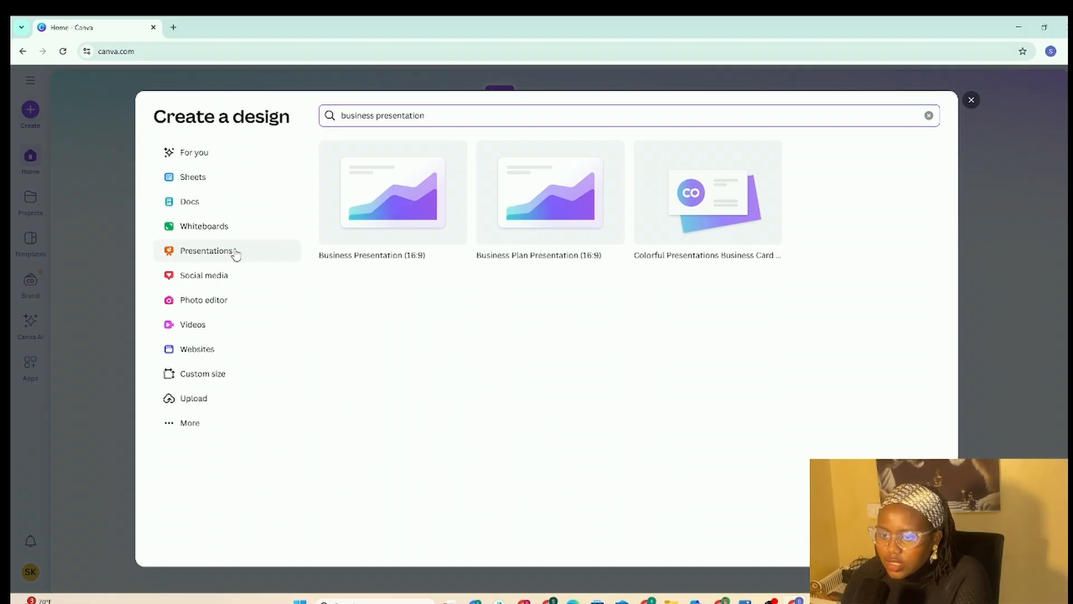
Step: Create a blank Business Presentation (16:9) design, and open the templates for business presentations from the home page's Presentations category
{"action": "left_click", "coordinate": [385, 224]}
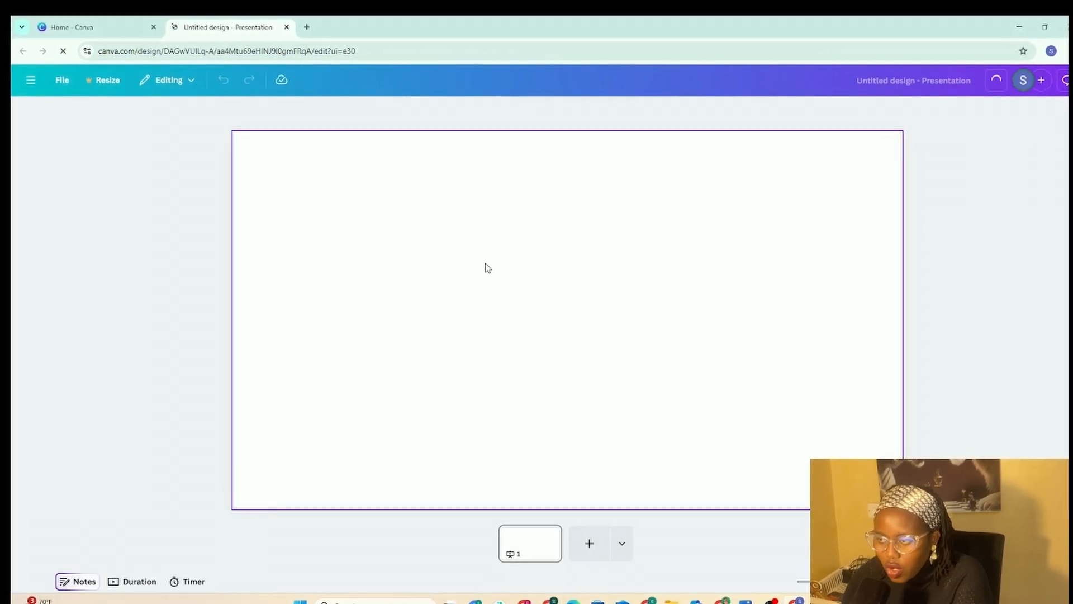
{"action": "left_click", "coordinate": [70, 27]}
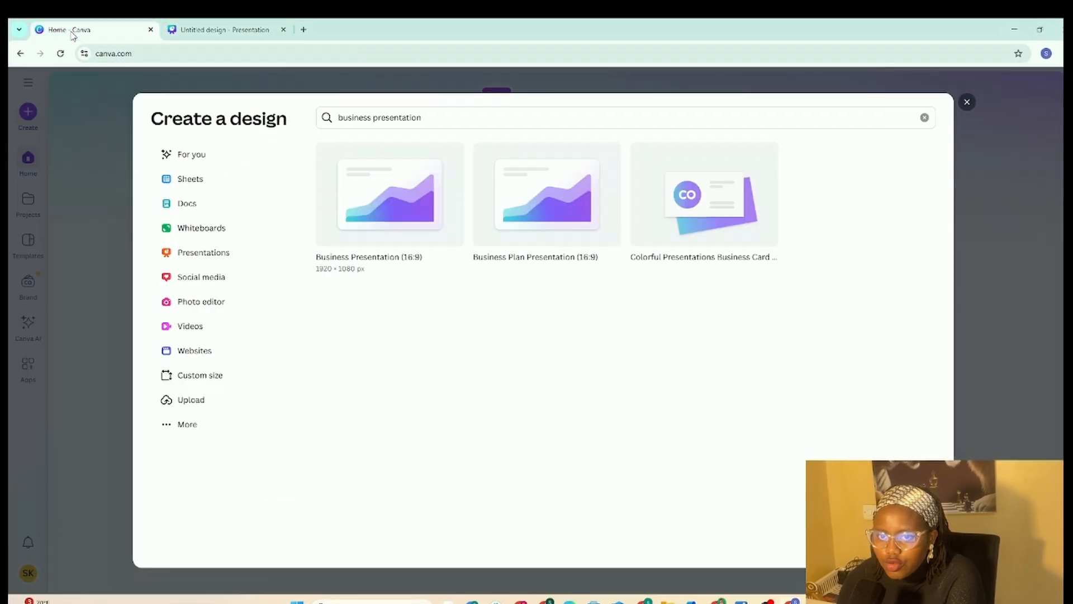
{"action": "left_click", "coordinate": [206, 252]}
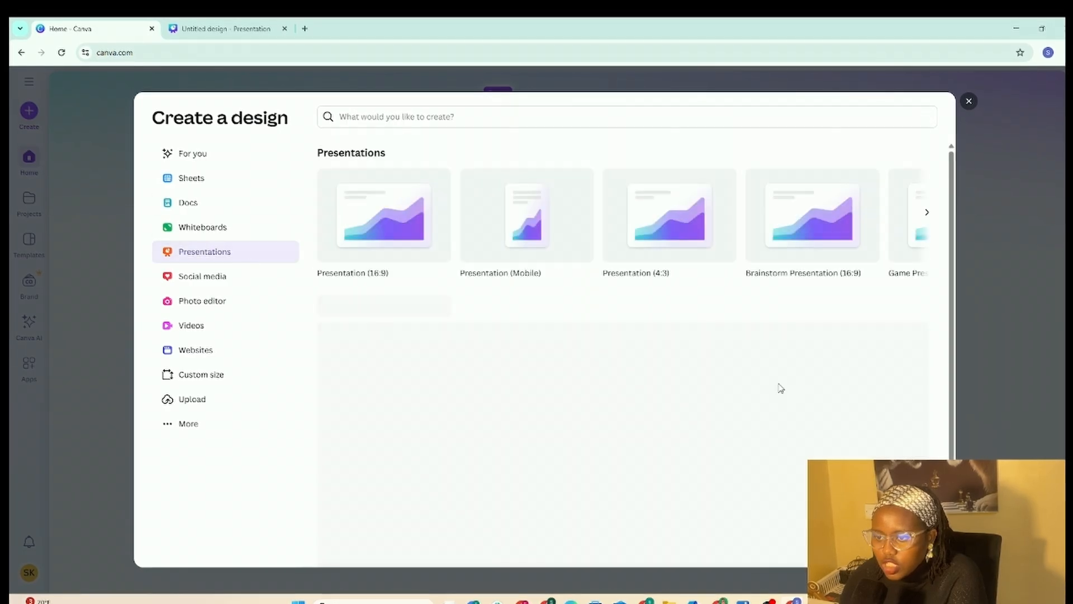
{"action": "scroll", "coordinate": [658, 401], "scroll_direction": "down", "scroll_amount": 3}
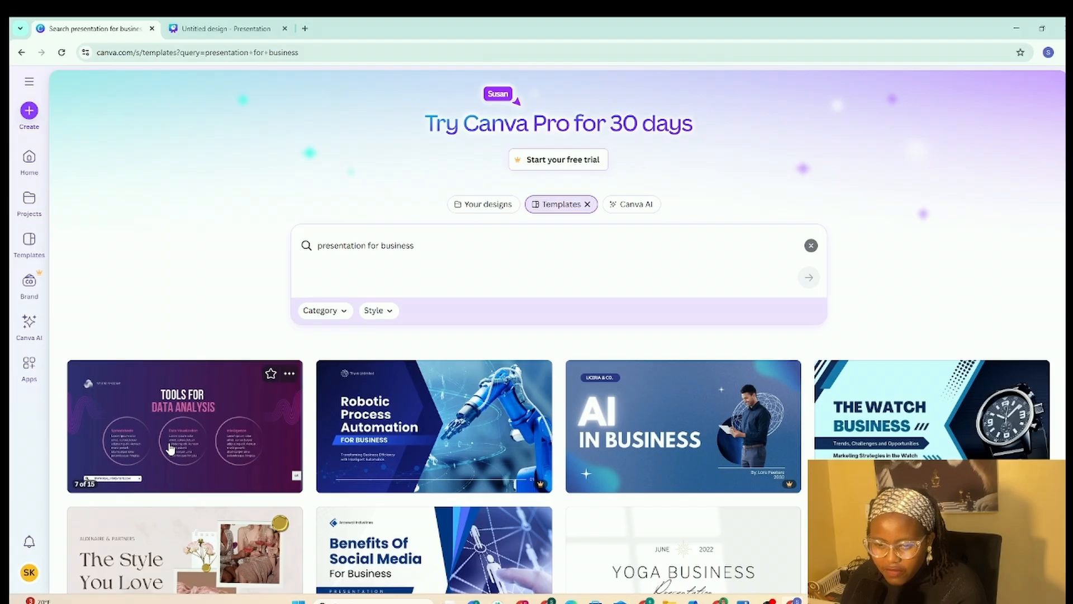
Step: Preview the White Minimalist Yoga Business Presentation template among the business presentation templates, and close the preview
{"action": "scroll", "coordinate": [280, 455], "scroll_direction": "down", "scroll_amount": 2}
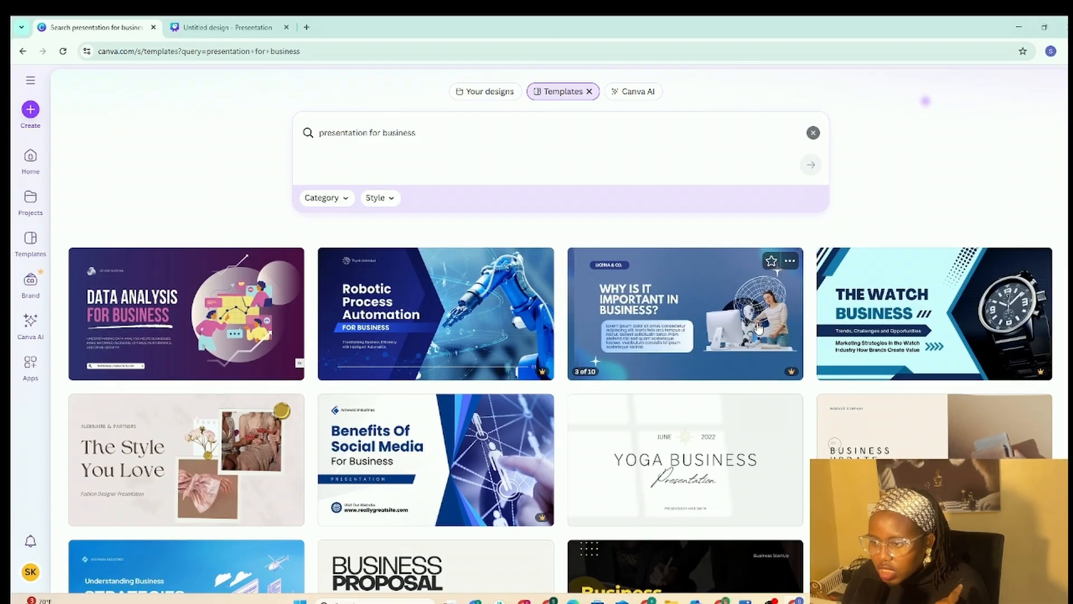
{"action": "scroll", "coordinate": [203, 312], "scroll_direction": "down", "scroll_amount": 3}
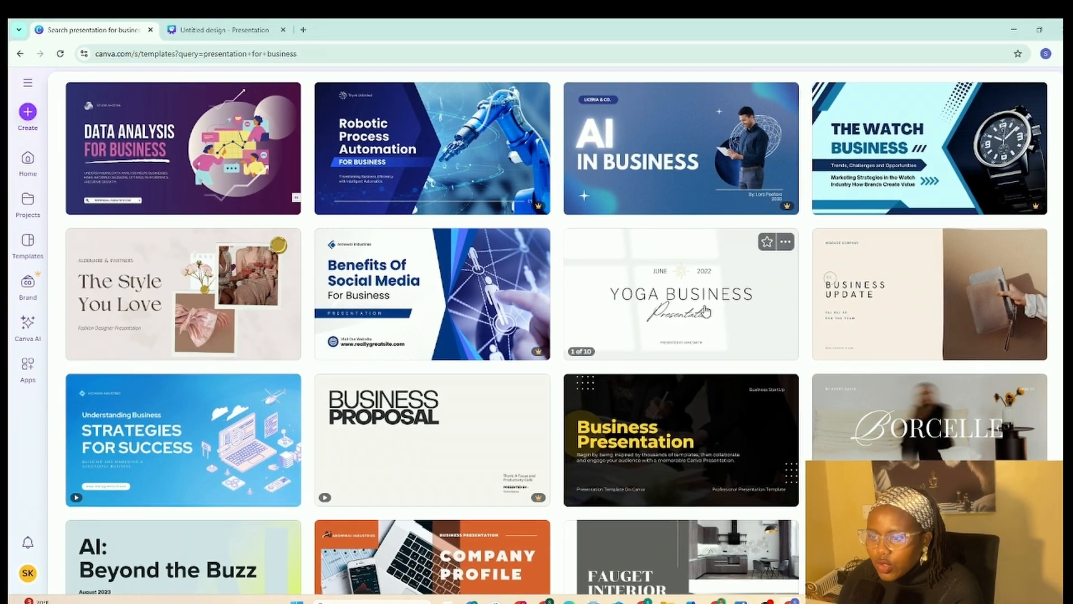
{"action": "left_click", "coordinate": [708, 308]}
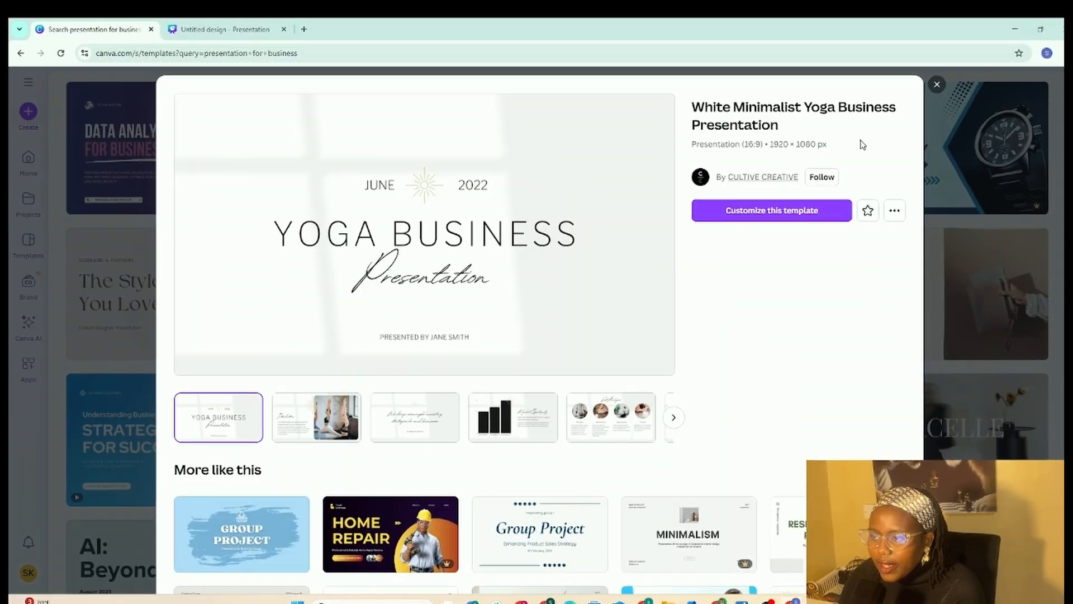
{"action": "left_click", "coordinate": [936, 82]}
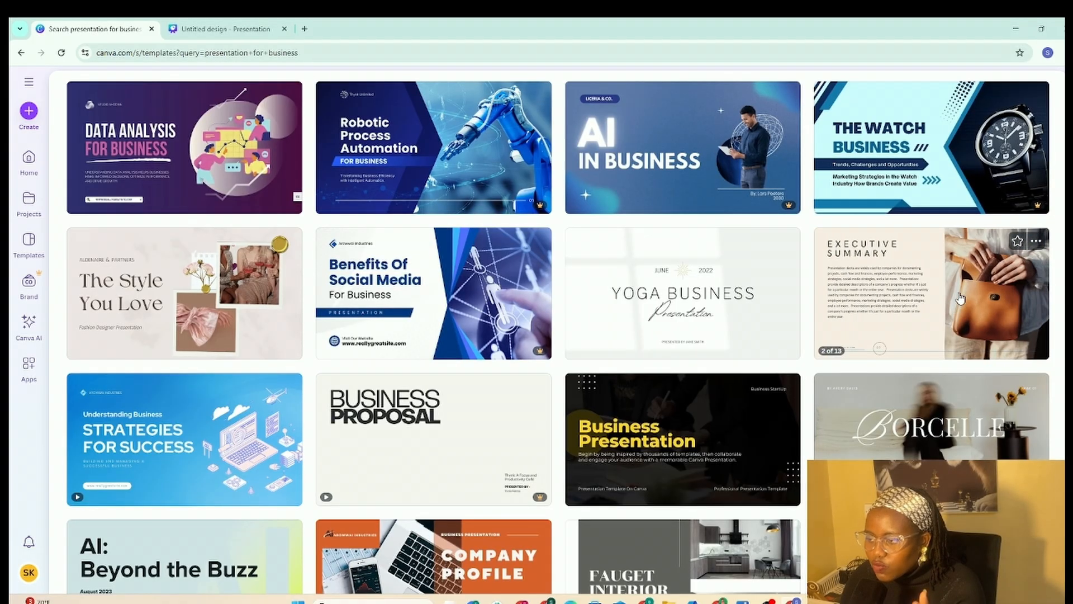
Step: Look through more business presentation templates and preview the Blue And White Gradient Modern AI in Business Presentation
{"action": "scroll", "coordinate": [518, 429], "scroll_direction": "down", "scroll_amount": 8}
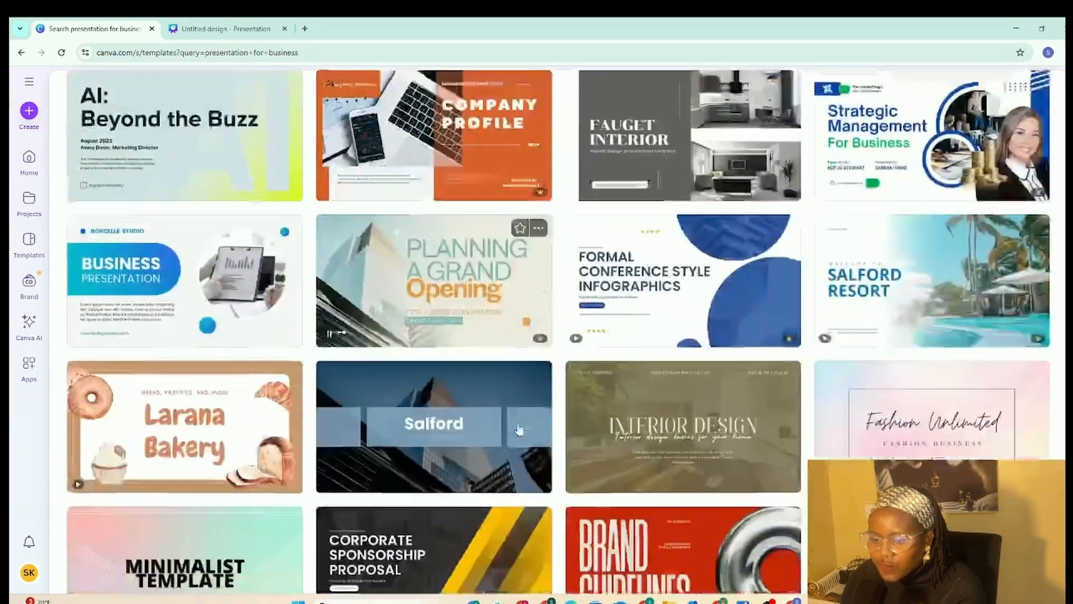
{"action": "scroll", "coordinate": [518, 429], "scroll_direction": "down", "scroll_amount": 4}
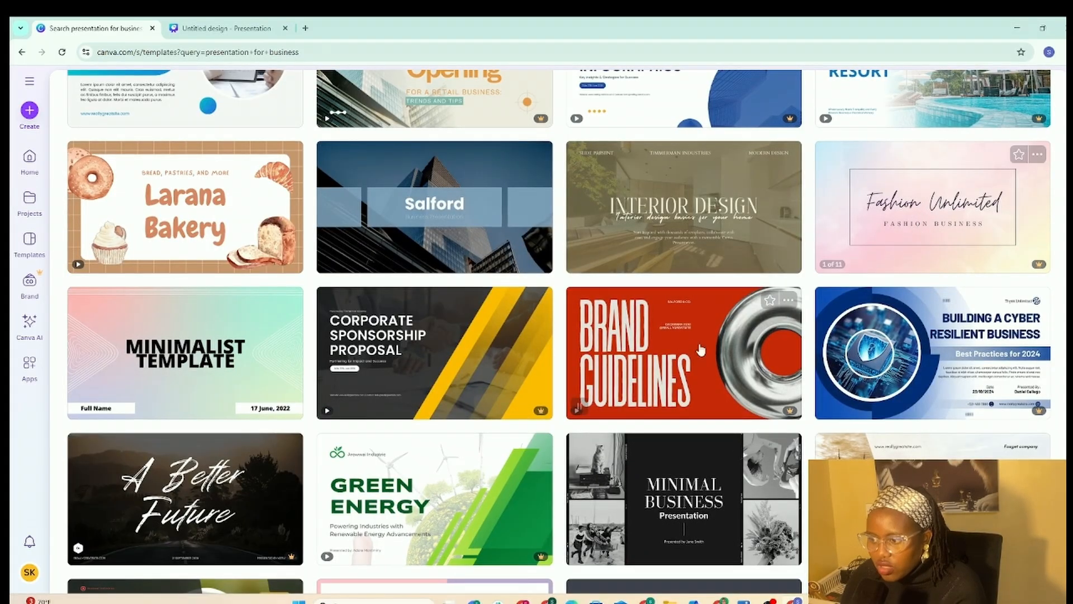
{"action": "scroll", "coordinate": [615, 325], "scroll_direction": "down", "scroll_amount": 14}
{"action": "scroll", "coordinate": [615, 324], "scroll_direction": "down", "scroll_amount": 10}
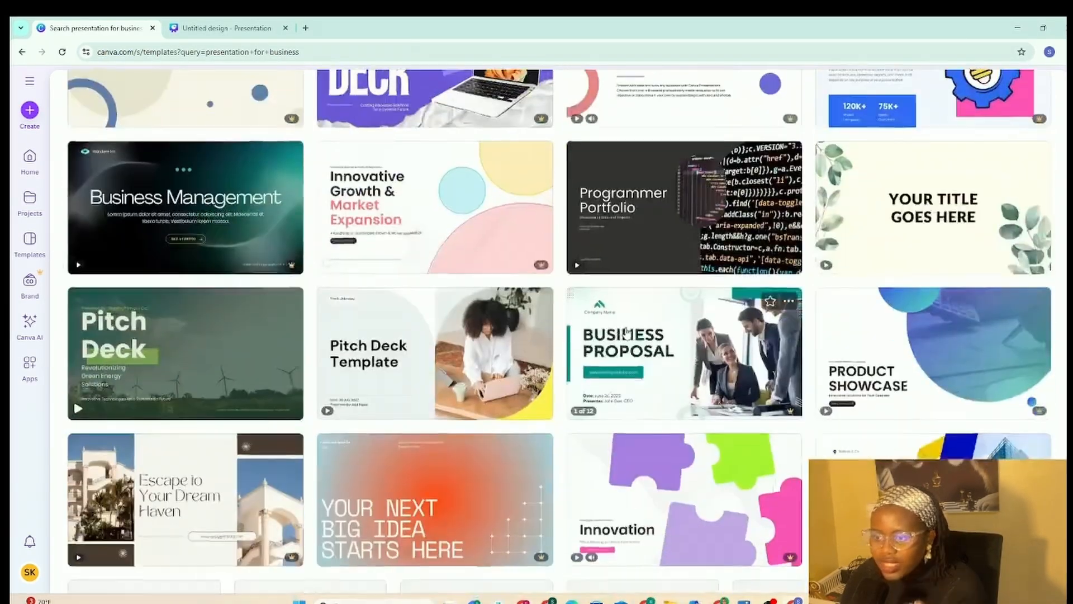
{"action": "scroll", "coordinate": [643, 316], "scroll_direction": "down", "scroll_amount": 2}
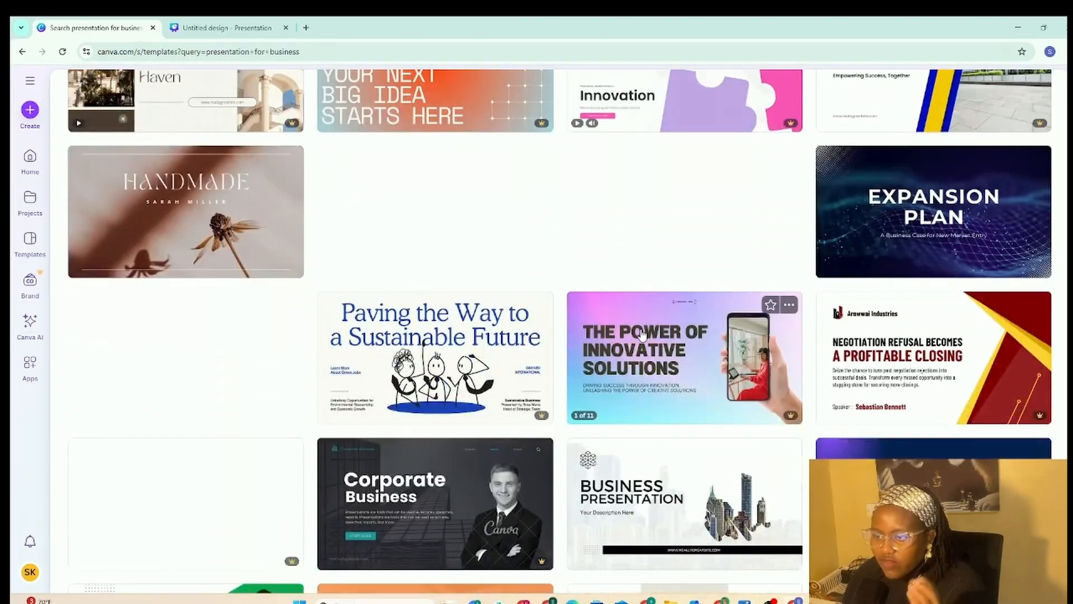
{"action": "scroll", "coordinate": [645, 330], "scroll_direction": "down", "scroll_amount": 4}
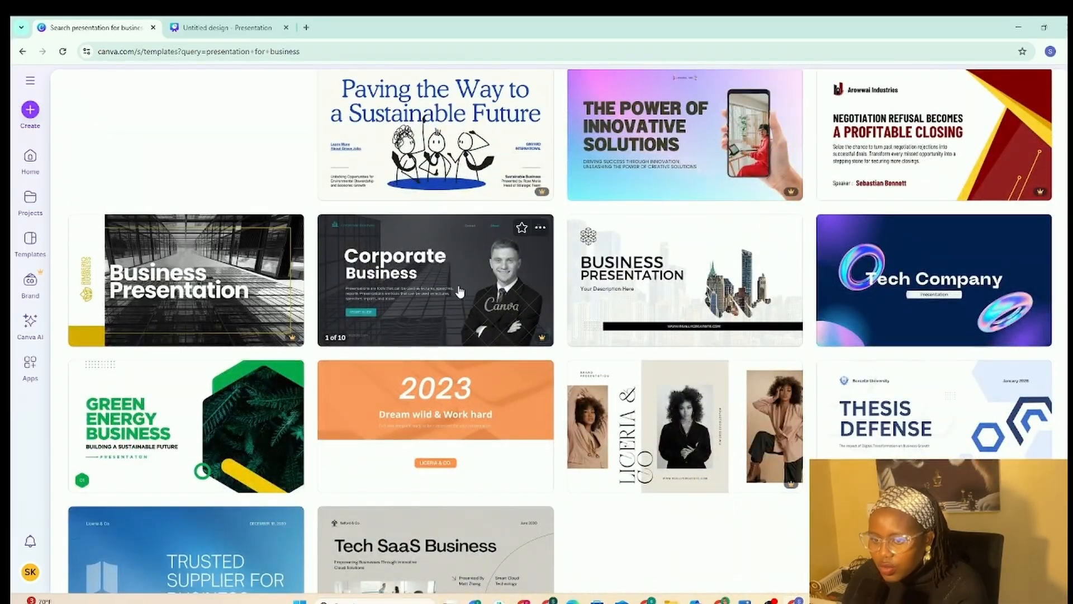
{"action": "scroll", "coordinate": [469, 291], "scroll_direction": "up", "scroll_amount": 13}
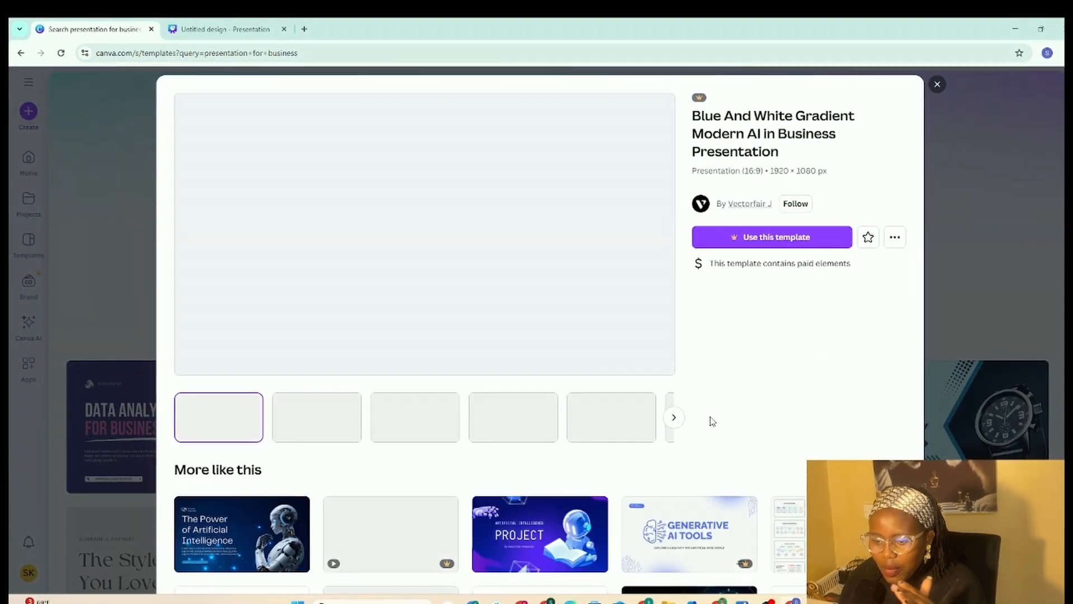
{"action": "left_click", "coordinate": [937, 84]}
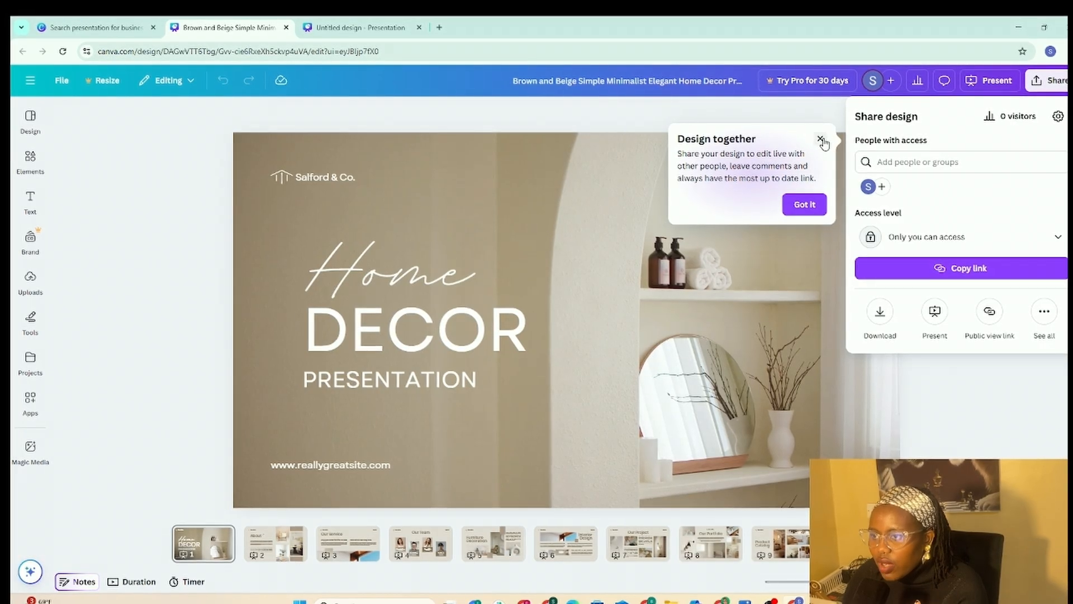
Step: Dismiss the sharing tip and share options in the Home Decor presentation, and look through the other available design templates
{"action": "left_click", "coordinate": [819, 139]}
{"action": "left_click", "coordinate": [999, 425]}
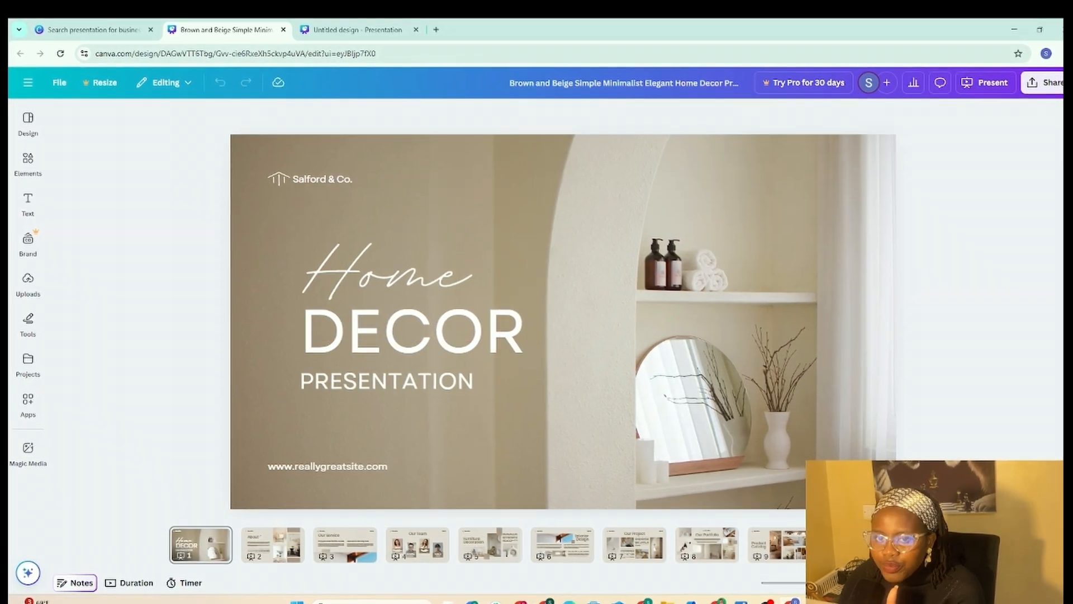
{"action": "left_click", "coordinate": [41, 111]}
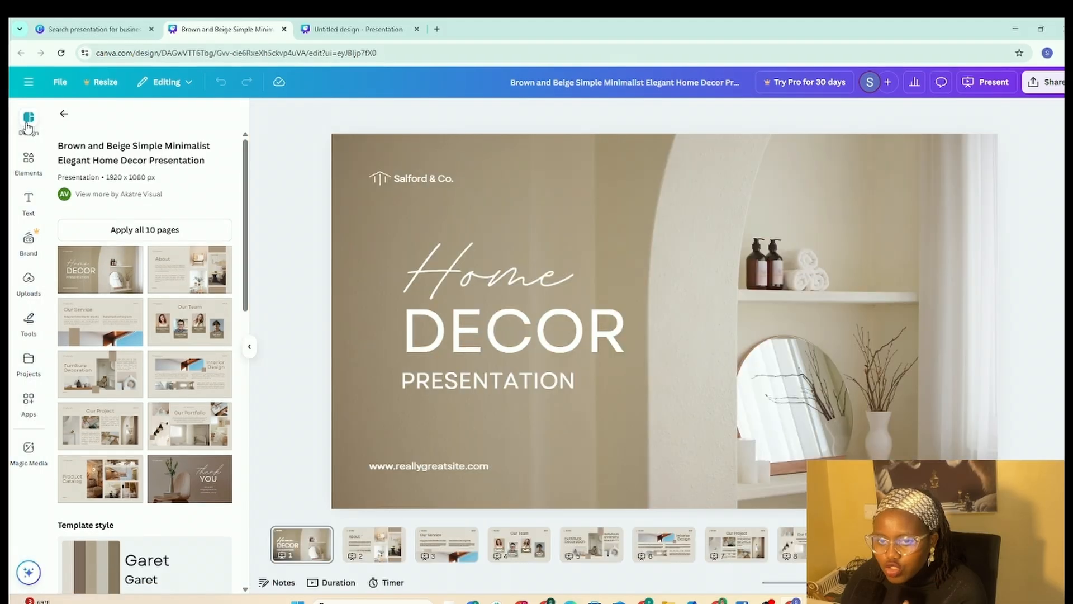
{"action": "left_click", "coordinate": [60, 116]}
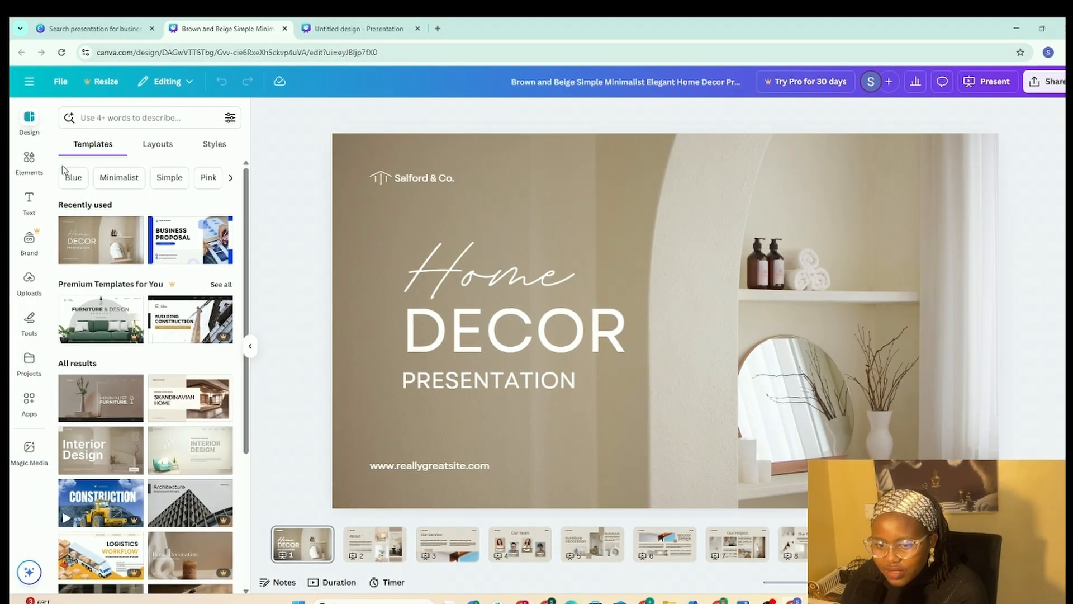
{"action": "scroll", "coordinate": [151, 336], "scroll_direction": "down", "scroll_amount": 10}
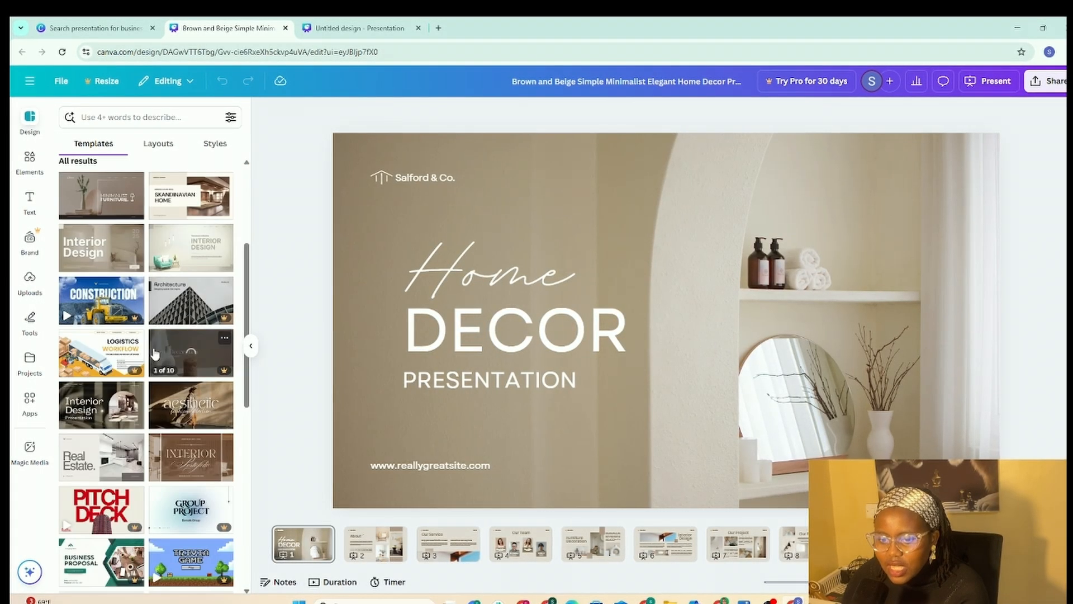
{"action": "scroll", "coordinate": [155, 352], "scroll_direction": "down", "scroll_amount": 5}
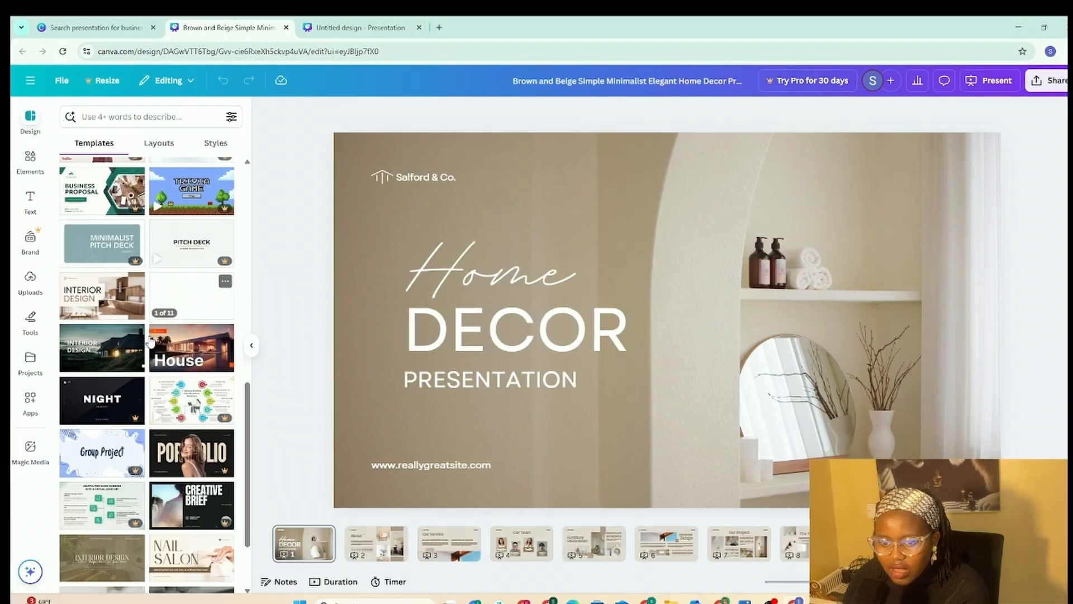
{"action": "scroll", "coordinate": [151, 341], "scroll_direction": "down", "scroll_amount": 10}
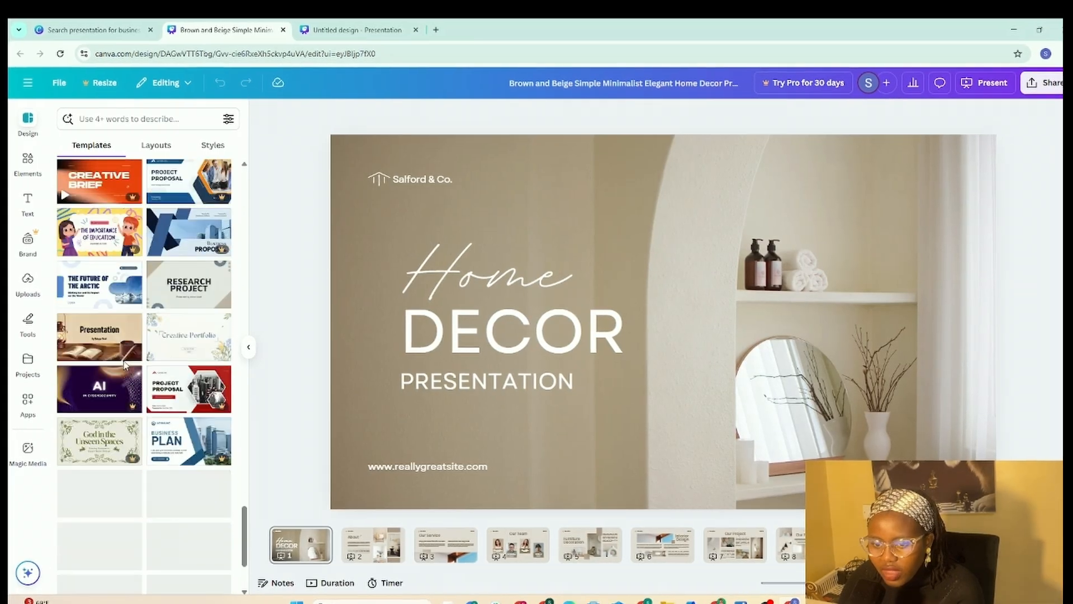
{"action": "scroll", "coordinate": [143, 406], "scroll_direction": "down", "scroll_amount": 10}
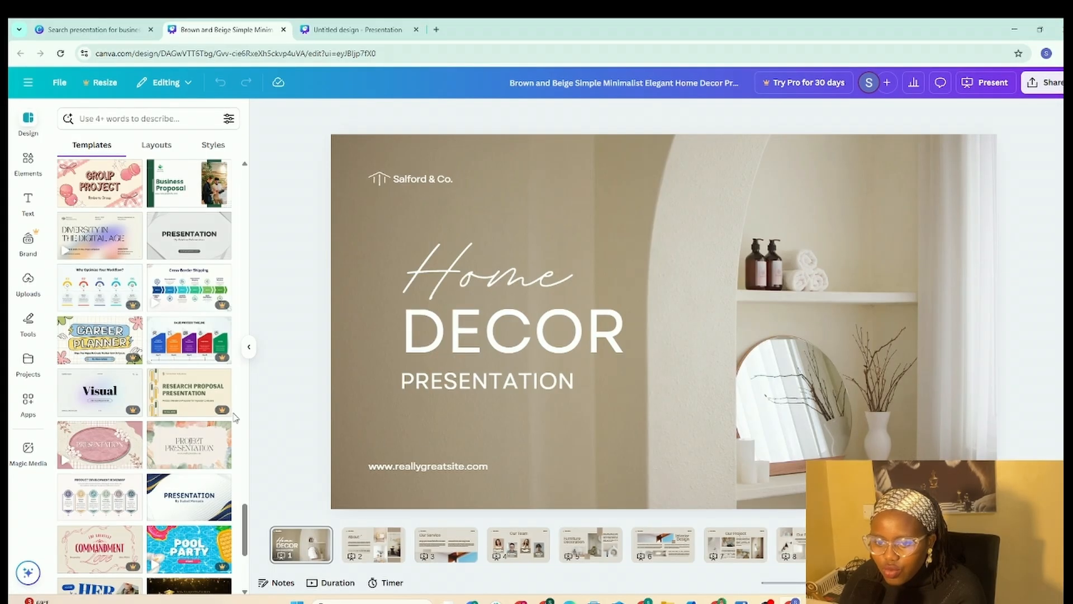
{"action": "scroll", "coordinate": [108, 505], "scroll_direction": "down", "scroll_amount": 10}
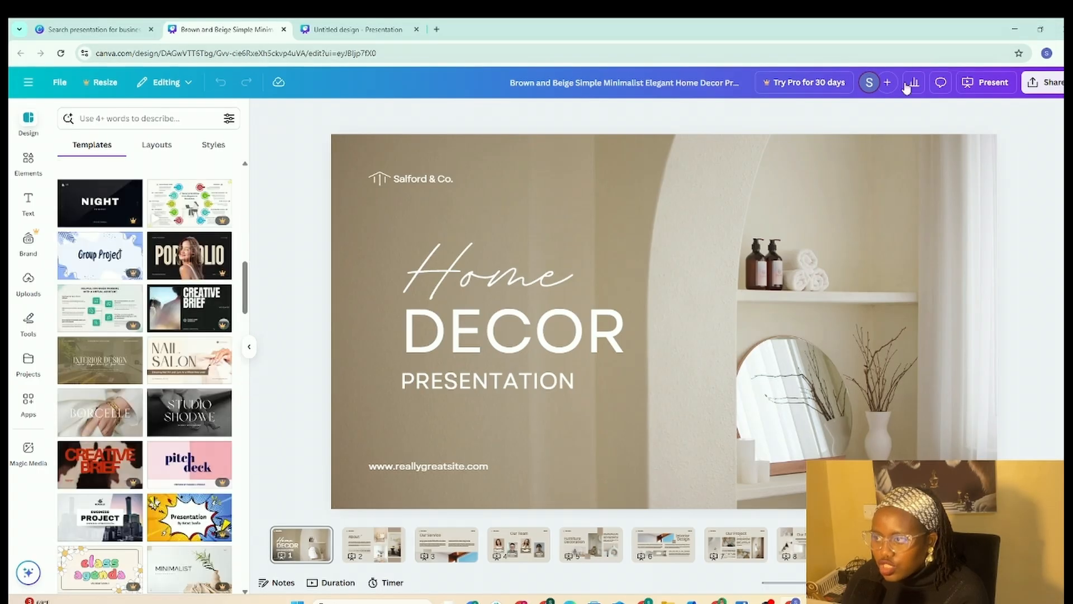
Step: Start a comment on the first slide of the Home Decor presentation with the line "1. About Us"
{"action": "left_click", "coordinate": [941, 83]}
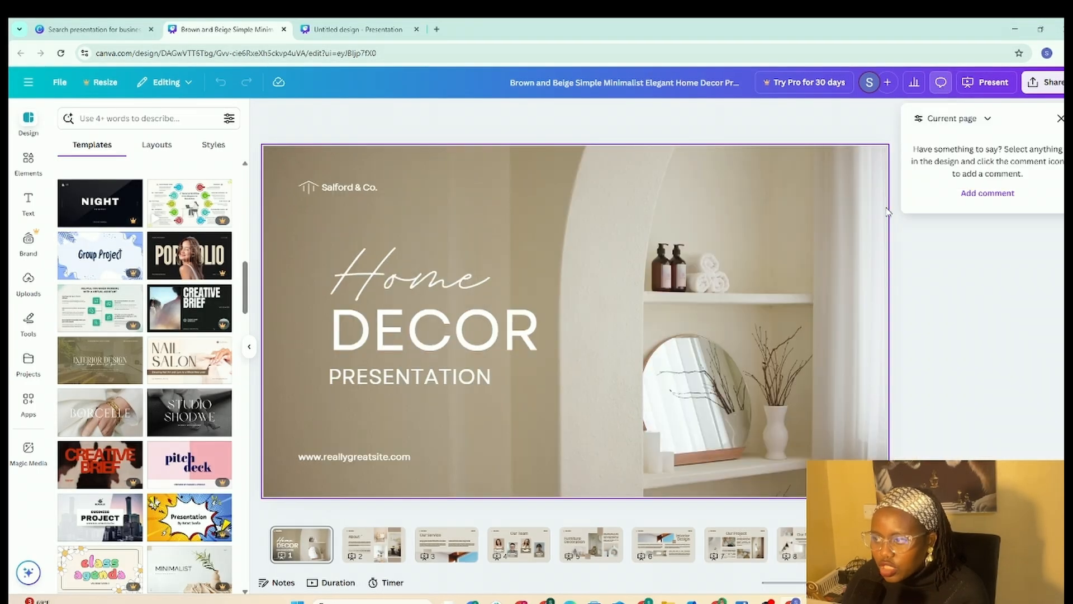
{"action": "left_click", "coordinate": [972, 200]}
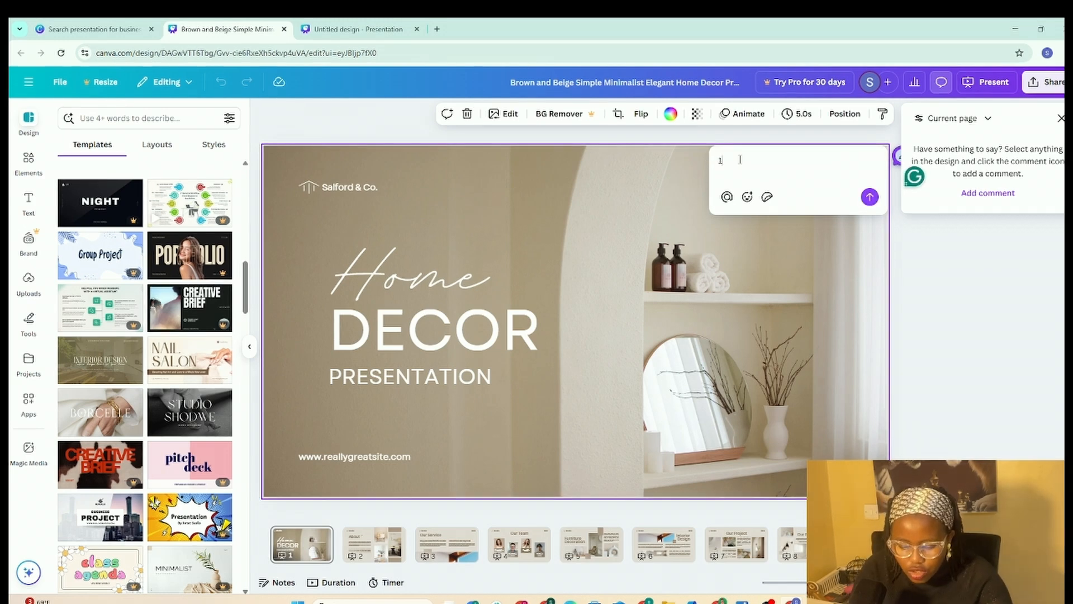
{"action": "type", "text": "1."}
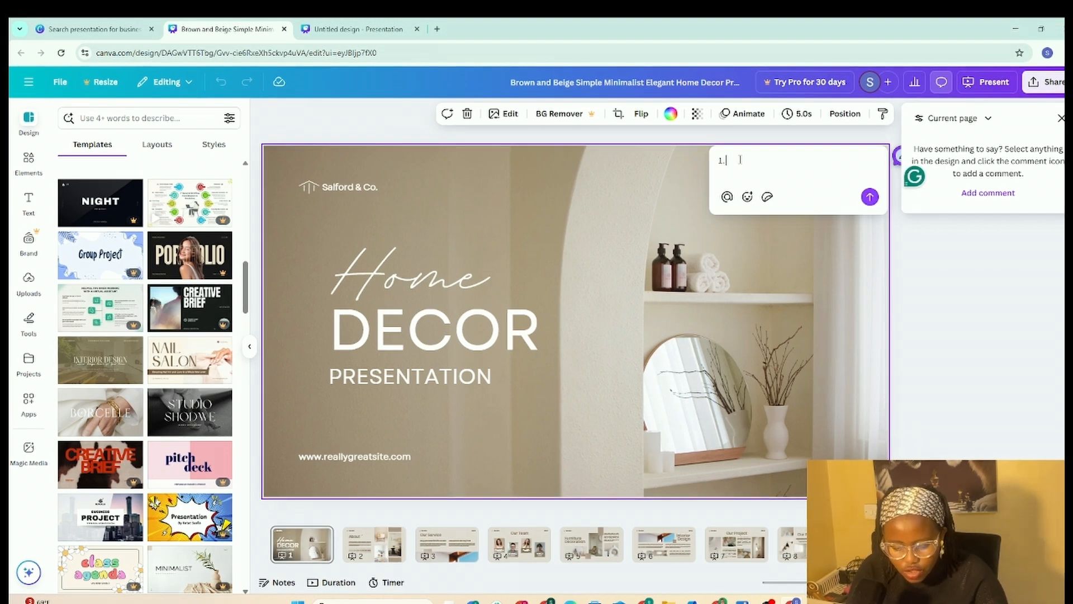
{"action": "key", "text": "Caps_Lock"}
{"action": "type", "text": "About Us"}
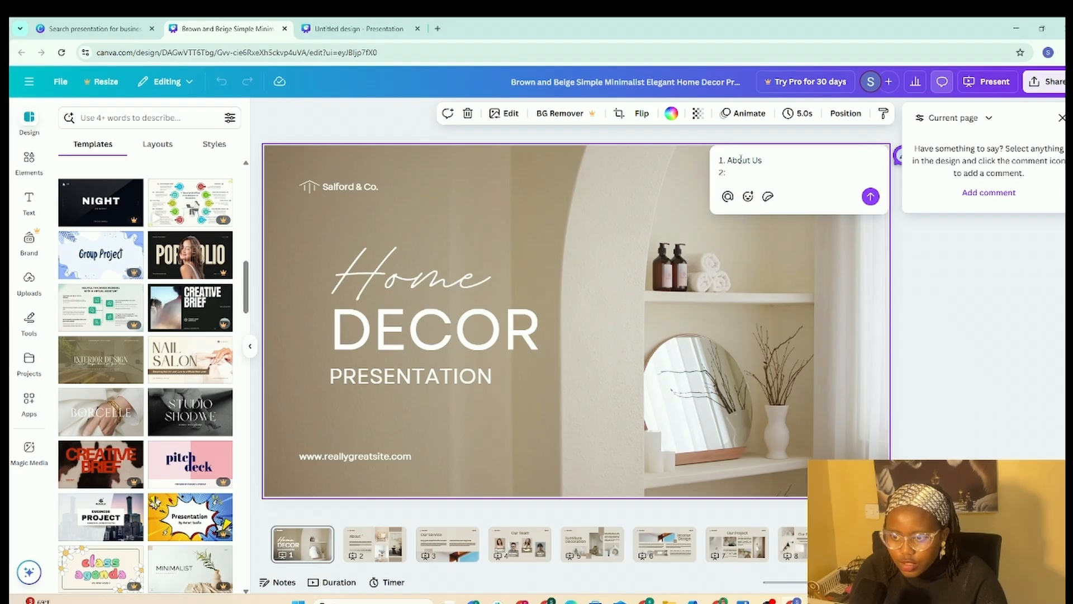
Step: Add the lines "2: Agenda" and "3: Tools to use" to the comment's outline
{"action": "key", "text": "Caps_Lock"}
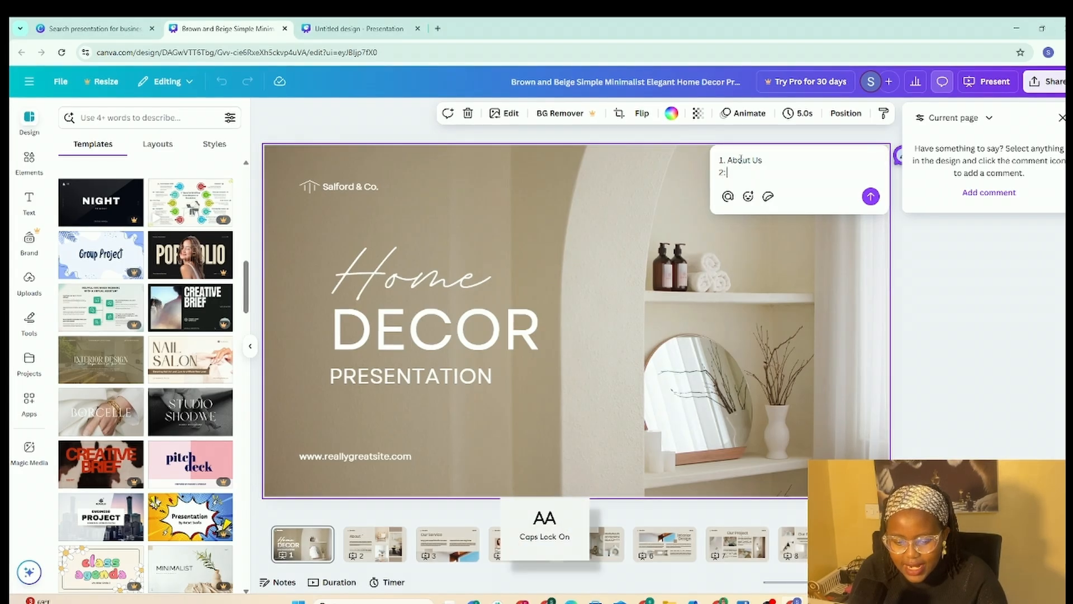
{"action": "type", "text": "A"}
{"action": "key", "text": "Caps_Lock"}
{"action": "type", "text": "ge"}
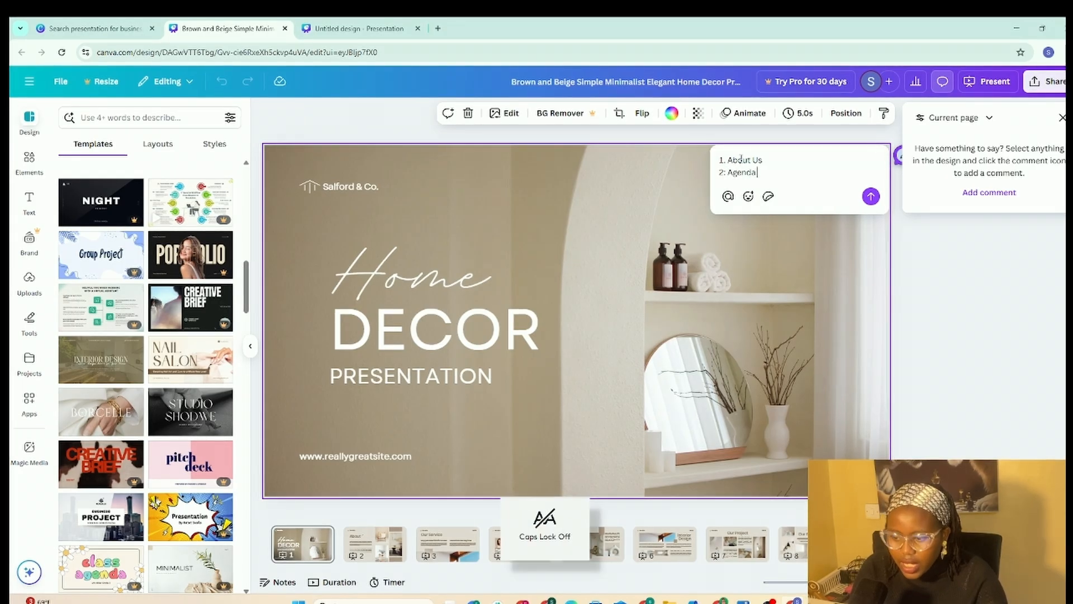
{"action": "type", "text": "nda"}
{"action": "key", "text": "Return"}
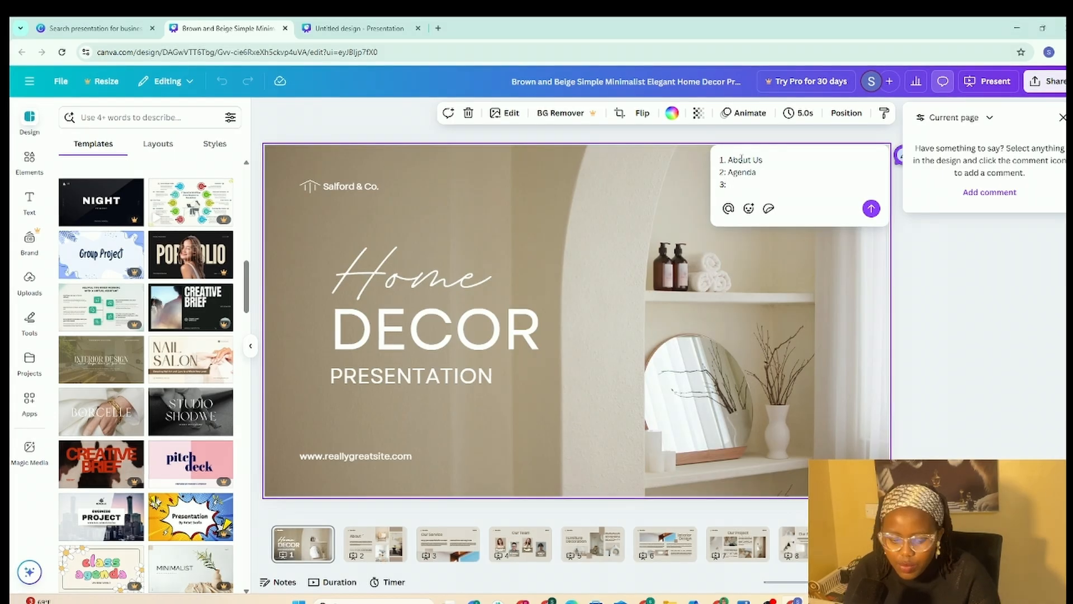
{"action": "key", "text": "Caps_Lock"}
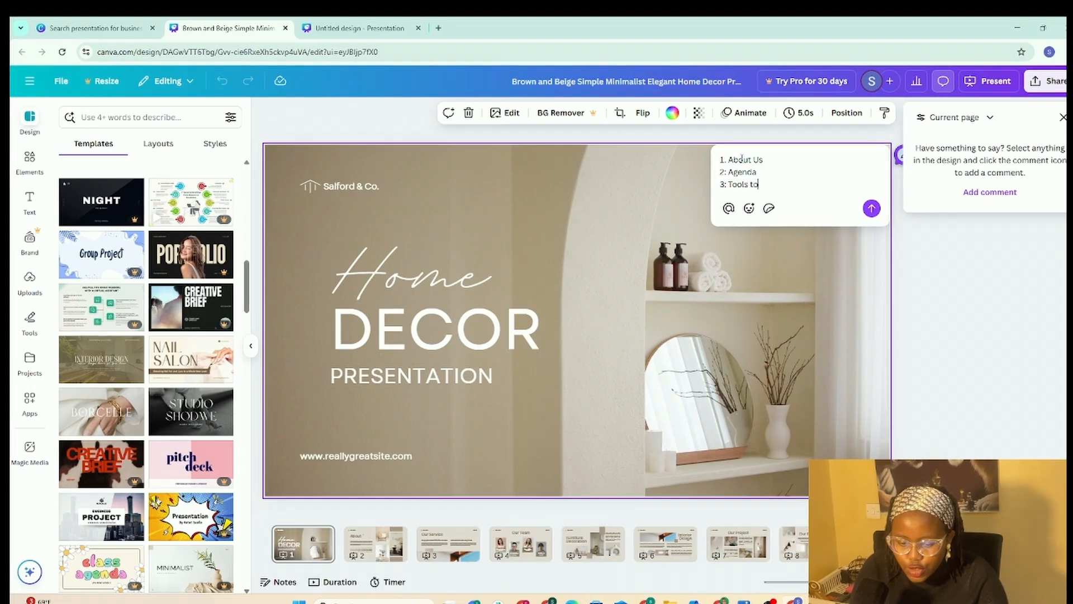
{"action": "key", "text": "Return"}
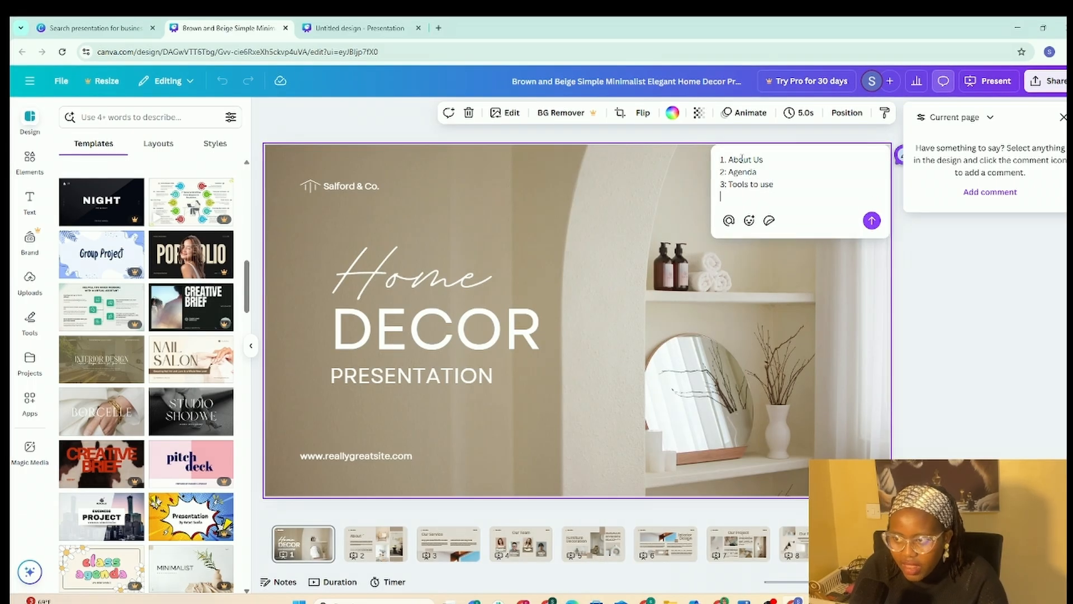
Step: Add the line "4: Why each tool" to the outline in the first slide's comment
{"action": "type", "text": "4:"}
{"action": "key", "text": "Caps_Lock"}
{"action": "type", "text": "W"}
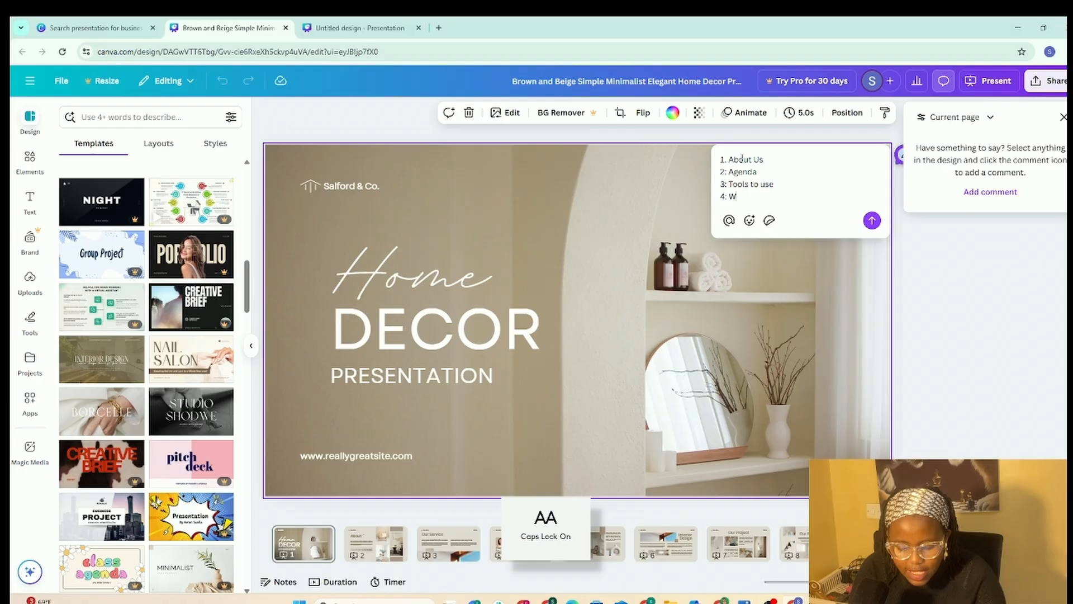
{"action": "type", "text": "hy each "}
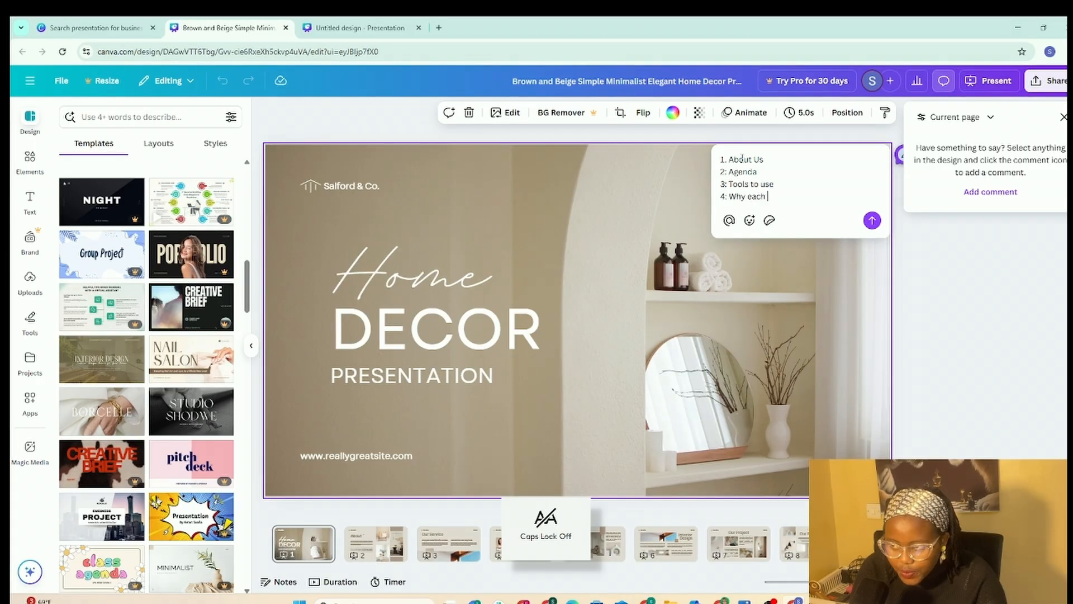
{"action": "type", "text": "t"}
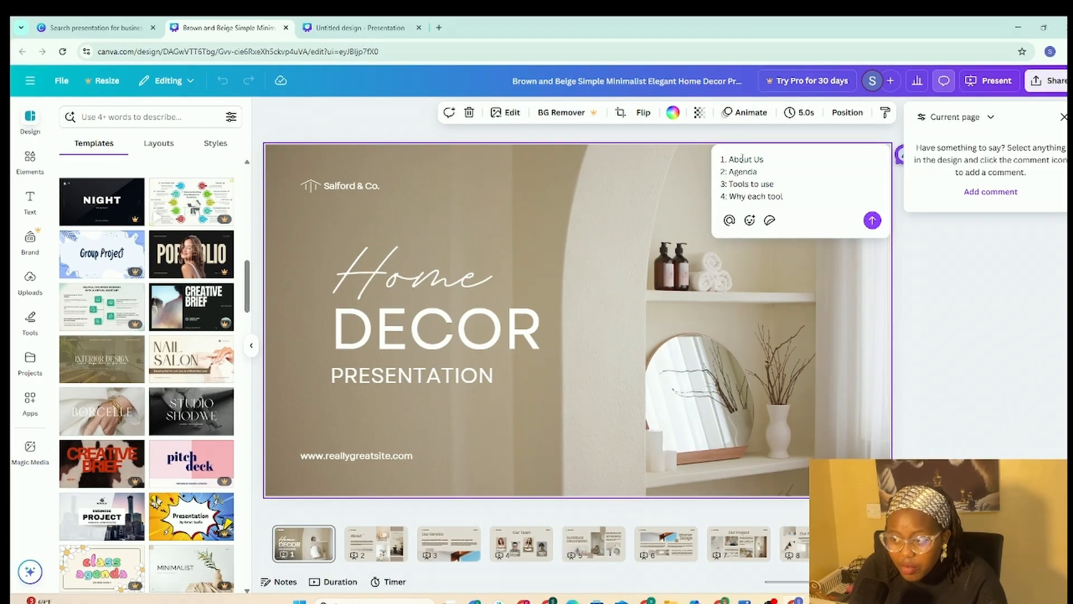
{"action": "type", "text": "ool"}
{"action": "key", "text": "Return"}
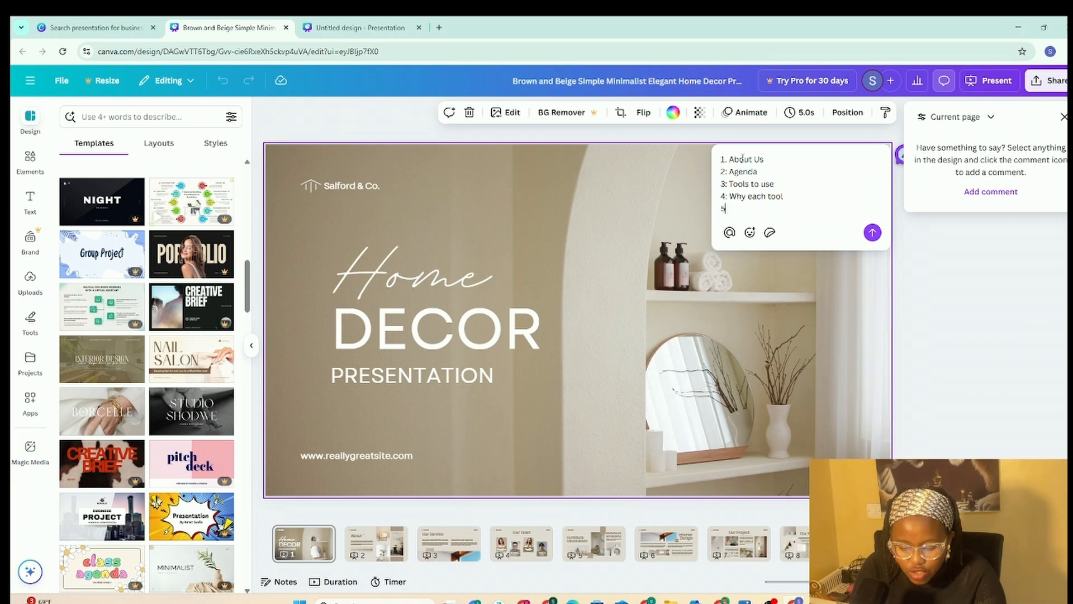
Step: Add the line "5: Navigation video for each" to the comment's outline
{"action": "type", "text": "5:"}
{"action": "key", "text": "Caps_Lock"}
{"action": "type", "text": "Nav"}
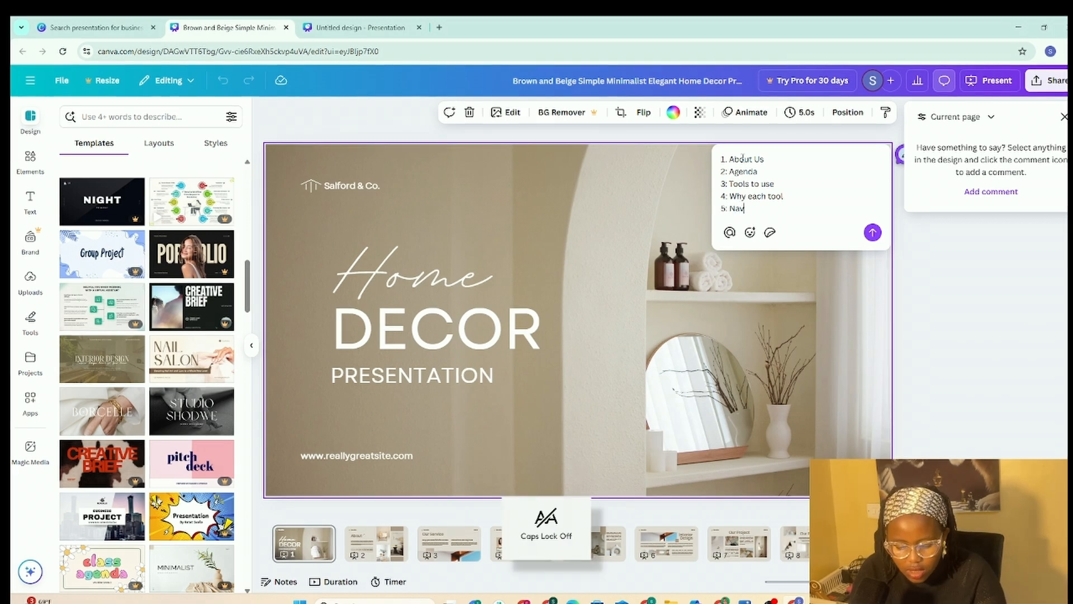
{"action": "type", "text": "igation video for each"}
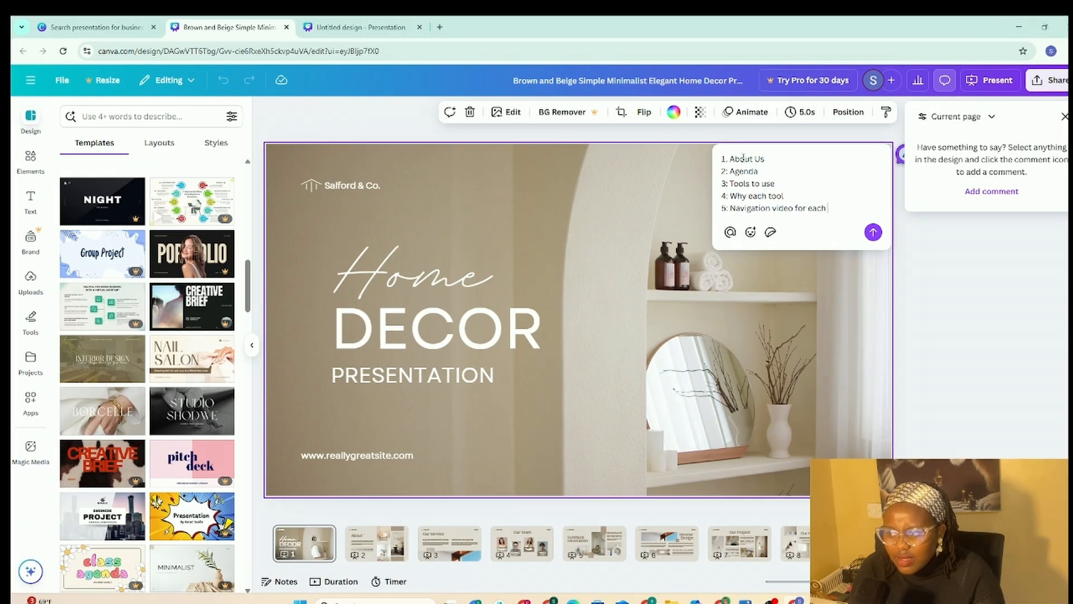
{"action": "key", "text": "Return"}
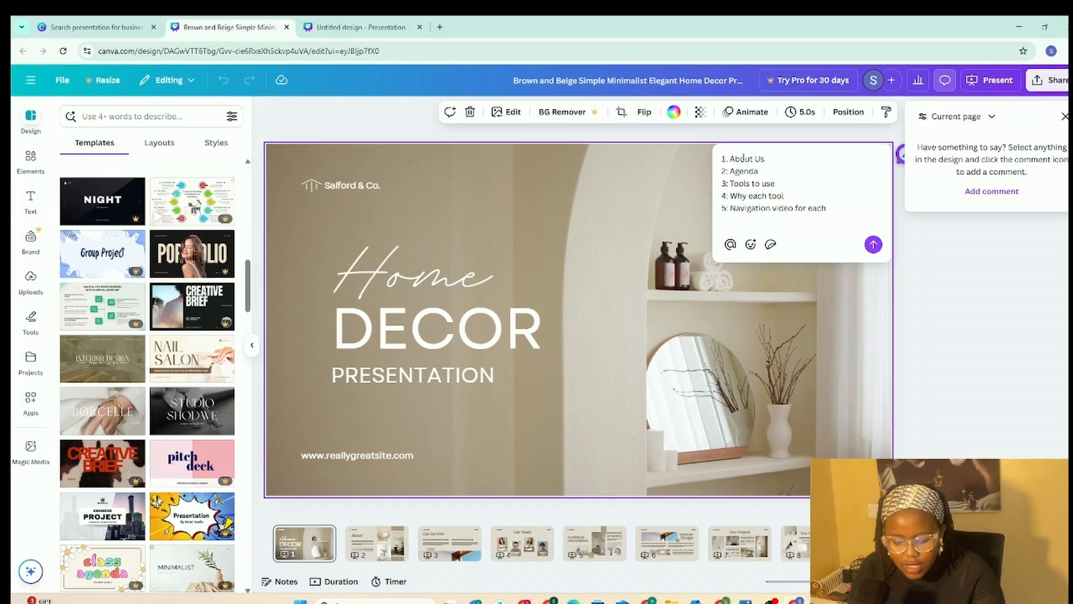
Step: Add the line "6: Call to Action" to the comment's outline
{"action": "type", "text": "6:"}
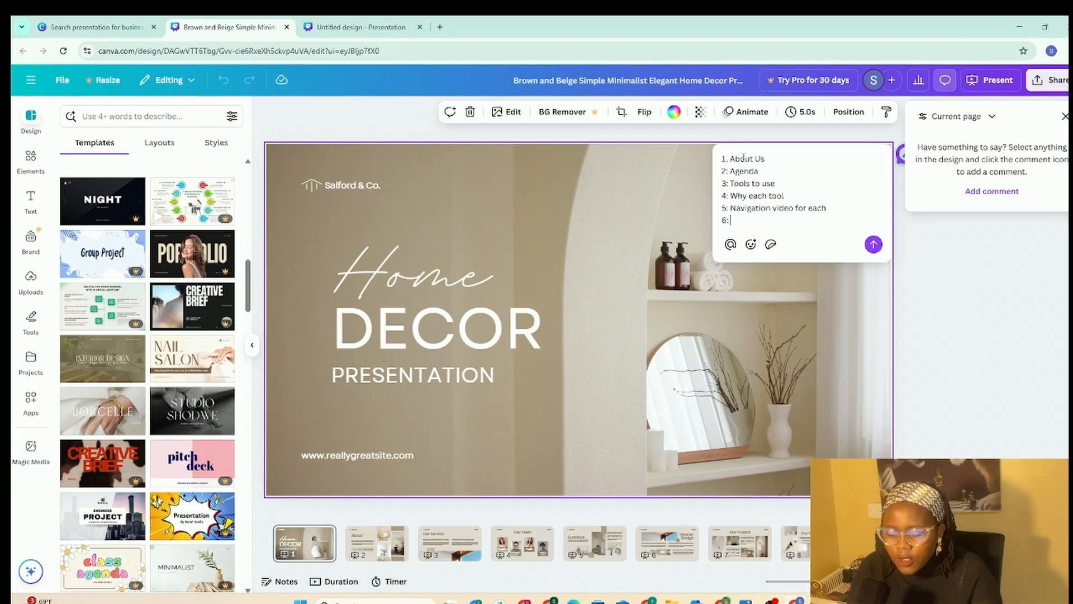
{"action": "type", "text": " Call to Ac"}
{"action": "key", "text": "Caps_Lock"}
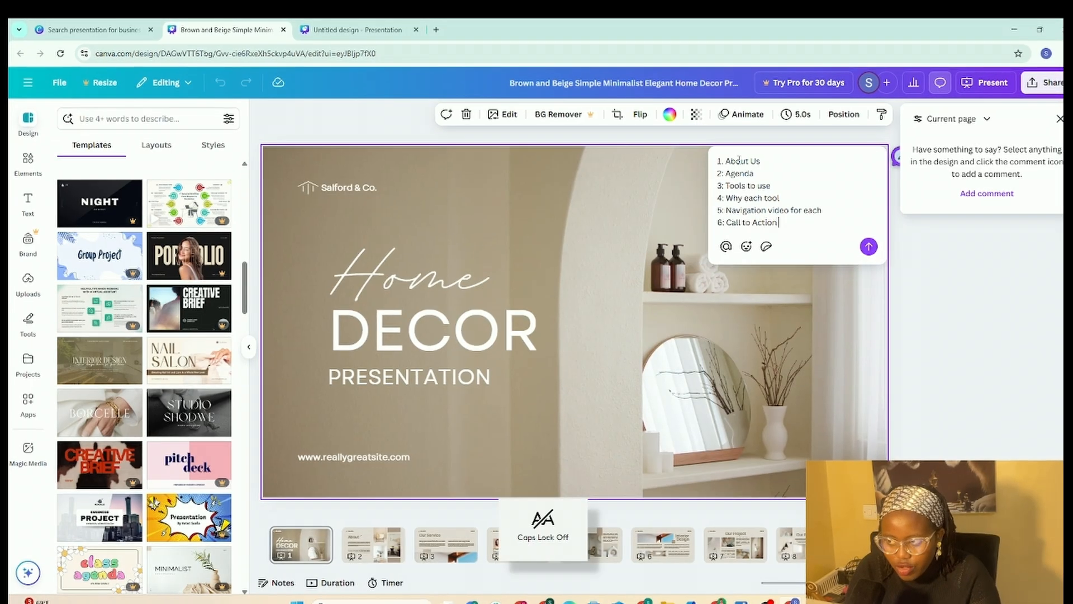
{"action": "type", "text": "tion"}
{"action": "key", "text": "Return"}
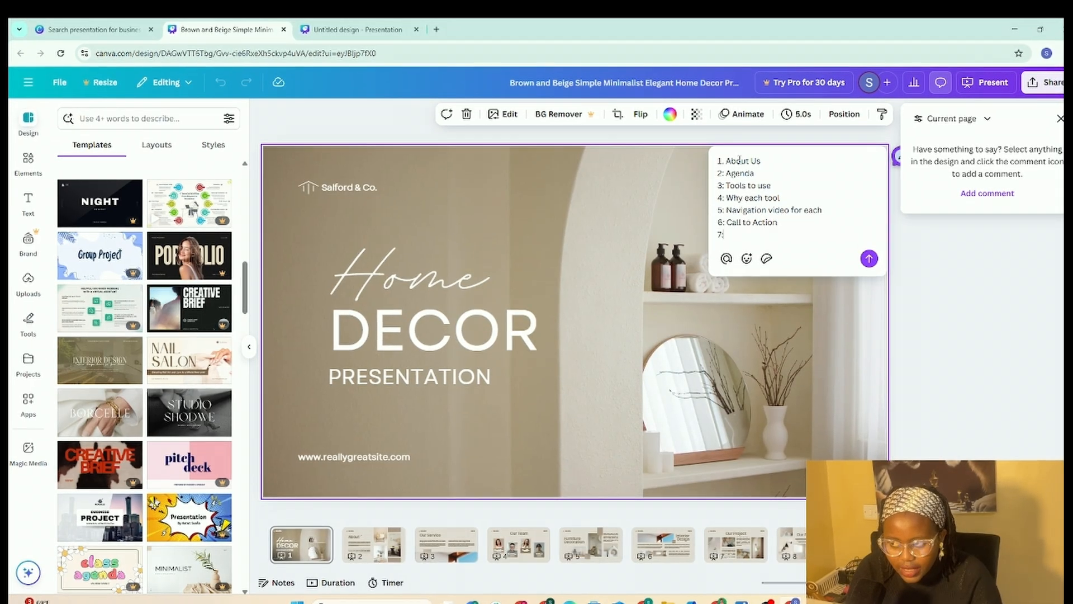
Step: Finish the outline with the line "7: Contact." and post the comment on the first slide
{"action": "type", "text": "7:"}
{"action": "key", "text": "Caps_Lock"}
{"action": "type", "text": "C"}
{"action": "key", "text": "Caps_Lock"}
{"action": "type", "text": "ontact."}
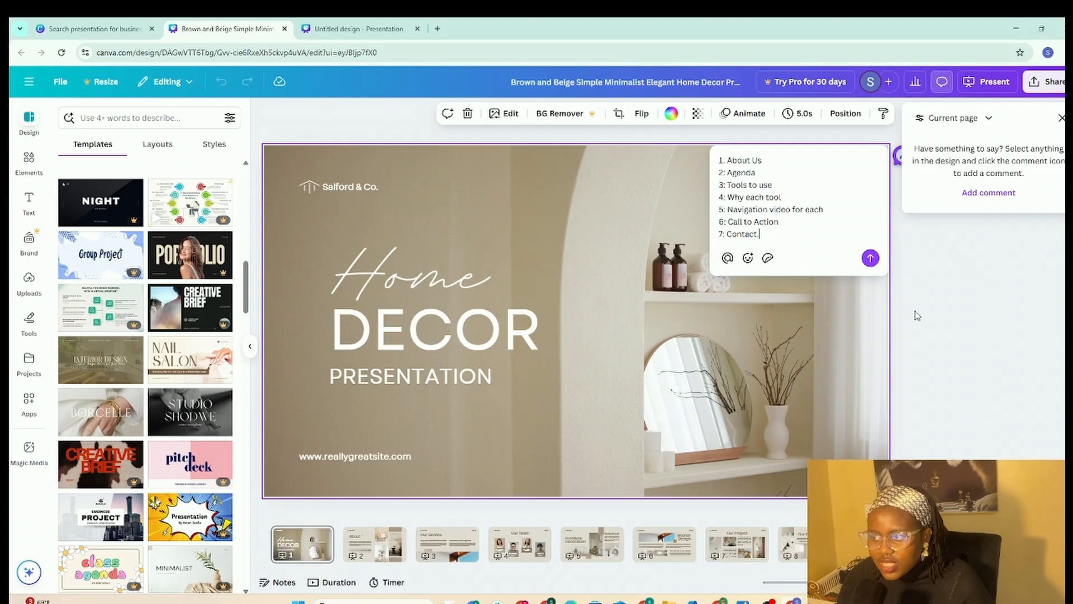
{"action": "left_click", "coordinate": [873, 259]}
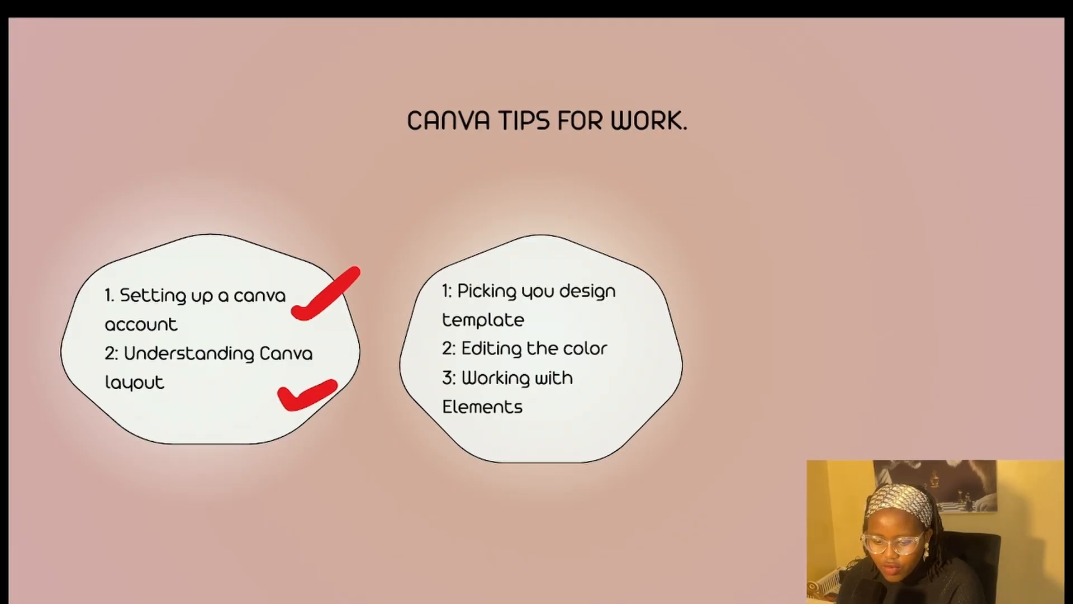
Step: Draw a check mark beside "Picking you design template" on the Canva Tips for Work slide
{"action": "mouse_move", "coordinate": [623, 319]}
{"action": "left_mouse_down"}
{"action": "mouse_move", "coordinate": [628, 326]}
{"action": "mouse_move", "coordinate": [683, 297]}
{"action": "left_mouse_up"}
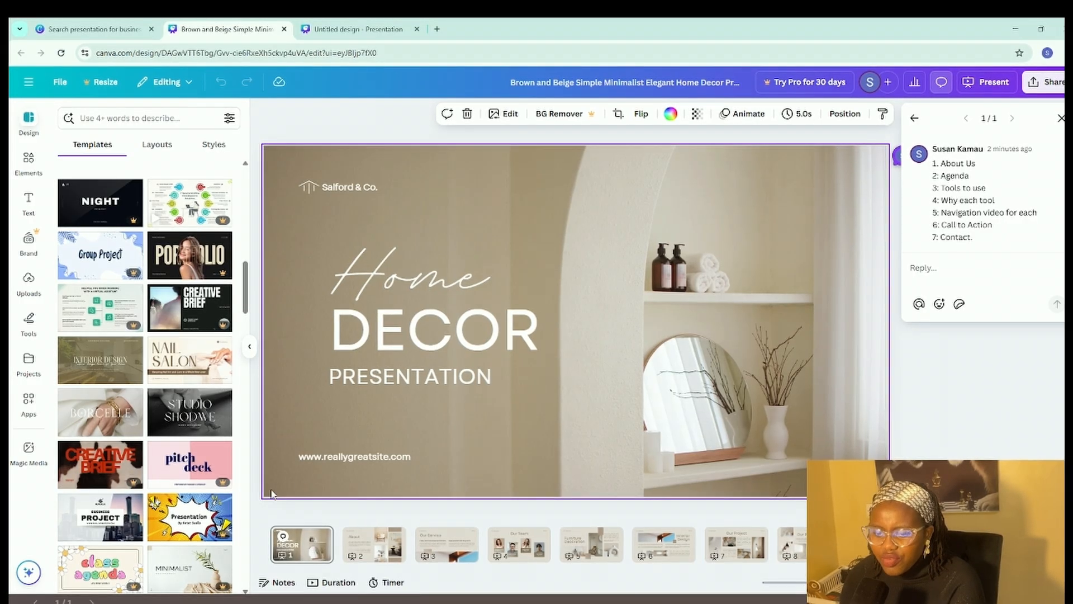
Step: Add a page after the first slide and apply the Content page of the White Blue Simple Modern Business Proposal Pitch Deck template
{"action": "scroll", "coordinate": [77, 447], "scroll_direction": "up", "scroll_amount": 10}
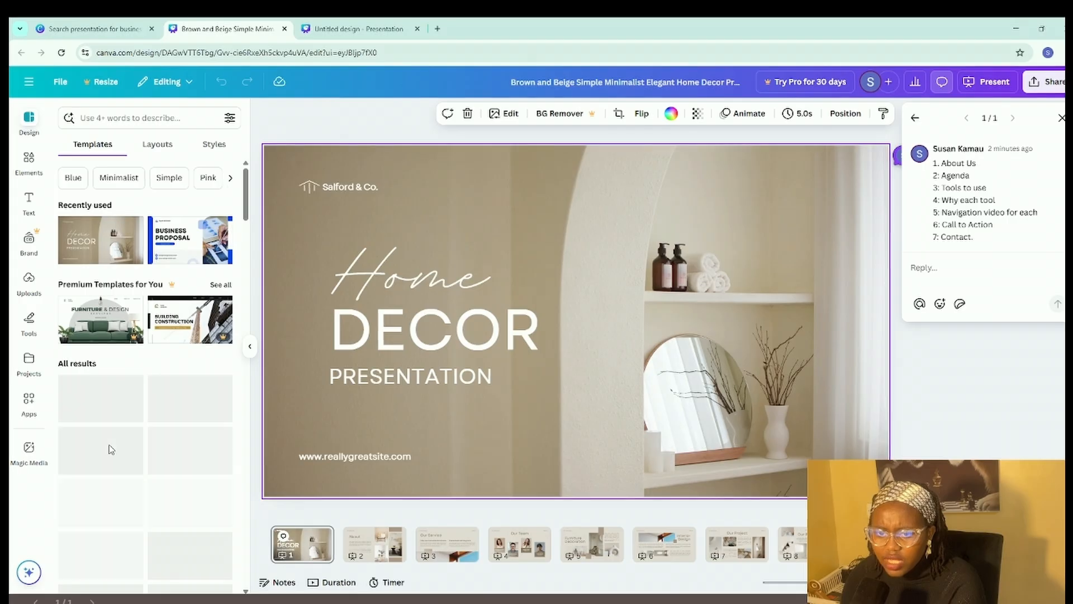
{"action": "left_click", "coordinate": [110, 244]}
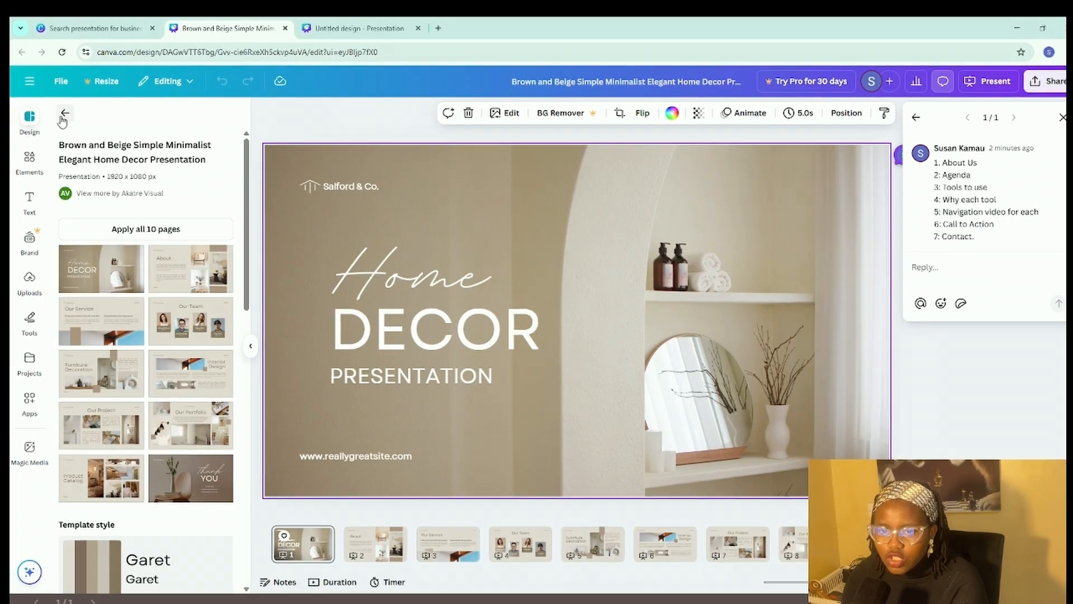
{"action": "left_click", "coordinate": [65, 114]}
{"action": "left_click", "coordinate": [174, 241]}
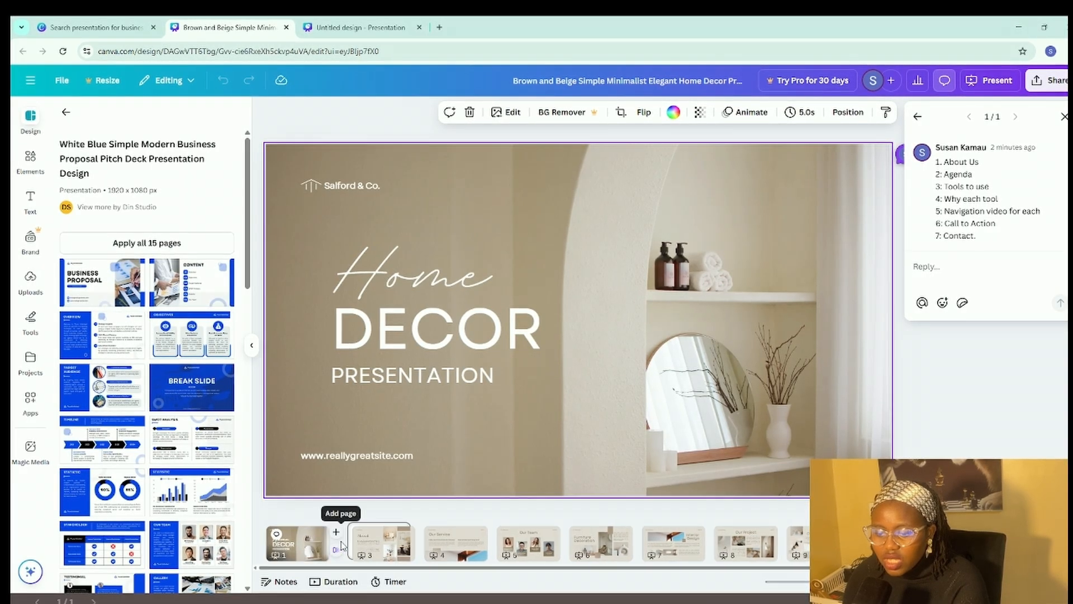
{"action": "left_click", "coordinate": [339, 541]}
{"action": "left_click", "coordinate": [184, 287]}
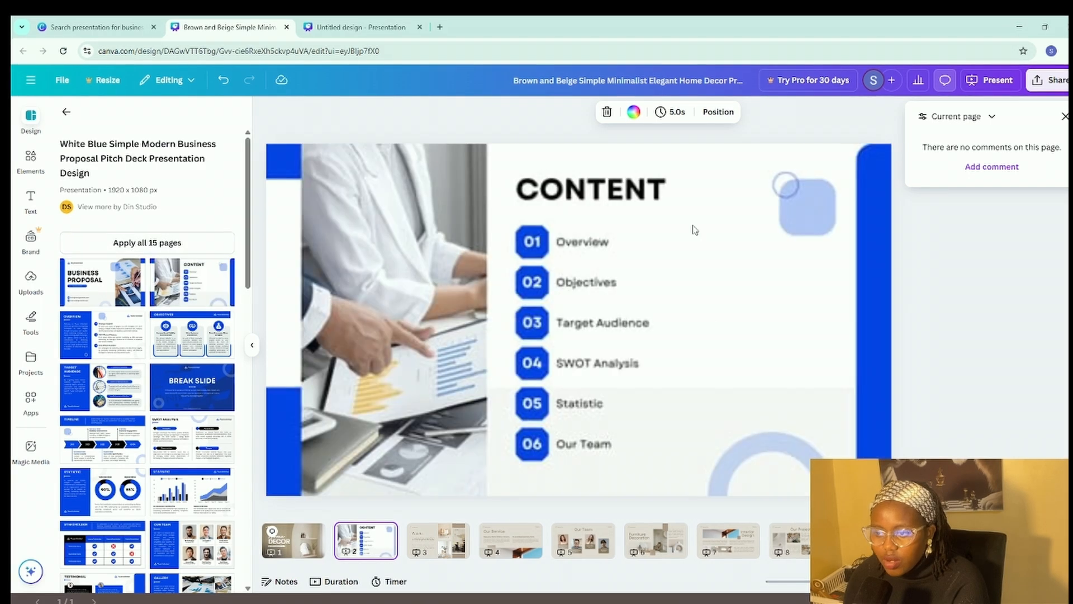
Step: Return to the template list and search the templates for "business presentation"
{"action": "left_click", "coordinate": [66, 112]}
{"action": "left_click", "coordinate": [122, 125]}
{"action": "type", "text": "busin"}
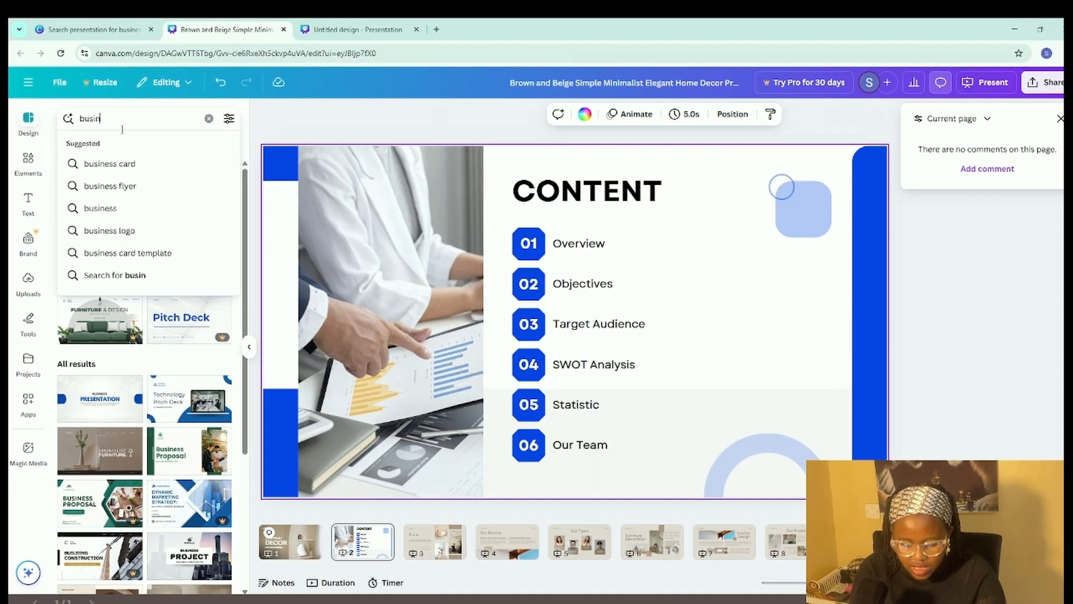
{"action": "type", "text": "ess presentat"}
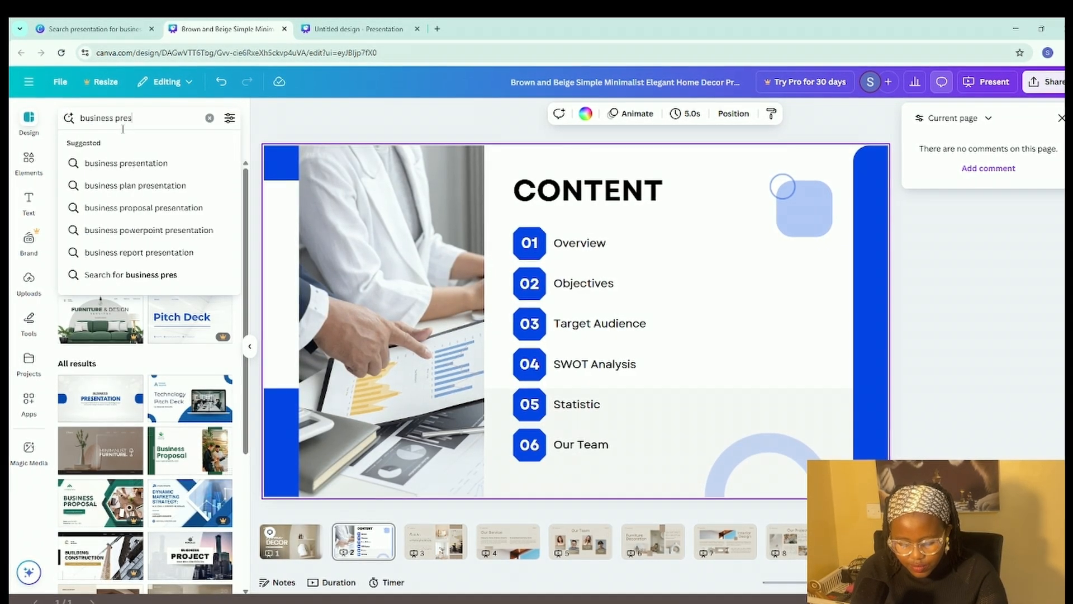
{"action": "type", "text": "ion"}
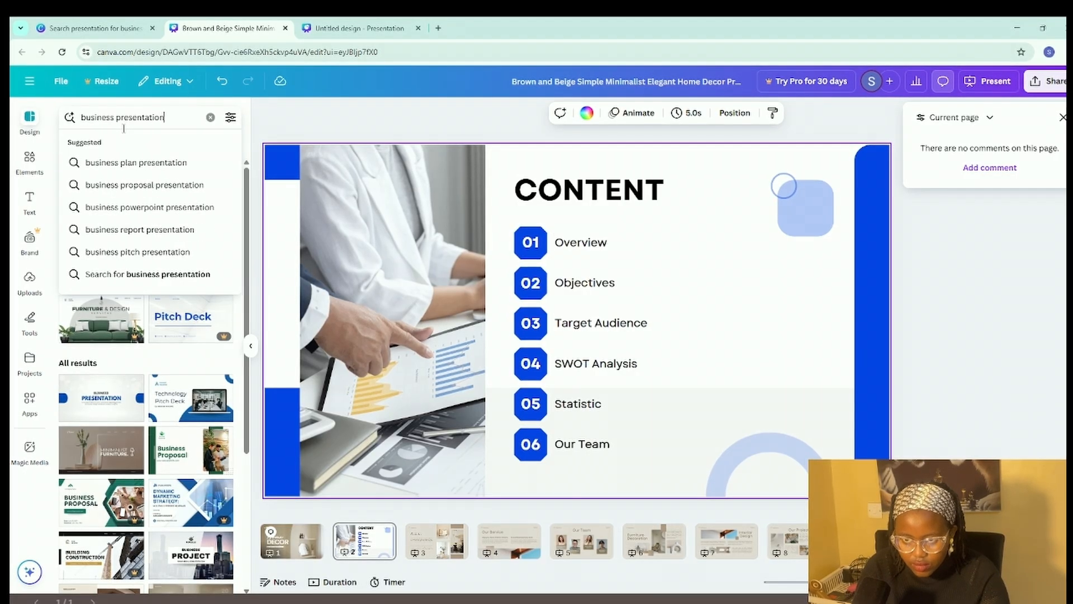
{"action": "key", "text": "Return"}
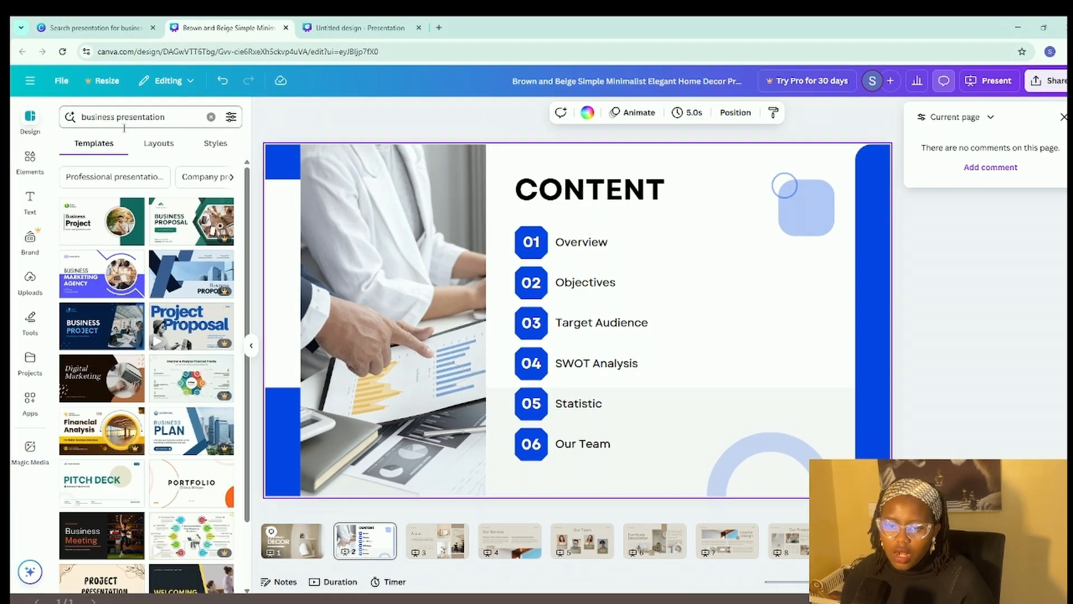
Step: Apply the Introduction page of the White and Green Simple Professional Business Project template to page 3, and check the first slide's outline comment
{"action": "left_click", "coordinate": [103, 221]}
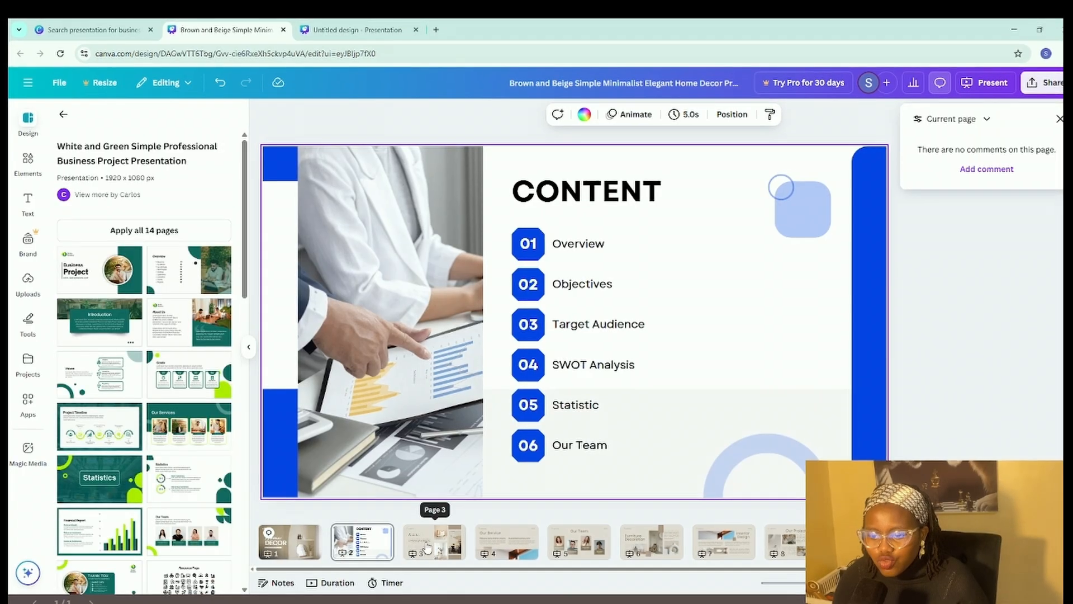
{"action": "left_click", "coordinate": [423, 537]}
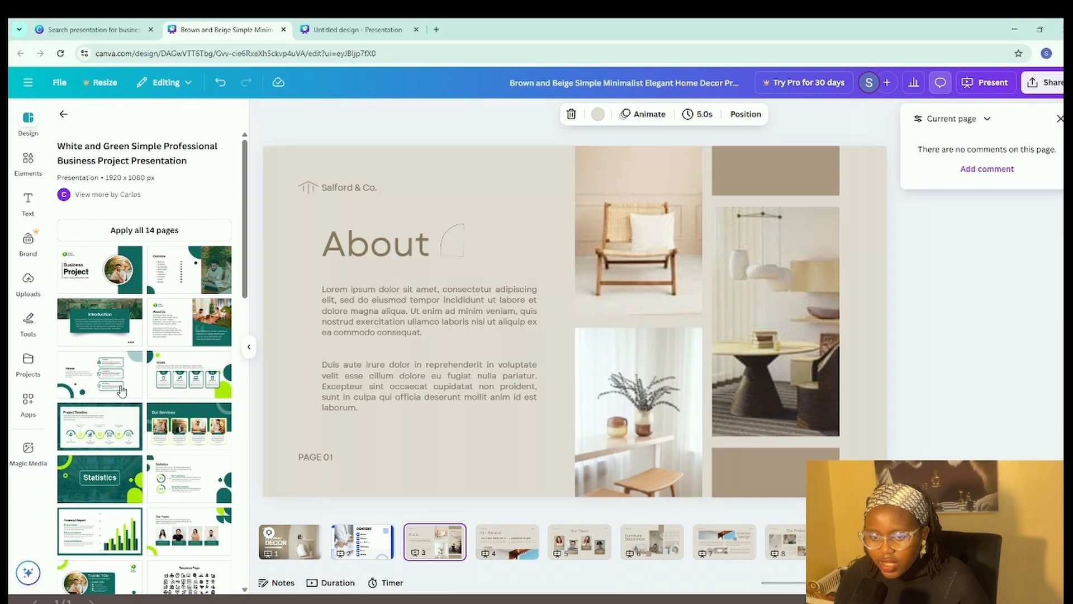
{"action": "left_click", "coordinate": [111, 338]}
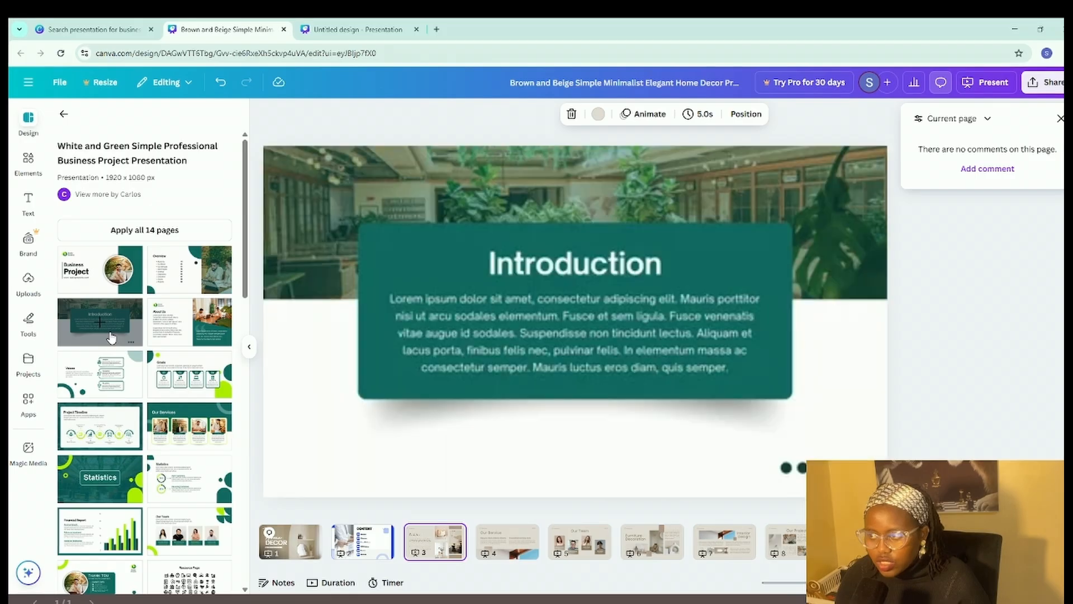
{"action": "left_click", "coordinate": [291, 540]}
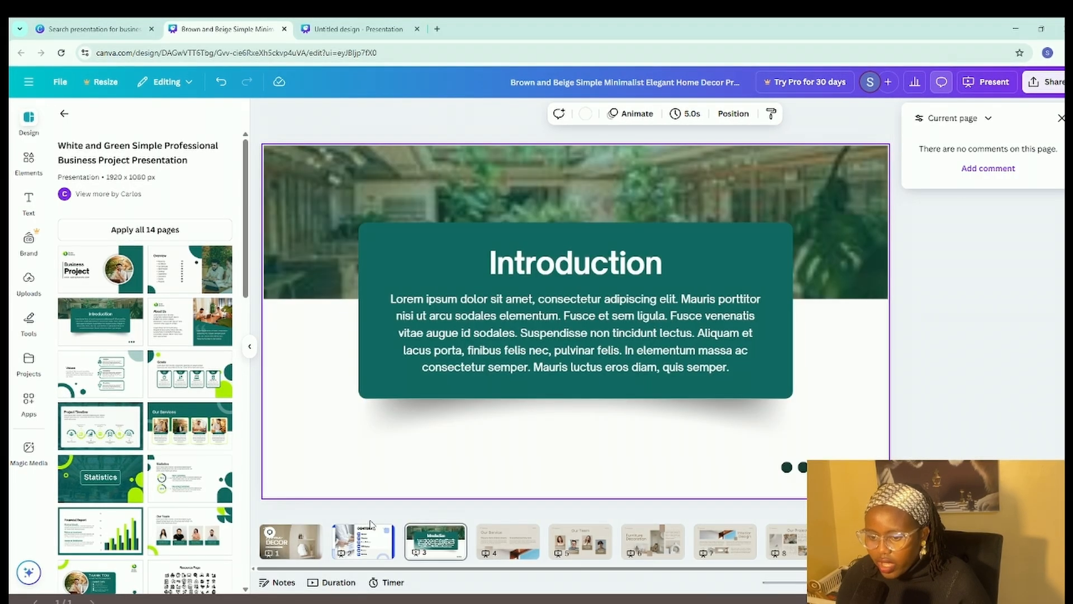
{"action": "left_click", "coordinate": [297, 551]}
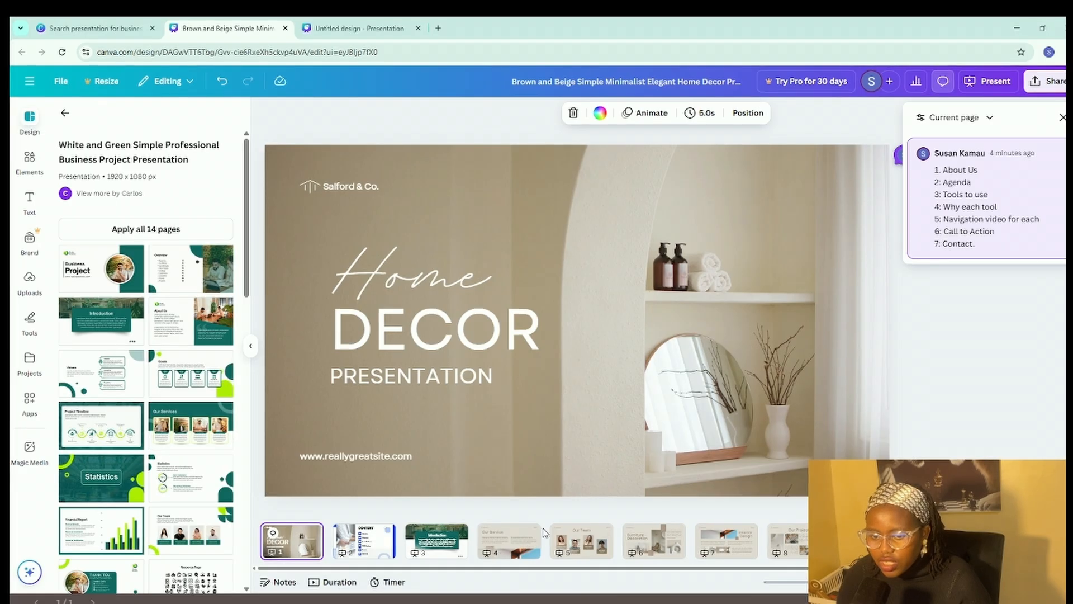
Step: Select the Our Service slide on page 4 and search the templates for "business presentation" again
{"action": "left_click", "coordinate": [514, 545]}
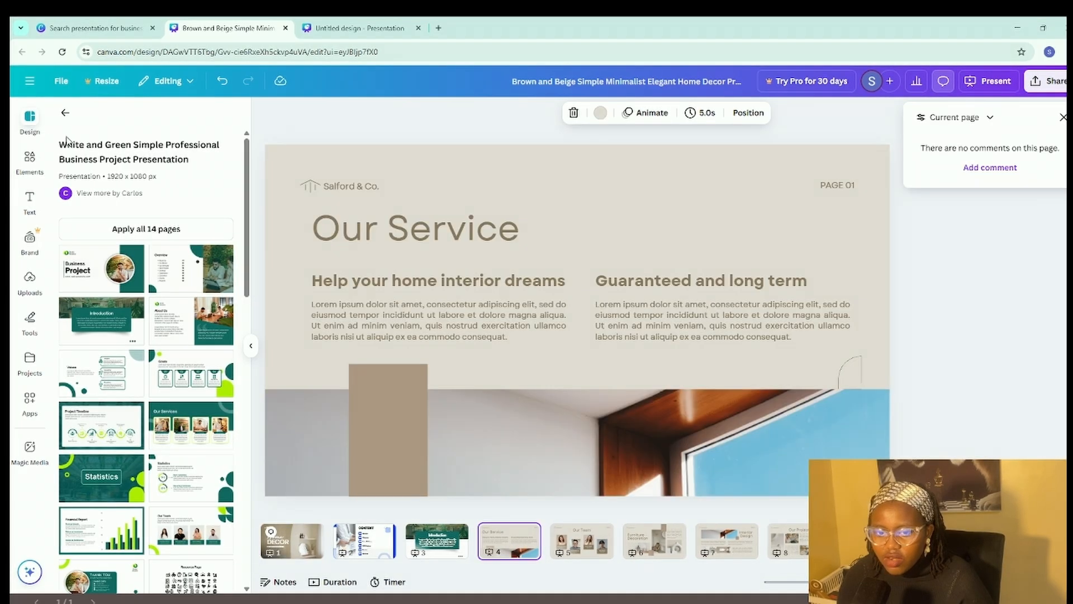
{"action": "left_click", "coordinate": [67, 115]}
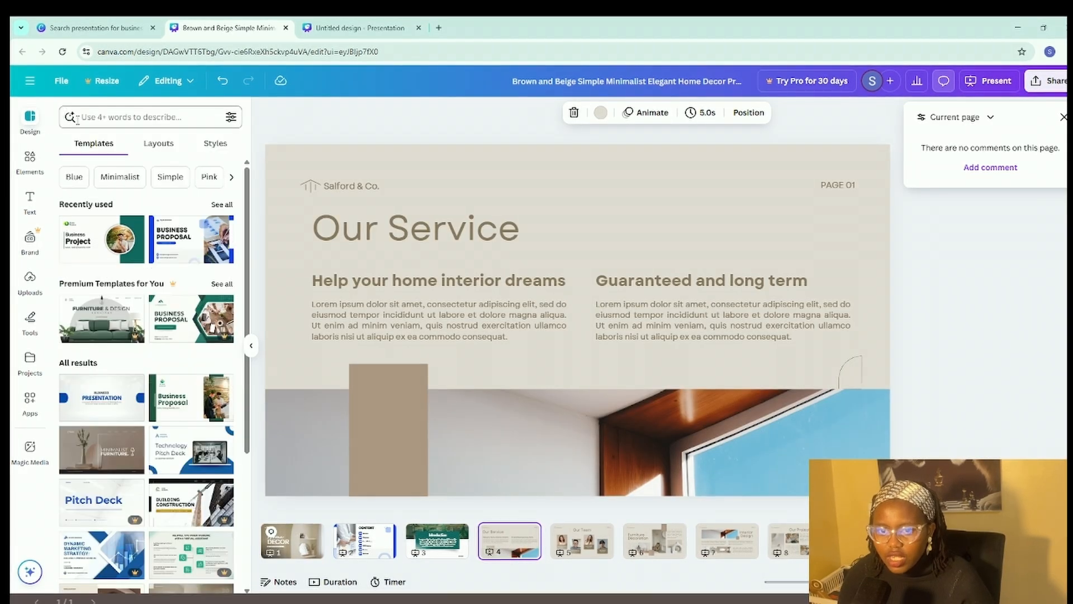
{"action": "left_click", "coordinate": [131, 117]}
{"action": "left_click", "coordinate": [123, 165]}
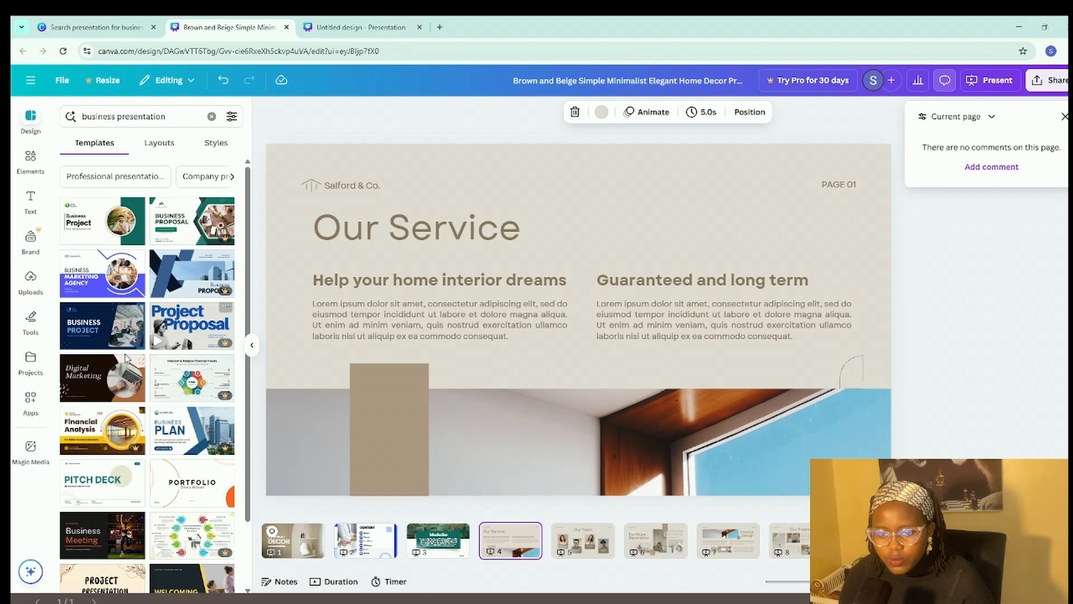
Step: Look through the template results and preview the pages of the White Green Simple and Professional Business Pitch Deck Presentation
{"action": "scroll", "coordinate": [109, 313], "scroll_direction": "down", "scroll_amount": 3}
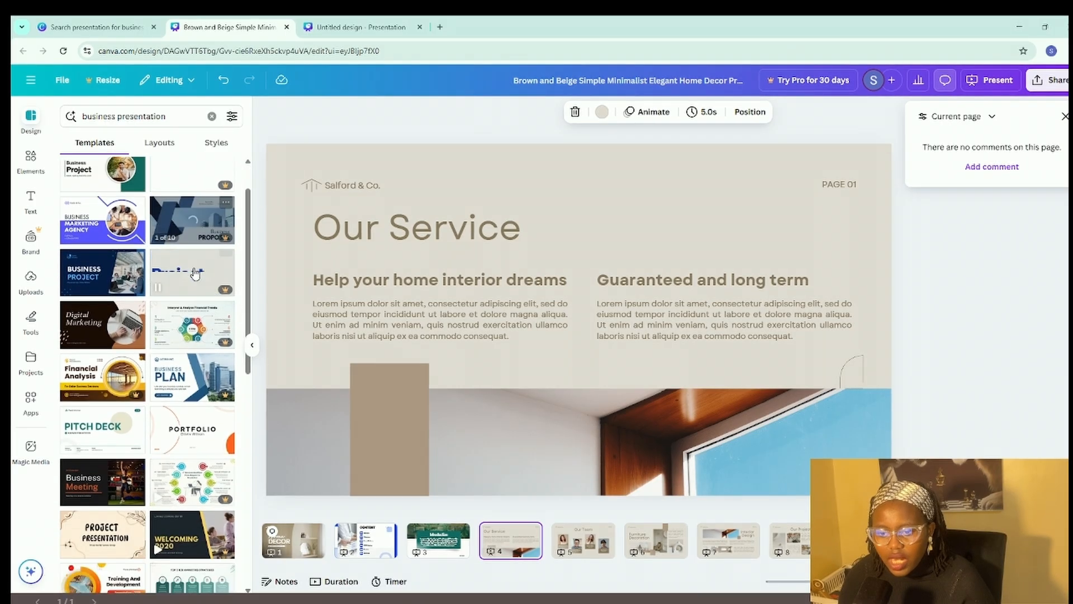
{"action": "left_click", "coordinate": [106, 318]}
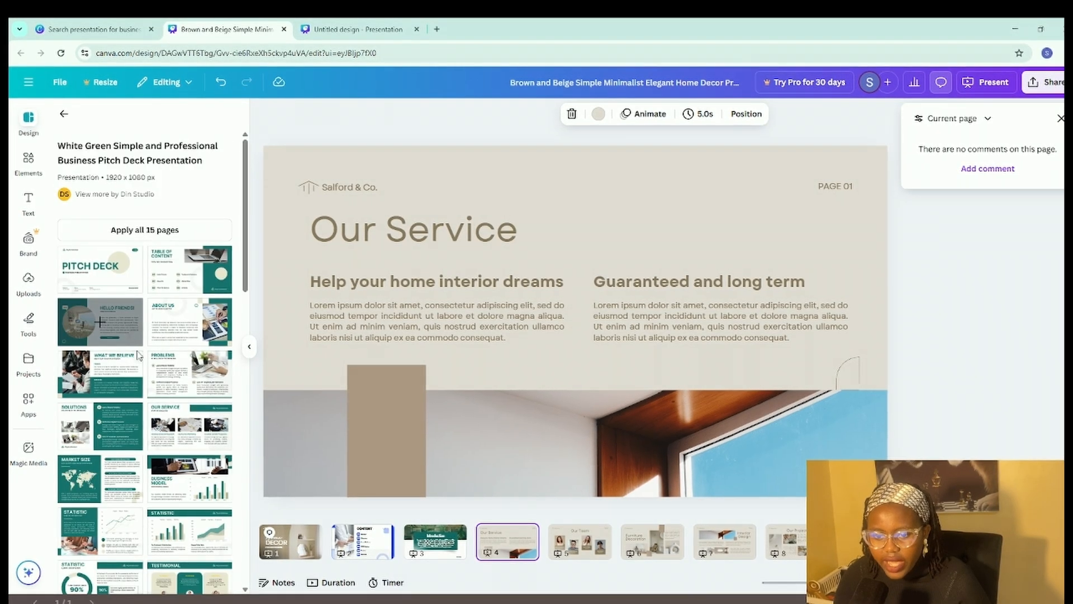
{"action": "scroll", "coordinate": [140, 363], "scroll_direction": "down", "scroll_amount": 8}
{"action": "scroll", "coordinate": [129, 392], "scroll_direction": "down", "scroll_amount": 3}
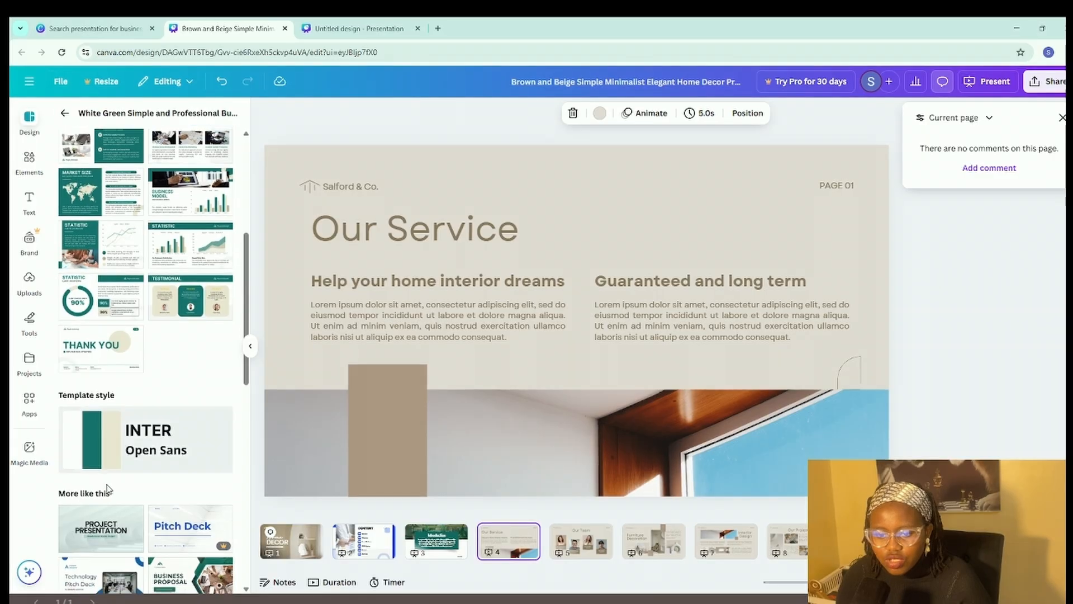
Step: Apply the Process page of the Cream and Dark Brown Aesthetic Abstract Corner Project Presentation to the Our Service slide
{"action": "left_click", "coordinate": [116, 435]}
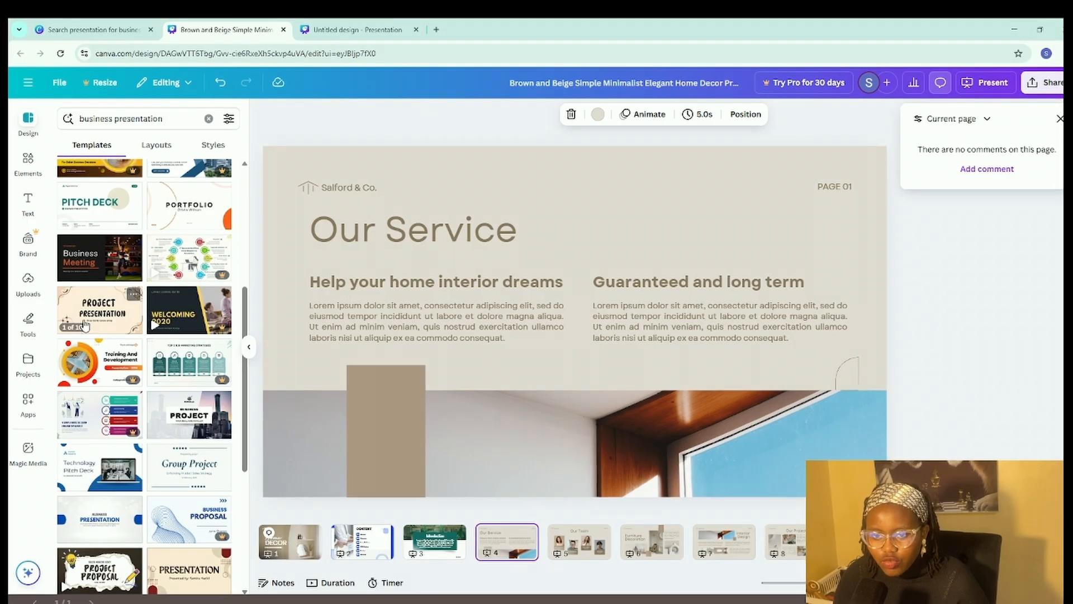
{"action": "left_click", "coordinate": [106, 311]}
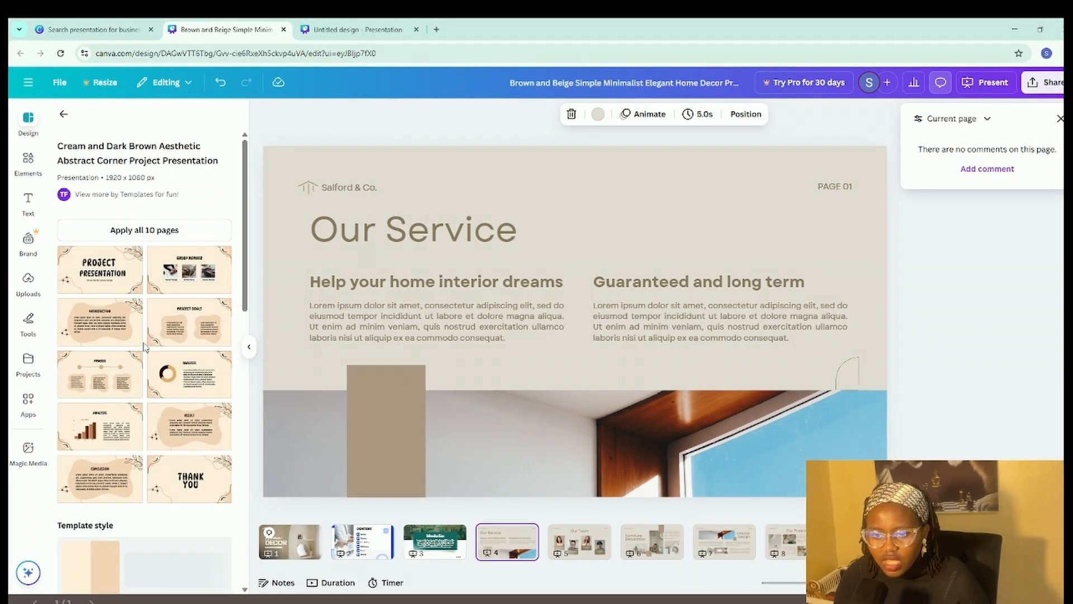
{"action": "left_click", "coordinate": [108, 378]}
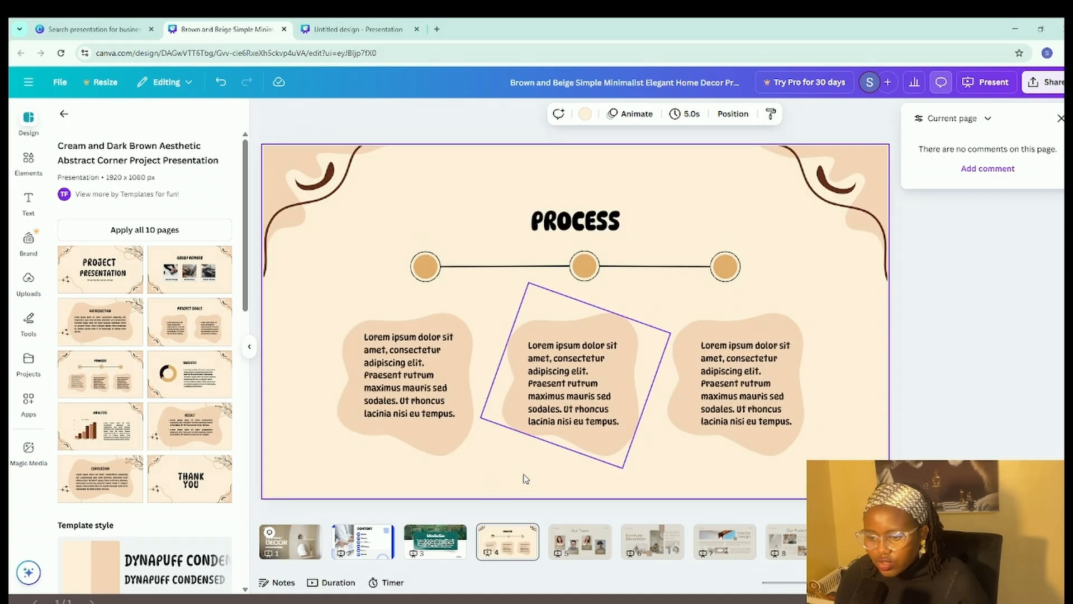
Step: Review the slides built so far, from the Content page through Process and Our Team to the closing Thank You slide
{"action": "left_click", "coordinate": [356, 553]}
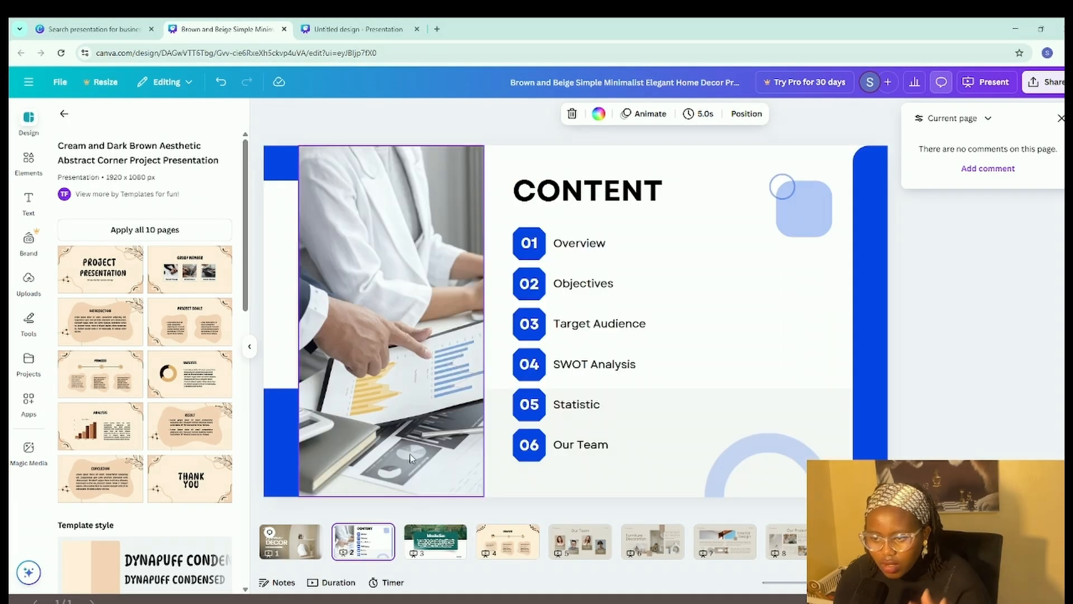
{"action": "left_click", "coordinate": [498, 551]}
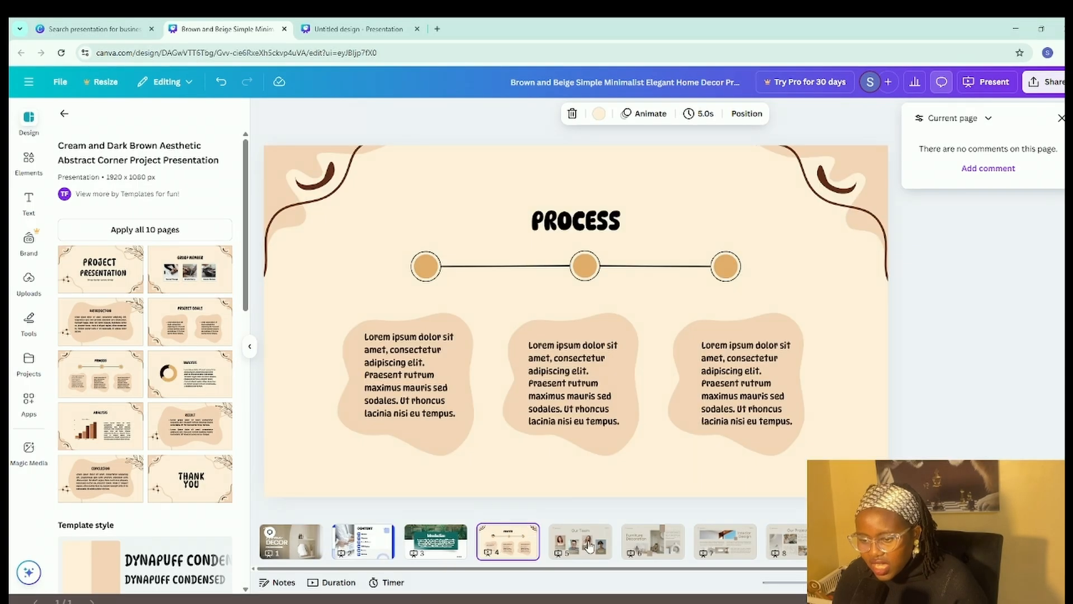
{"action": "left_click", "coordinate": [590, 547]}
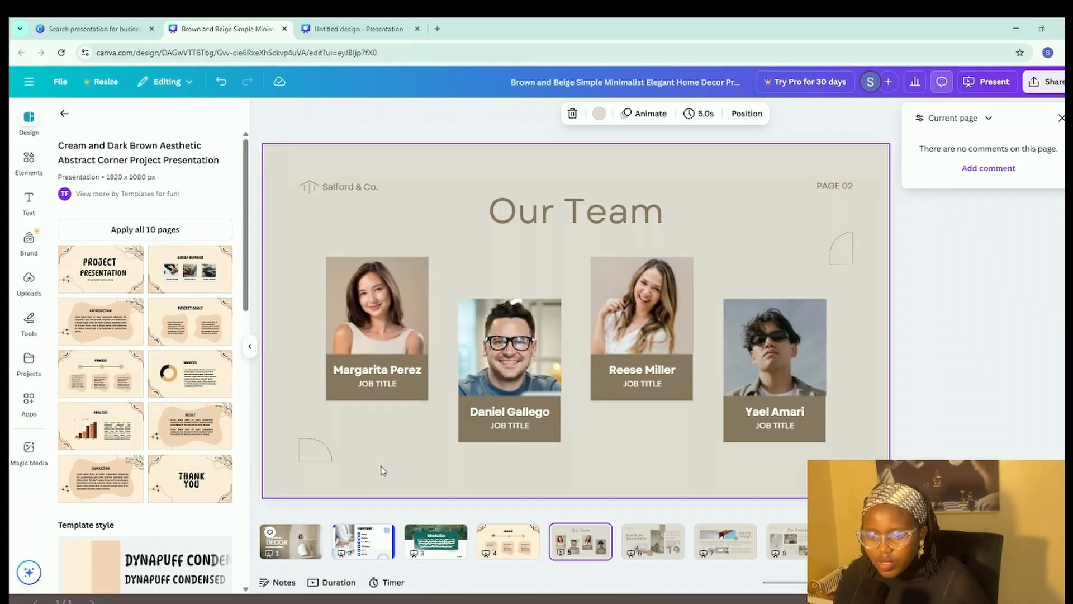
{"action": "left_click", "coordinate": [944, 542]}
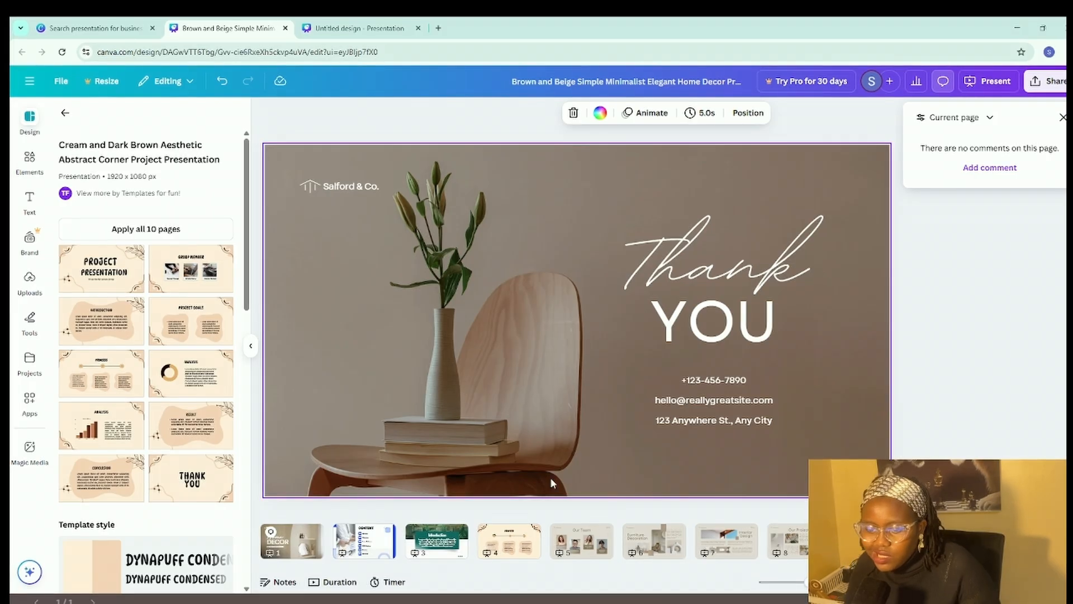
Step: Look through the template results and preview the Beige Dark Grey Vintage Victorian Project History and Beige Minimalist Interior Design presentations
{"action": "left_click", "coordinate": [66, 115]}
{"action": "scroll", "coordinate": [98, 314], "scroll_direction": "down", "scroll_amount": 3}
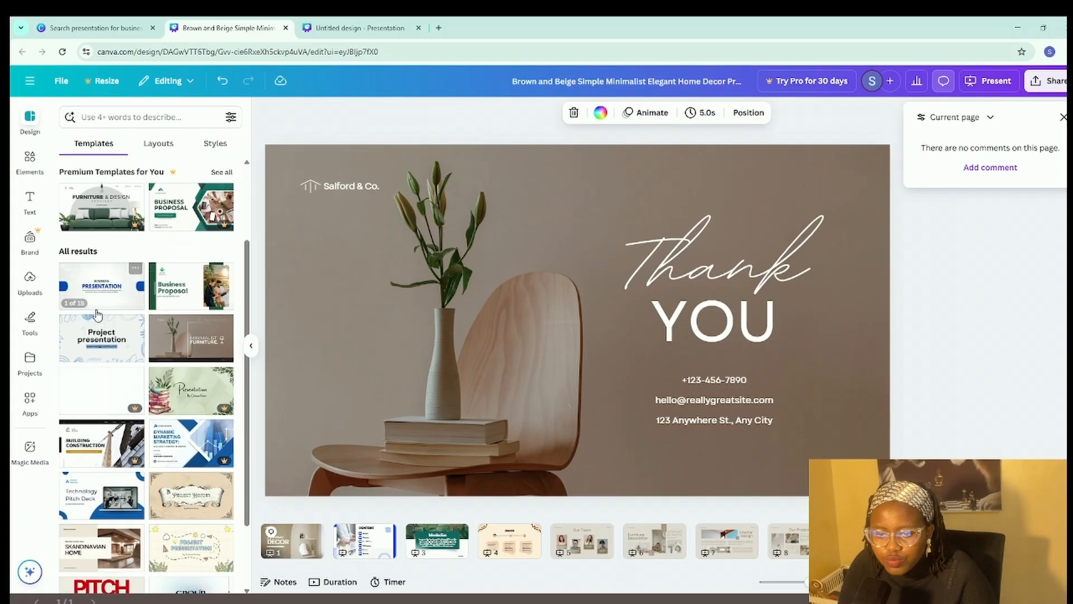
{"action": "left_click", "coordinate": [173, 329]}
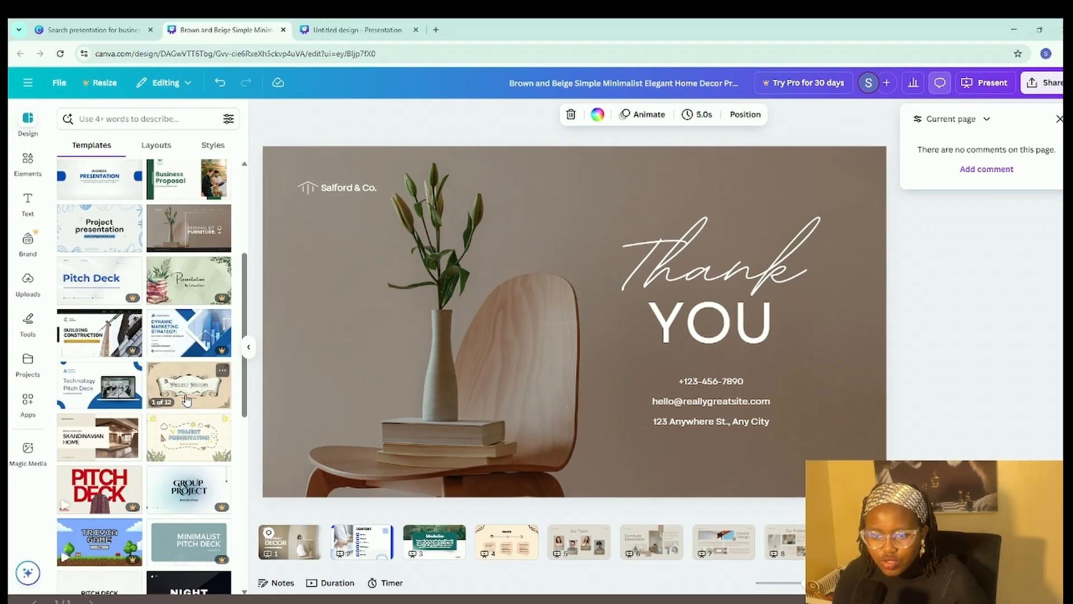
{"action": "left_click", "coordinate": [186, 399]}
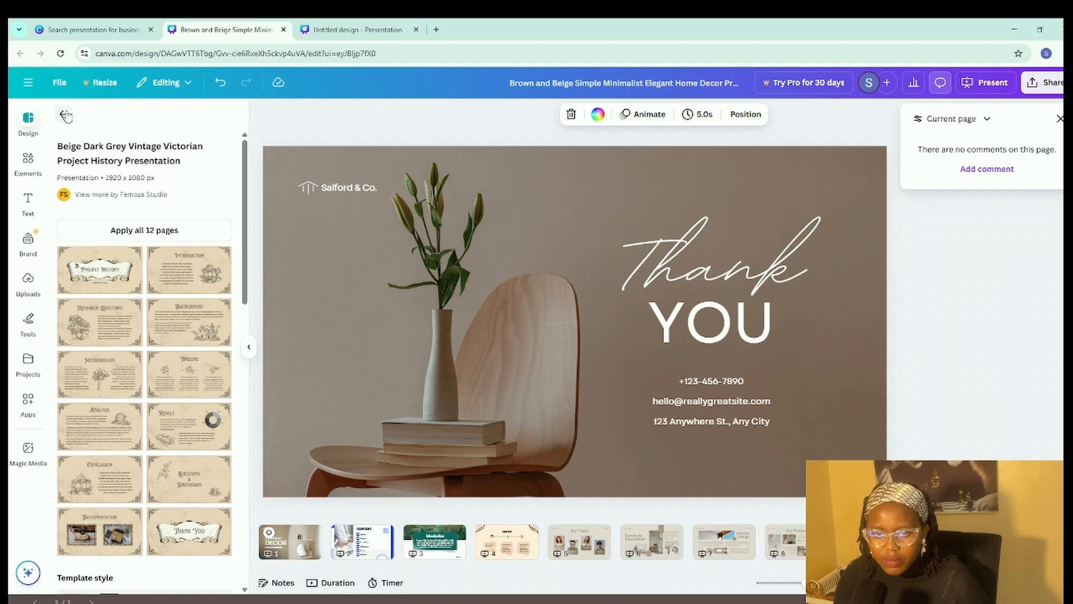
{"action": "left_click", "coordinate": [66, 116]}
{"action": "scroll", "coordinate": [140, 394], "scroll_direction": "down", "scroll_amount": 5}
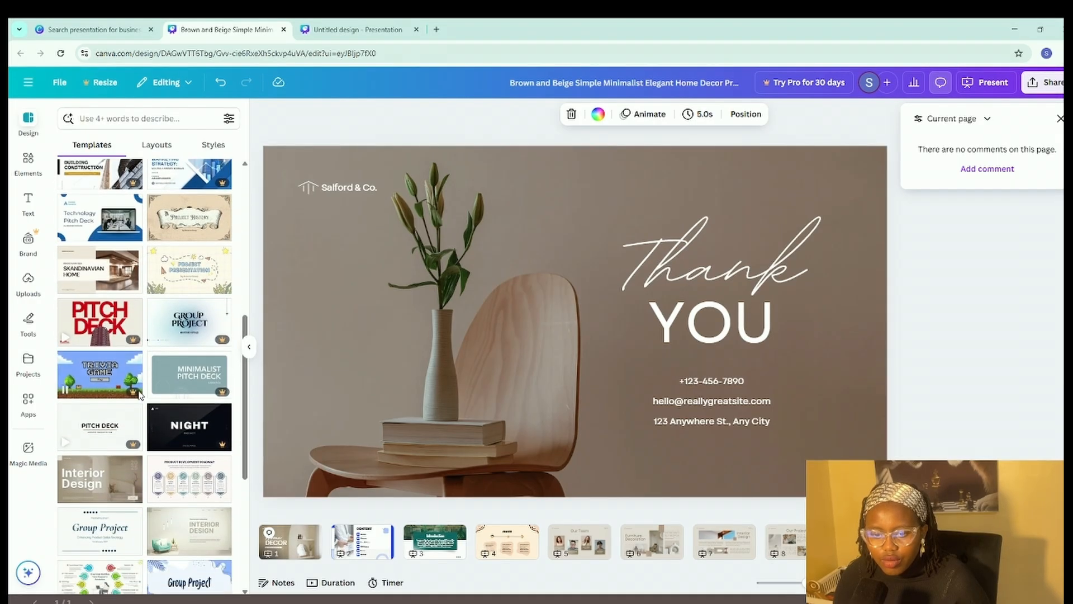
{"action": "scroll", "coordinate": [140, 394], "scroll_direction": "down", "scroll_amount": 2}
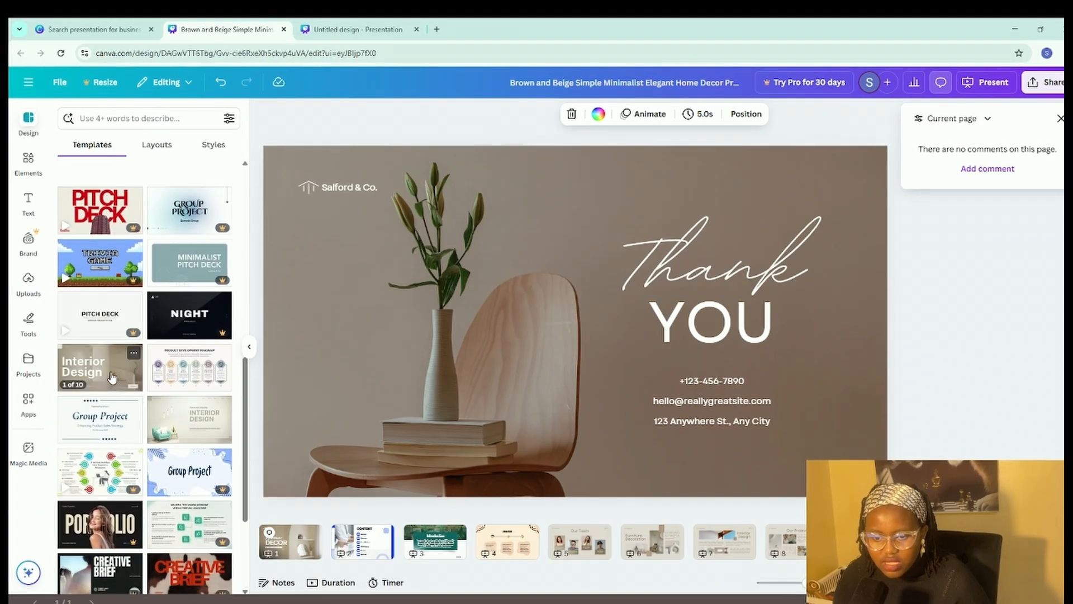
{"action": "scroll", "coordinate": [111, 377], "scroll_direction": "down", "scroll_amount": 2}
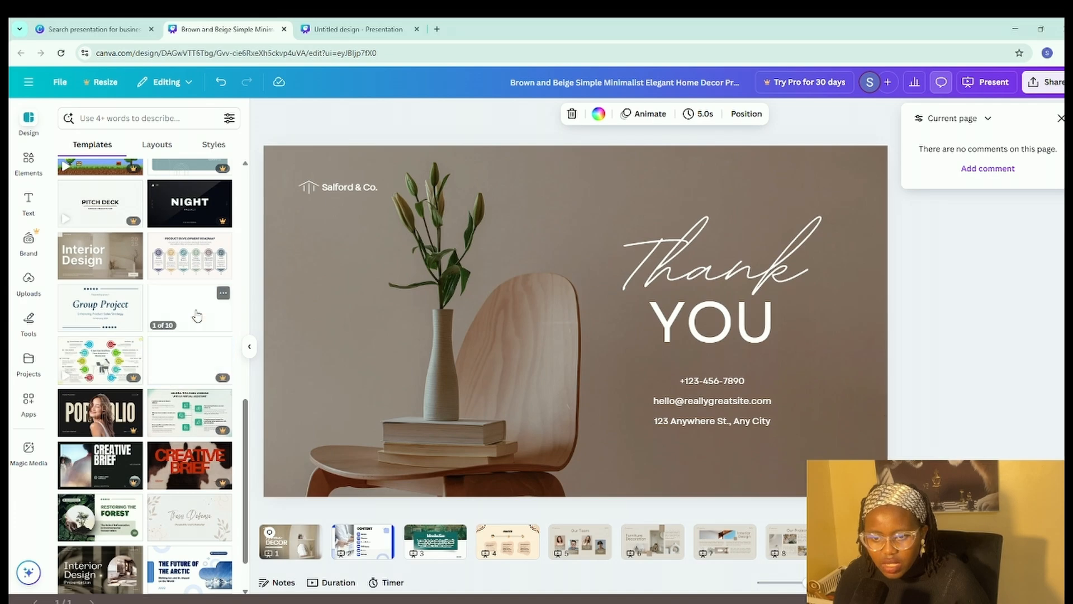
{"action": "left_click", "coordinate": [196, 314]}
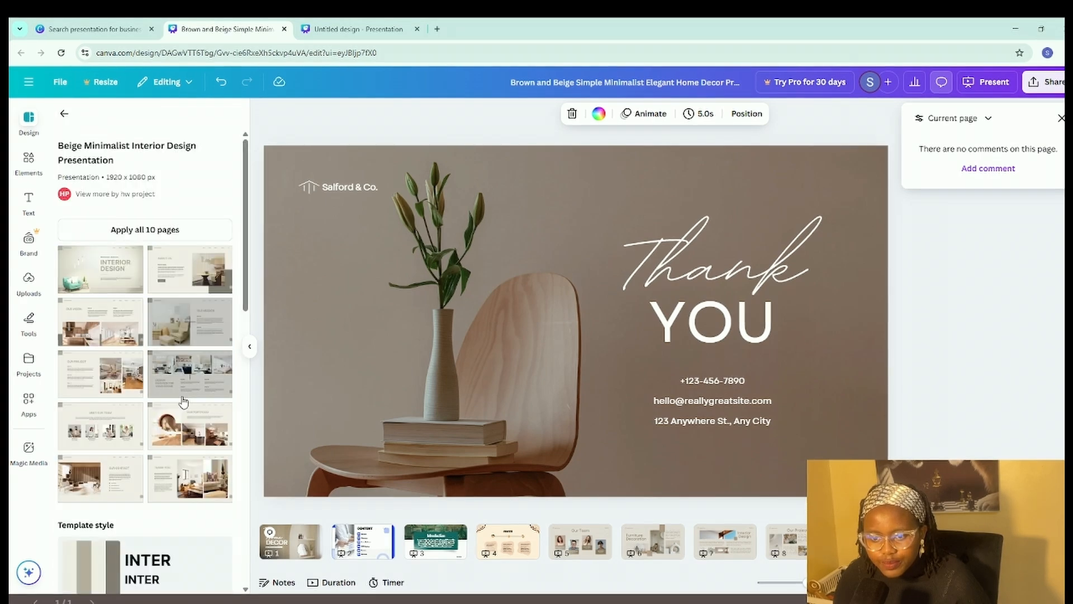
{"action": "left_click", "coordinate": [65, 117]}
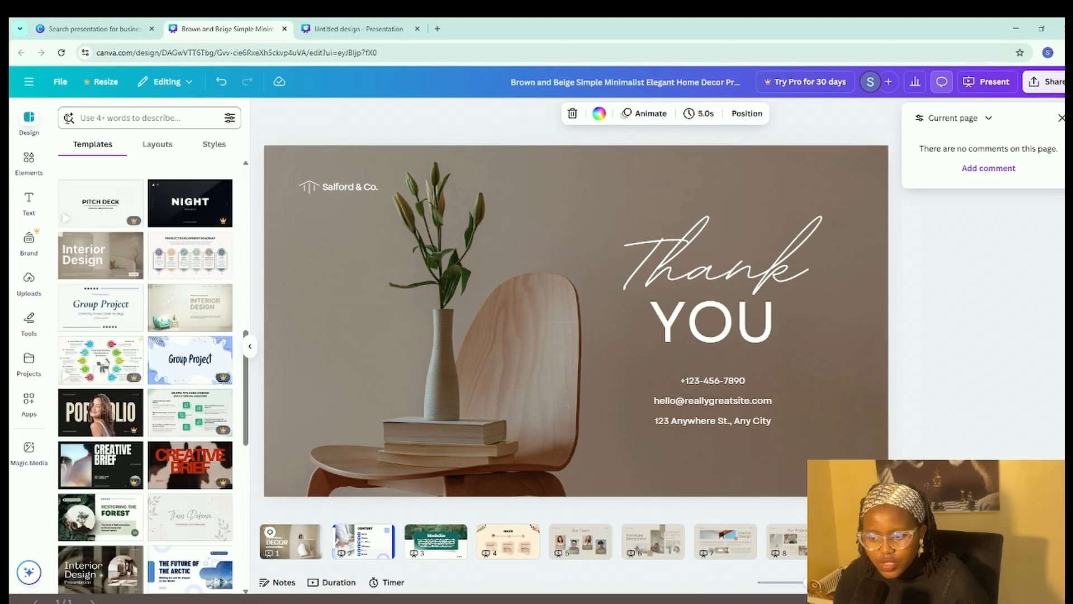
{"action": "scroll", "coordinate": [126, 456], "scroll_direction": "down", "scroll_amount": 5}
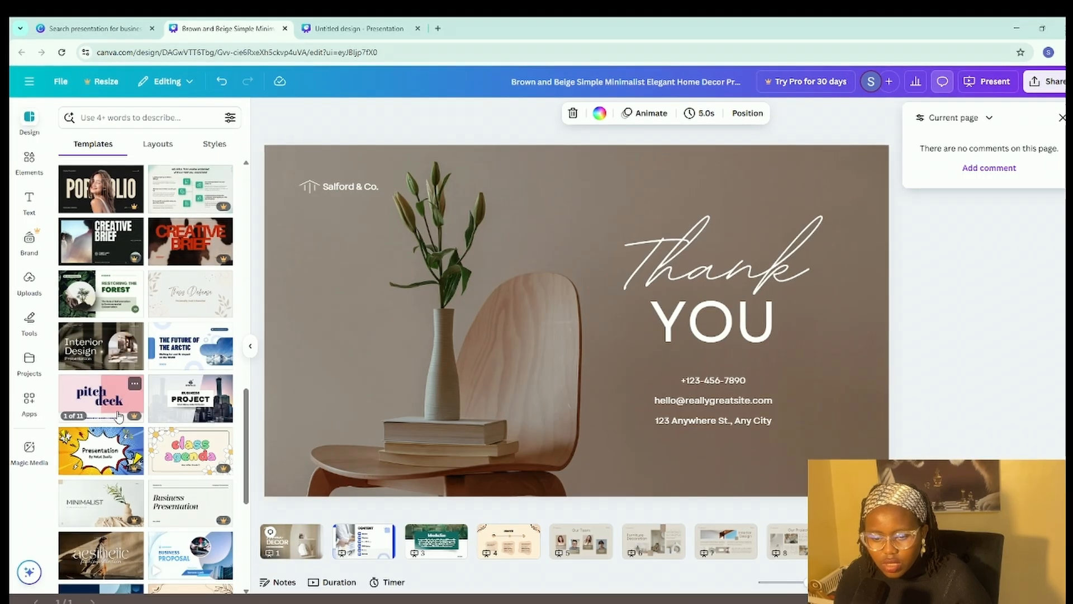
{"action": "scroll", "coordinate": [120, 358], "scroll_direction": "down", "scroll_amount": 4}
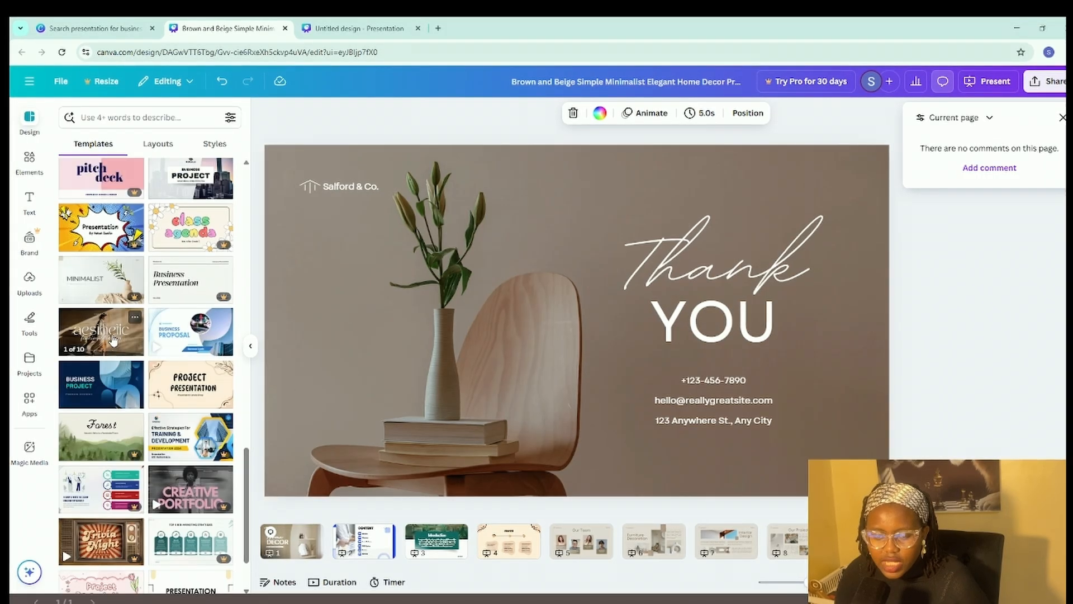
Step: Fill pages 6 to 9 with the Reforestation and Climate Change, Conclusion, cover and Thank You pages of the Restoring The Forest template
{"action": "left_click", "coordinate": [574, 549]}
{"action": "left_click", "coordinate": [303, 541]}
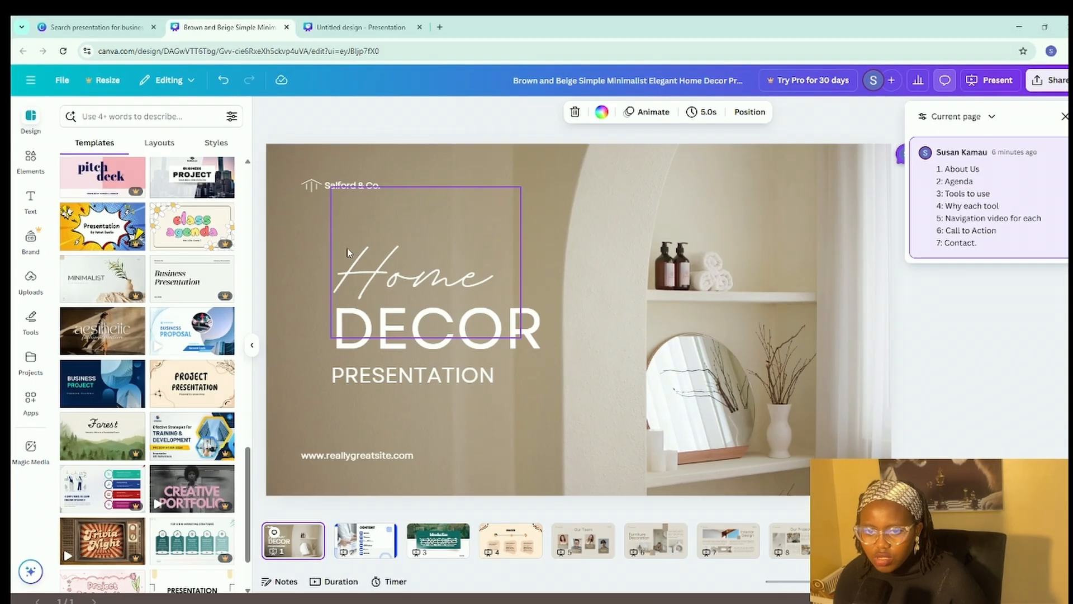
{"action": "scroll", "coordinate": [133, 270], "scroll_direction": "up", "scroll_amount": 5}
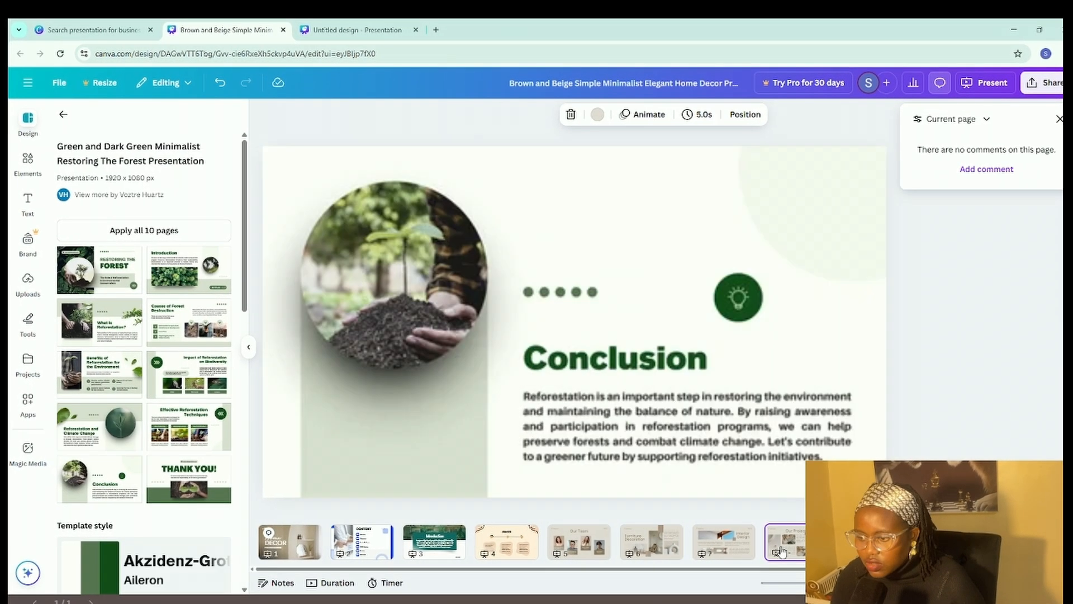
{"action": "left_click", "coordinate": [653, 541]}
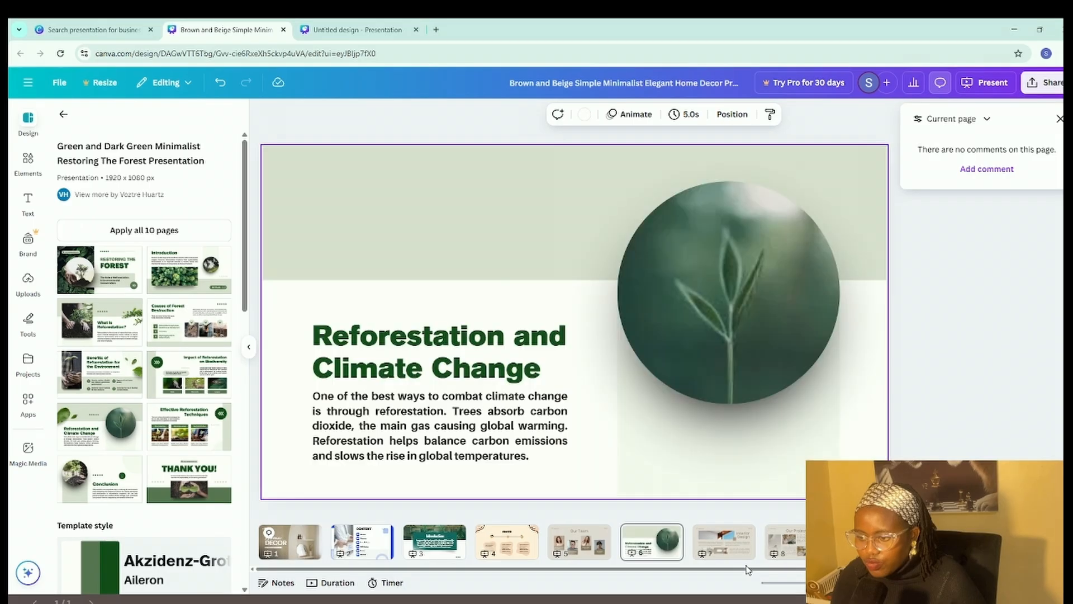
{"action": "left_click", "coordinate": [726, 542]}
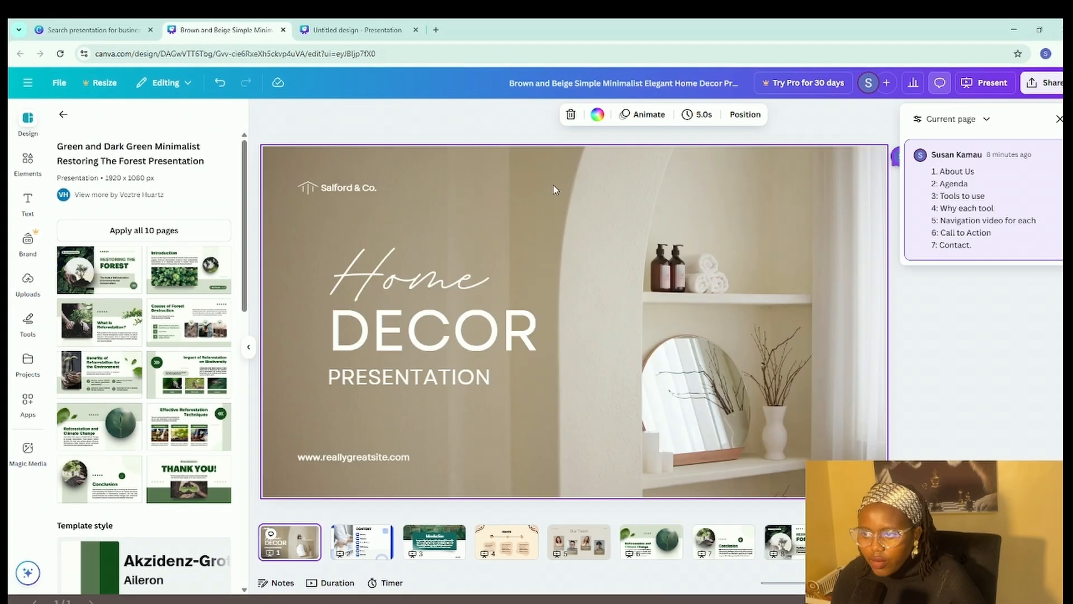
Step: Examine the document, photo and default colours offered for the first slide's background and its photo
{"action": "left_click", "coordinate": [598, 114]}
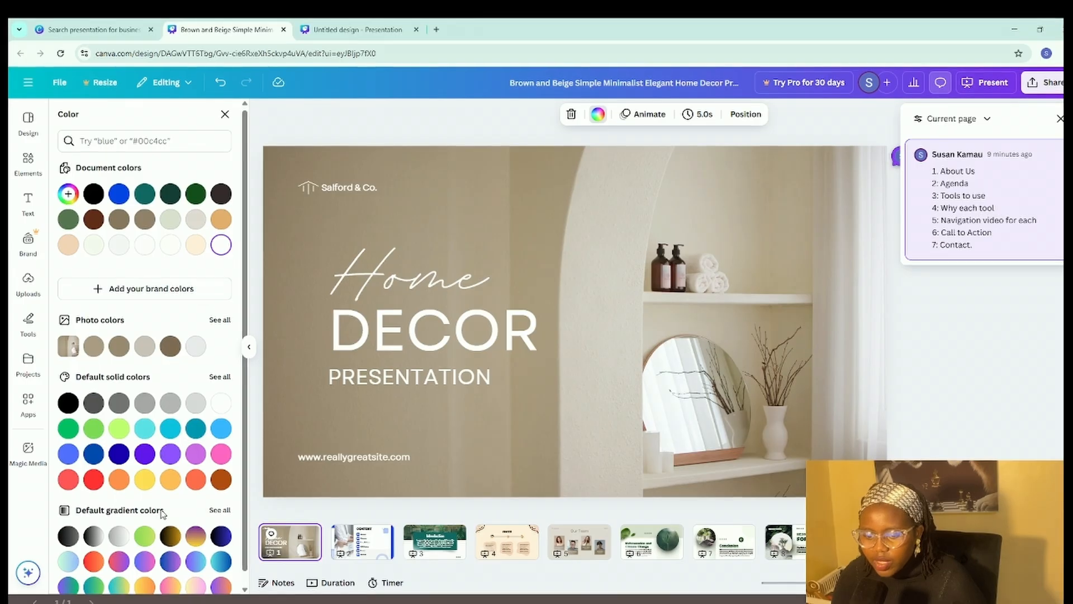
{"action": "scroll", "coordinate": [189, 576], "scroll_direction": "down", "scroll_amount": 1}
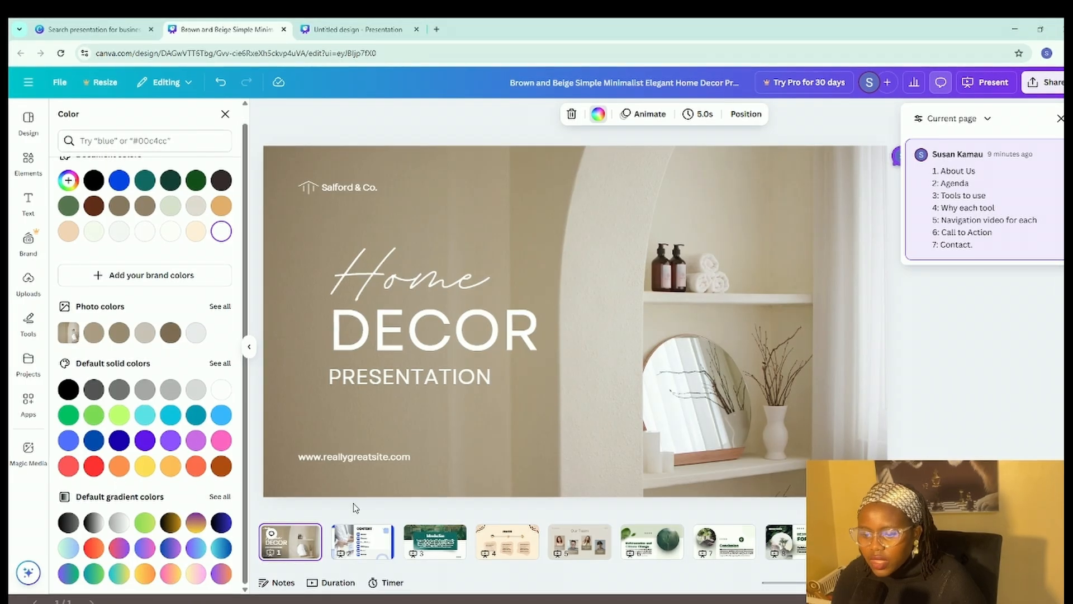
{"action": "left_click", "coordinate": [577, 285]}
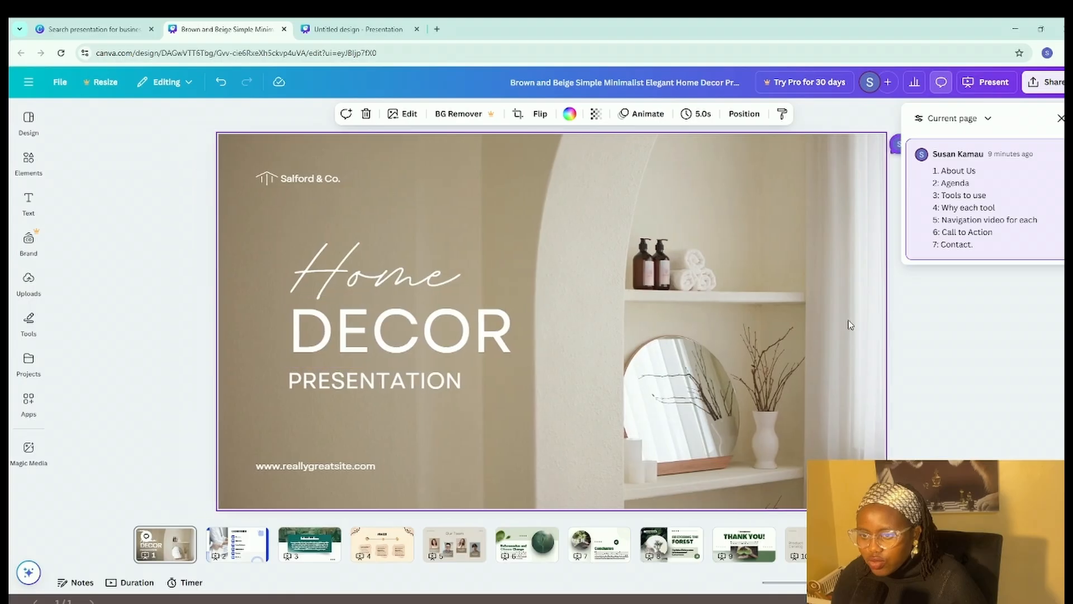
{"action": "left_click", "coordinate": [249, 347]}
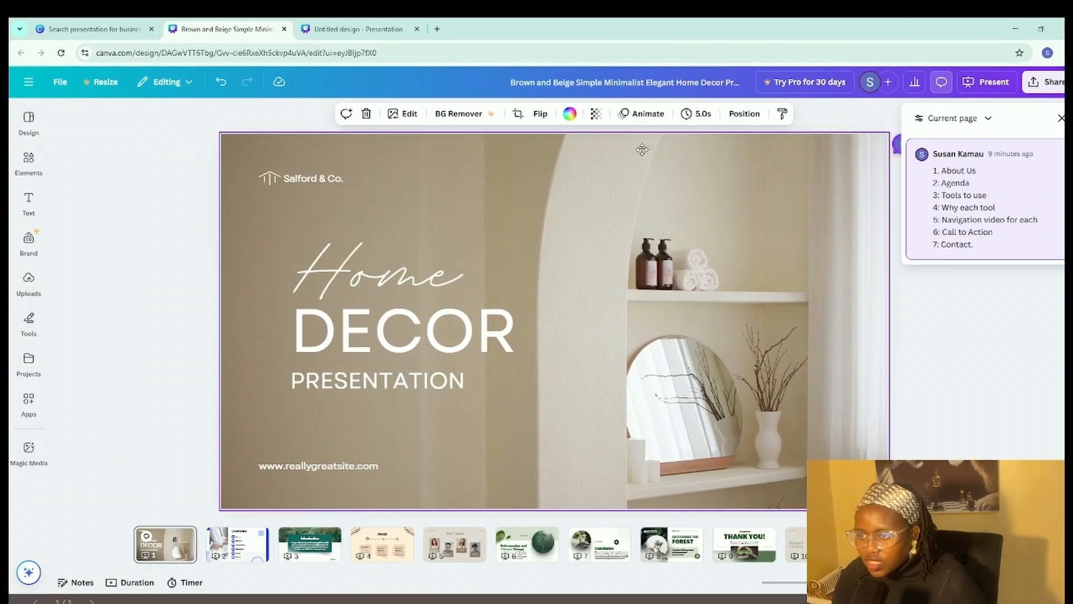
{"action": "double_click", "coordinate": [642, 149]}
{"action": "left_click", "coordinate": [928, 296]}
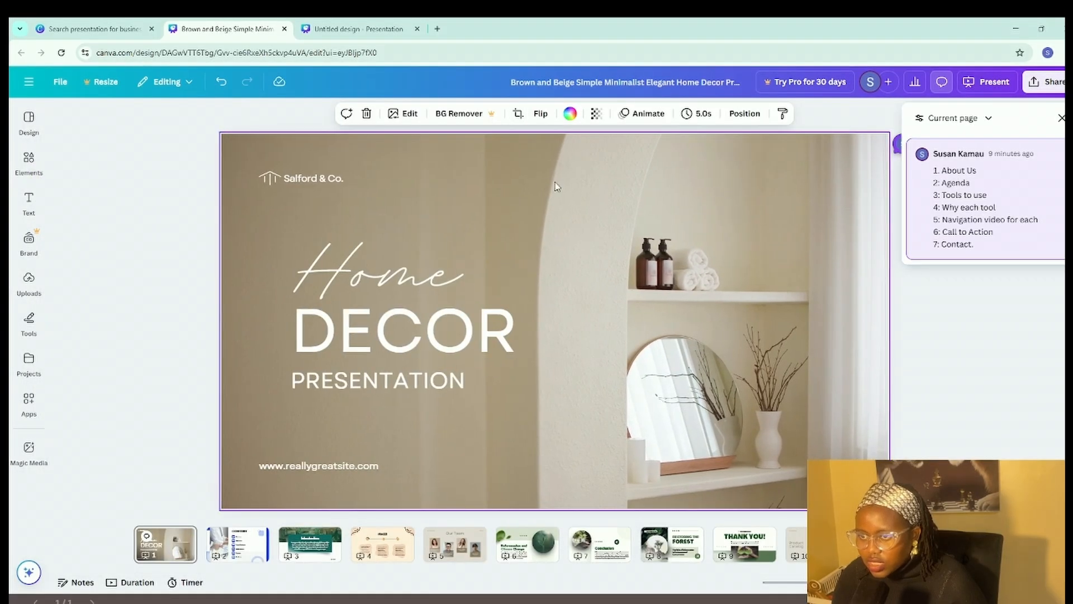
{"action": "left_click", "coordinate": [570, 114]}
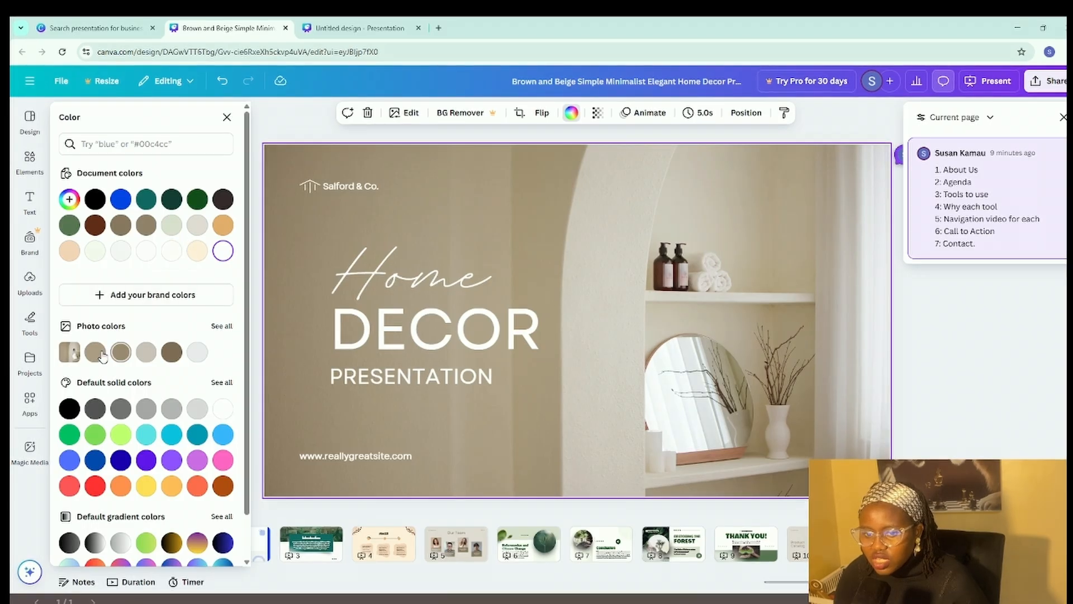
{"action": "left_click", "coordinate": [173, 352]}
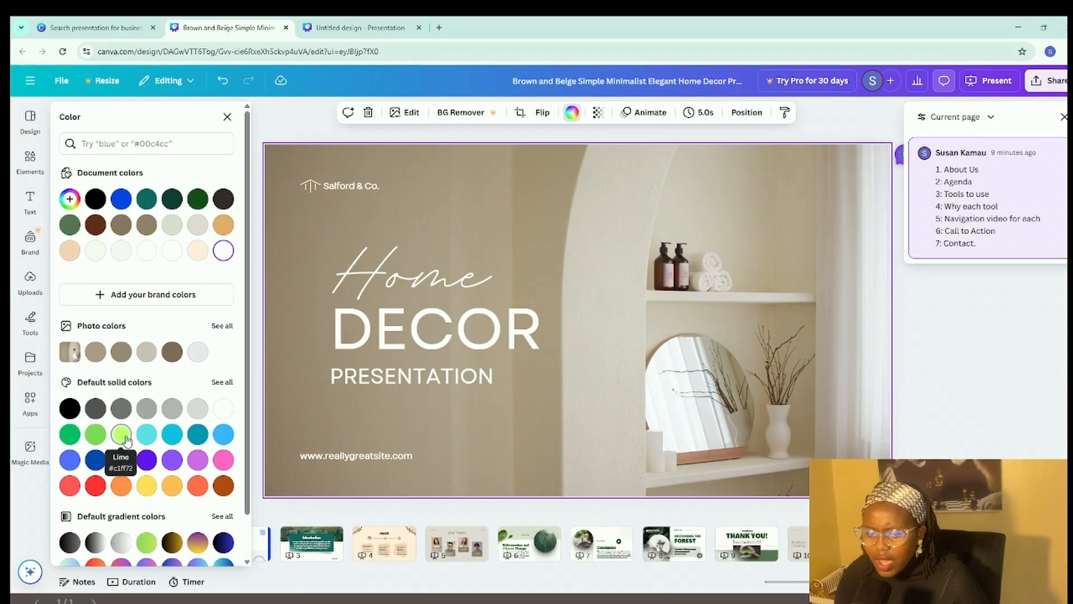
{"action": "scroll", "coordinate": [121, 475], "scroll_direction": "down", "scroll_amount": 1}
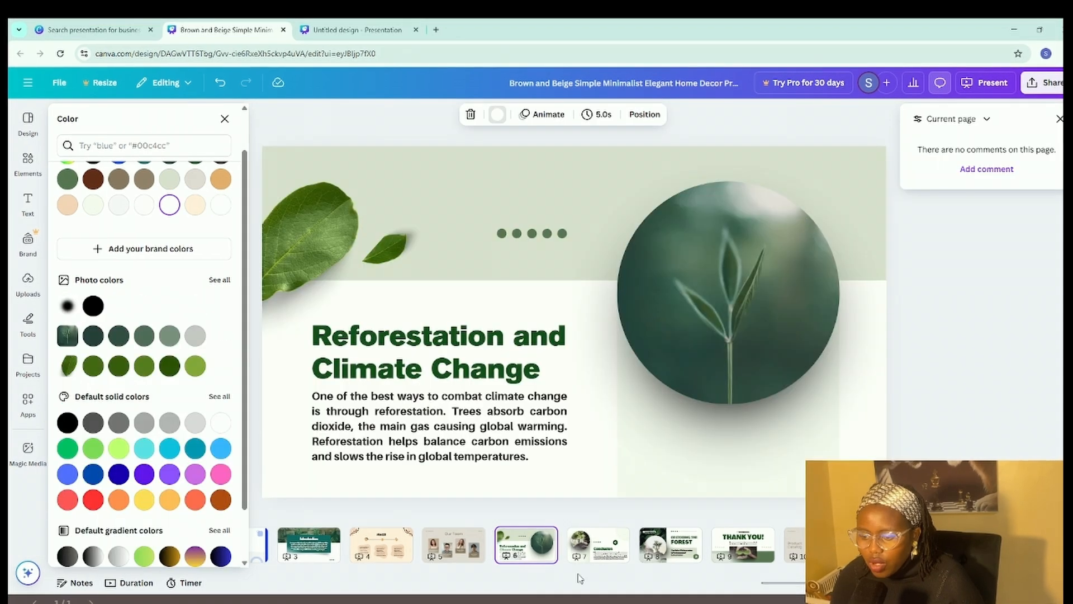
Step: Try the Light green document colour #d9dfce as the first slide's background, and undo it
{"action": "left_click", "coordinate": [258, 549]}
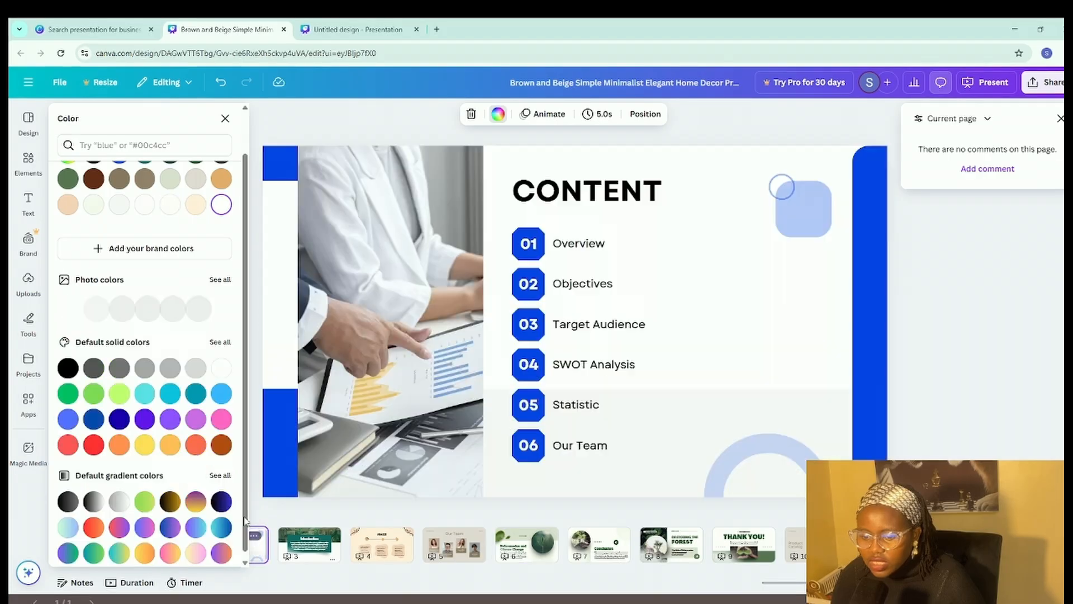
{"action": "left_click", "coordinate": [255, 446]}
{"action": "left_click", "coordinate": [170, 546]}
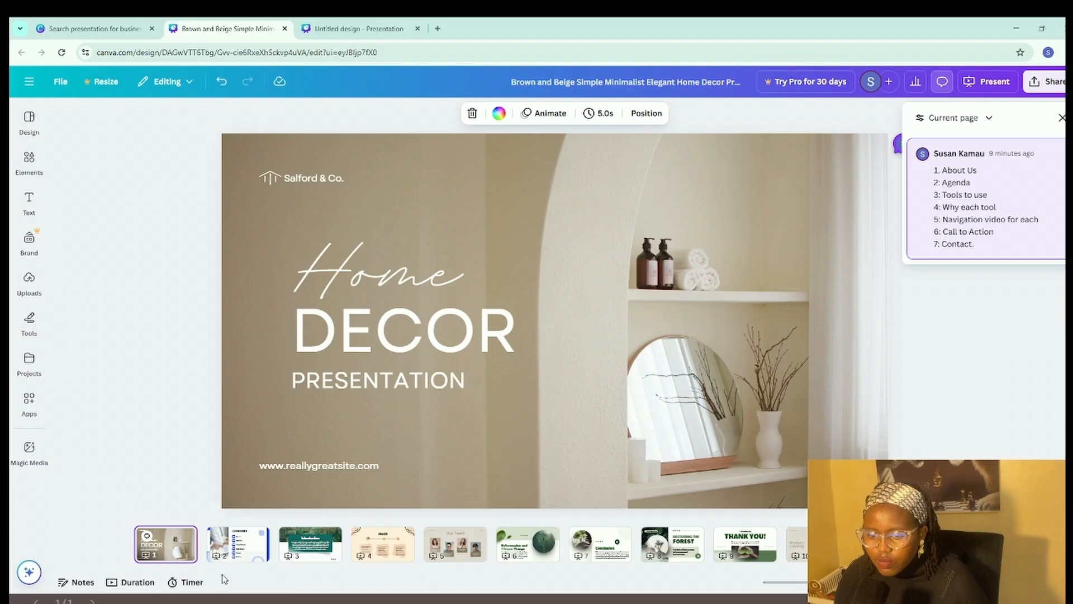
{"action": "left_click", "coordinate": [497, 114]}
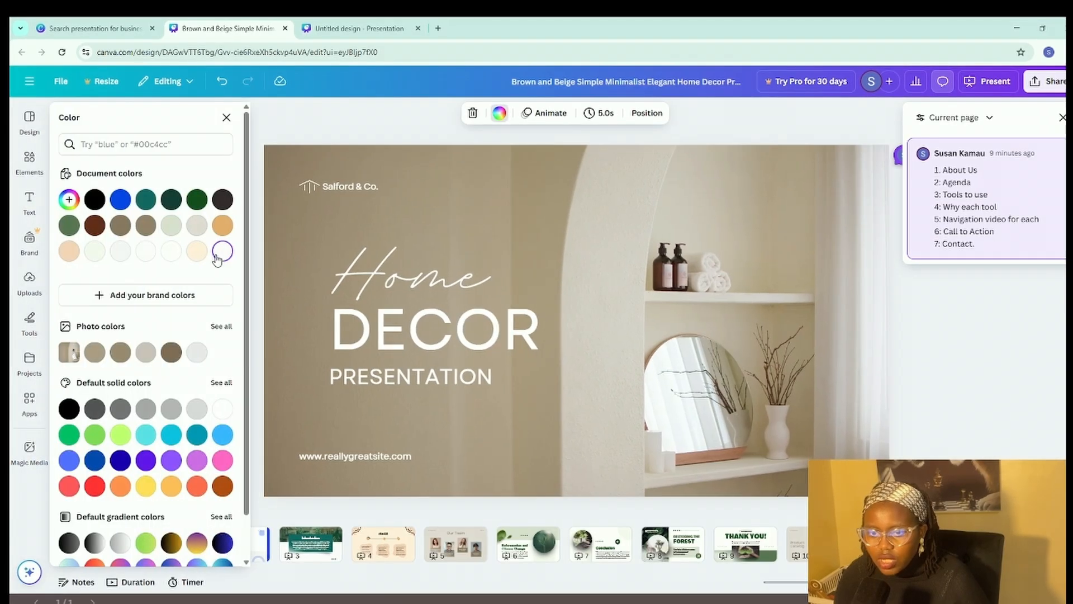
{"action": "left_click", "coordinate": [166, 227]}
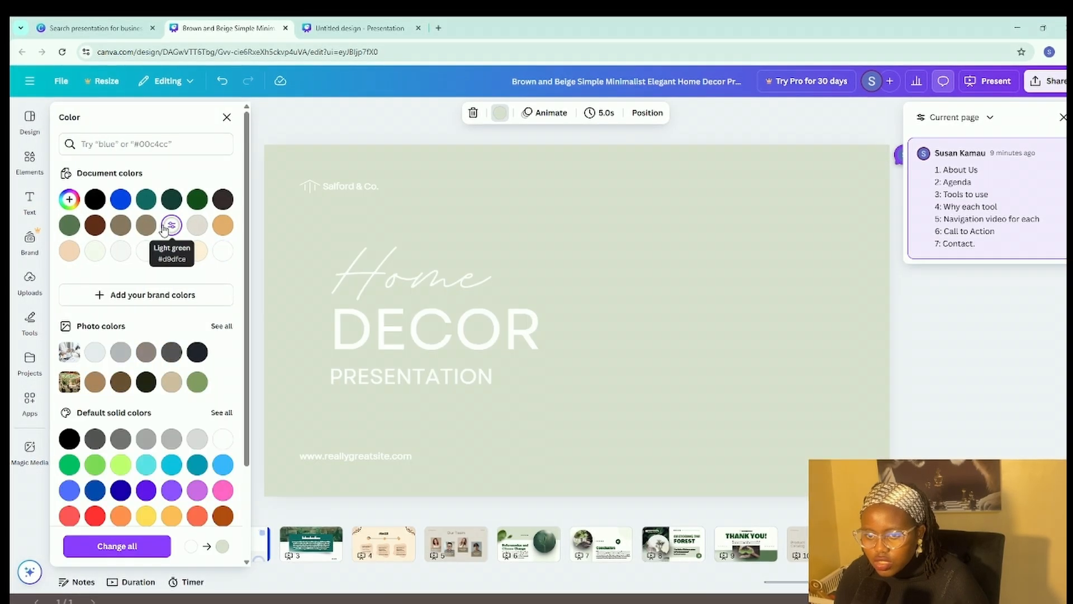
{"action": "key", "text": "ctrl+z"}
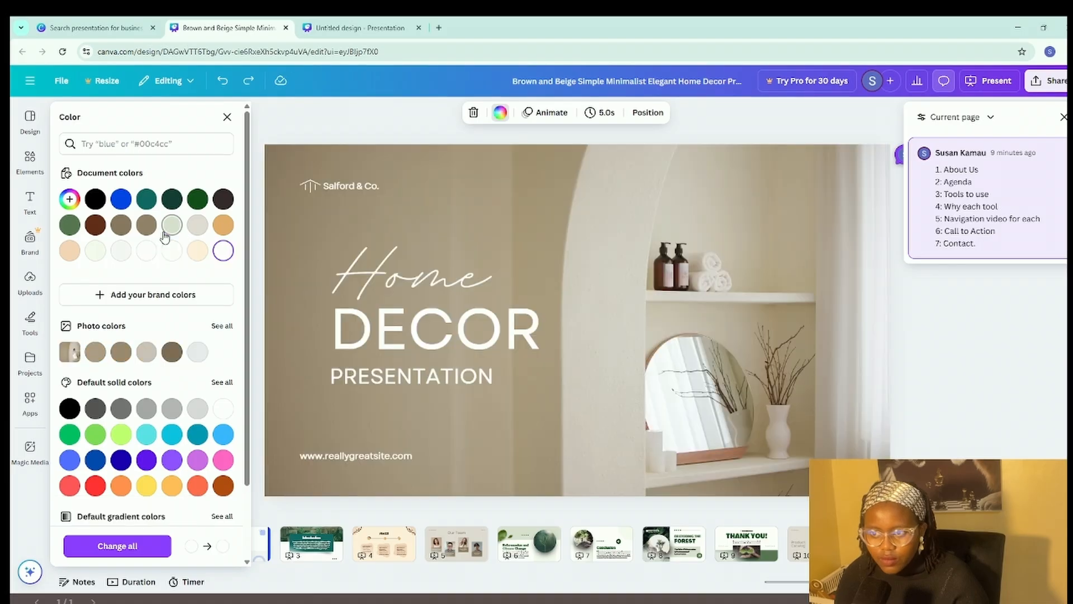
Step: Apply the Flint filter to the first slide's photo and look through the Warm, Cool and Vivid filters
{"action": "left_click", "coordinate": [447, 161]}
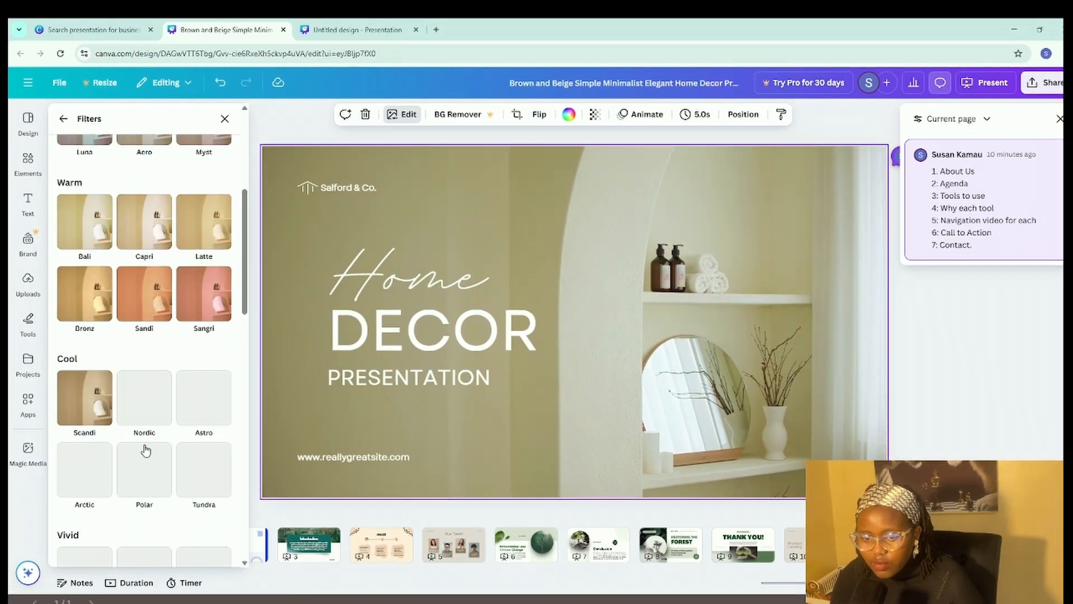
{"action": "scroll", "coordinate": [126, 447], "scroll_direction": "down", "scroll_amount": 2}
{"action": "scroll", "coordinate": [168, 360], "scroll_direction": "down", "scroll_amount": 1}
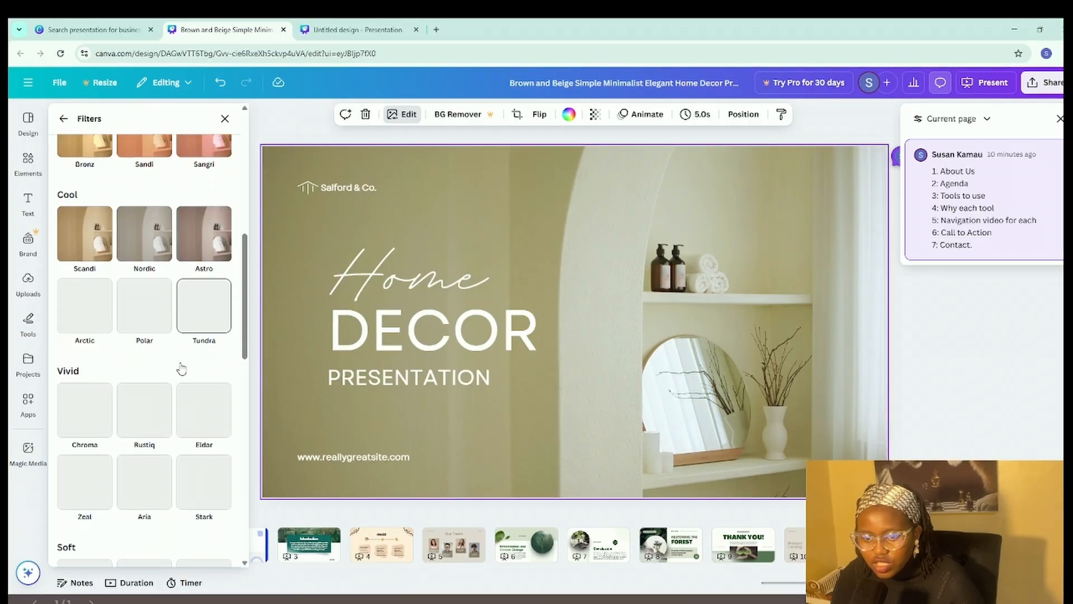
{"action": "scroll", "coordinate": [154, 369], "scroll_direction": "down", "scroll_amount": 2}
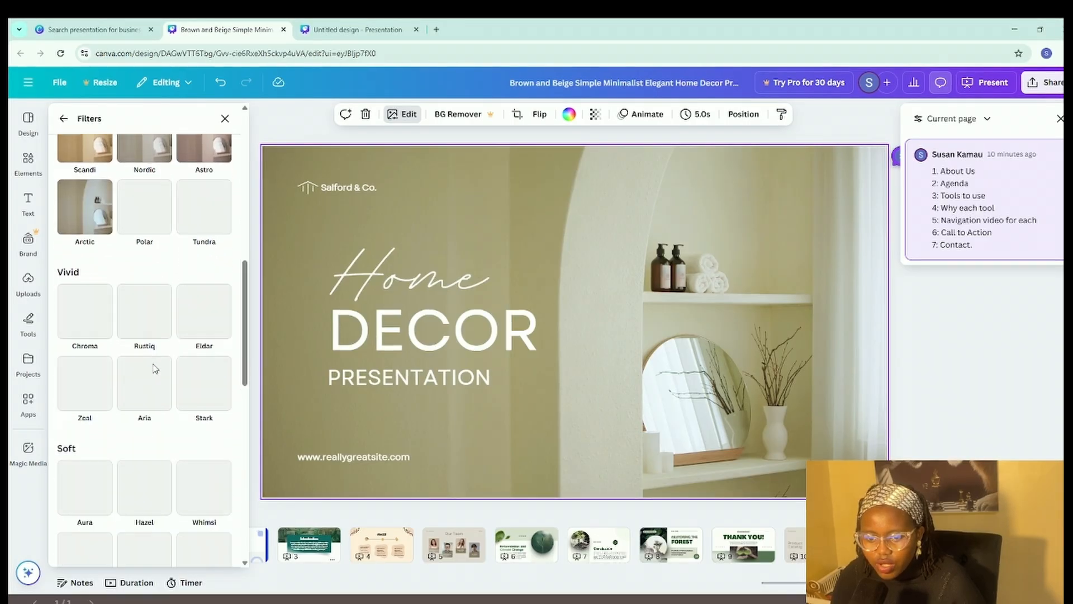
{"action": "scroll", "coordinate": [159, 377], "scroll_direction": "up", "scroll_amount": 10}
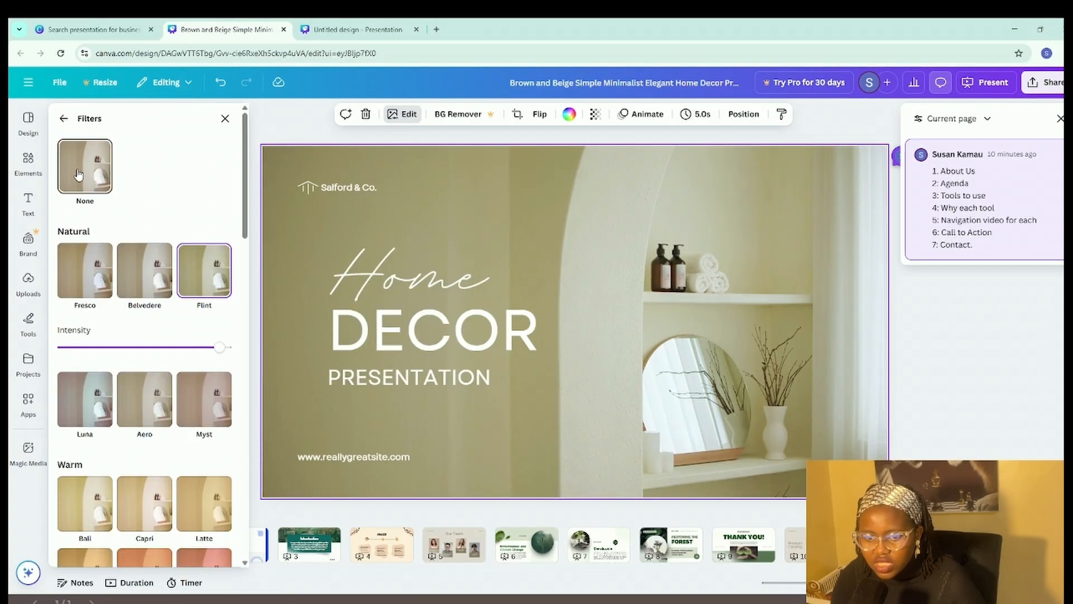
{"action": "left_click", "coordinate": [64, 118]}
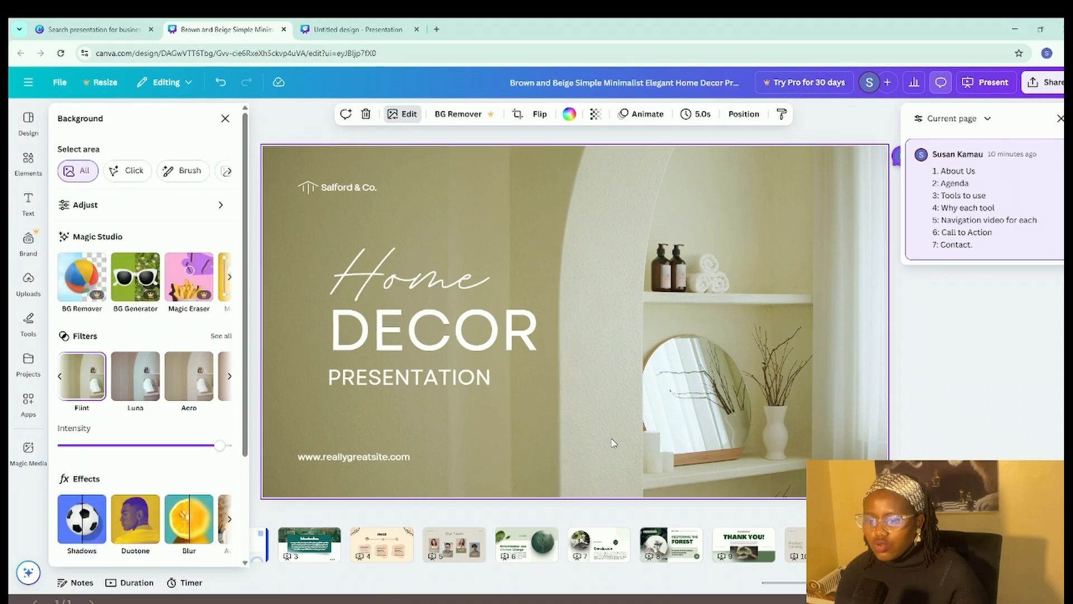
Step: On the Content slide, recolour the two blue blocks along the photo's outer edge with the light green document colour
{"action": "left_click", "coordinate": [259, 537]}
{"action": "left_click", "coordinate": [244, 436]}
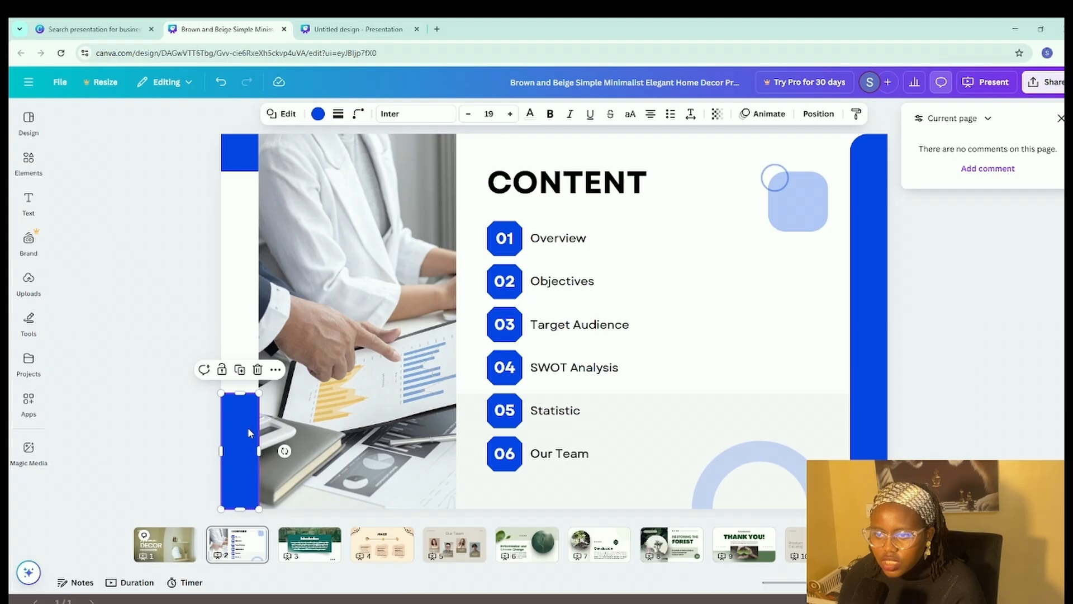
{"action": "left_click", "coordinate": [318, 114]}
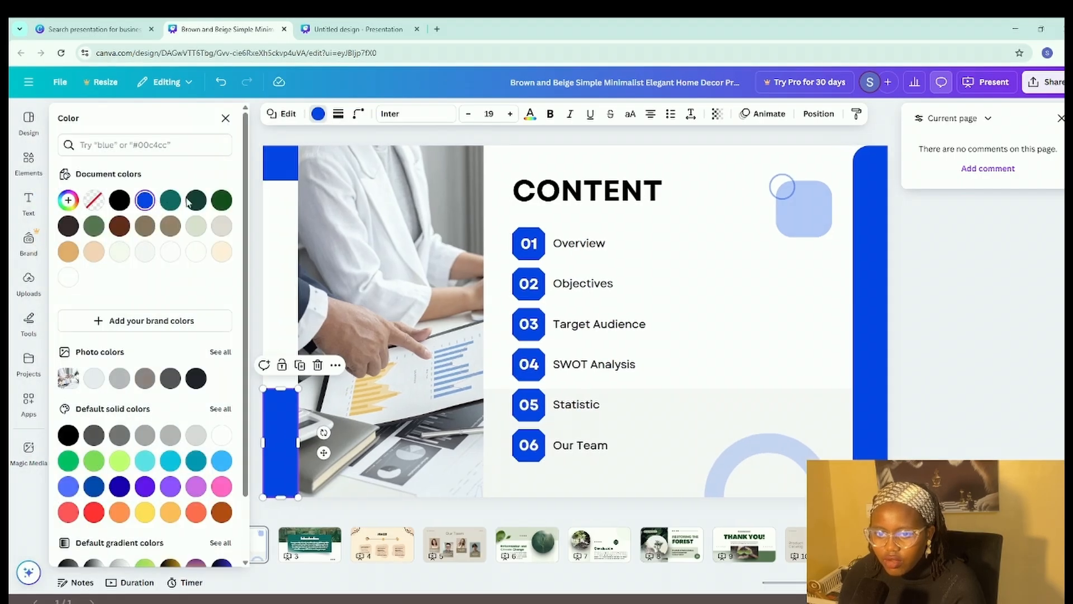
{"action": "left_click", "coordinate": [196, 229]}
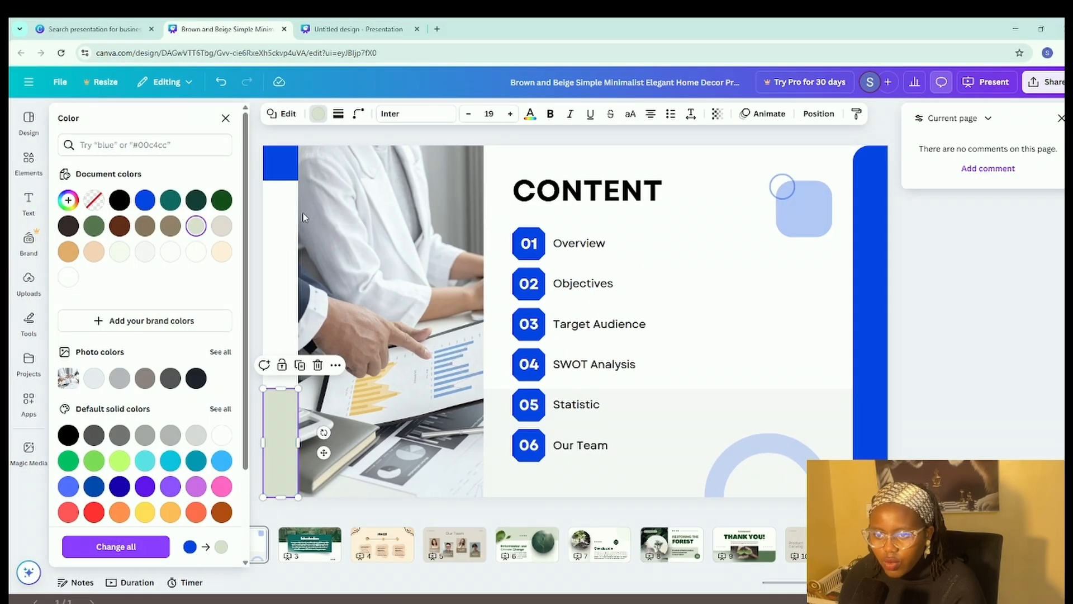
{"action": "left_click", "coordinate": [285, 166]}
{"action": "left_click", "coordinate": [194, 228]}
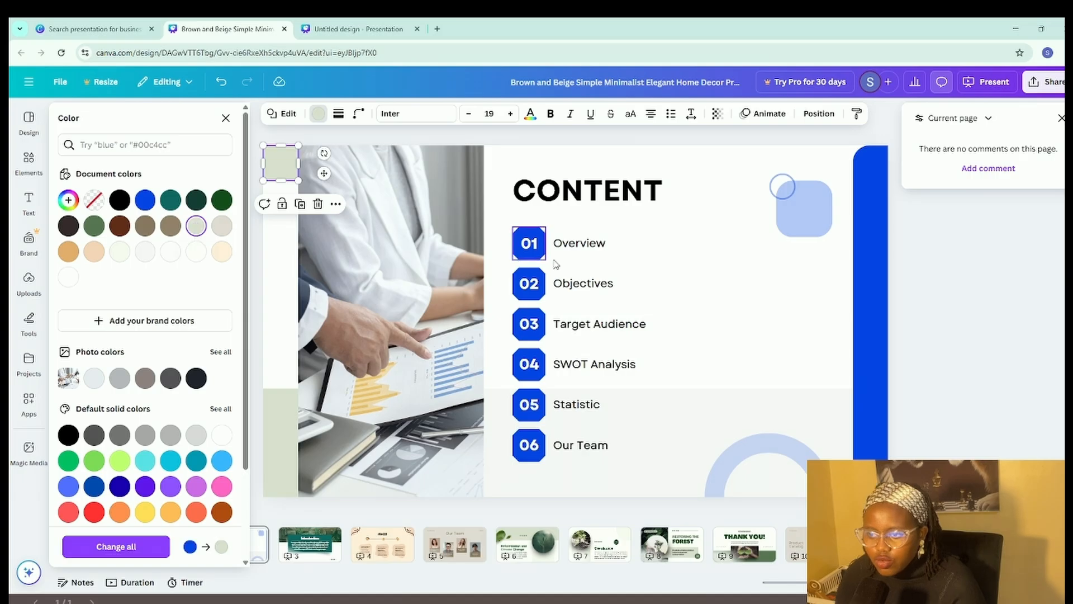
Step: Recolour the six number badges of the Content list dark green and the vertical bar on the slide's right edge light green
{"action": "left_click", "coordinate": [528, 246]}
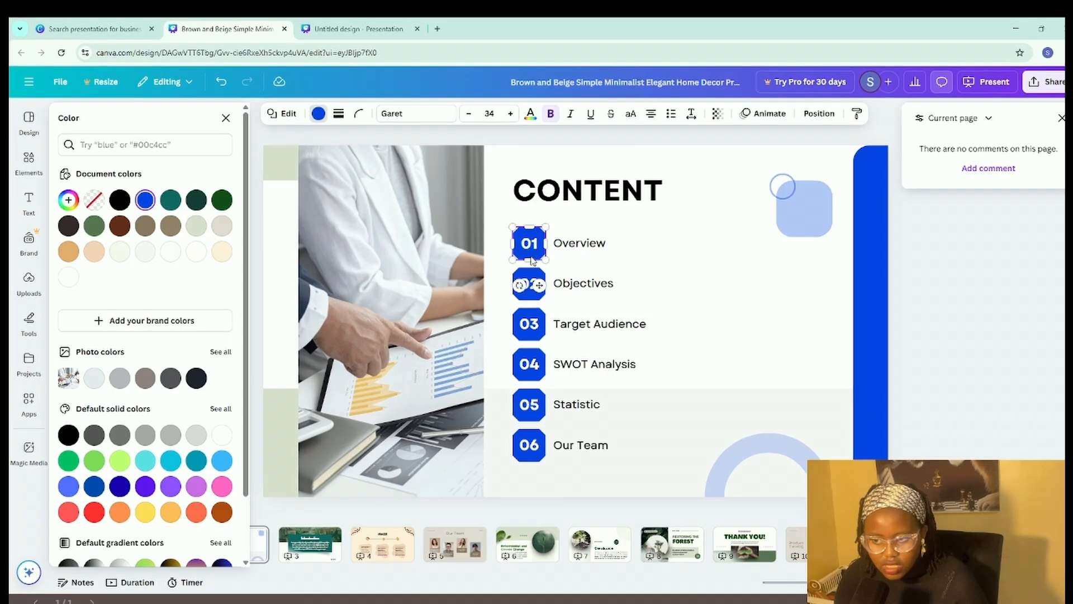
{"action": "left_click", "coordinate": [529, 283], "text": "shift"}
{"action": "left_click", "coordinate": [534, 322], "text": "shift"}
{"action": "left_click", "coordinate": [534, 363], "text": "shift"}
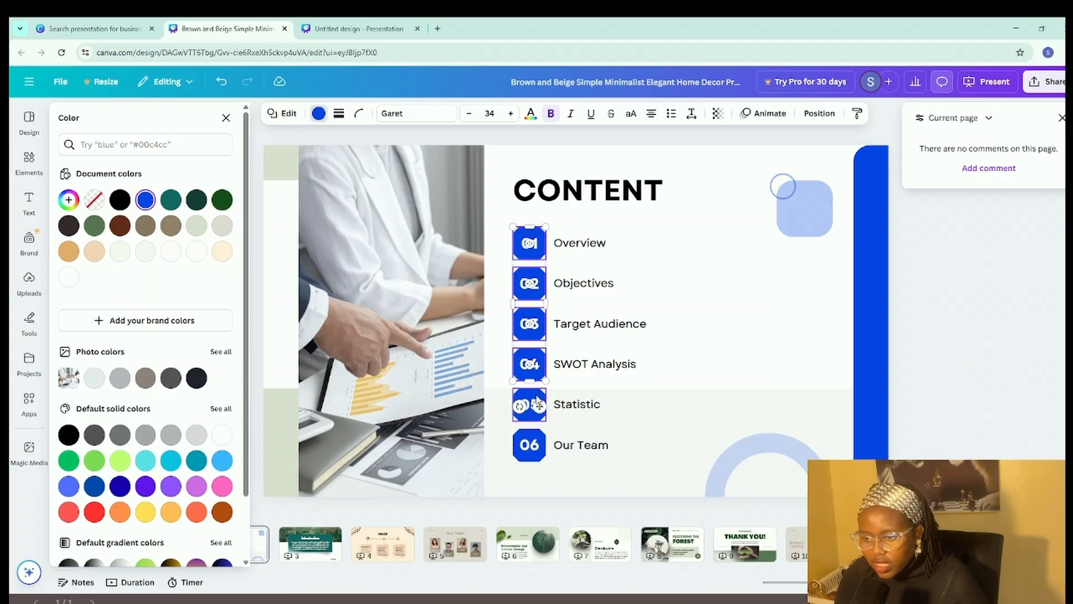
{"action": "left_click", "coordinate": [539, 402], "text": "shift"}
{"action": "left_click", "coordinate": [529, 454], "text": "shift"}
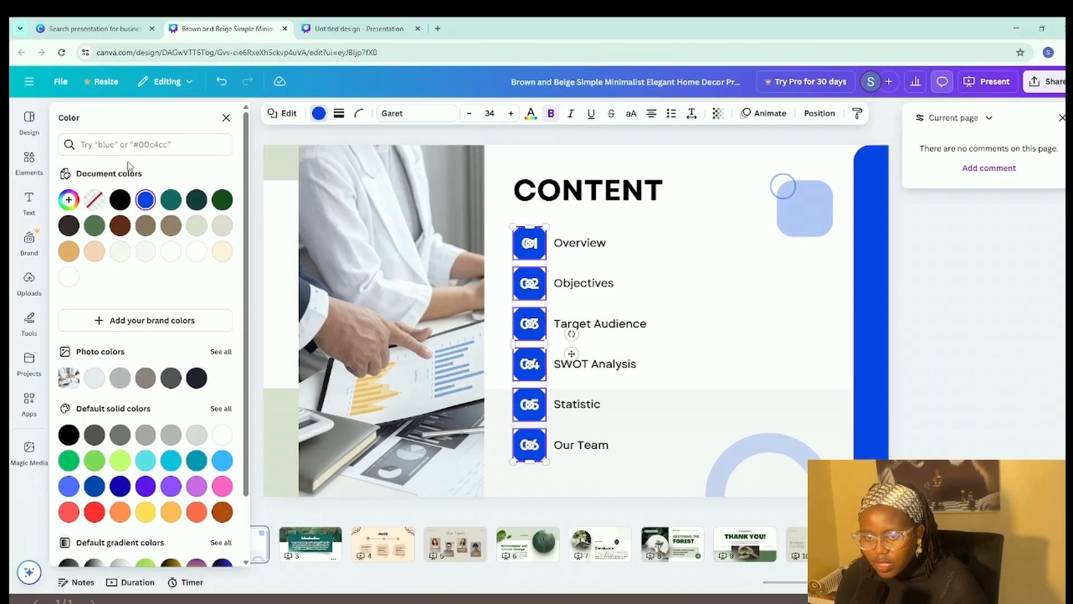
{"action": "left_click", "coordinate": [223, 199]}
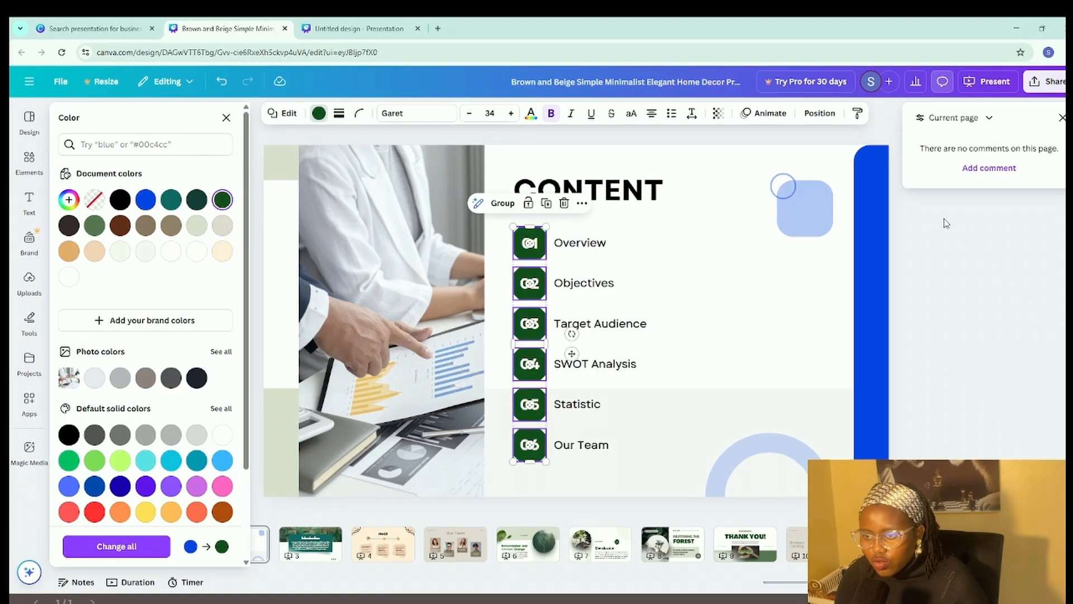
{"action": "left_click", "coordinate": [882, 240]}
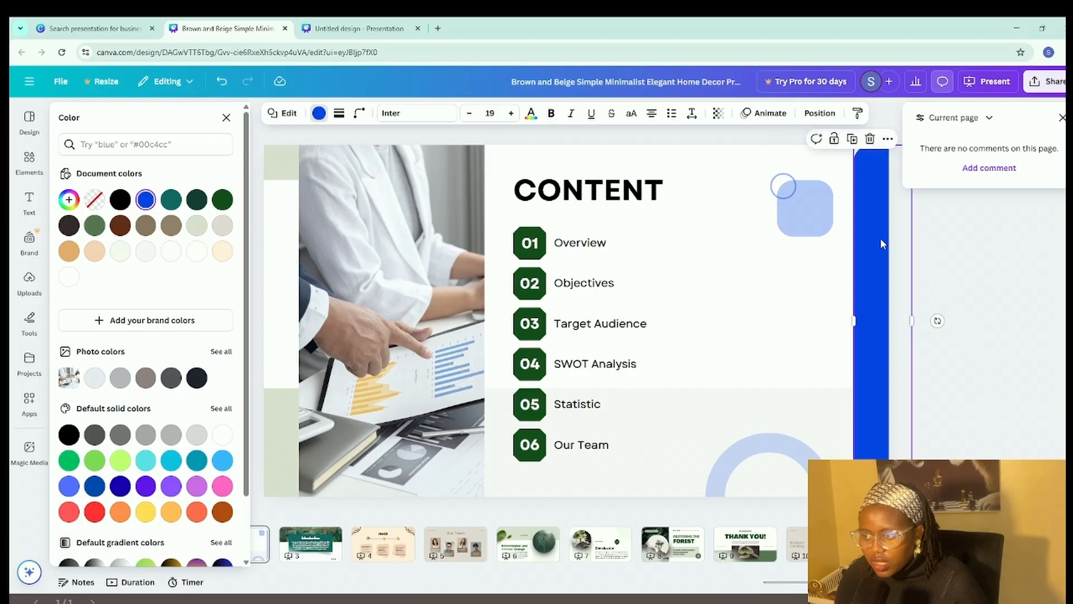
{"action": "left_click", "coordinate": [198, 226]}
Step: Set the stroke colour of the Content slide's small circle and large ring to Gray green #577550
{"action": "left_click", "coordinate": [792, 212]}
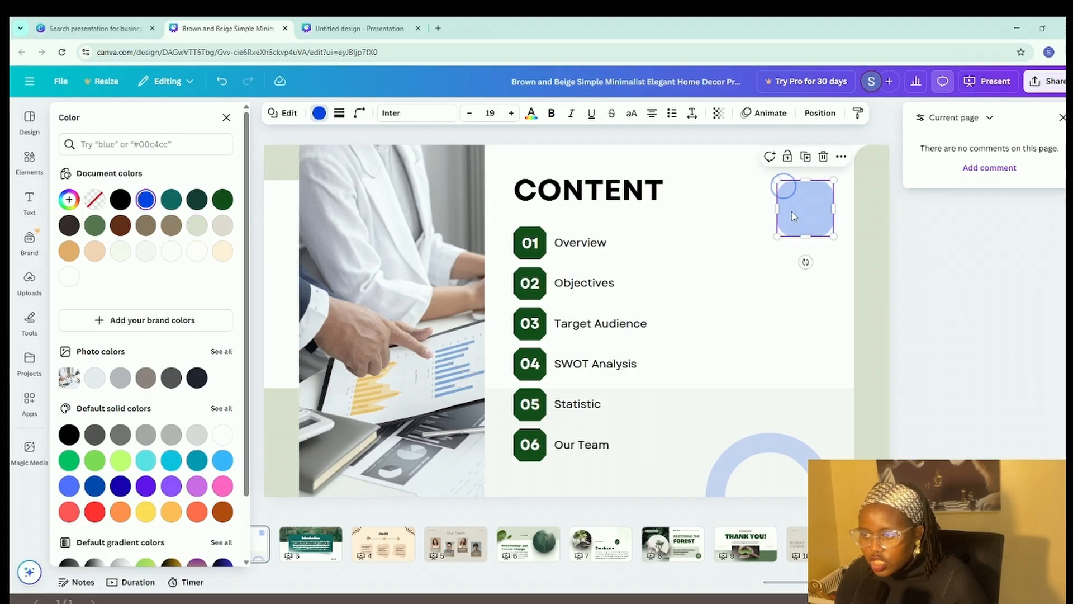
{"action": "left_click", "coordinate": [782, 445], "text": "shift"}
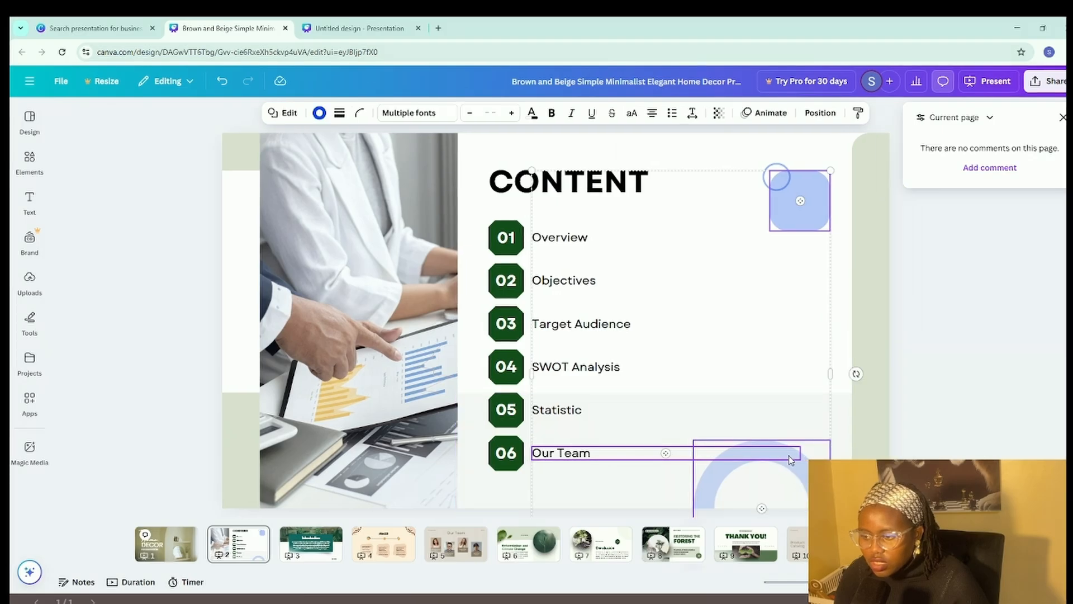
{"action": "left_click", "coordinate": [805, 480]}
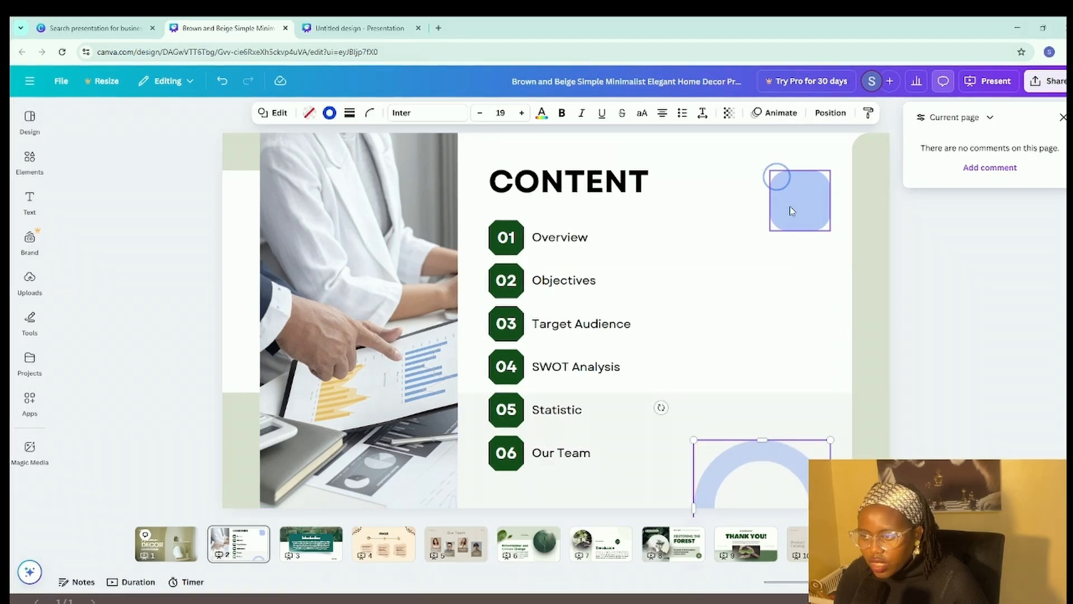
{"action": "left_click", "coordinate": [791, 211], "text": "shift"}
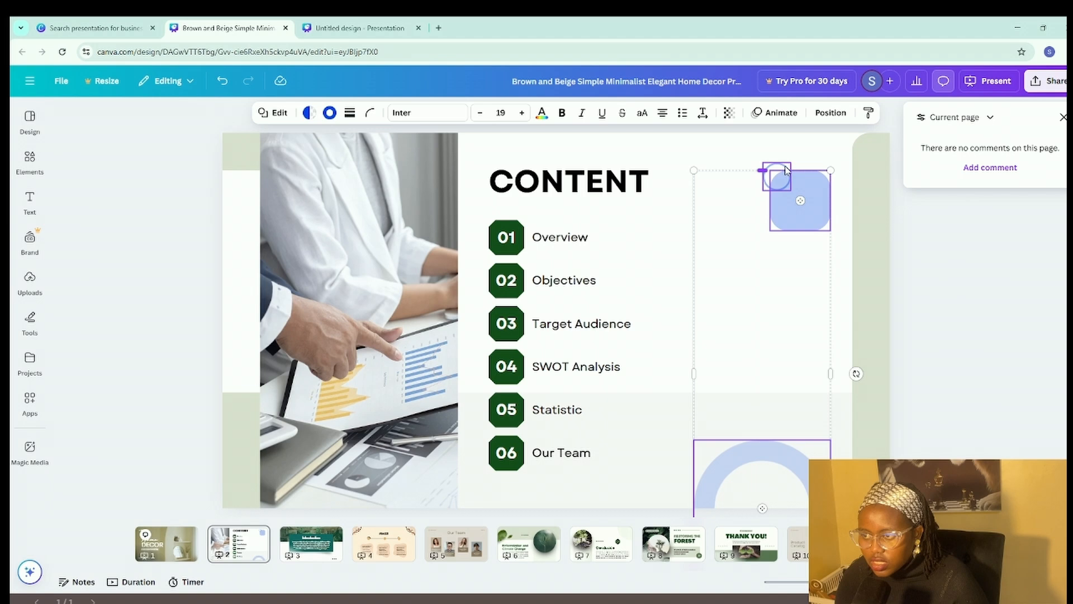
{"action": "left_click", "coordinate": [778, 172], "text": "shift"}
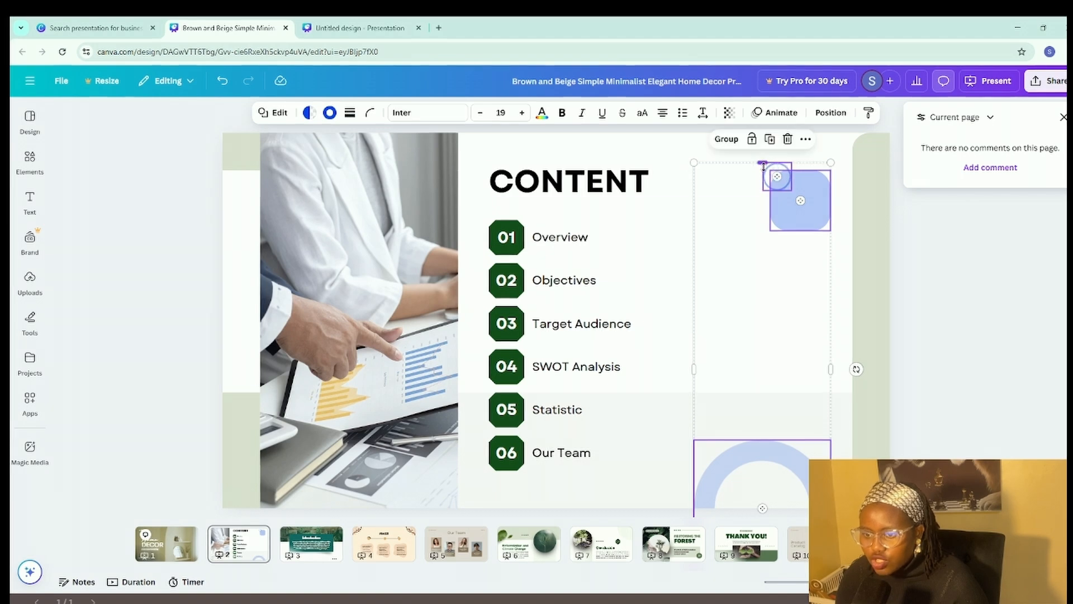
{"action": "left_click", "coordinate": [330, 112]}
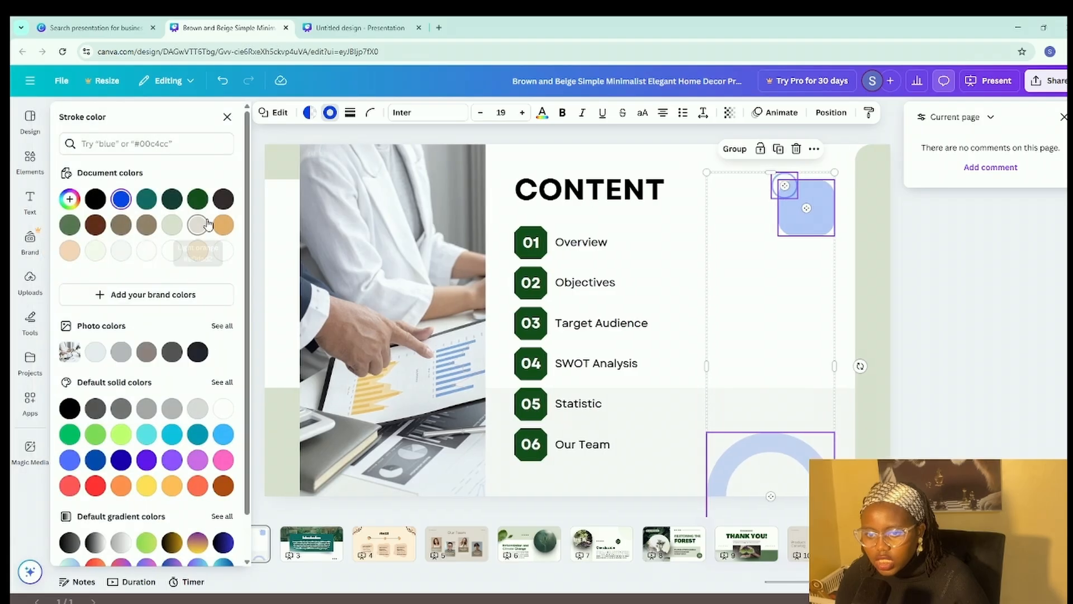
{"action": "left_click", "coordinate": [69, 225]}
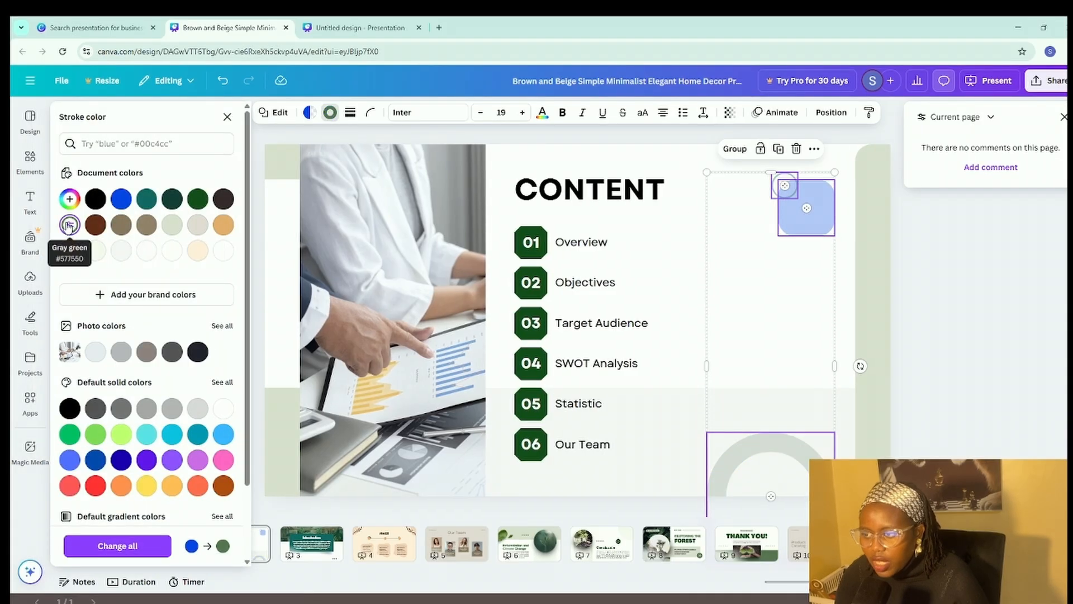
Step: Fill the rounded square behind the small circle with the gray green document colour
{"action": "left_click", "coordinate": [798, 220]}
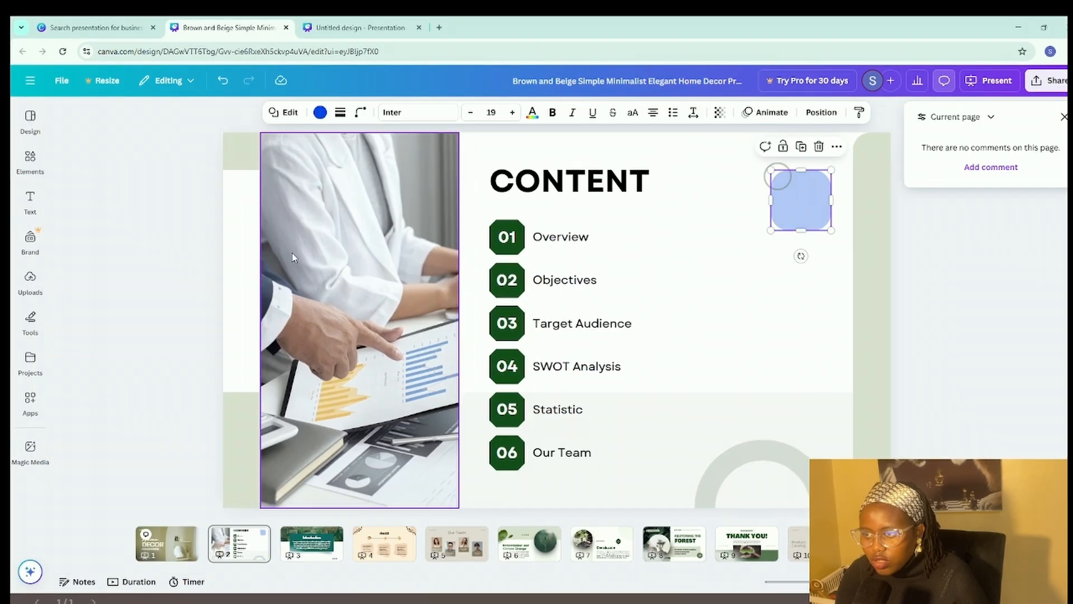
{"action": "left_click", "coordinate": [319, 111]}
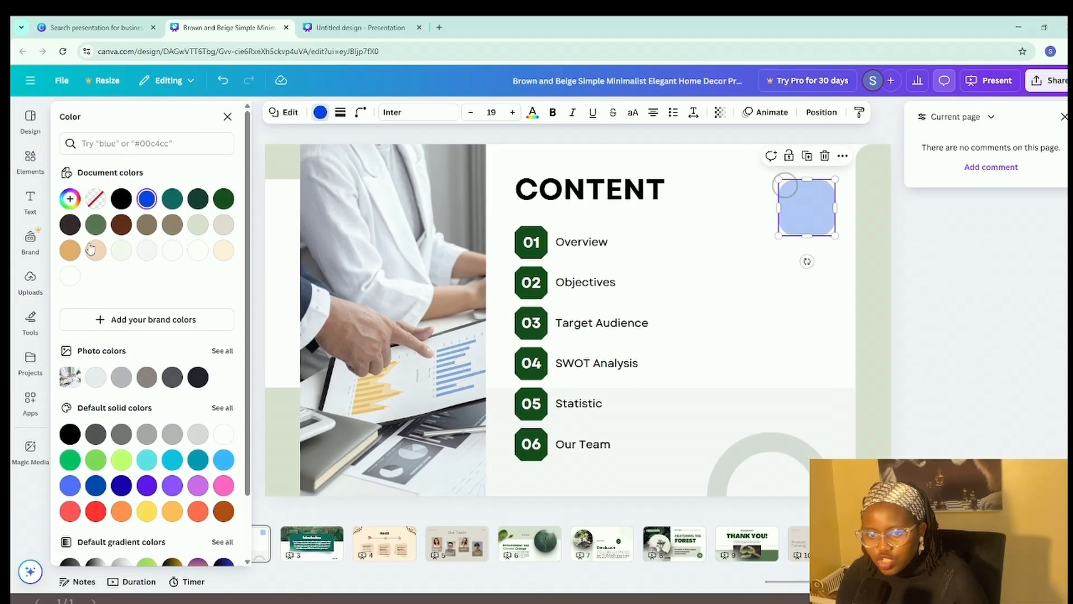
{"action": "left_click", "coordinate": [100, 232]}
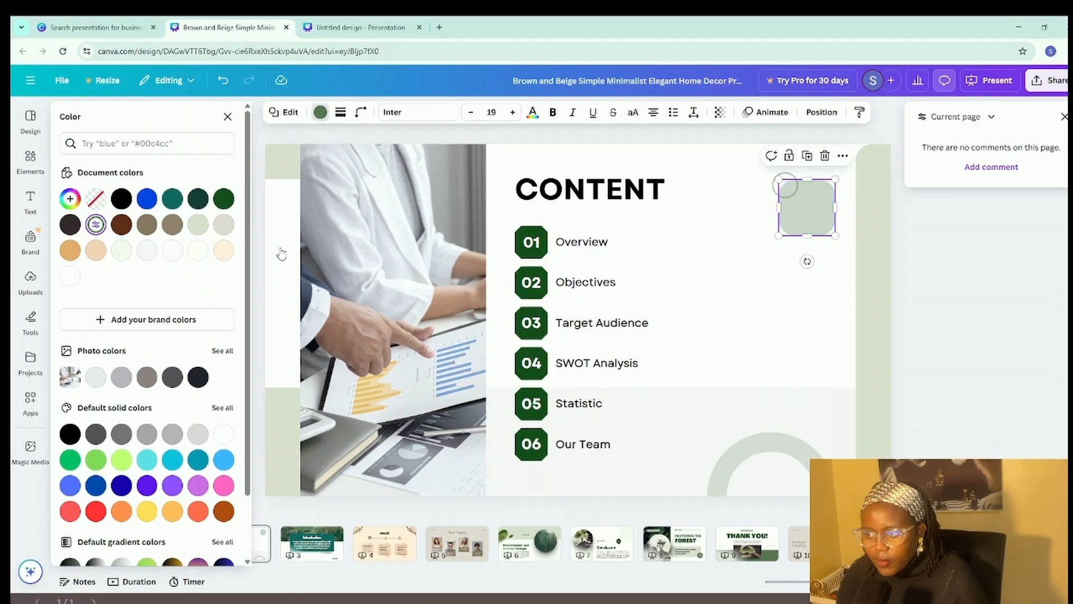
{"action": "left_click", "coordinate": [813, 350]}
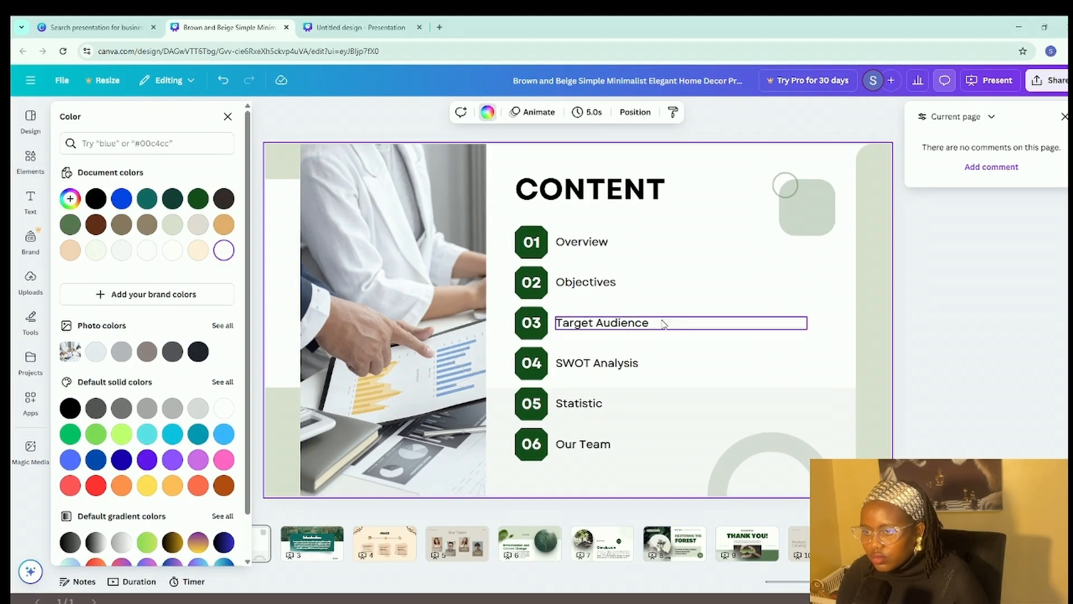
Step: Copy the seven-line outline from the first slide's comment, paste it onto the Content slide and move it beside the list
{"action": "left_click", "coordinate": [609, 245]}
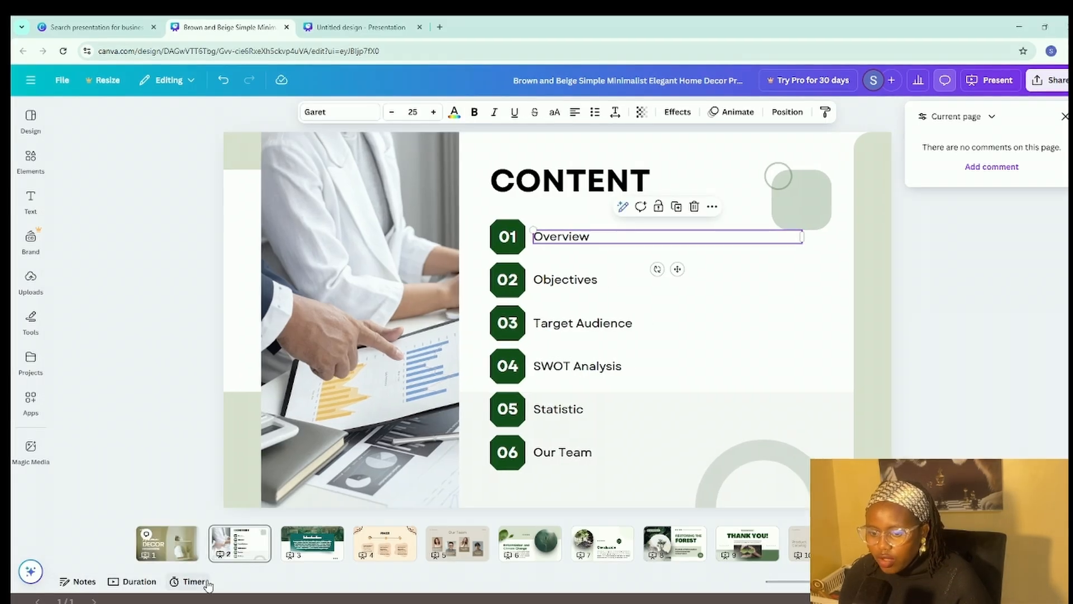
{"action": "left_click", "coordinate": [163, 538]}
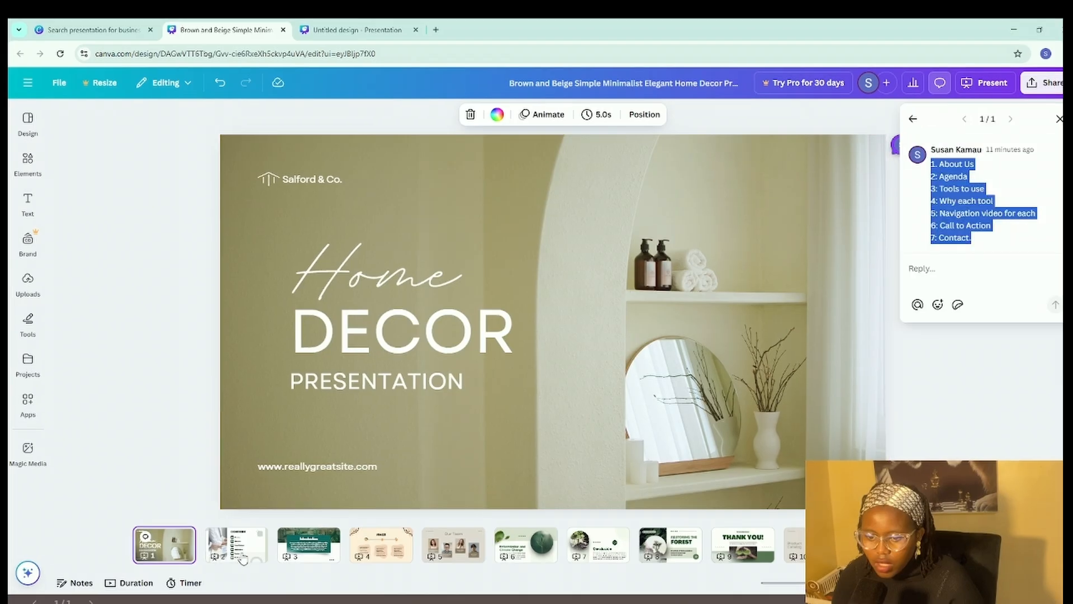
{"action": "left_click", "coordinate": [241, 550]}
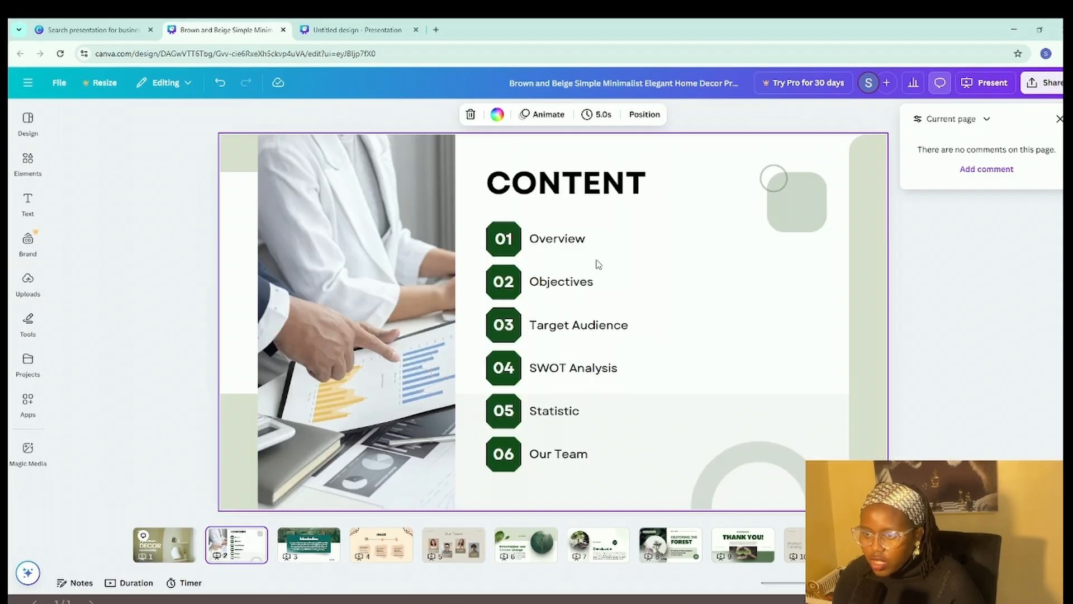
{"action": "left_click", "coordinate": [590, 242]}
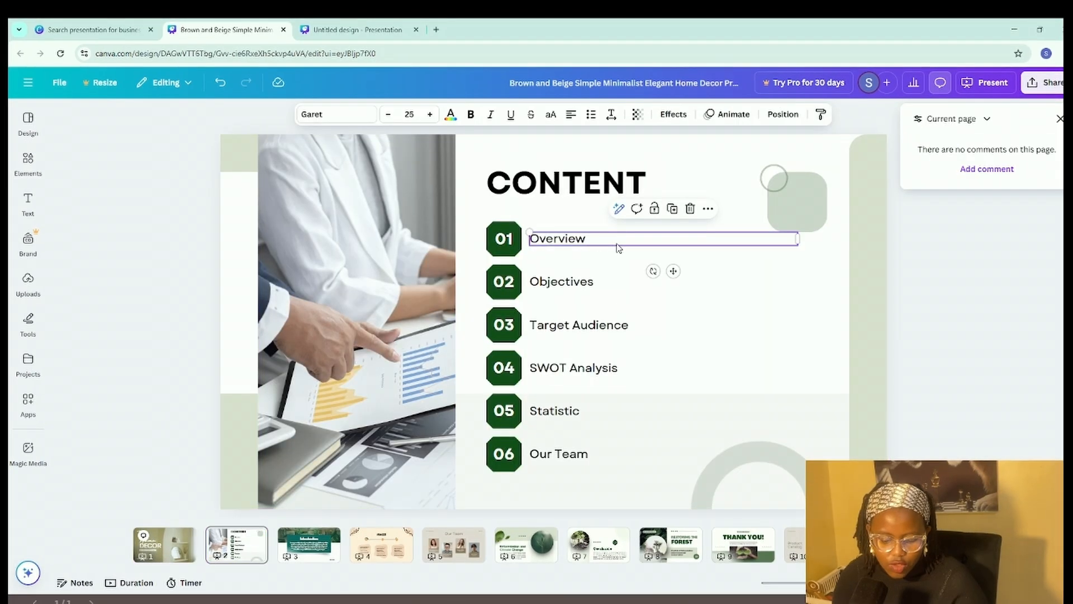
{"action": "type", "text": "1. About Us 2: Agenda 3: Tools to use 4: Why each tool 5: Navigation video for each 6: Call to Action 7: Contact."}
{"action": "left_click", "coordinate": [760, 407]}
{"action": "left_click", "coordinate": [743, 334]}
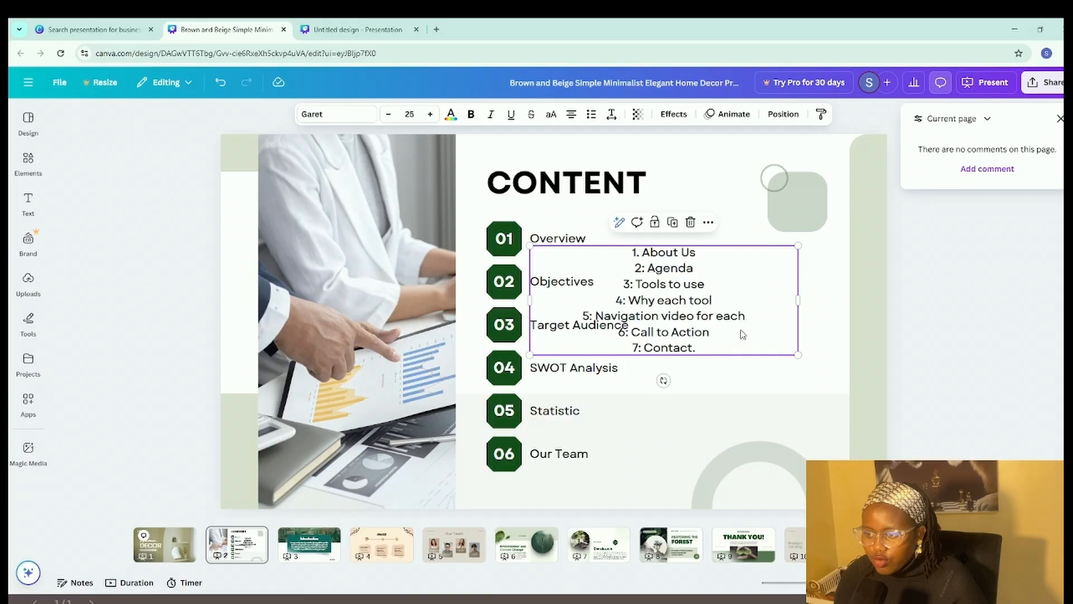
{"action": "left_click_drag", "start_coordinate": [743, 334], "coordinate": [882, 337]}
Step: Copy "About Us" from the pasted outline and replace the text of list item 02 with it
{"action": "double_click", "coordinate": [848, 264]}
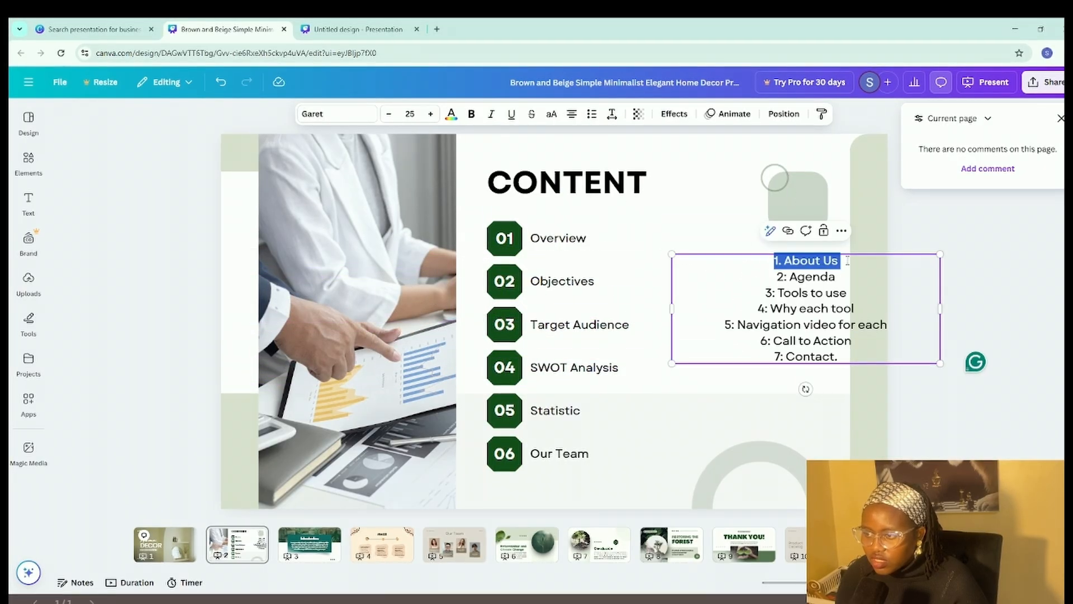
{"action": "left_click", "coordinate": [846, 263]}
{"action": "left_click_drag", "start_coordinate": [839, 260], "coordinate": [785, 260]}
{"action": "key", "text": "ctrl+c"}
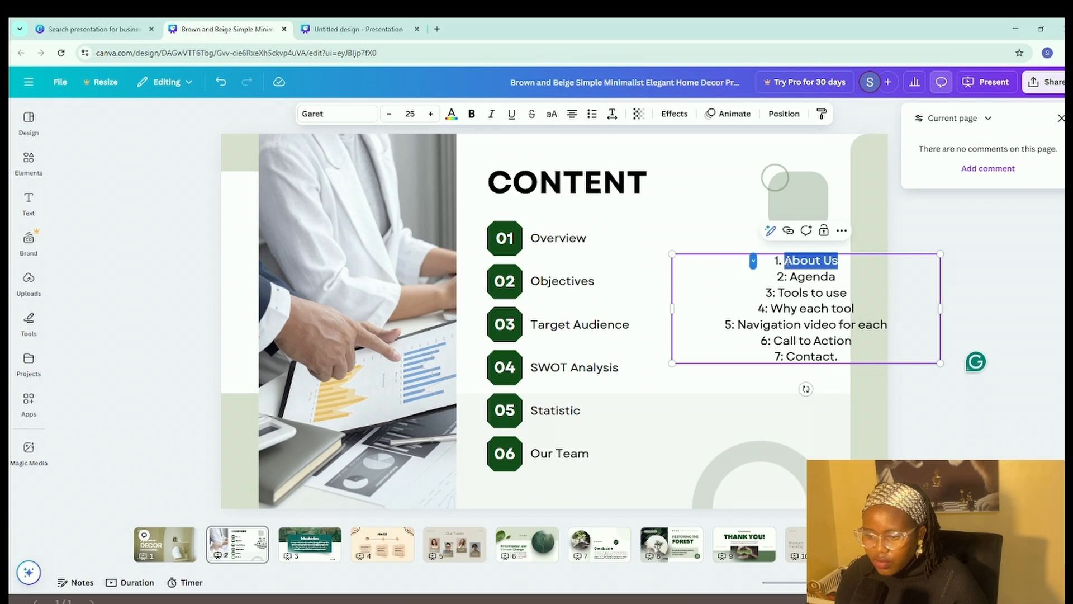
{"action": "double_click", "coordinate": [597, 242]}
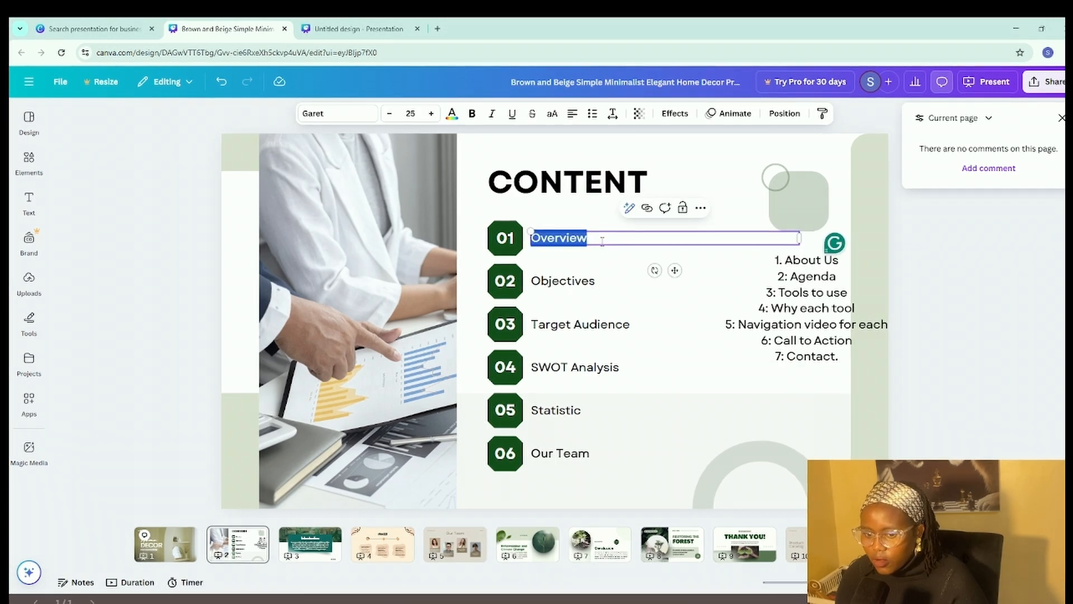
{"action": "double_click", "coordinate": [606, 279]}
{"action": "key", "text": "ctrl+v"}
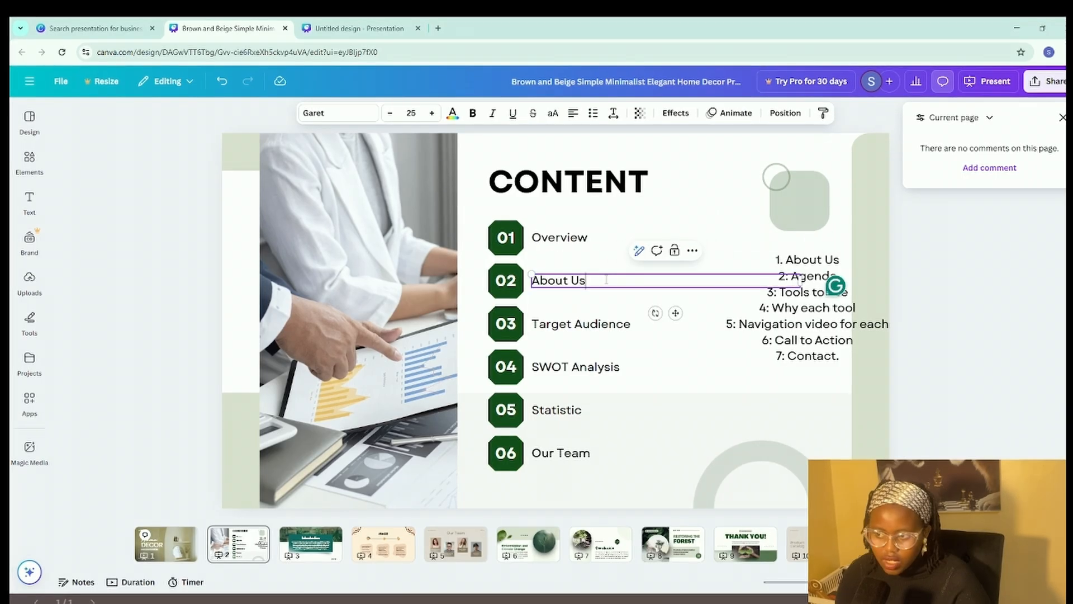
{"action": "left_click", "coordinate": [843, 274]}
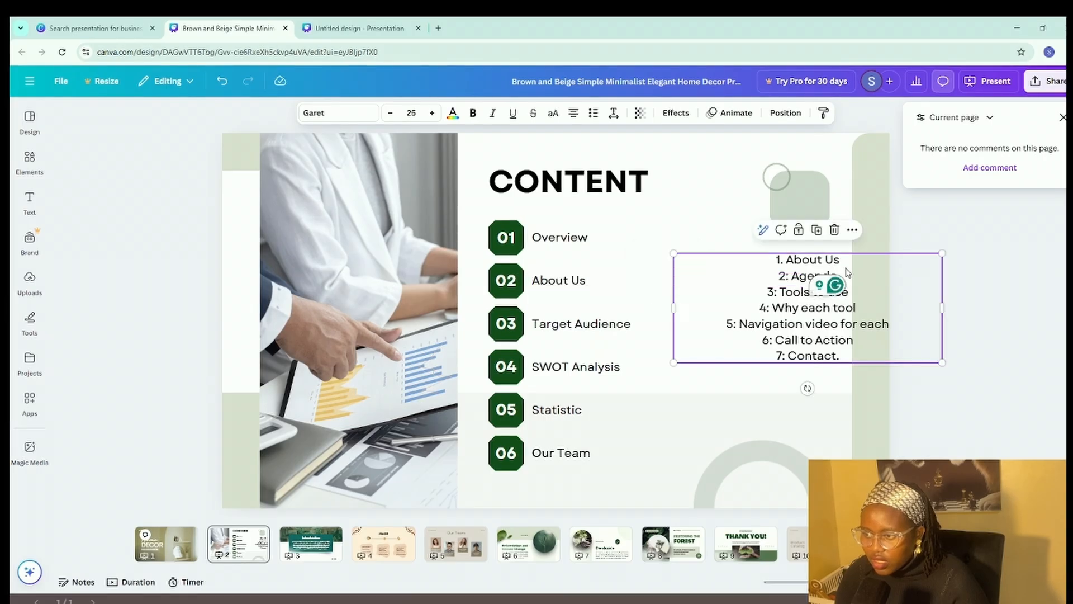
Step: Change the text of list item 01 on the Content slide to "Overview and Agenda"
{"action": "left_click", "coordinate": [841, 275]}
{"action": "left_click", "coordinate": [839, 275]}
{"action": "left_click_drag", "start_coordinate": [838, 275], "coordinate": [807, 277]}
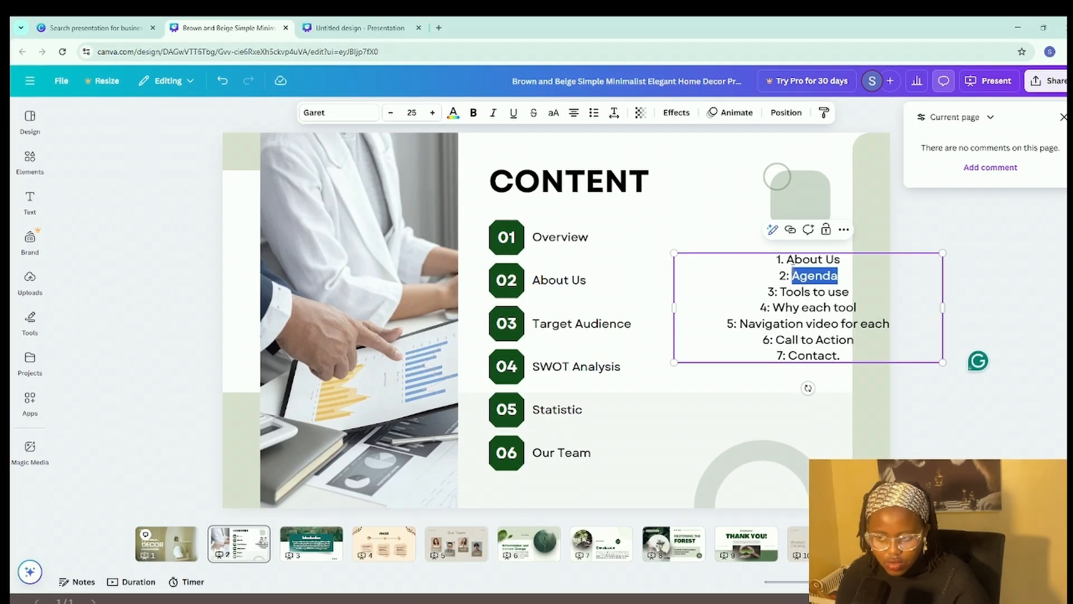
{"action": "double_click", "coordinate": [607, 237]}
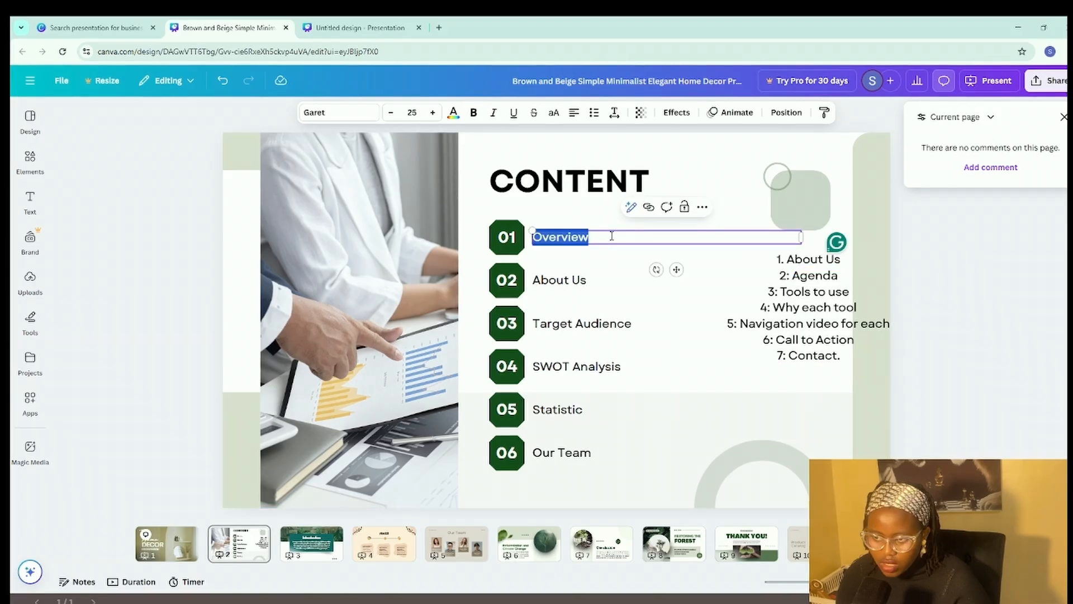
{"action": "key", "text": "BackSpace"}
{"action": "key", "text": "ctrl+z"}
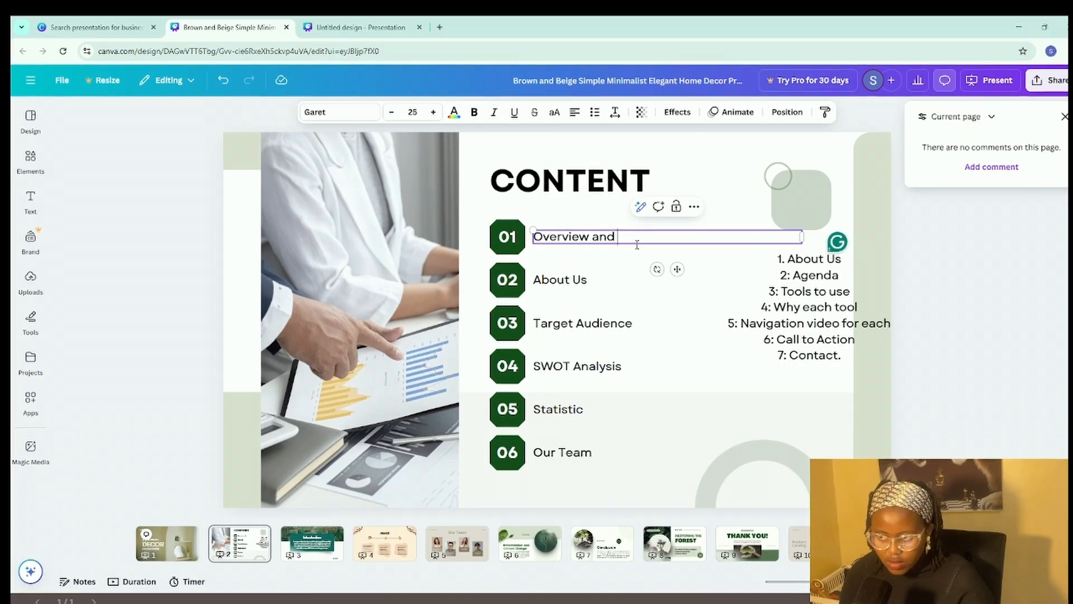
{"action": "type", "text": "Agenda"}
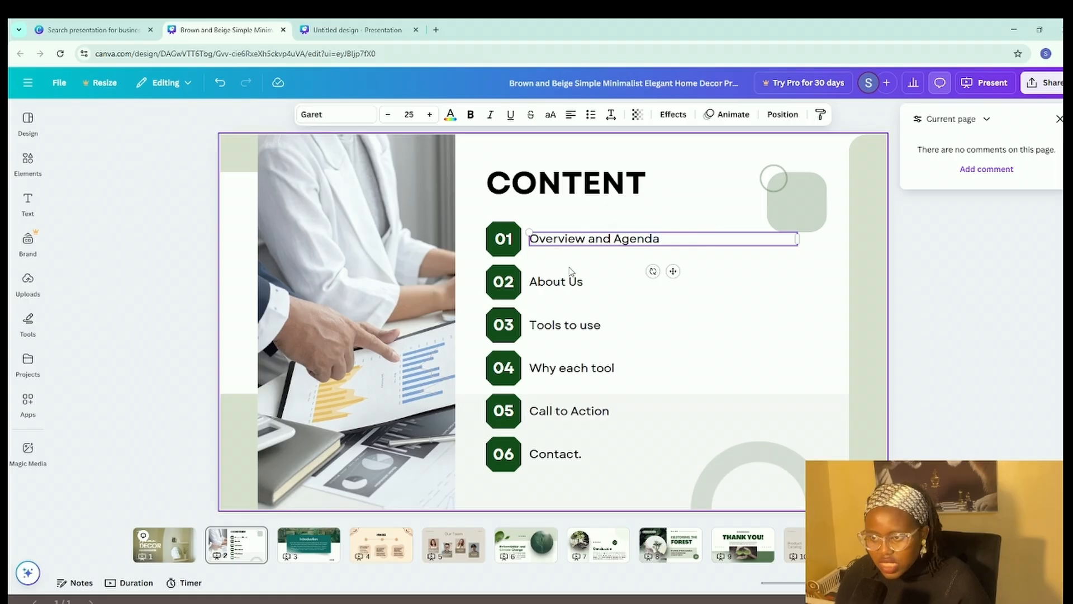
{"action": "left_click", "coordinate": [575, 283], "text": "shift"}
{"action": "left_click", "coordinate": [586, 328], "text": "shift"}
{"action": "left_click", "coordinate": [587, 370], "text": "shift"}
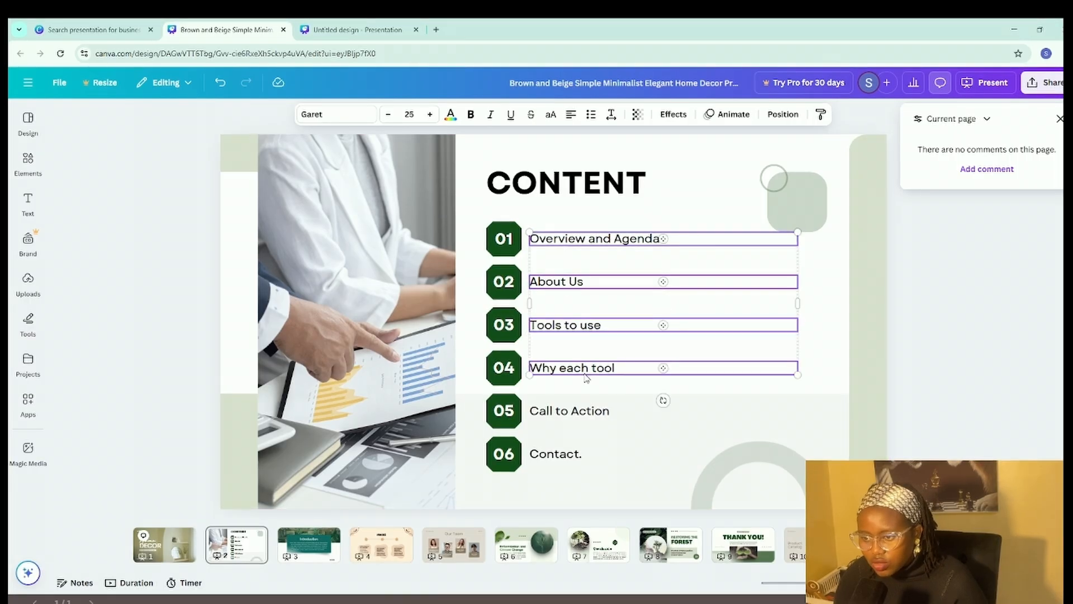
{"action": "left_click", "coordinate": [581, 416], "text": "shift"}
{"action": "left_click", "coordinate": [575, 454], "text": "shift"}
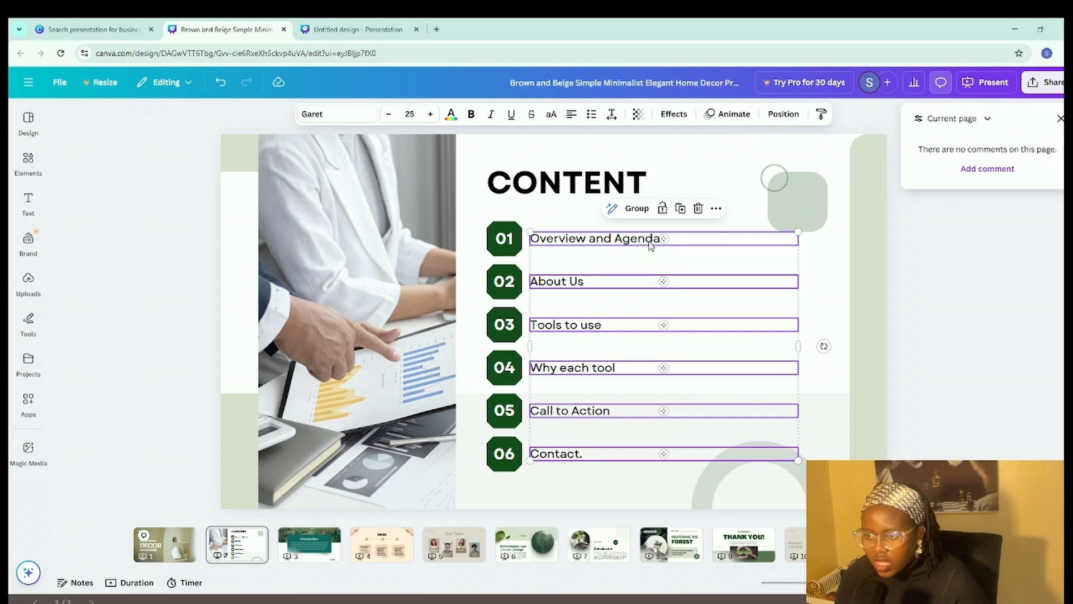
{"action": "left_click", "coordinate": [832, 245]}
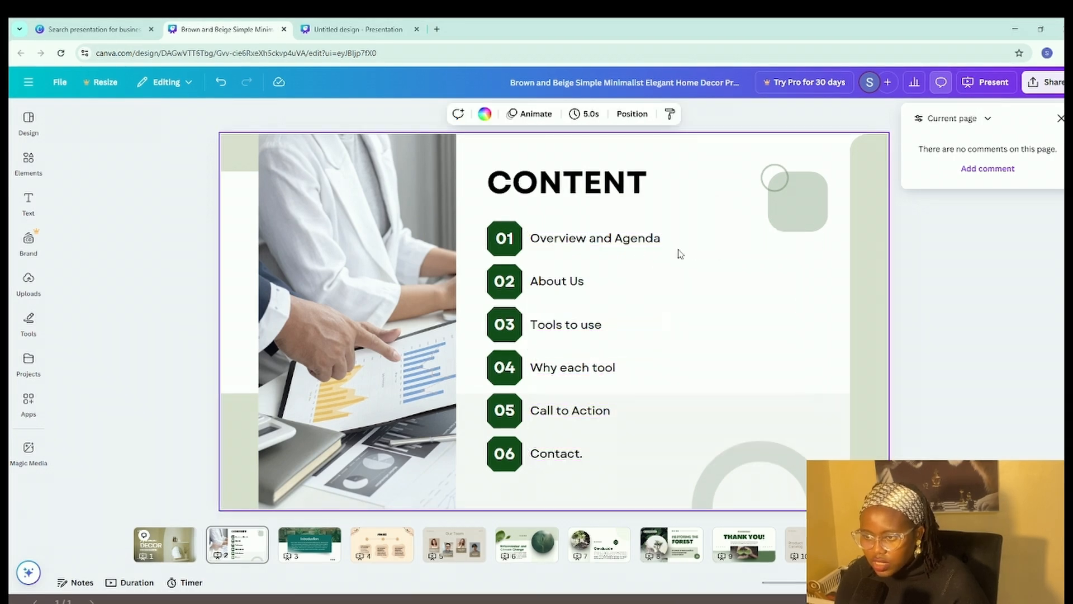
Step: Select all six list texts and examine their arrangement and layer options
{"action": "left_click", "coordinate": [621, 240]}
{"action": "left_click", "coordinate": [612, 282], "text": "shift"}
{"action": "left_click", "coordinate": [609, 325], "text": "shift"}
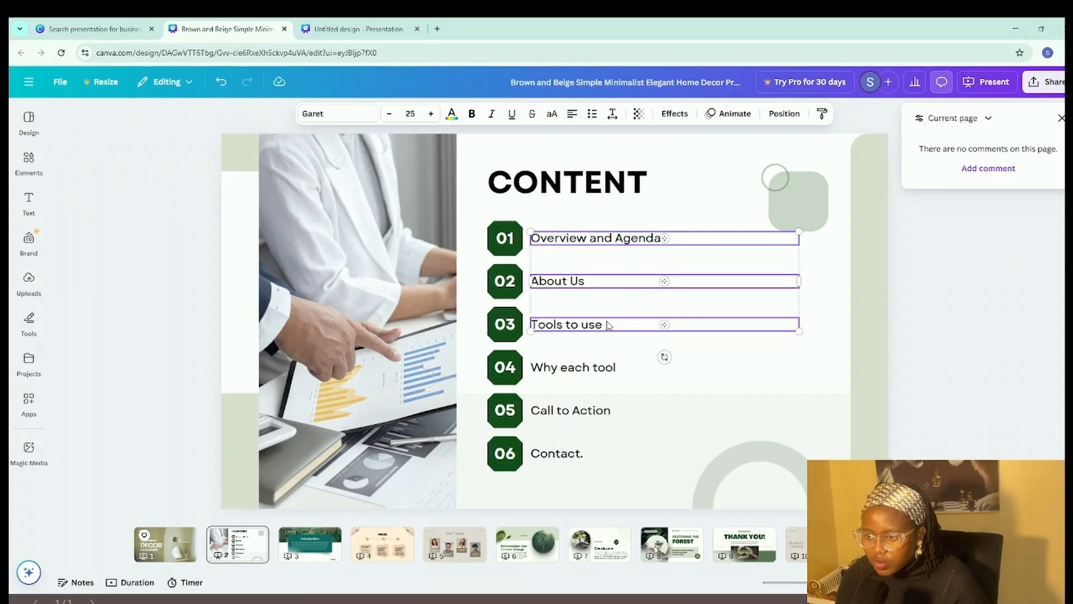
{"action": "left_click", "coordinate": [619, 370], "text": "shift"}
{"action": "left_click", "coordinate": [606, 413], "text": "shift"}
{"action": "left_click", "coordinate": [597, 461], "text": "shift"}
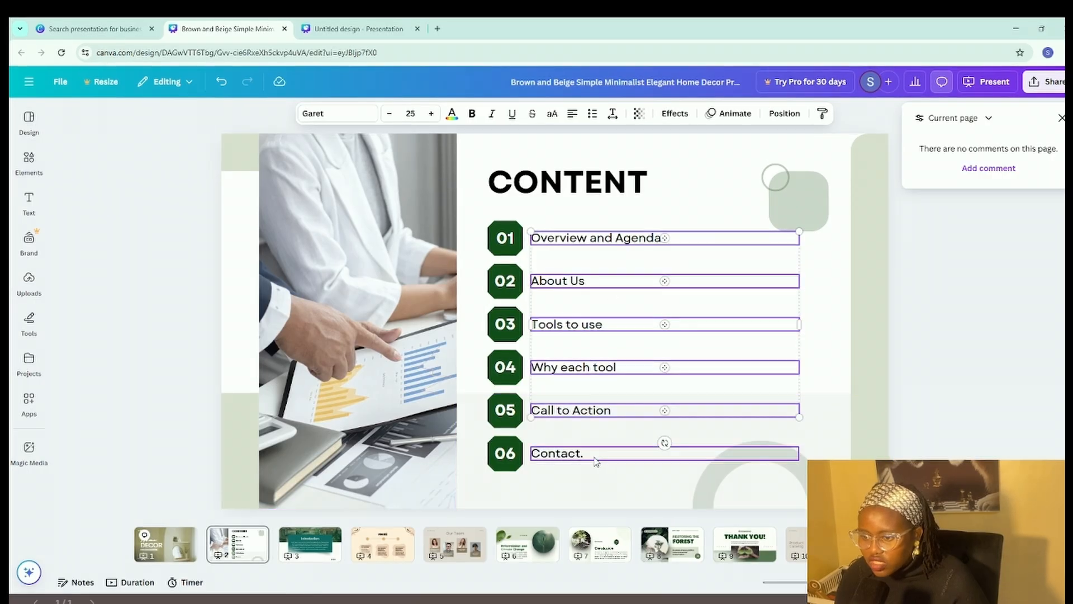
{"action": "left_click", "coordinate": [784, 113]}
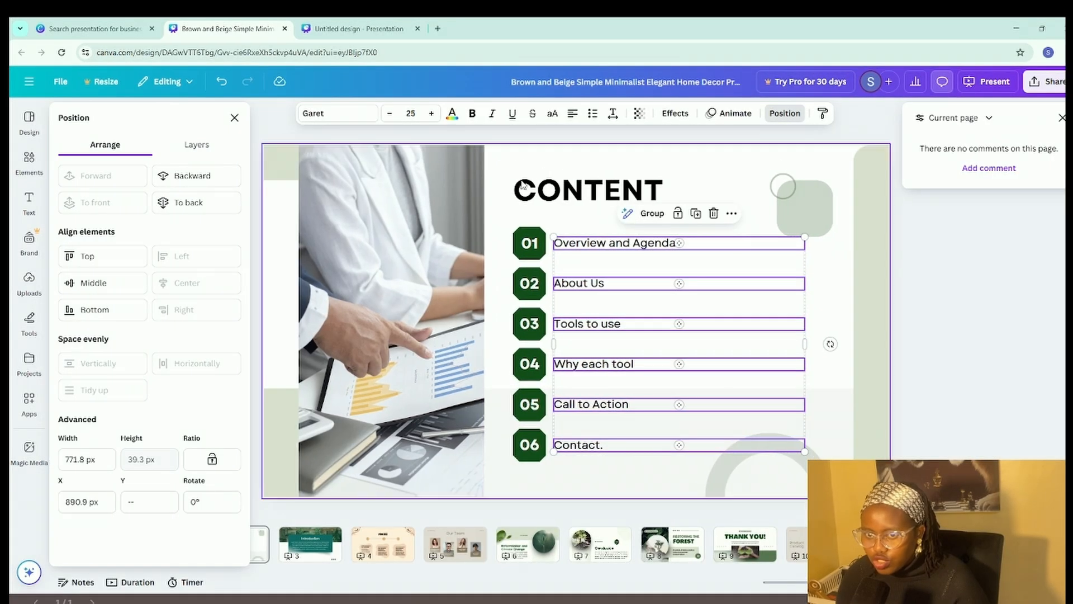
{"action": "left_click", "coordinate": [196, 147]}
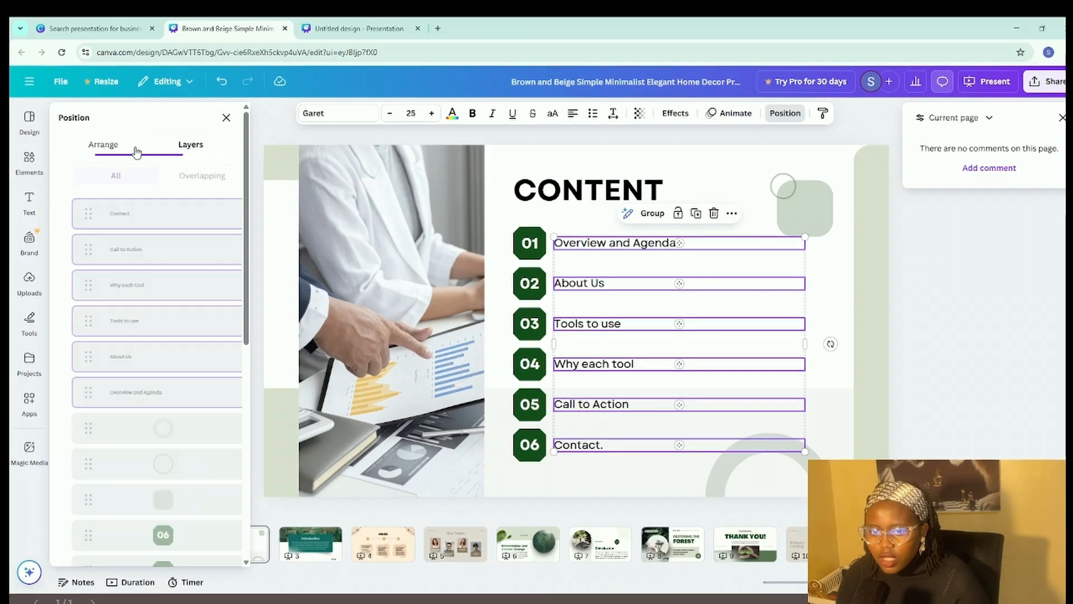
{"action": "left_click", "coordinate": [106, 144]}
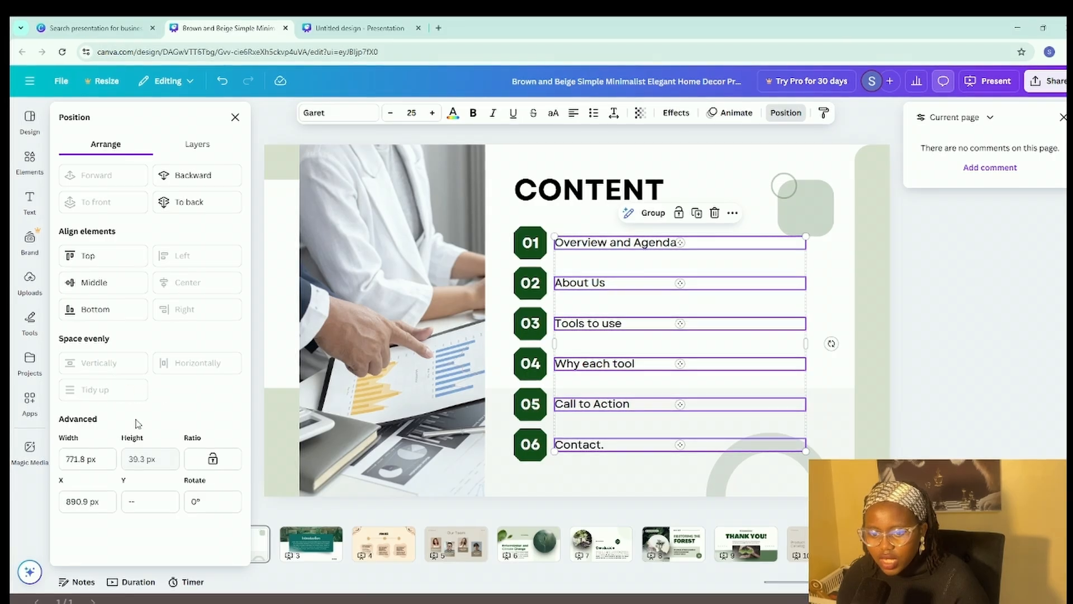
{"action": "left_click", "coordinate": [953, 321]}
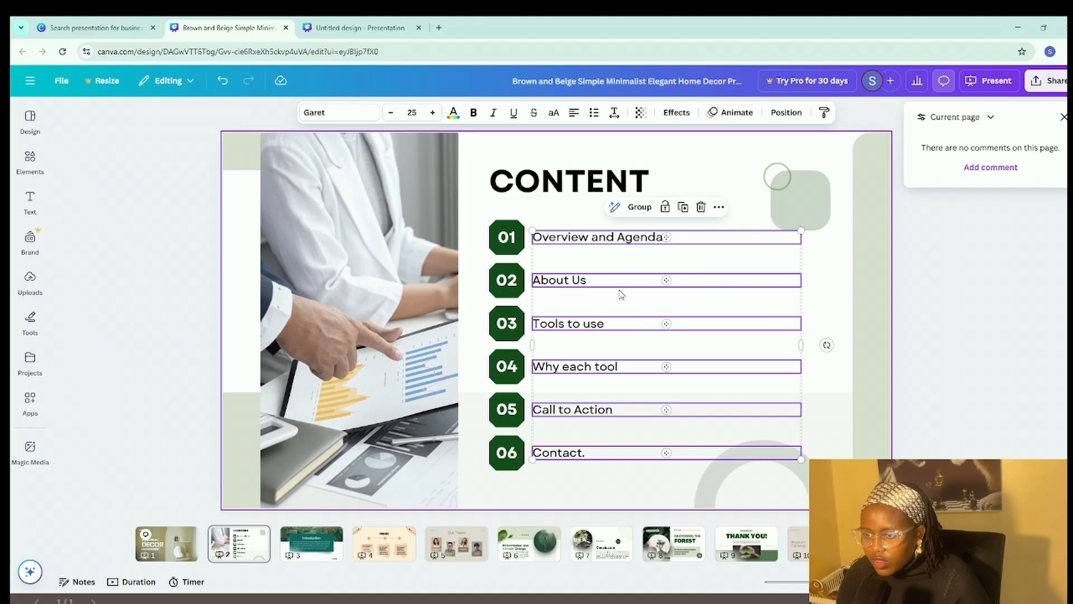
Step: Shift the "About Us", "Why each tool" and "Contact." texts to the right, out of line with the other list items
{"action": "left_click", "coordinate": [585, 285]}
{"action": "left_click_drag", "start_coordinate": [585, 285], "coordinate": [617, 289]}
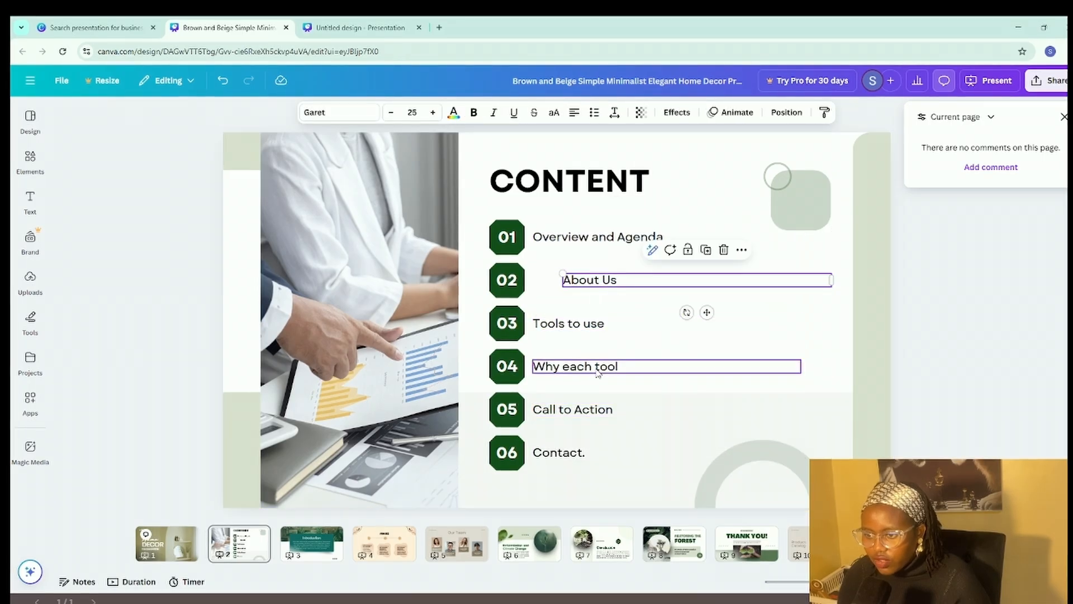
{"action": "left_click_drag", "start_coordinate": [586, 367], "coordinate": [626, 361]}
{"action": "left_click", "coordinate": [581, 451]}
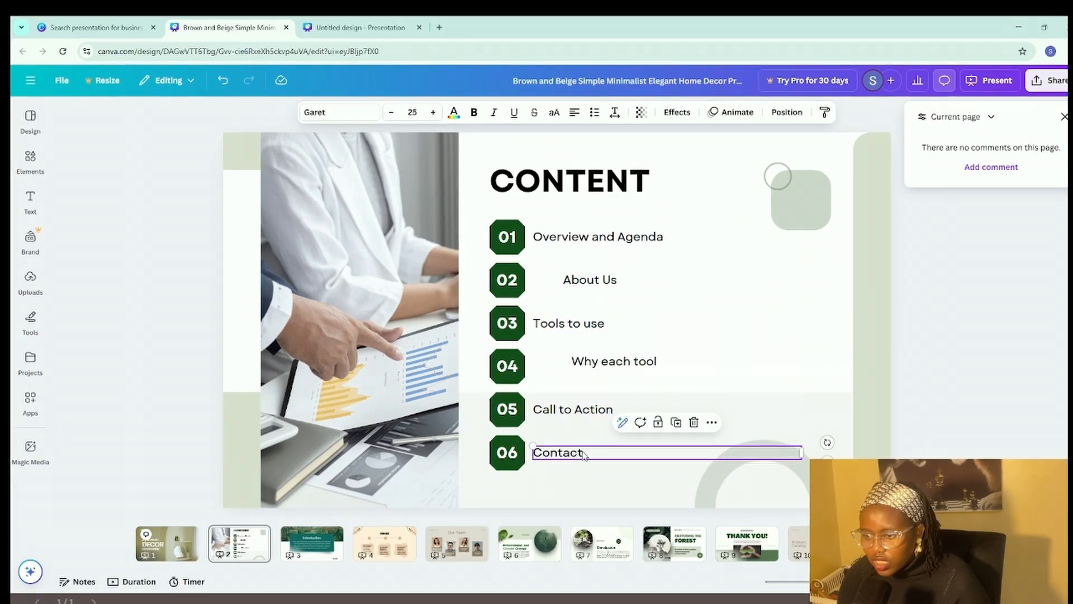
{"action": "left_click_drag", "start_coordinate": [581, 452], "coordinate": [610, 449]}
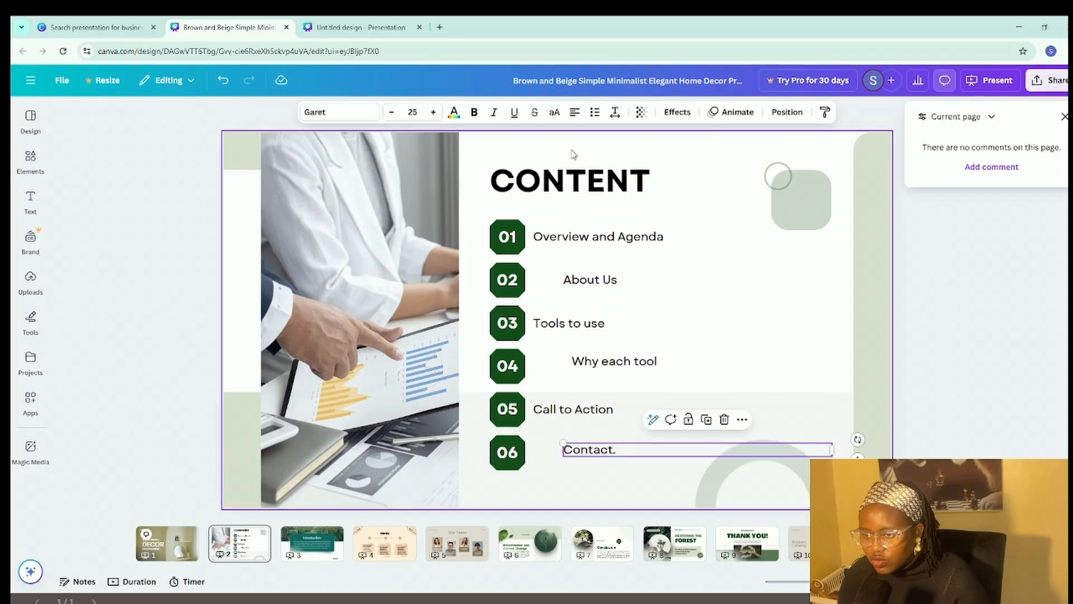
Step: Select all six list texts and tidy up their alignment and spacing
{"action": "left_click", "coordinate": [591, 239]}
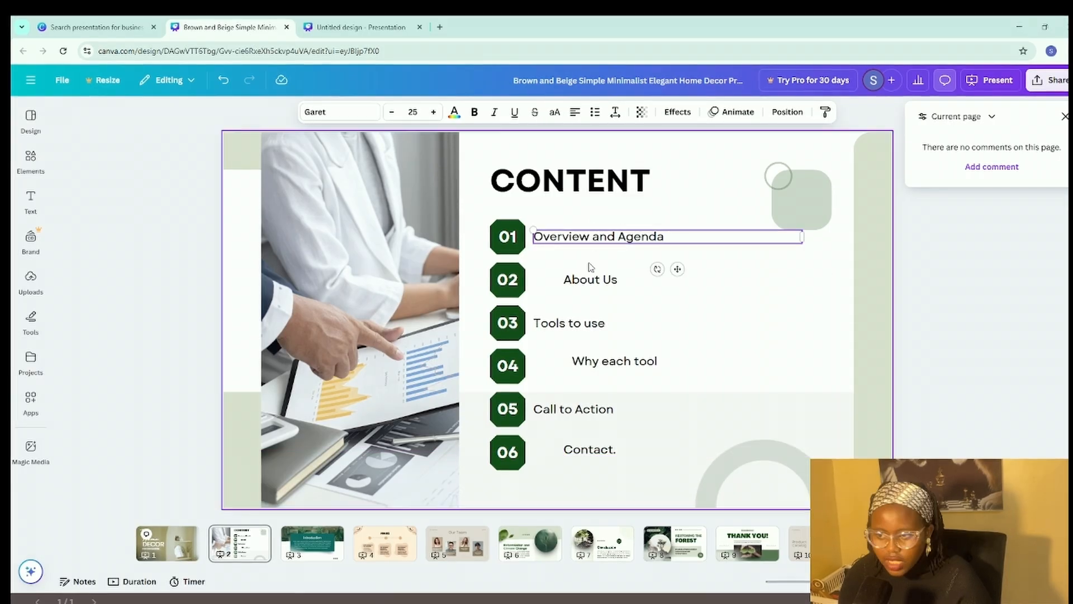
{"action": "left_click", "coordinate": [590, 279], "text": "shift"}
{"action": "left_click", "coordinate": [576, 325], "text": "shift"}
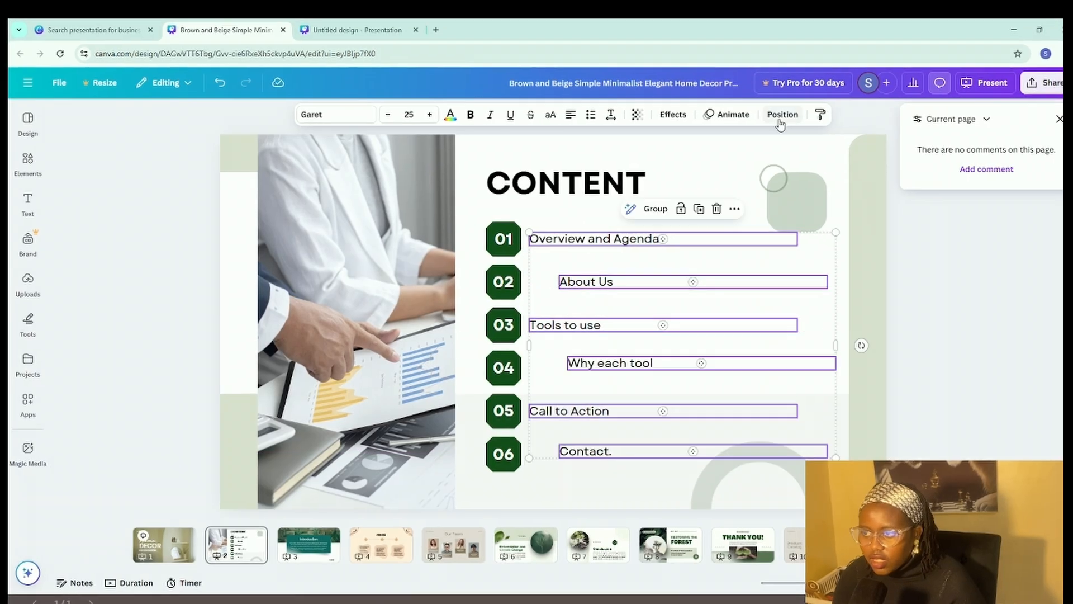
{"action": "left_click", "coordinate": [781, 115]}
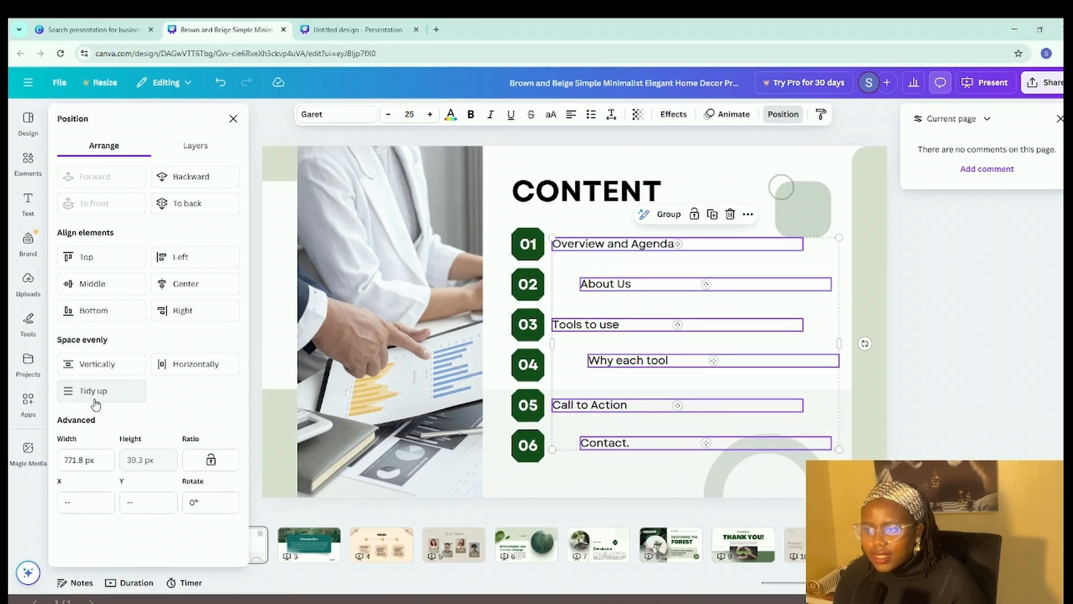
{"action": "left_click", "coordinate": [94, 401]}
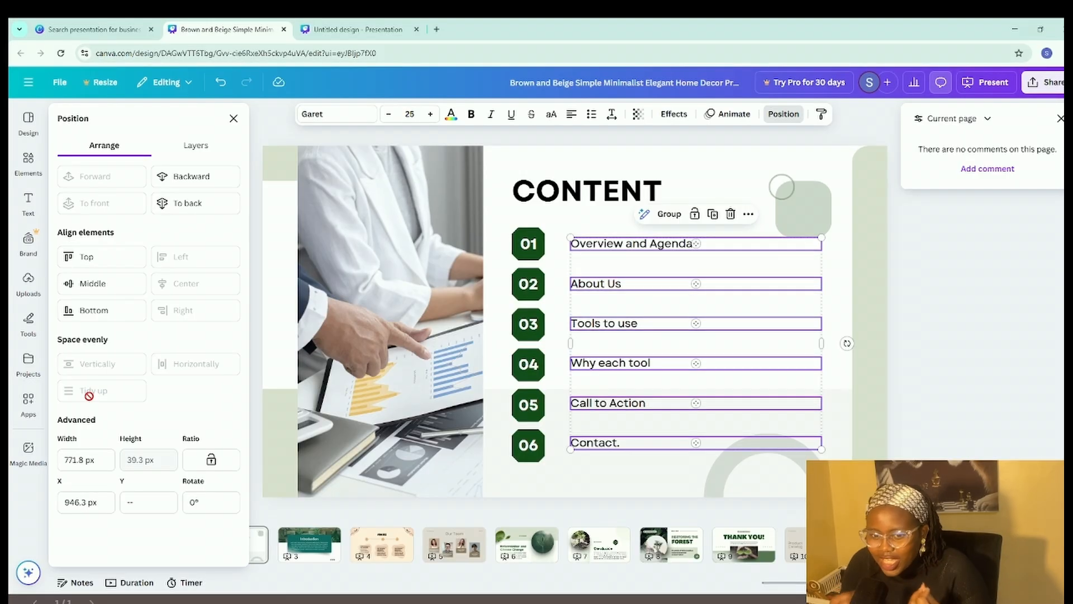
{"action": "key", "text": "ctrl+z"}
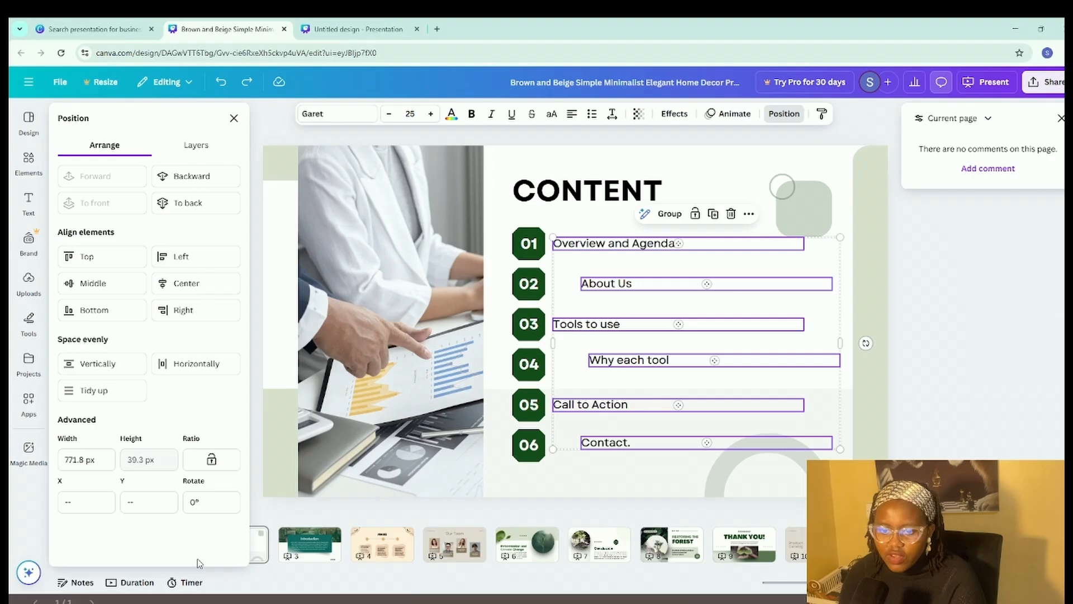
{"action": "left_click", "coordinate": [95, 391]}
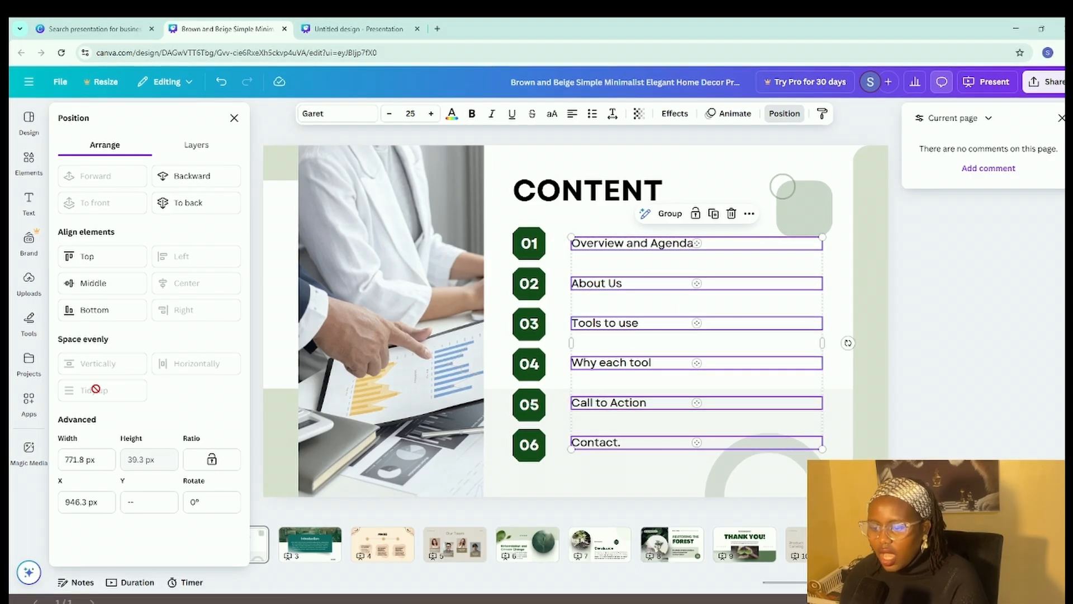
{"action": "left_click", "coordinate": [311, 545]}
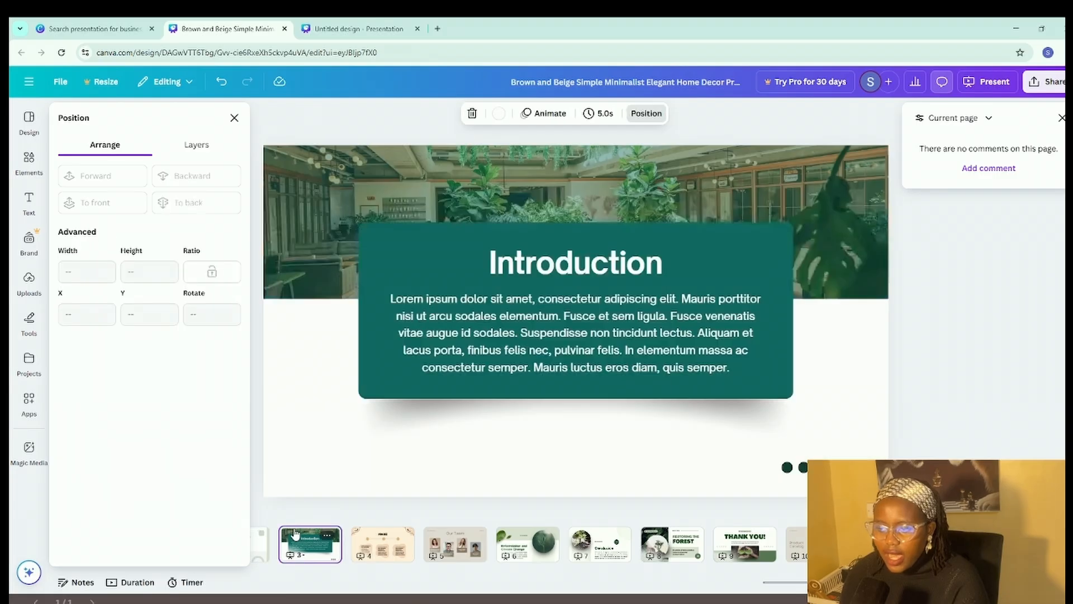
{"action": "left_click", "coordinate": [260, 508]}
{"action": "left_click", "coordinate": [238, 543]}
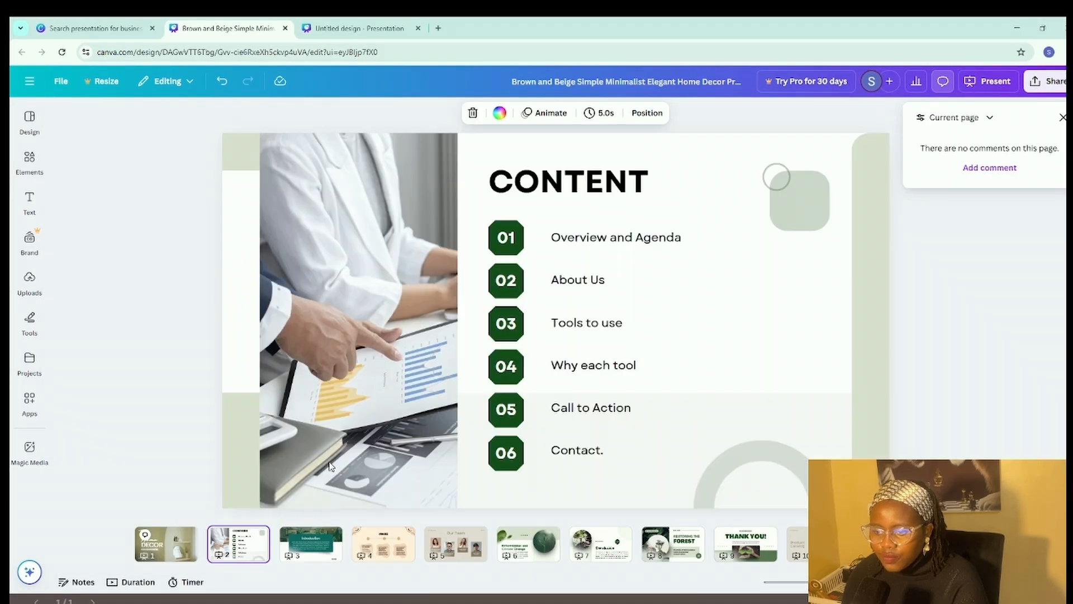
Step: Replace the "Introduction" heading on slide 3 with "ABOUT US" in capitals
{"action": "left_click", "coordinate": [312, 558]}
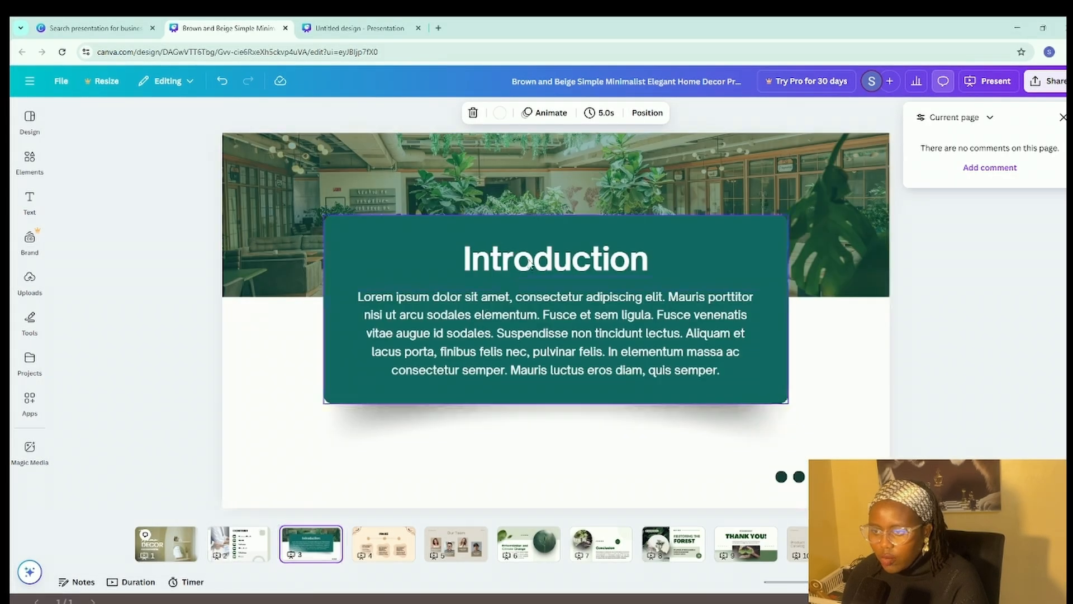
{"action": "left_click", "coordinate": [608, 258]}
{"action": "double_click", "coordinate": [608, 258]}
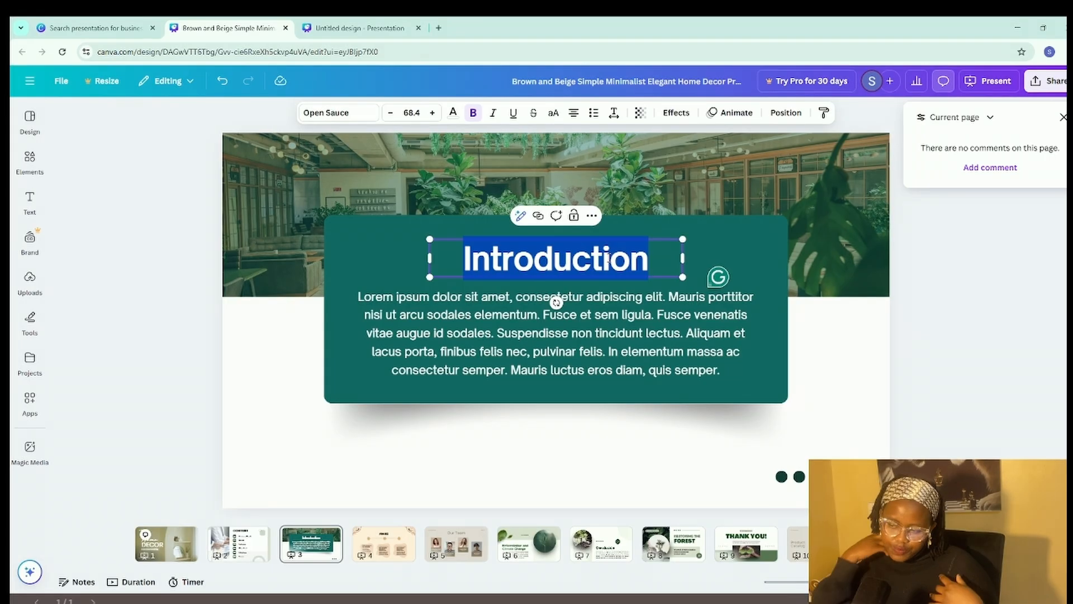
{"action": "key", "text": "BackSpace"}
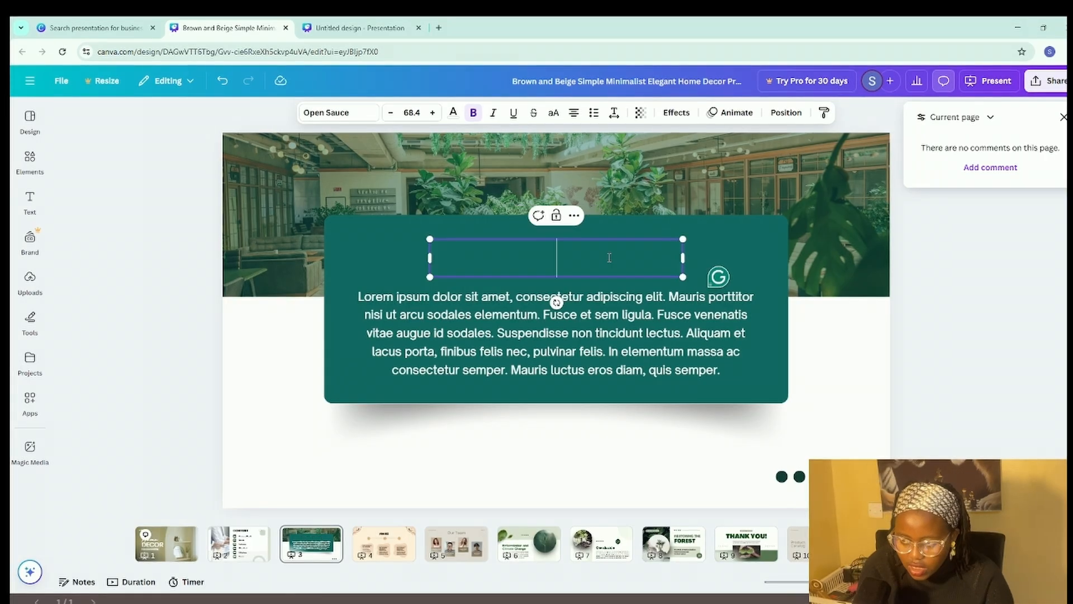
{"action": "key", "text": "Caps_Lock"}
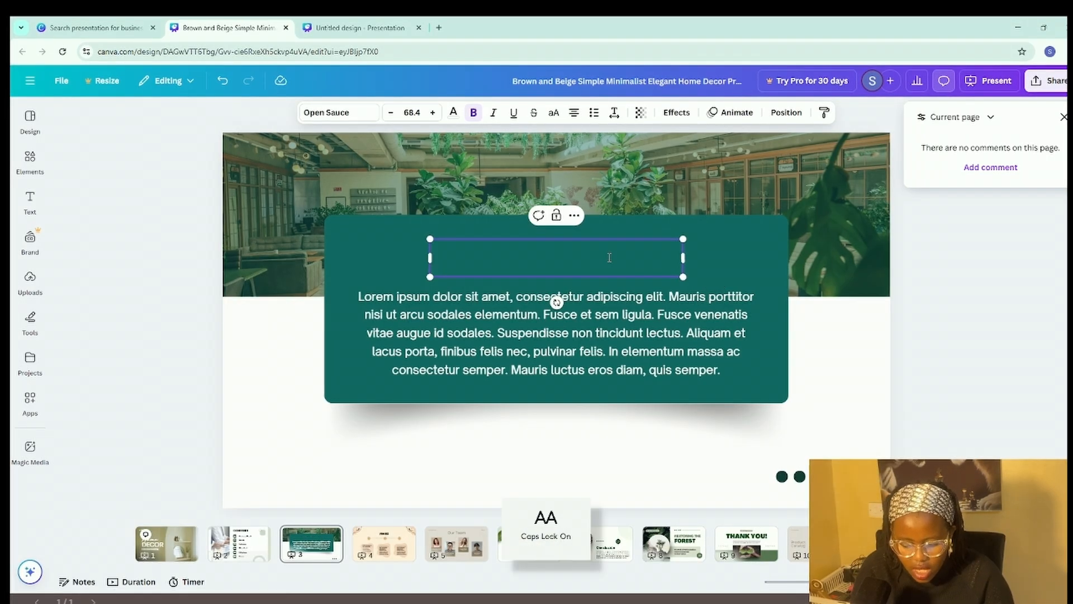
{"action": "type", "text": "ab"}
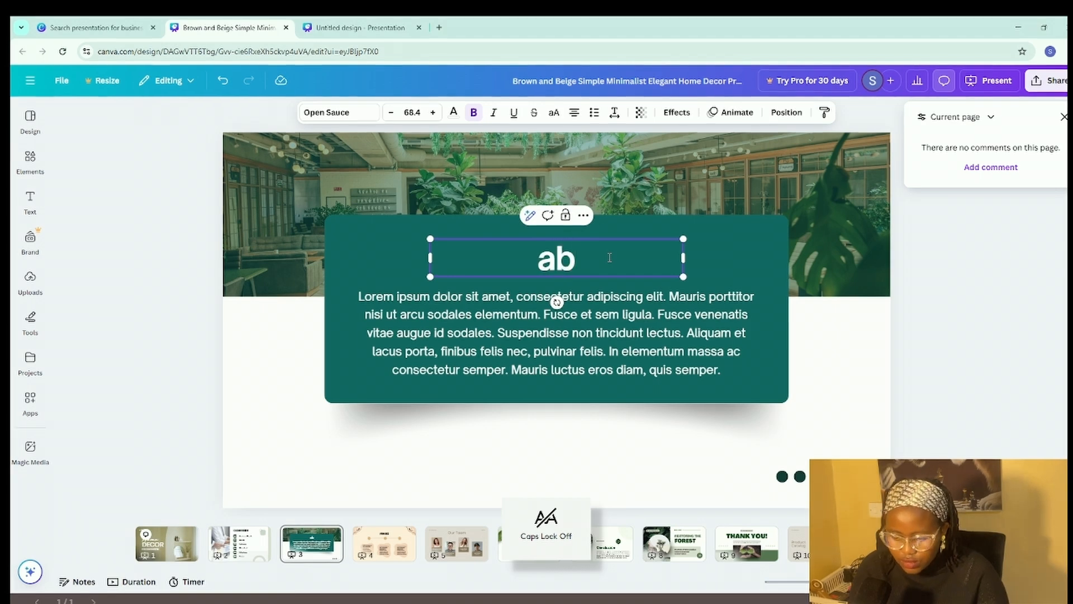
{"action": "key", "text": "BackSpace"}
{"action": "key", "text": "BackSpace"}
{"action": "key", "text": "Caps_Lock"}
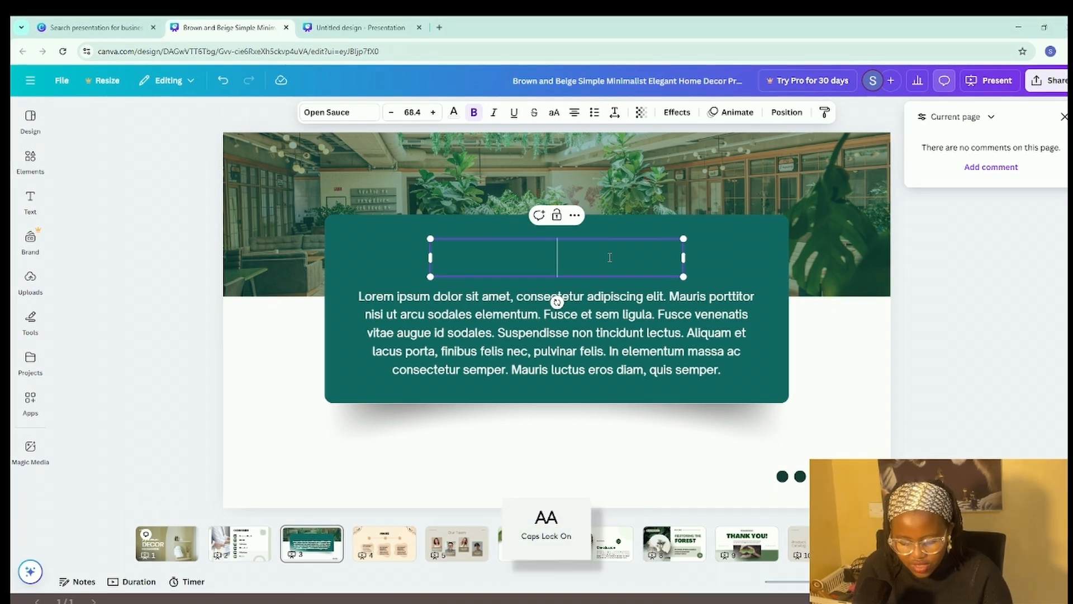
{"action": "type", "text": "ABO"}
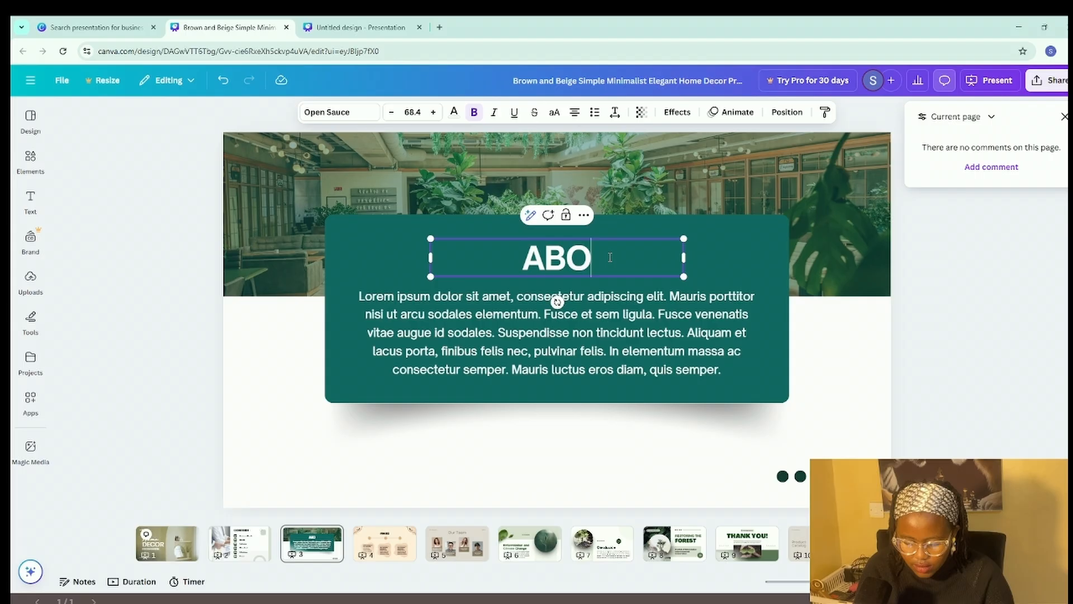
{"action": "type", "text": "UT US"}
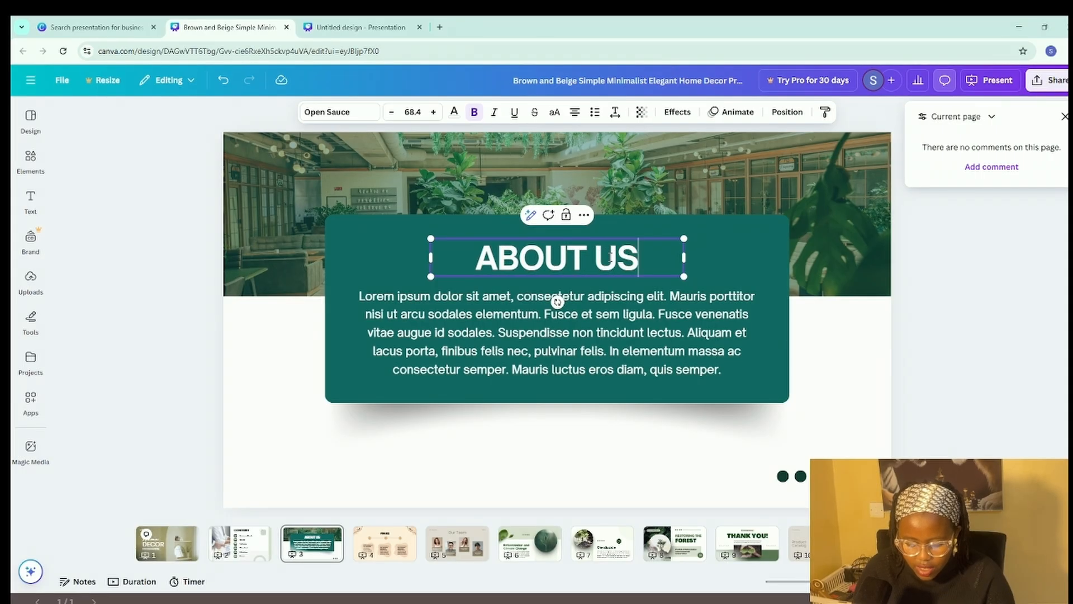
Step: Replace the placeholder paragraph under the "ABOUT US" heading with the opening "Grow Together is a youtube channel that focuses on taking"
{"action": "left_click", "coordinate": [648, 330]}
{"action": "key", "text": "ctrl+a"}
{"action": "key", "text": "BackSpace"}
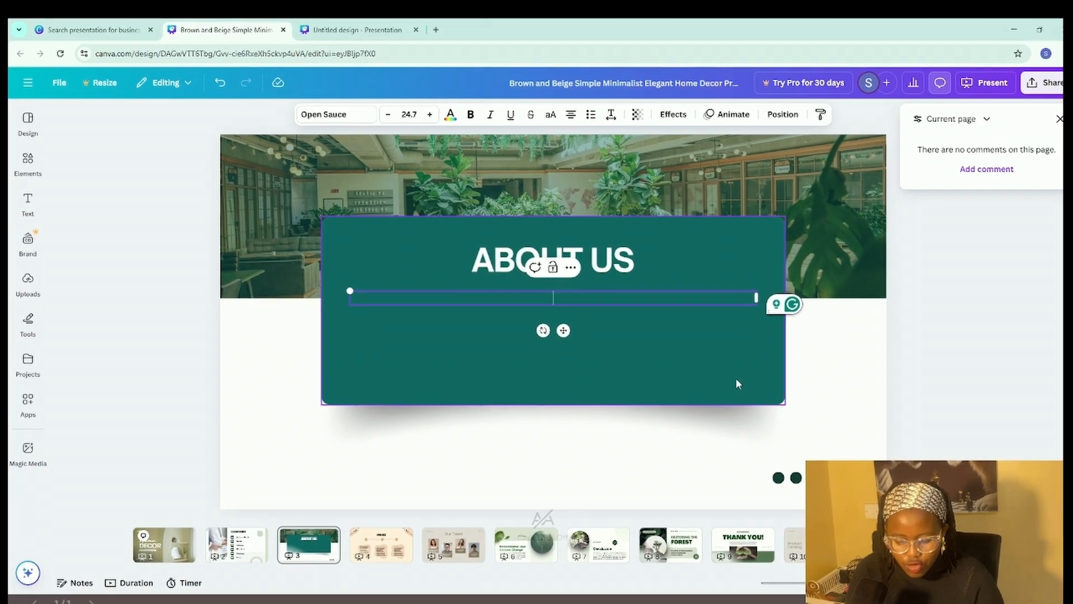
{"action": "key", "text": "Caps_Lock"}
{"action": "type", "text": "G"}
{"action": "key", "text": "Caps_Lock"}
{"action": "type", "text": "row"}
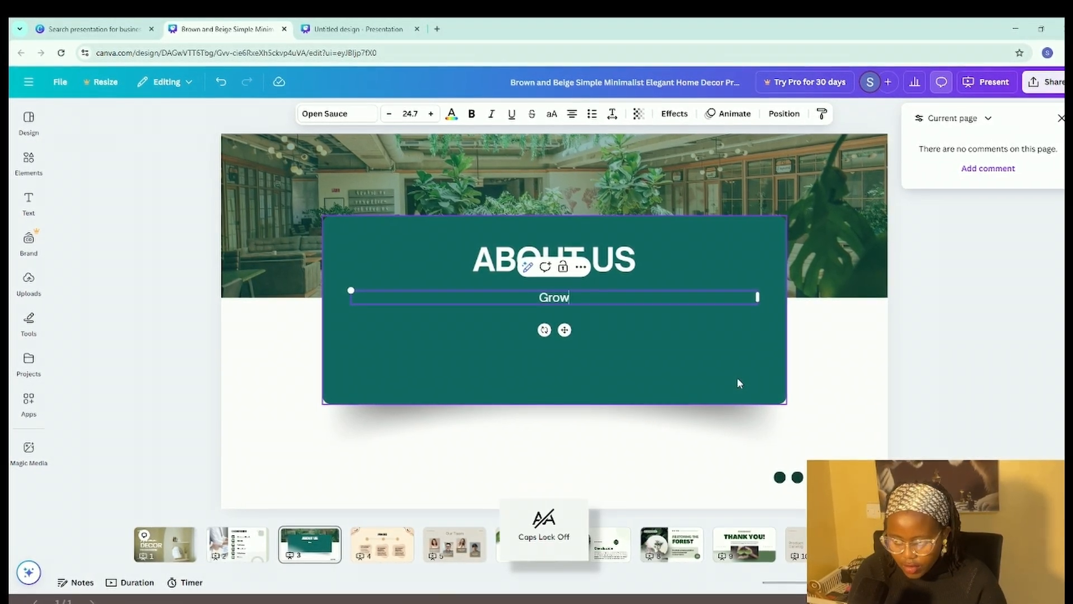
{"action": "type", "text": " Toget"}
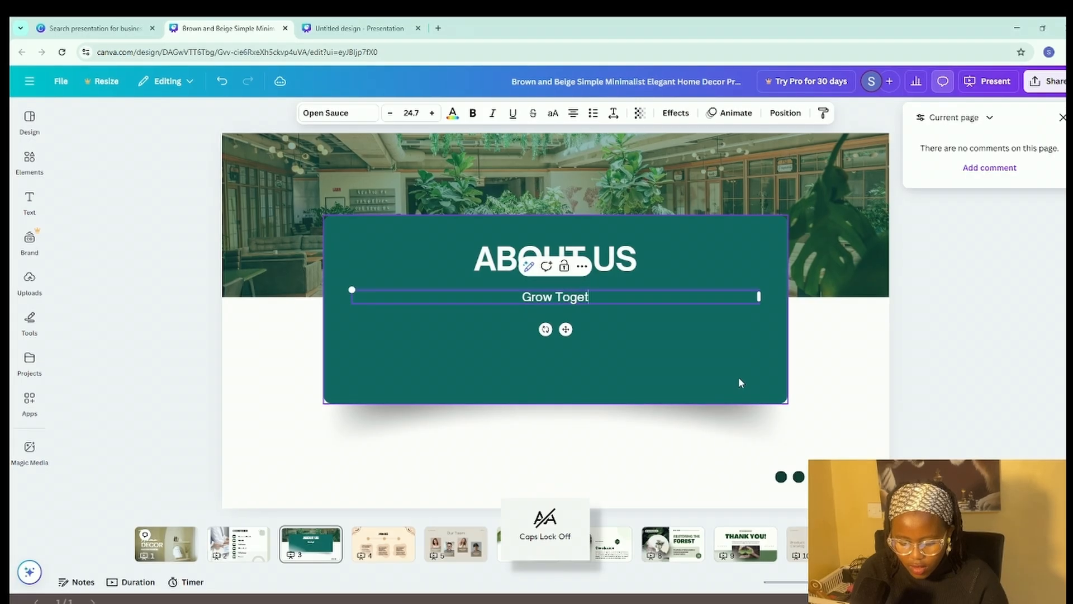
{"action": "type", "text": "her is a y"}
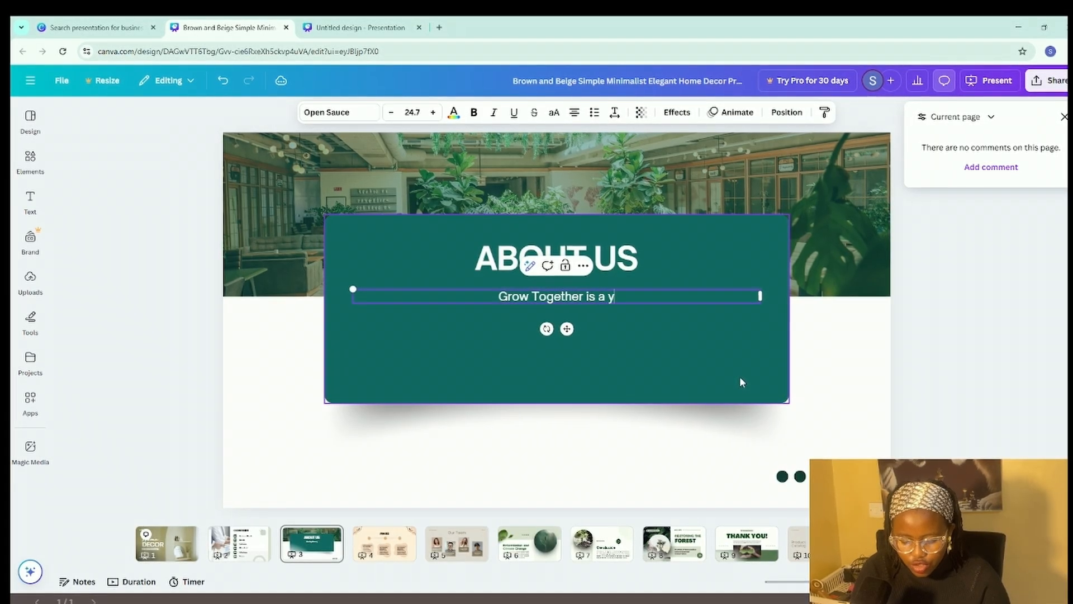
{"action": "type", "text": "outube channel t"}
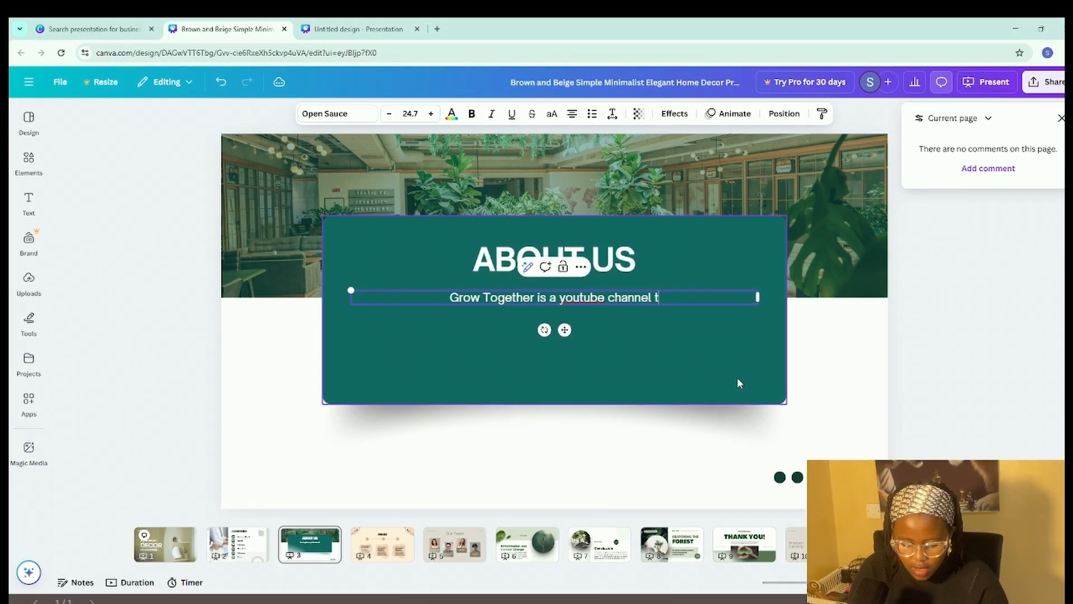
{"action": "type", "text": "hat focu"}
{"action": "type", "text": "ses on taking p"}
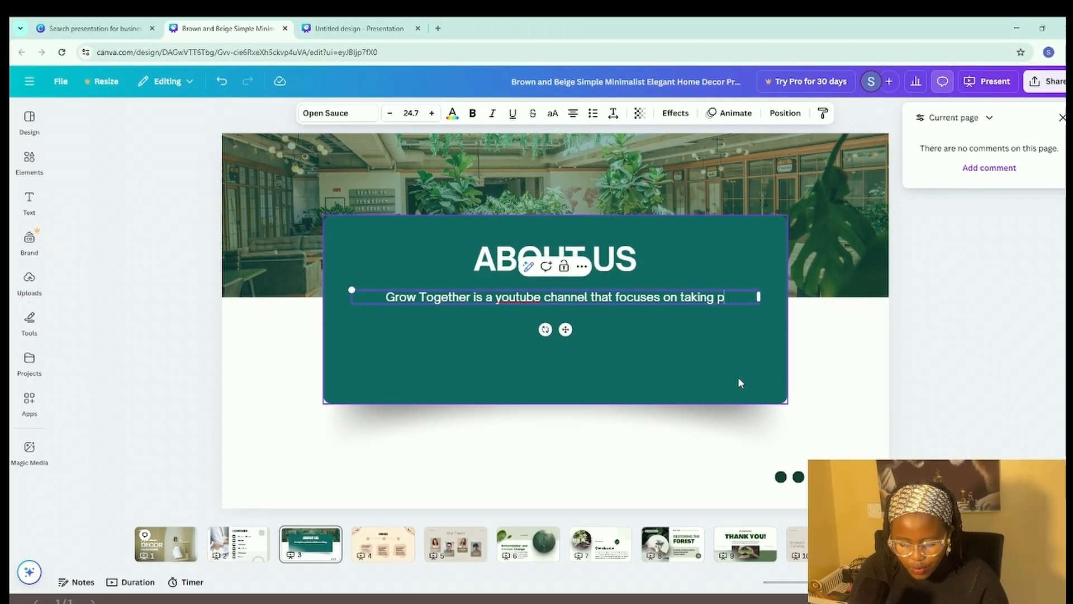
Step: Continue the About Us paragraph with "business and beginners in work spaces through tool that will"
{"action": "type", "text": " beusiness and beginners in work spaces through"}
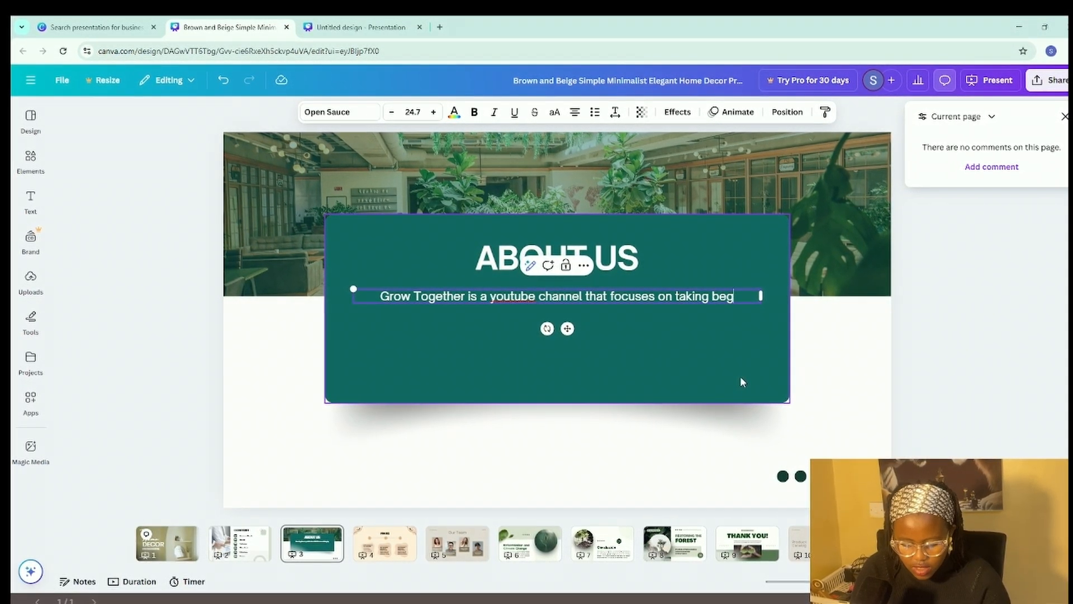
{"action": "type", "text": " tool th"}
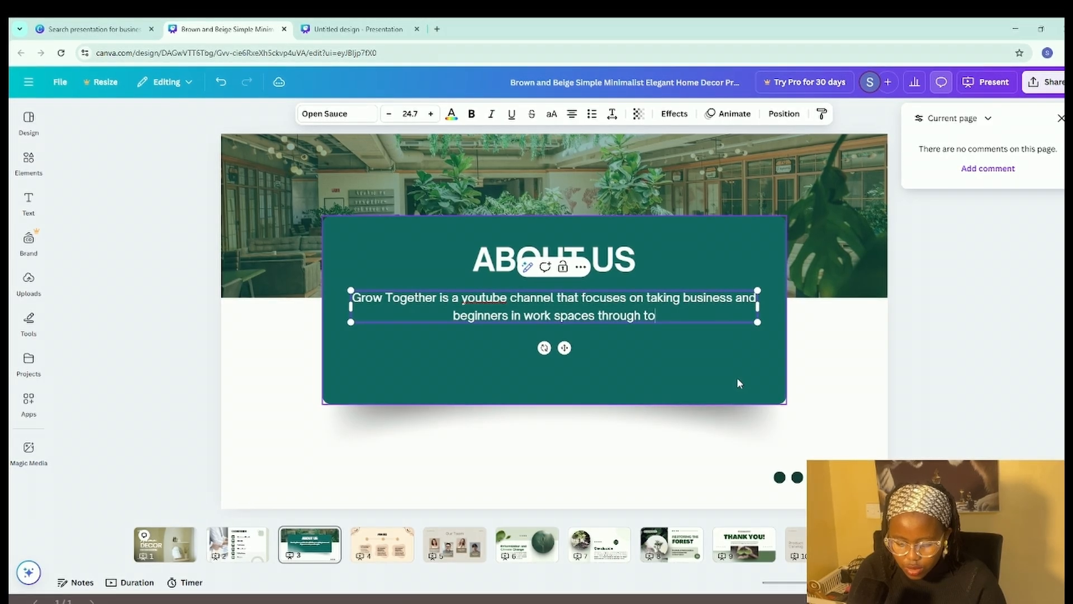
{"action": "type", "text": "at will c"}
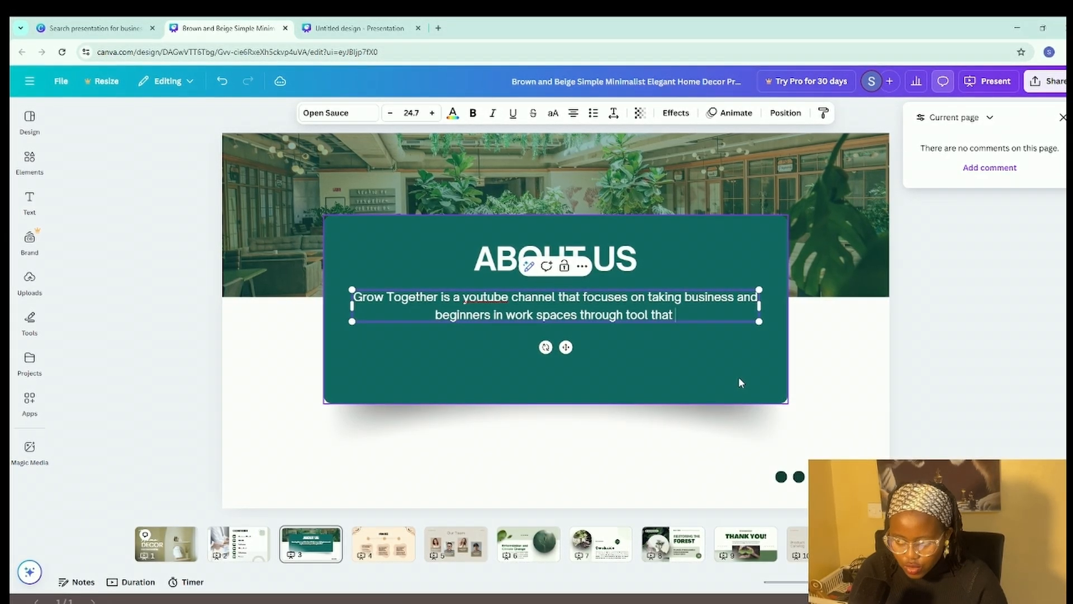
Step: Finish the paragraph with "cut down their research time and give them end to end understanding", plus combining the tools and accessing pro-versions for free
{"action": "type", "text": "ut down their research t"}
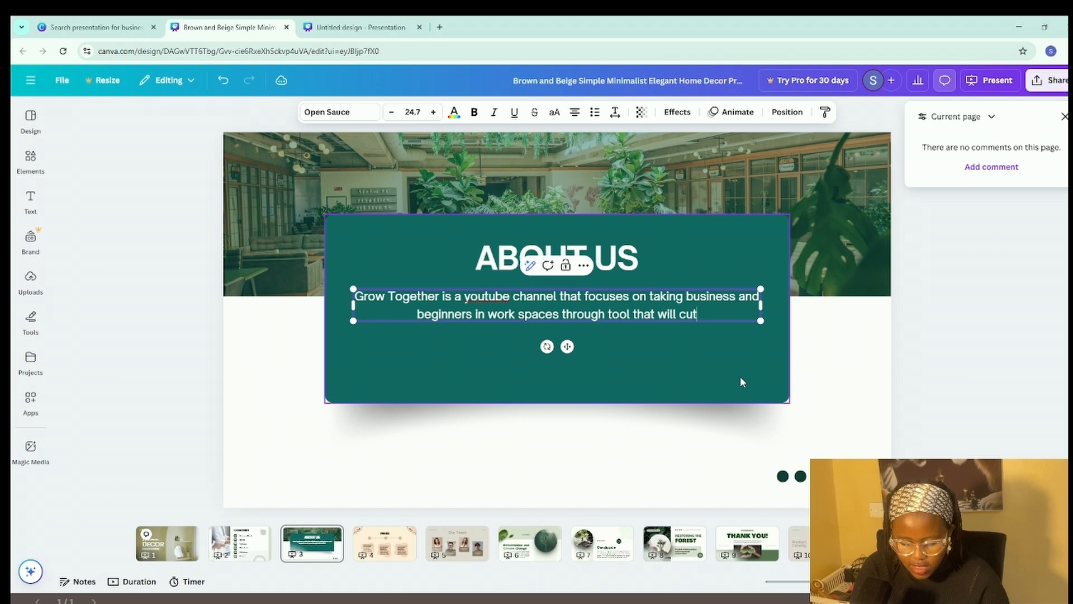
{"action": "type", "text": "ime and g"}
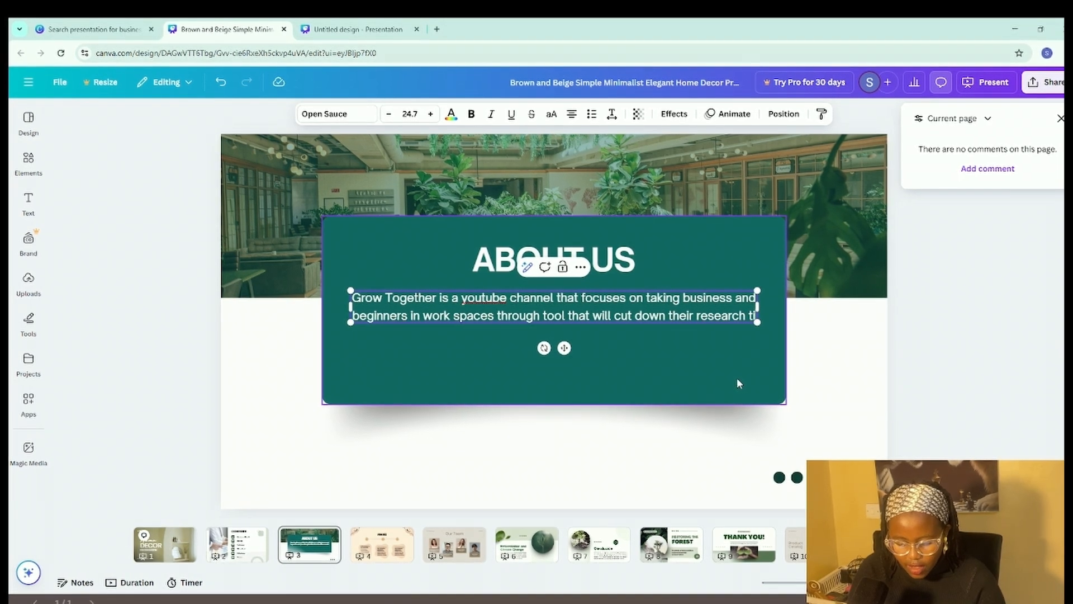
{"action": "type", "text": "ive them "}
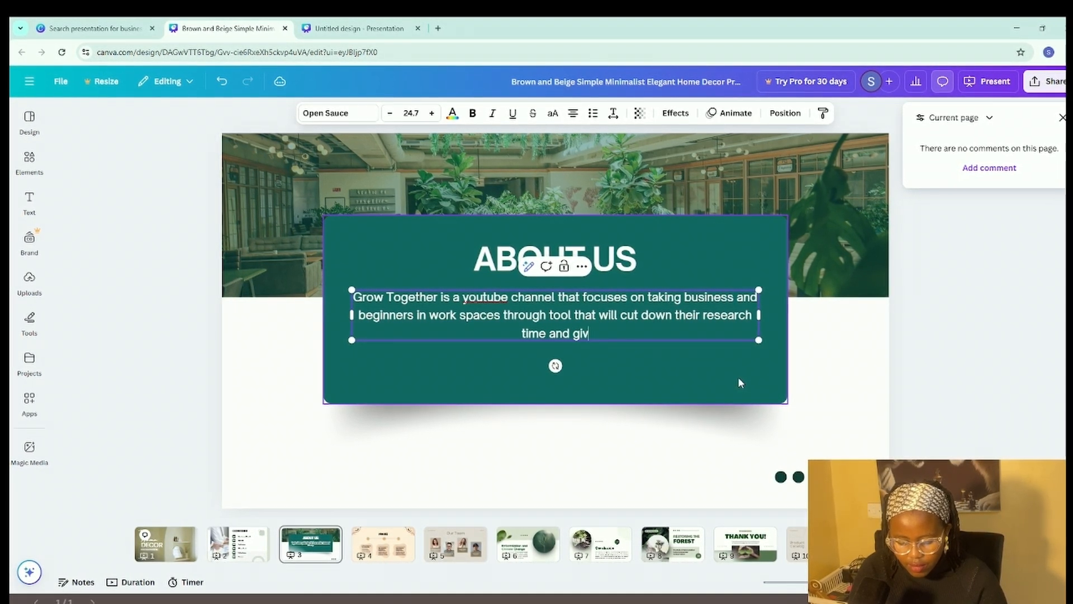
{"action": "type", "text": "end"}
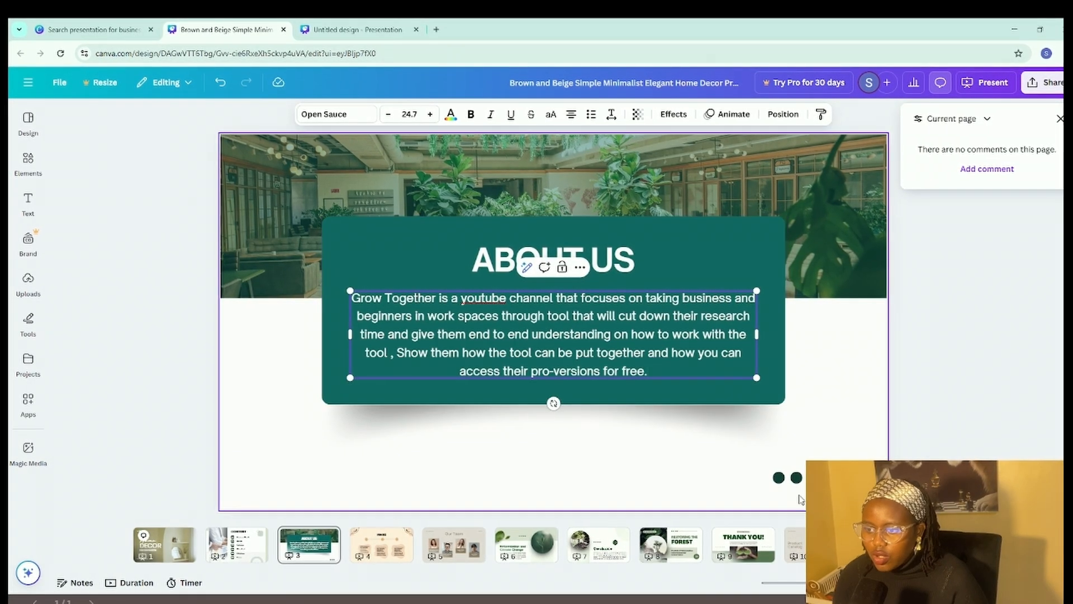
Step: Select the whole About Us paragraph and generate an AI rewrite of it
{"action": "left_click_drag", "start_coordinate": [721, 371], "coordinate": [515, 268]}
{"action": "left_click", "coordinate": [516, 266]}
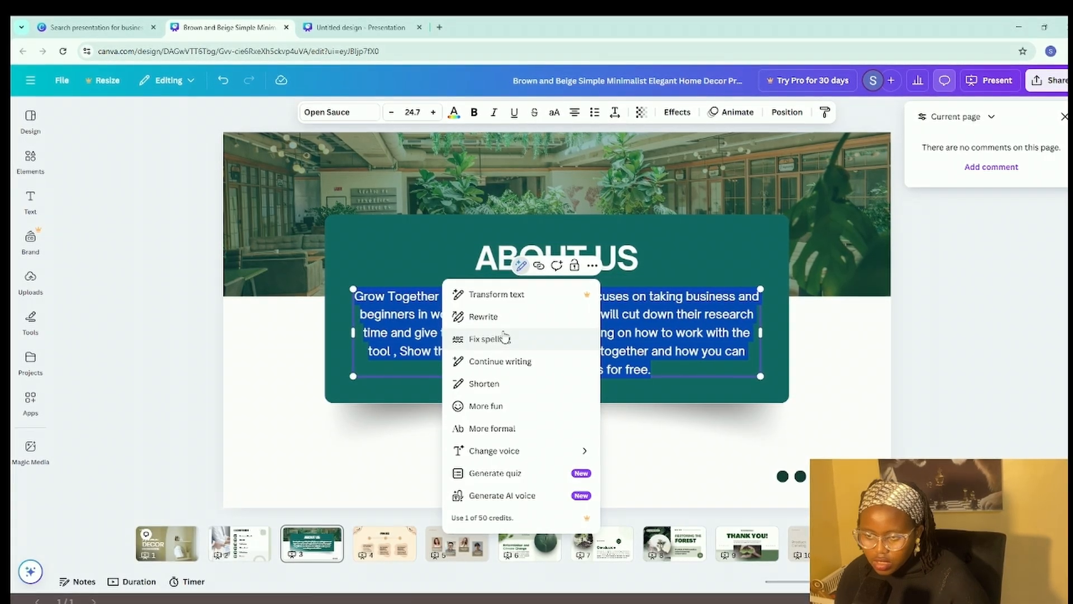
{"action": "left_click", "coordinate": [518, 266]}
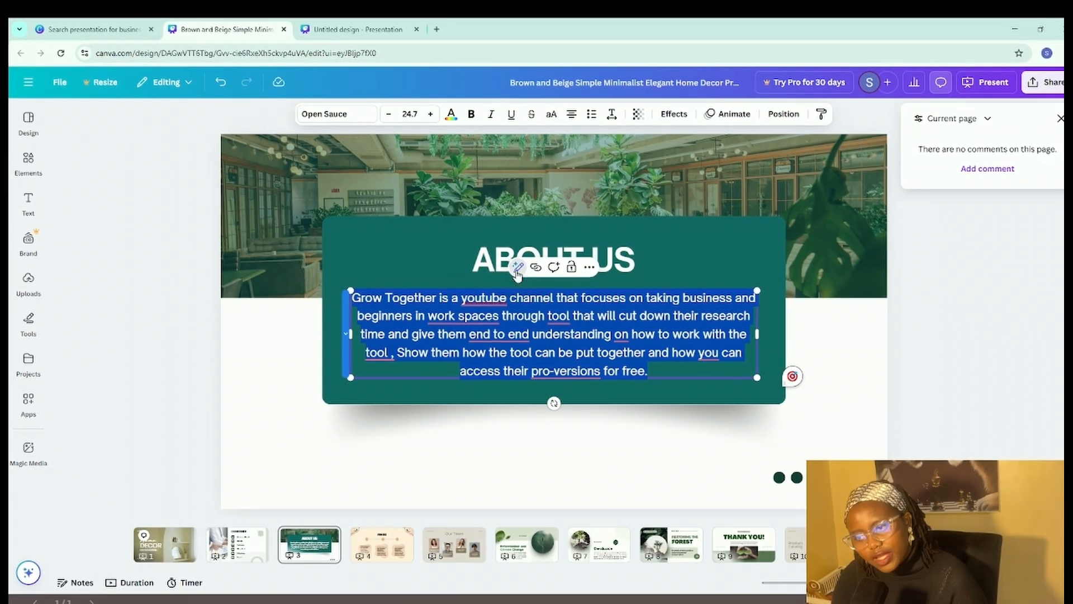
{"action": "left_click", "coordinate": [515, 268]}
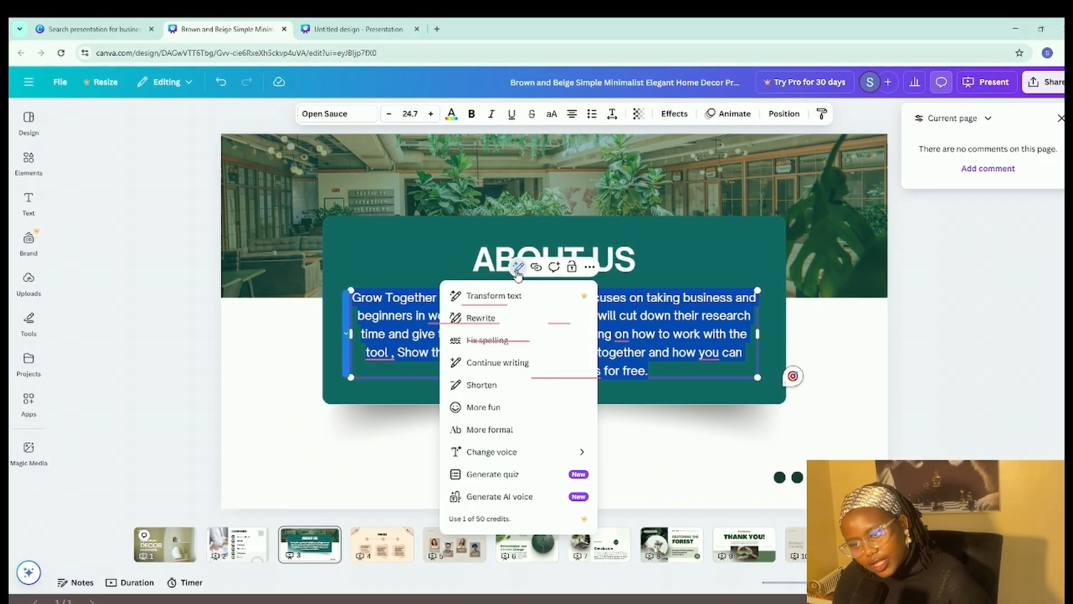
{"action": "left_click", "coordinate": [488, 340]}
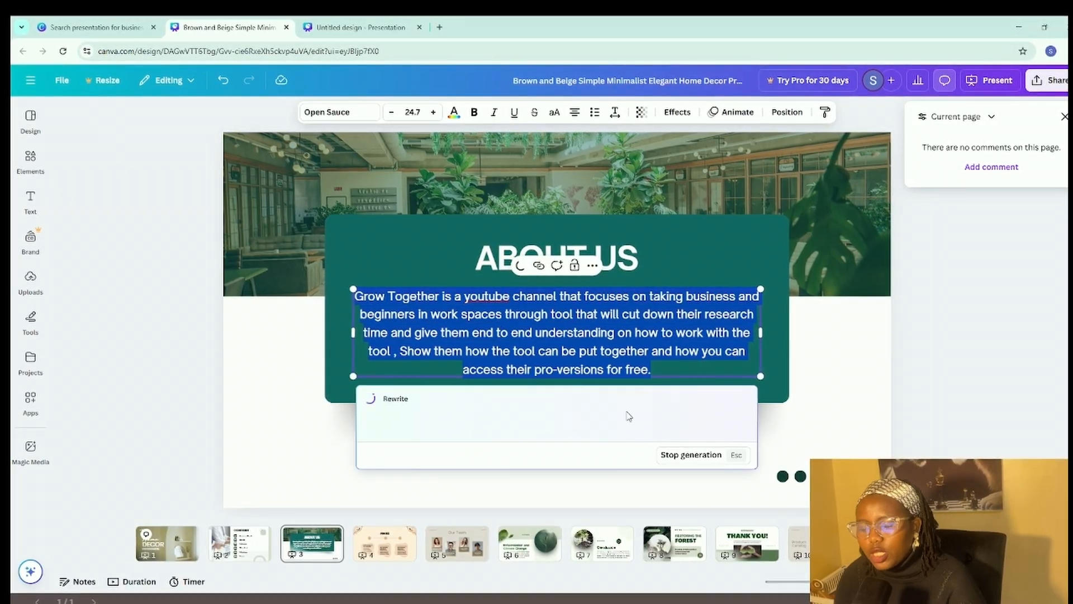
Step: Refine the rewrite with the instruction "More organic or proffessional voicing a bit fun as well." and replace the paragraph with rewritten text
{"action": "key", "text": "Caps_Lock"}
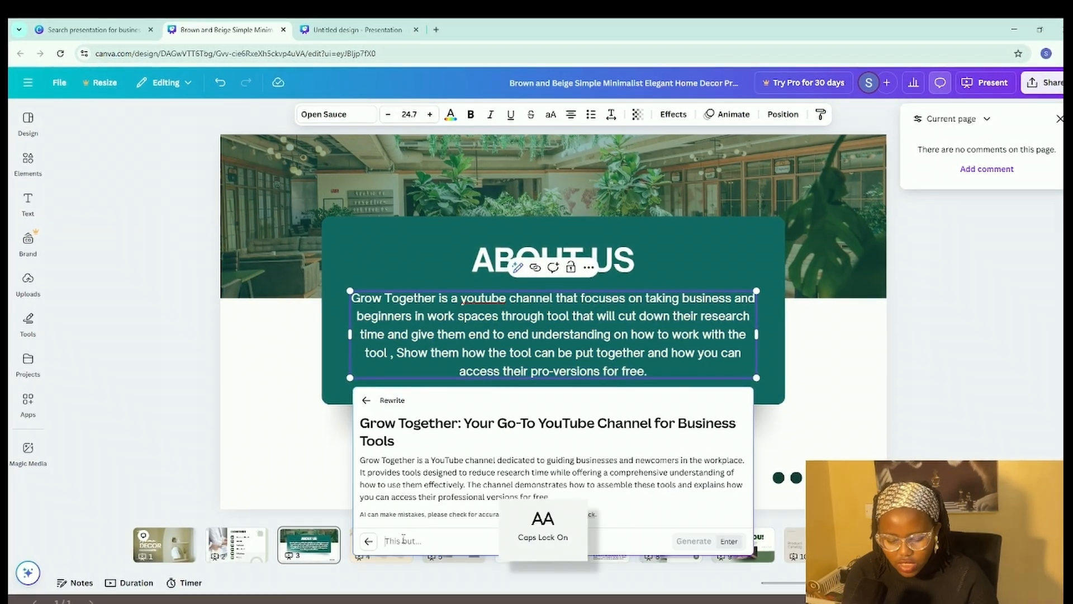
{"action": "type", "text": "M"}
{"action": "key", "text": "Caps_Lock"}
{"action": "type", "text": "o"}
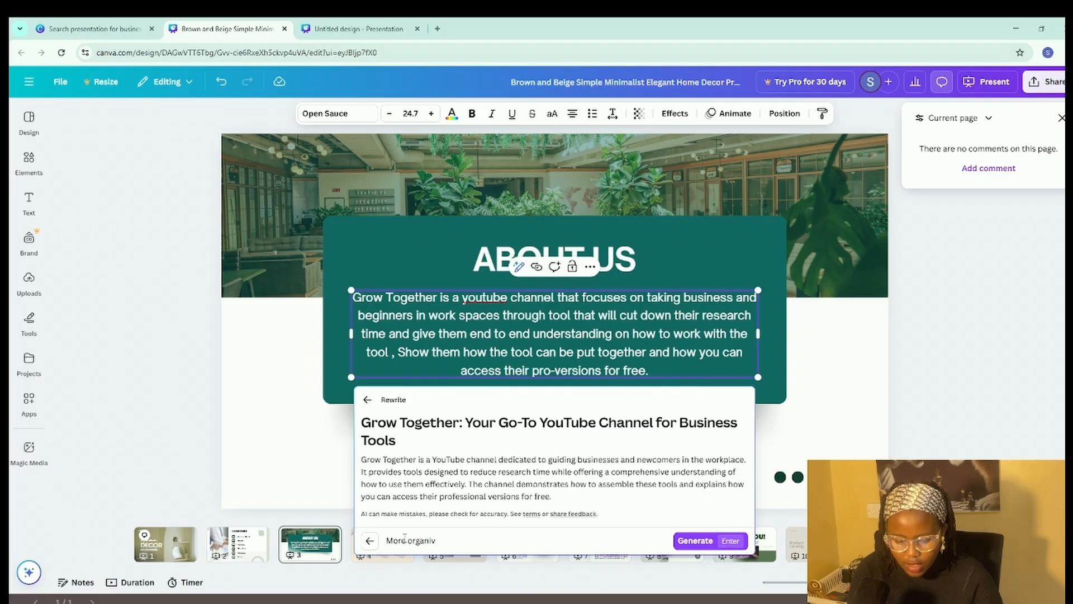
{"action": "type", "text": "re organic "}
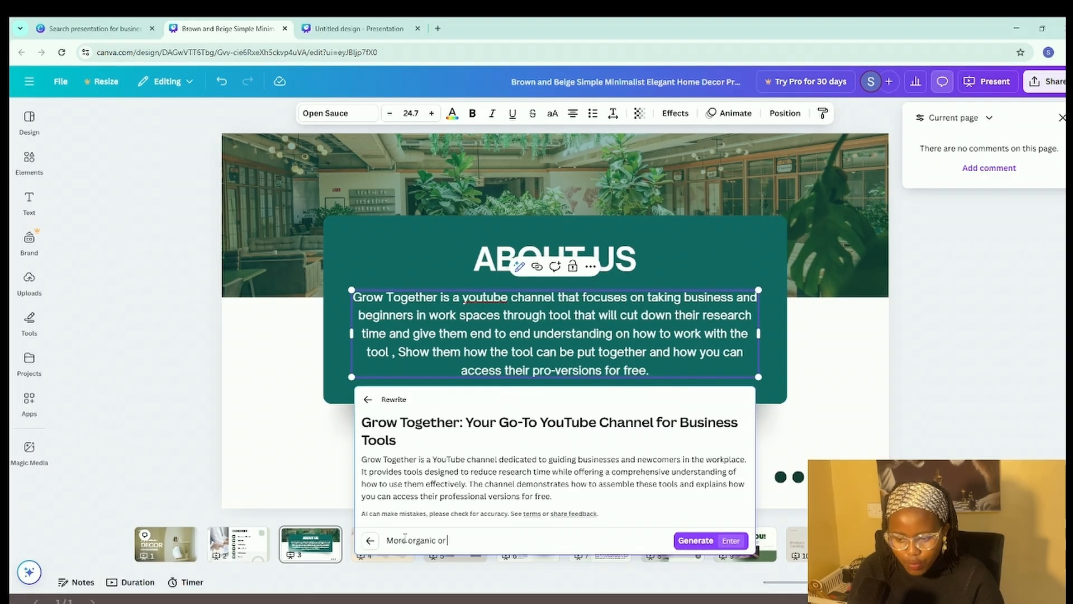
{"action": "type", "text": "or proffess"}
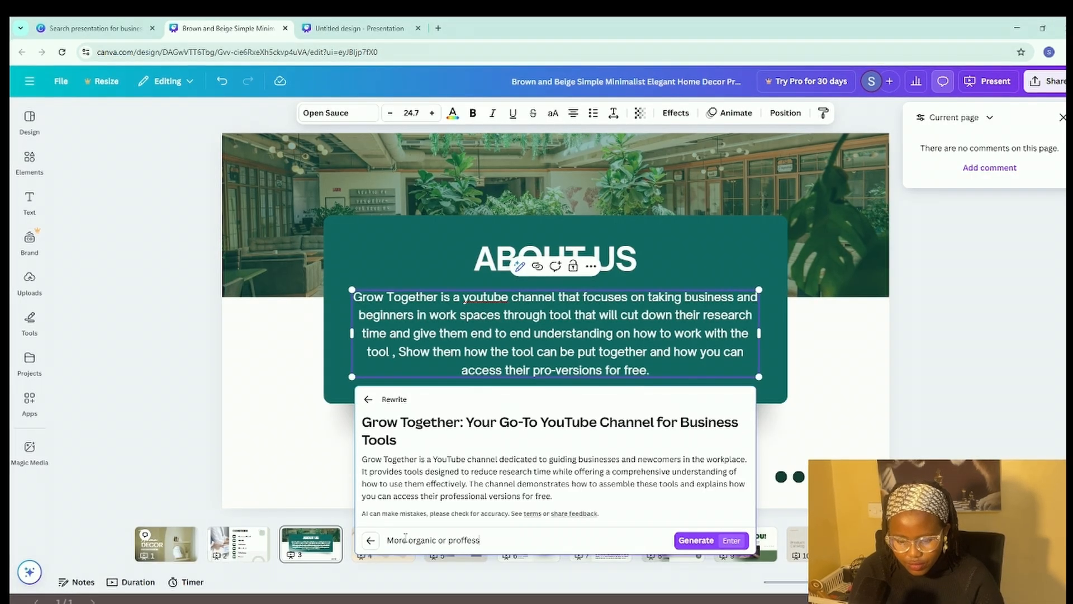
{"action": "type", "text": "ional vo"}
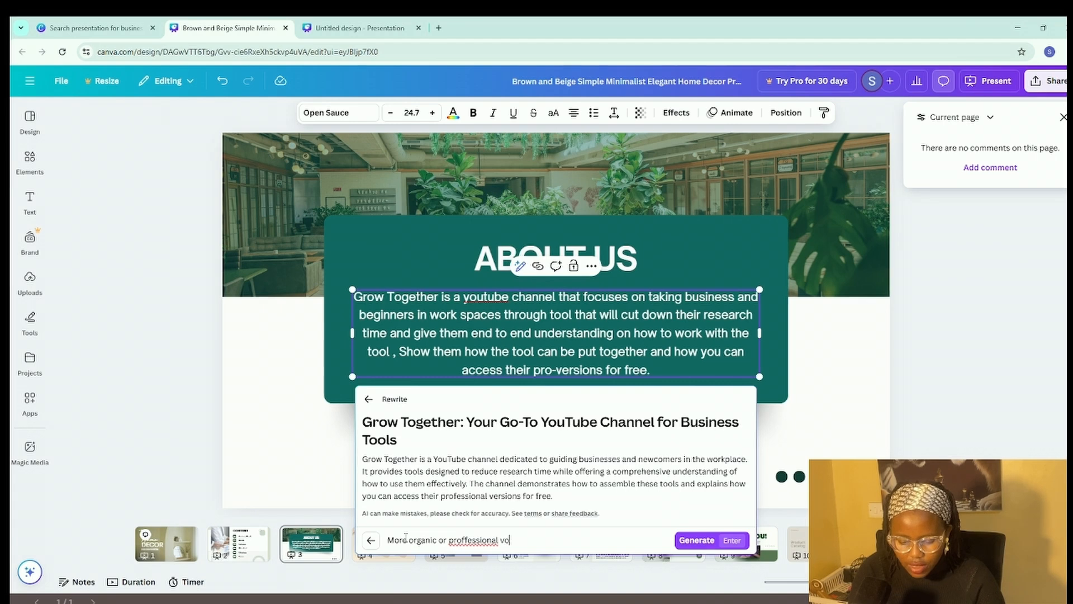
{"action": "type", "text": "icing a"}
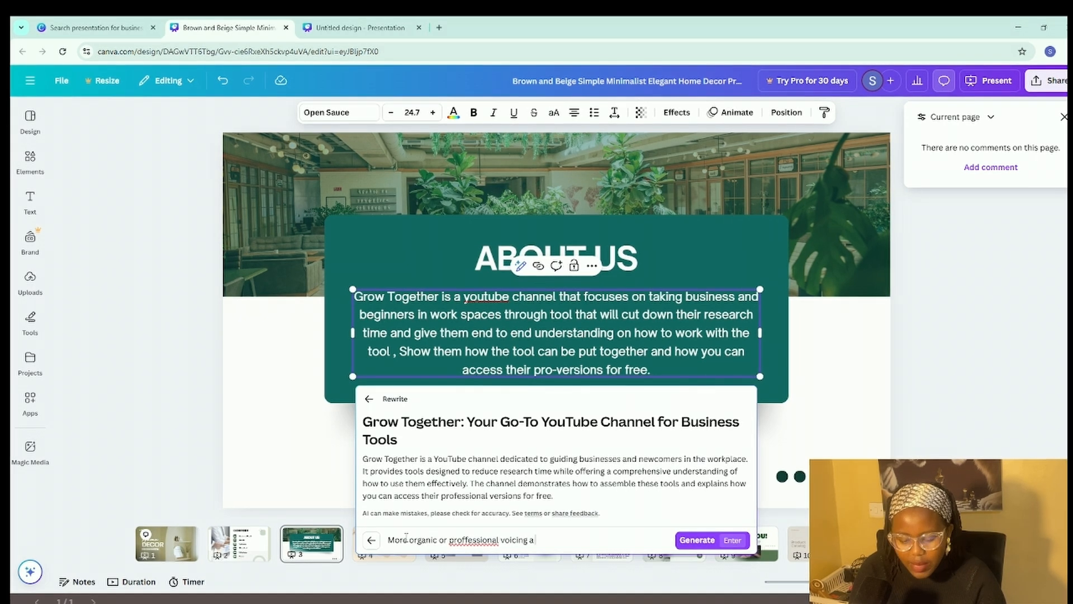
{"action": "type", "text": " bit f"}
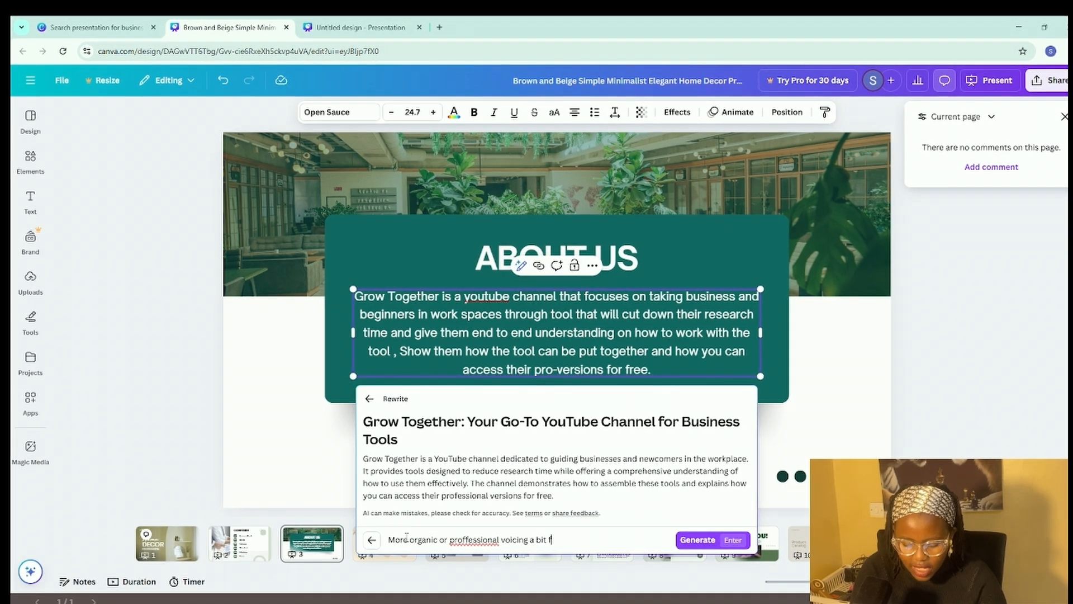
{"action": "type", "text": "un as well."}
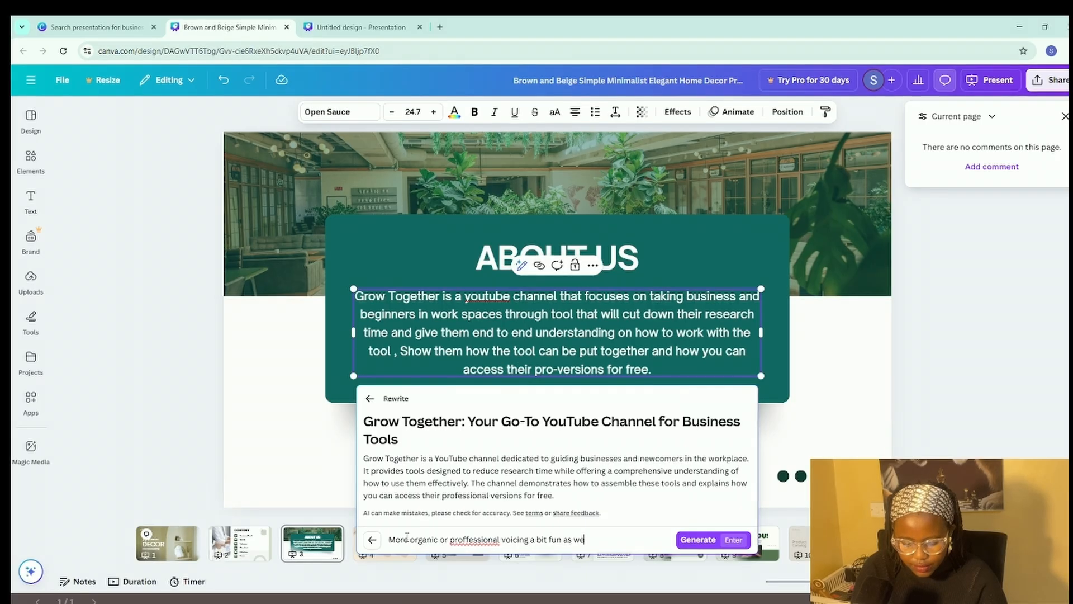
{"action": "key", "text": "Return"}
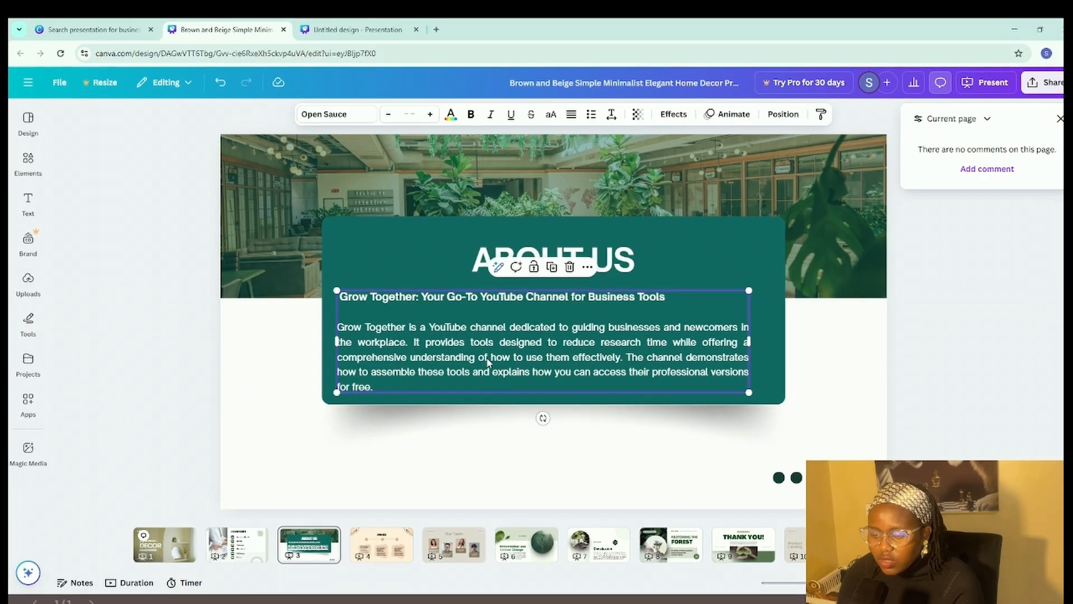
Step: Run Fix spelling on the rewritten paragraph, replace the text with the corrected version, and widen its text box slightly
{"action": "left_click", "coordinate": [497, 267]}
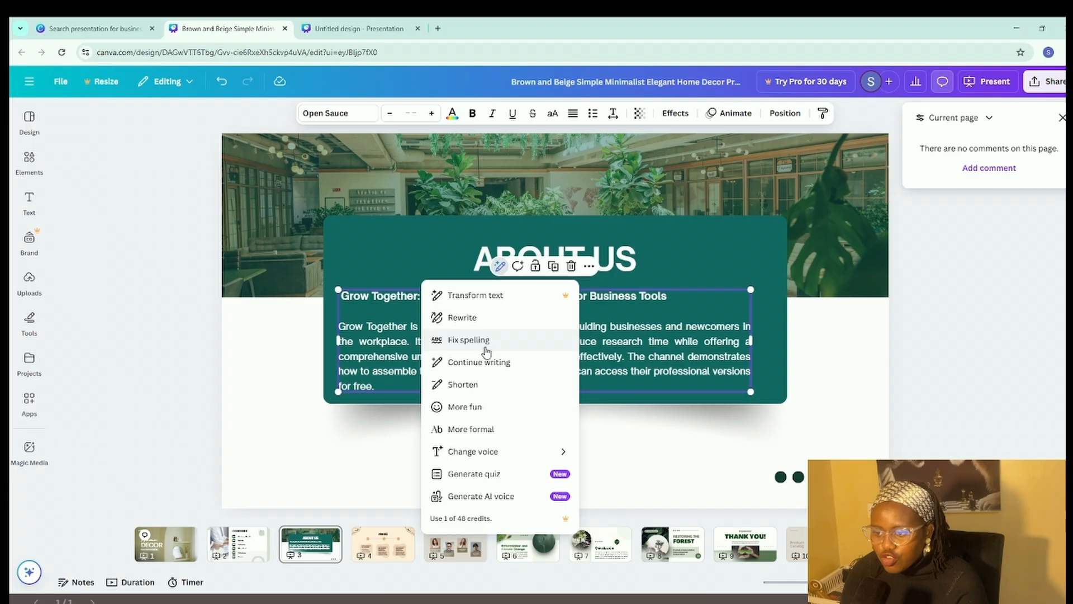
{"action": "left_click", "coordinate": [487, 341]}
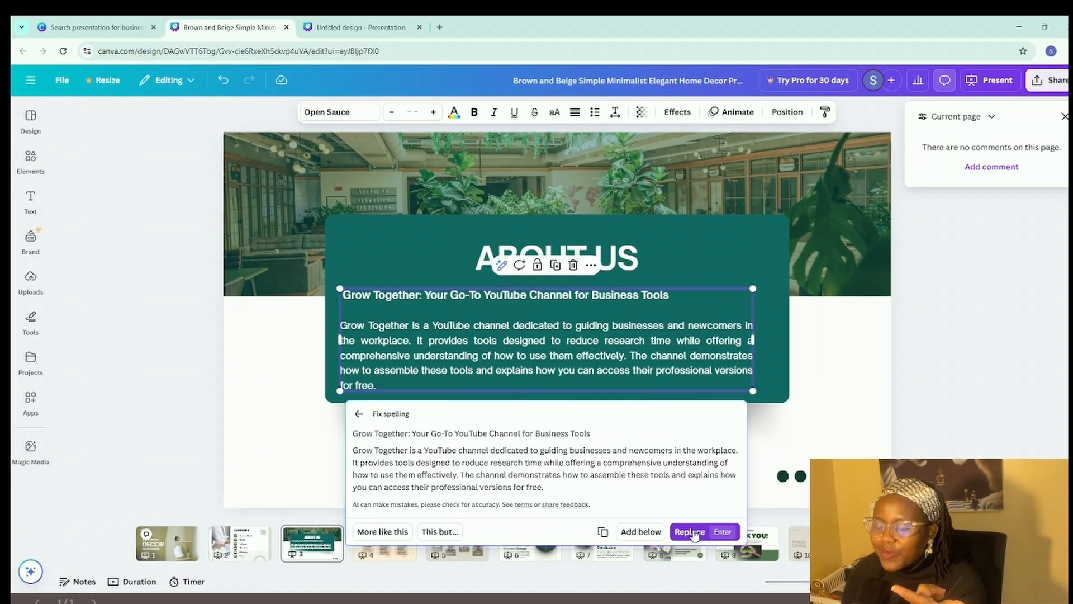
{"action": "left_click", "coordinate": [694, 535]}
{"action": "left_click_drag", "start_coordinate": [752, 343], "coordinate": [761, 337]}
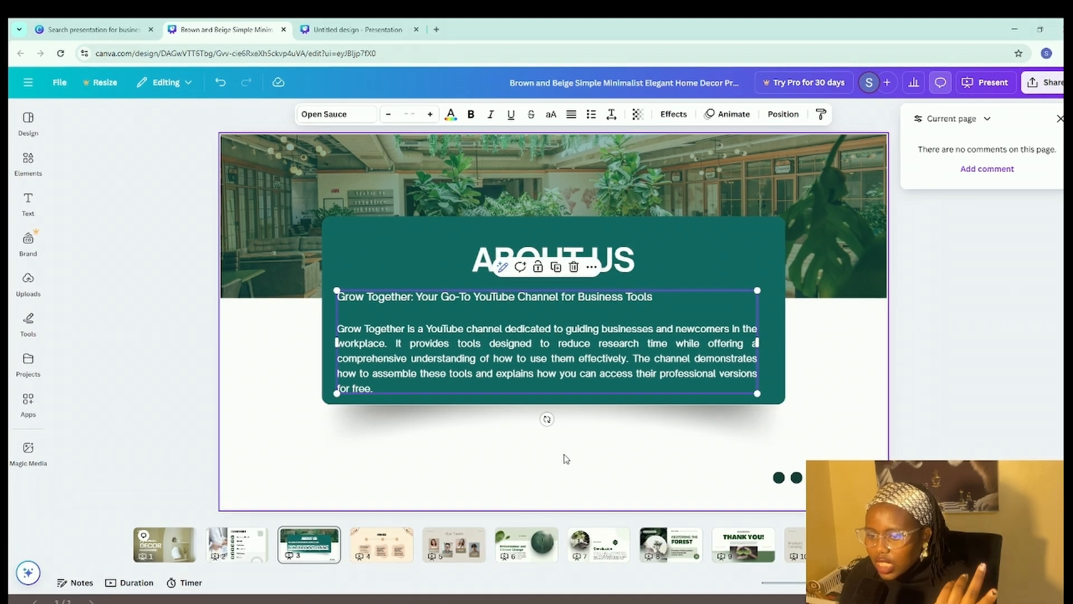
Step: Select the About Us paragraph again and try the More fun rewriting option on it
{"action": "left_click", "coordinate": [477, 357]}
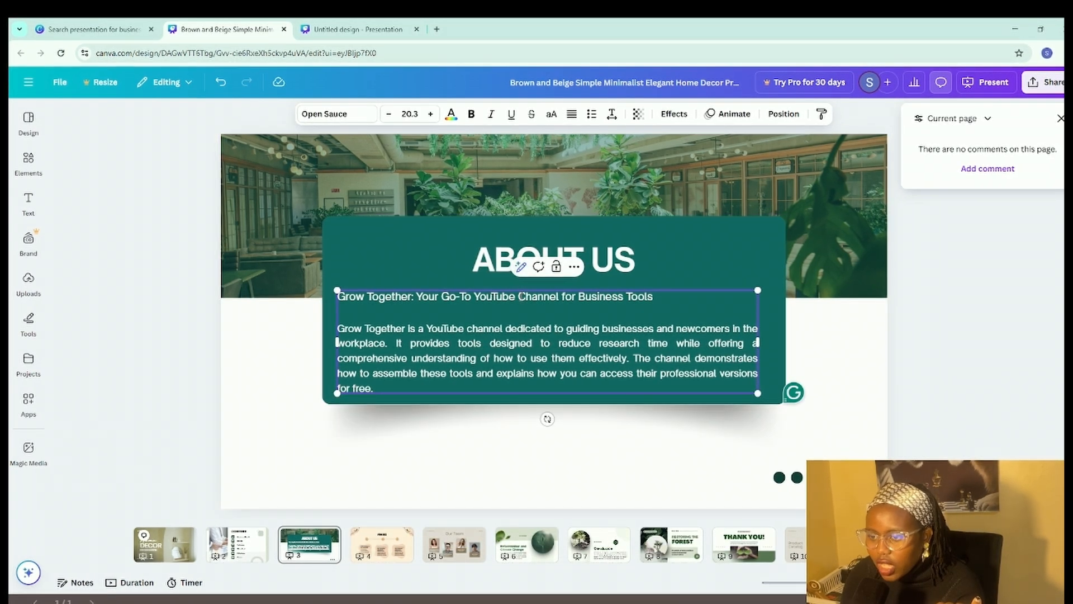
{"action": "left_click", "coordinate": [763, 274]}
{"action": "left_click", "coordinate": [589, 335]}
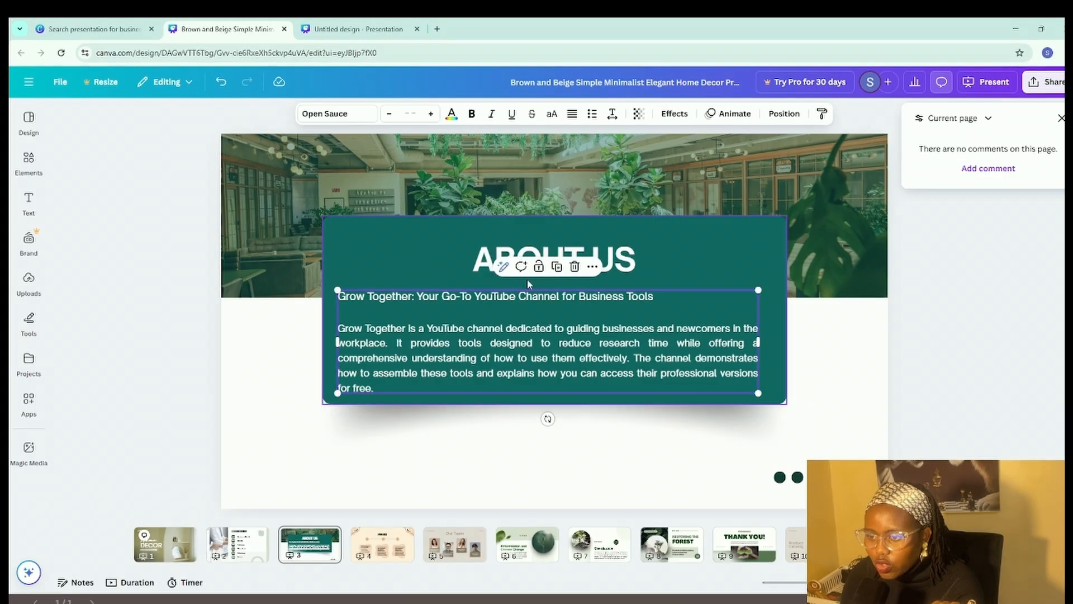
{"action": "left_click", "coordinate": [501, 267]}
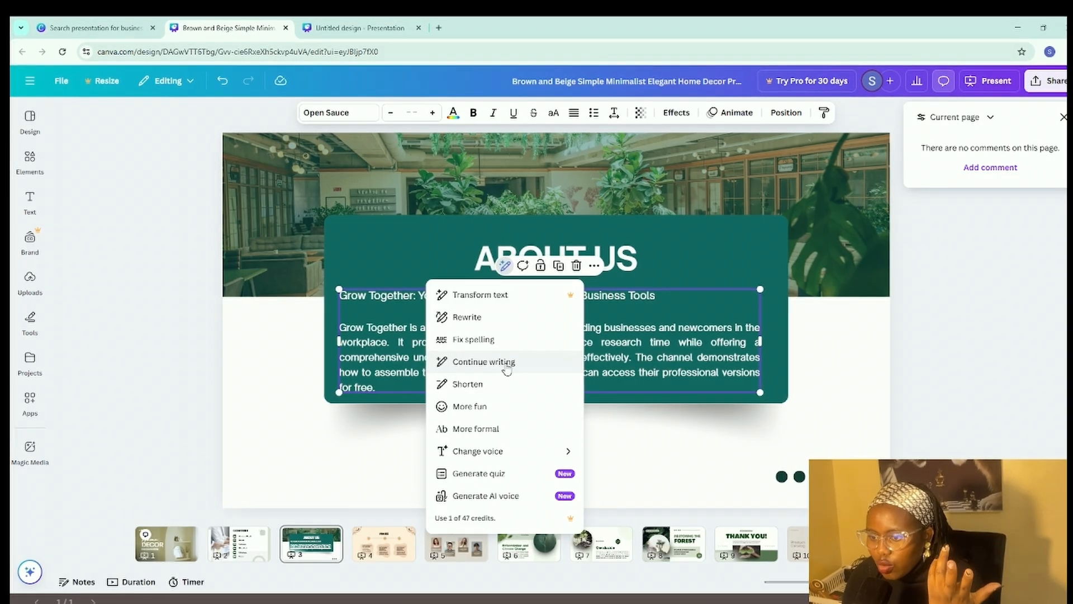
{"action": "left_click", "coordinate": [488, 408]}
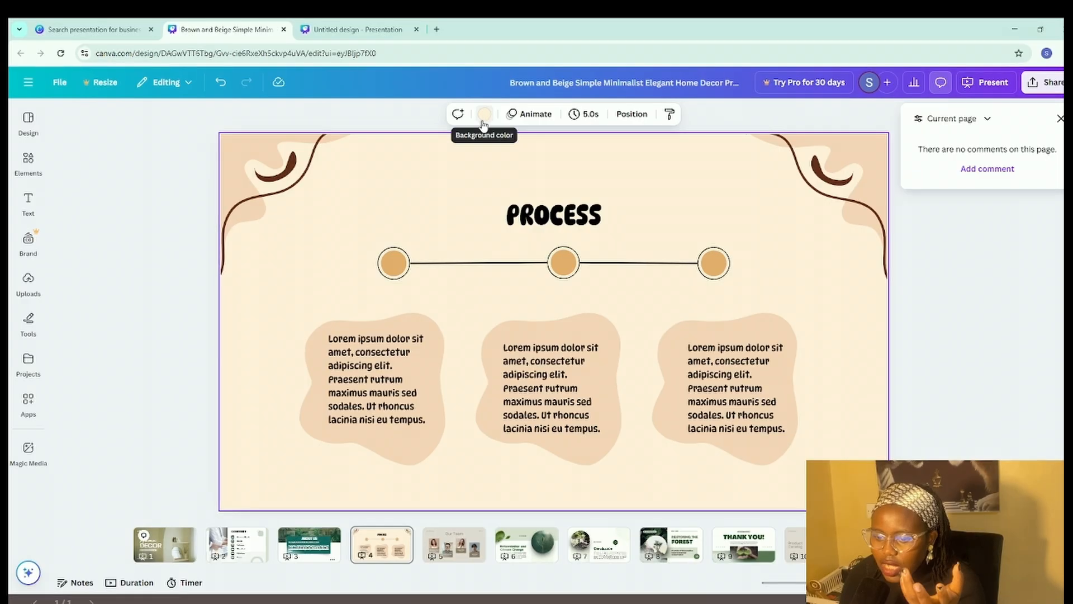
Step: Change the background of the "PROCESS" slide to the pale sage green from the document colors
{"action": "left_click", "coordinate": [482, 114]}
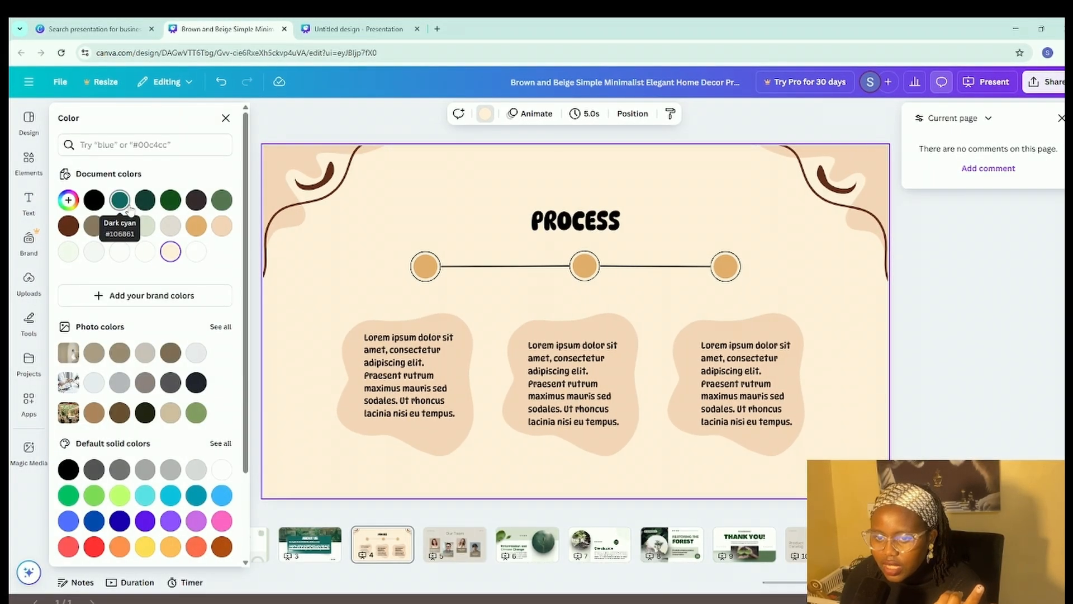
{"action": "left_click", "coordinate": [146, 227]}
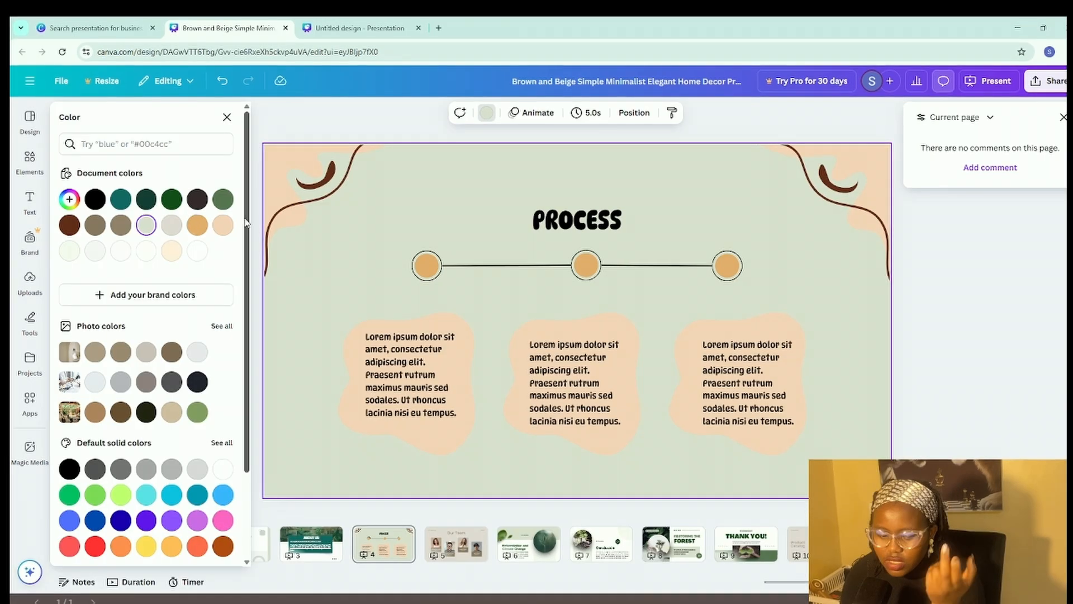
Step: Select the peach blob shapes behind the left and middle text blocks on the PROCESS slide
{"action": "left_click", "coordinate": [290, 180]}
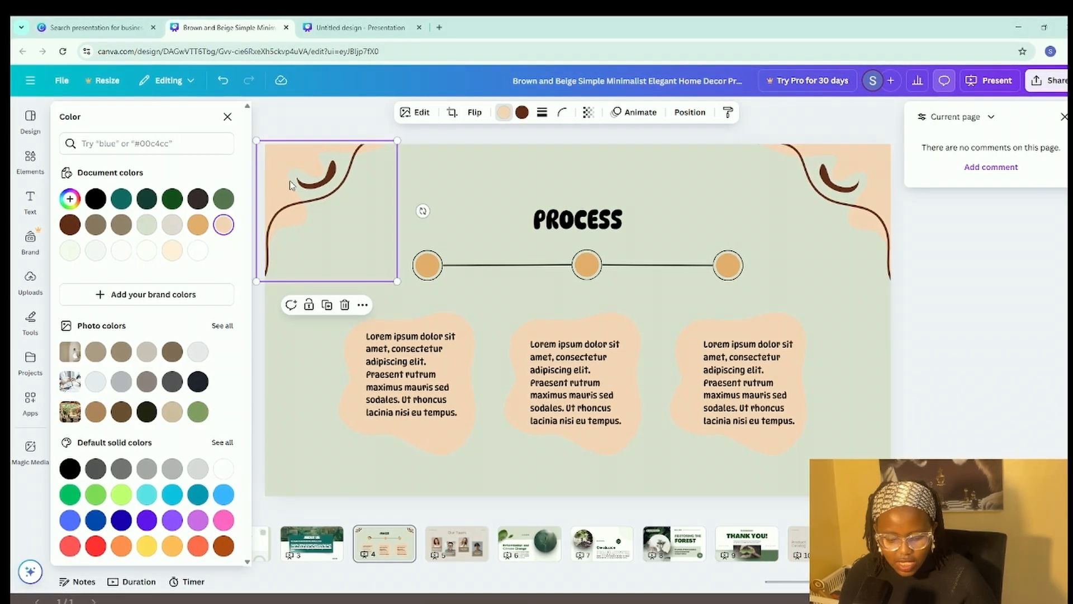
{"action": "left_click", "coordinate": [453, 339], "text": "shift"}
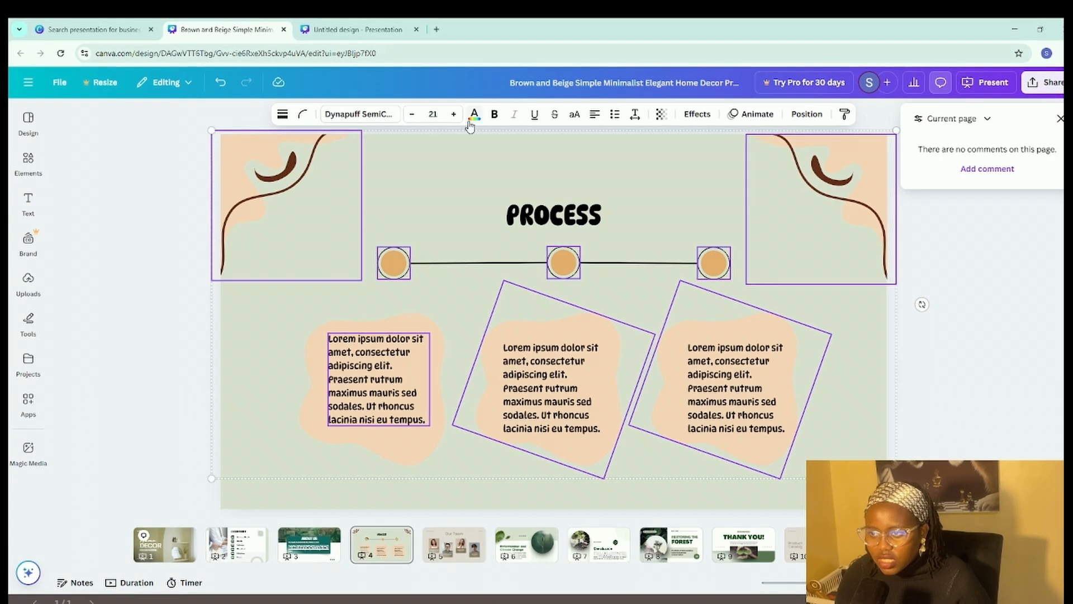
{"action": "left_click", "coordinate": [444, 359]}
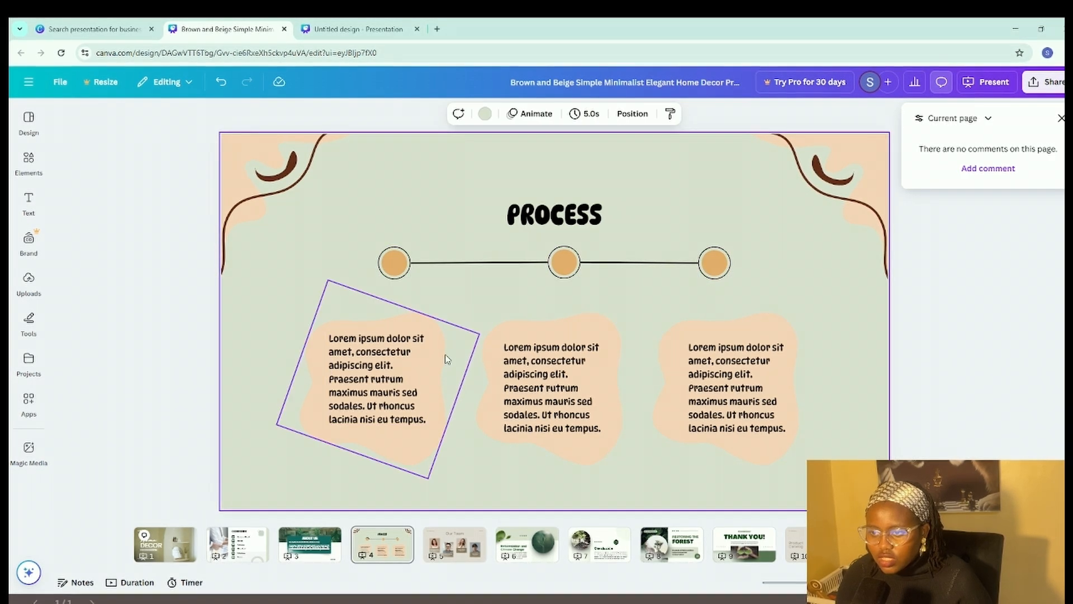
{"action": "left_click", "coordinate": [613, 327], "text": "shift"}
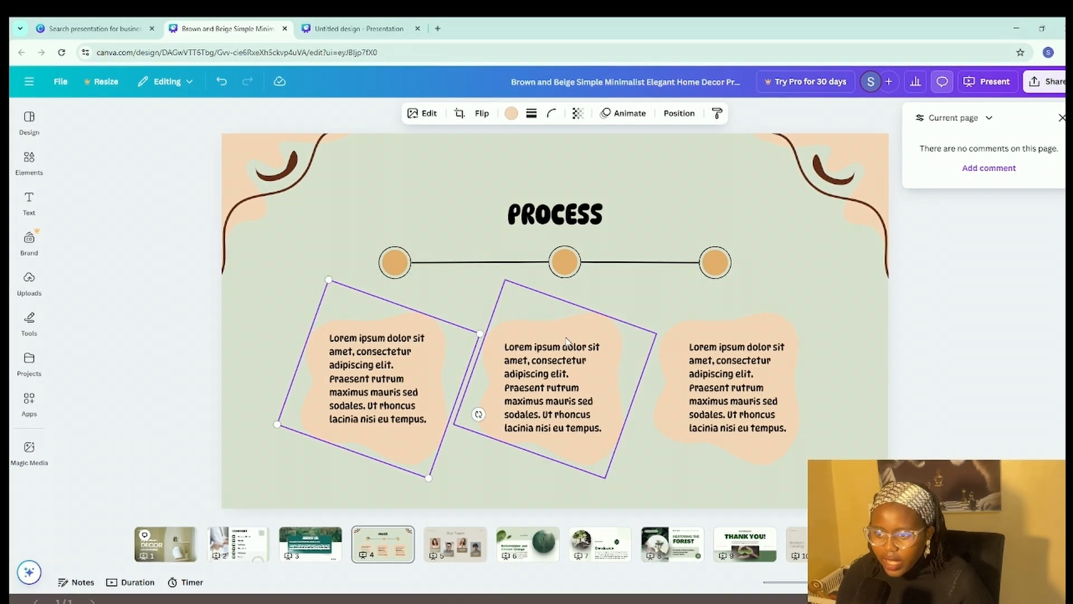
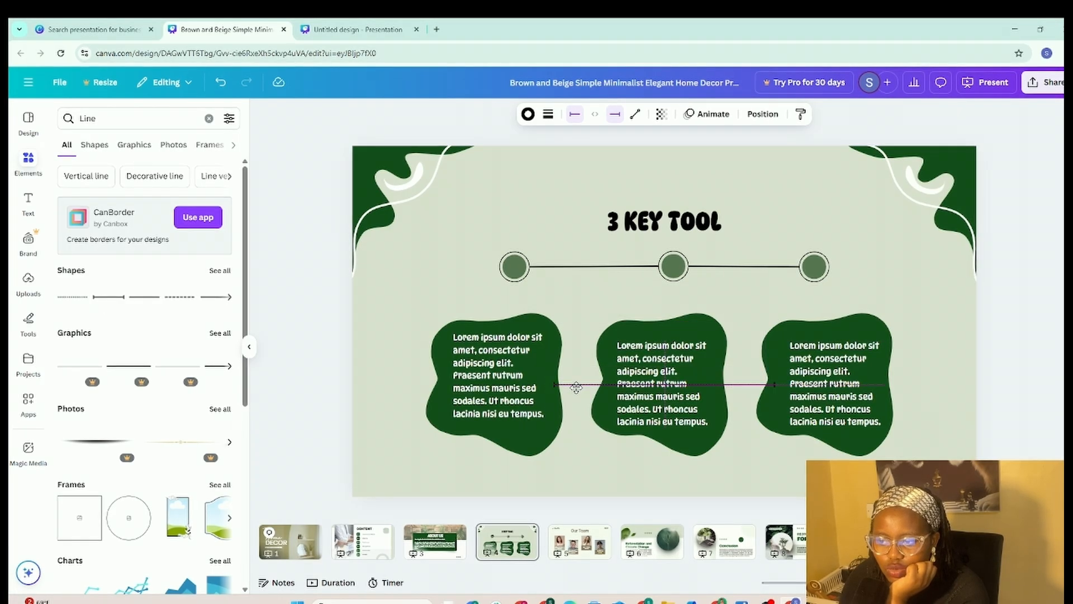
Step: Shorten the straight line to fit between the left and middle blobs, and delete it
{"action": "left_click_drag", "start_coordinate": [776, 384], "coordinate": [720, 384]}
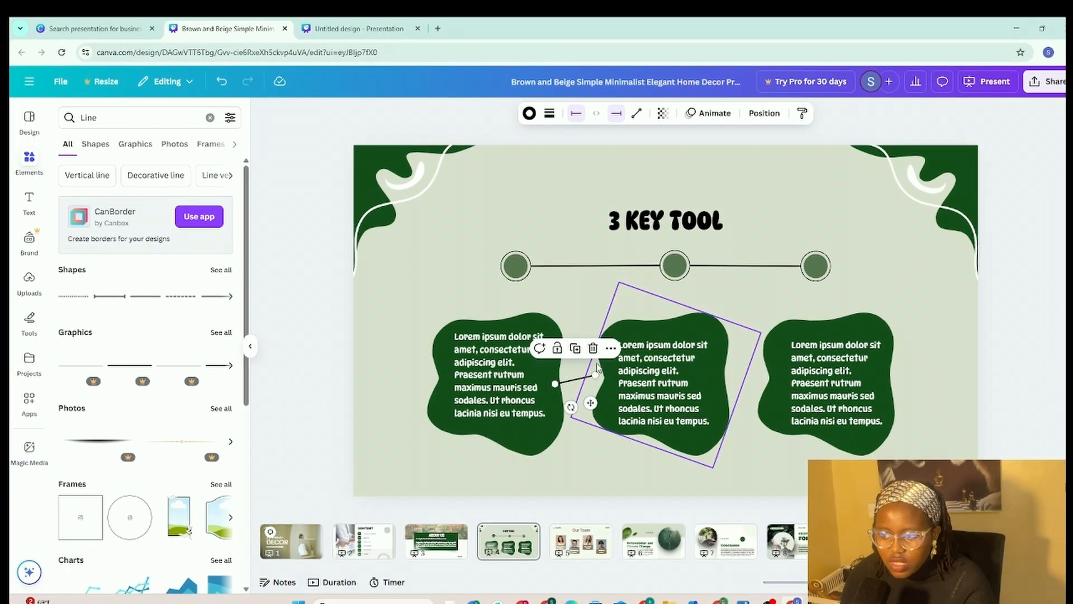
{"action": "key", "text": "Delete"}
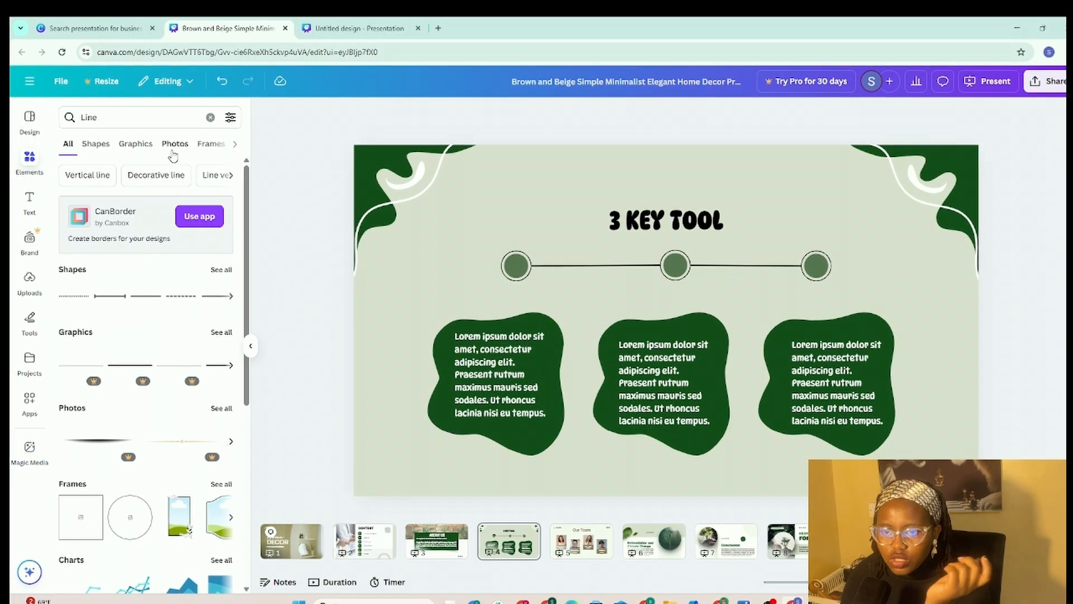
{"action": "left_click", "coordinate": [173, 149]}
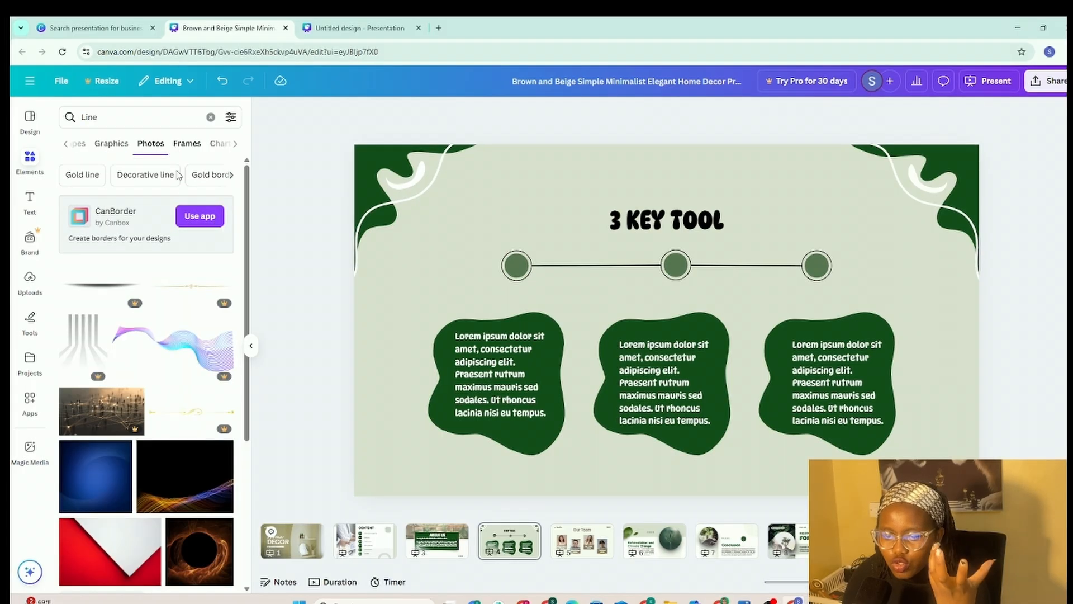
{"action": "scroll", "coordinate": [199, 368], "scroll_direction": "down", "scroll_amount": 2}
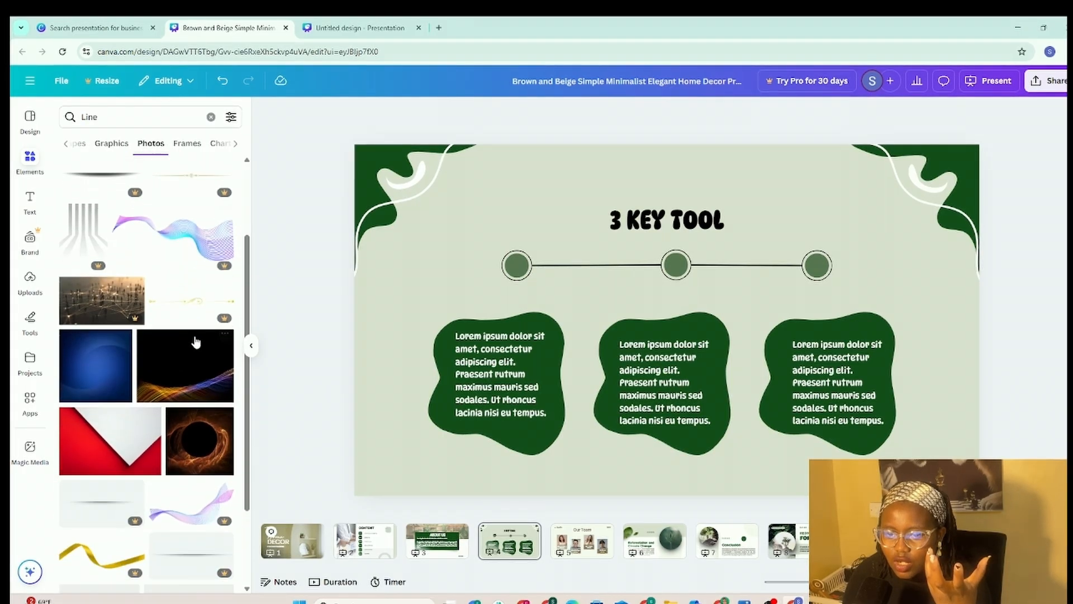
{"action": "left_click", "coordinate": [174, 239]}
{"action": "left_click_drag", "start_coordinate": [767, 297], "coordinate": [776, 415]}
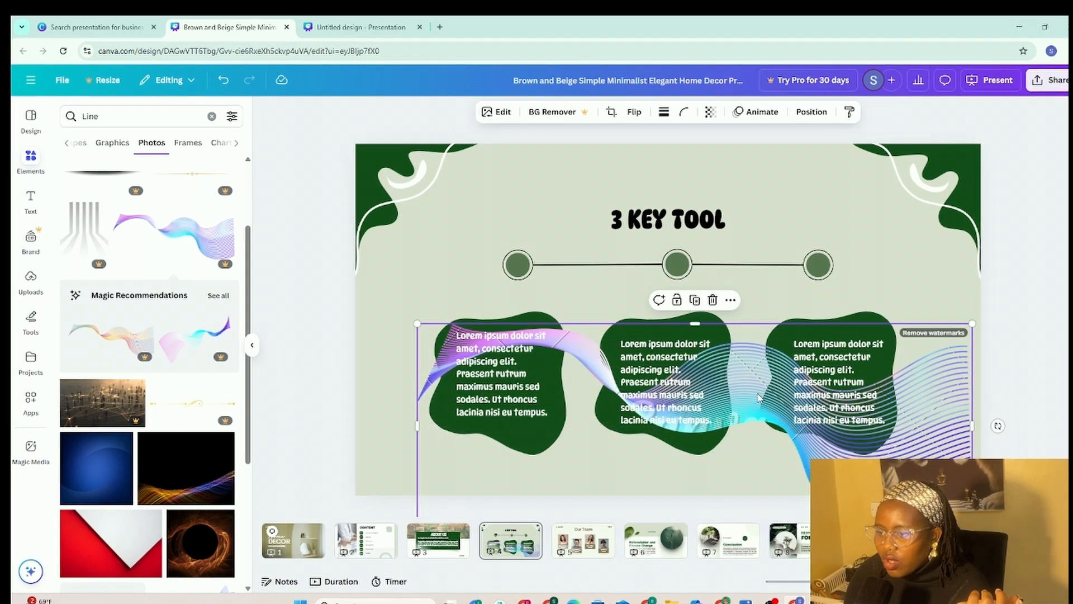
Step: Search the elements for "canva logo" and show all matching graphics
{"action": "type", "text": "canva"}
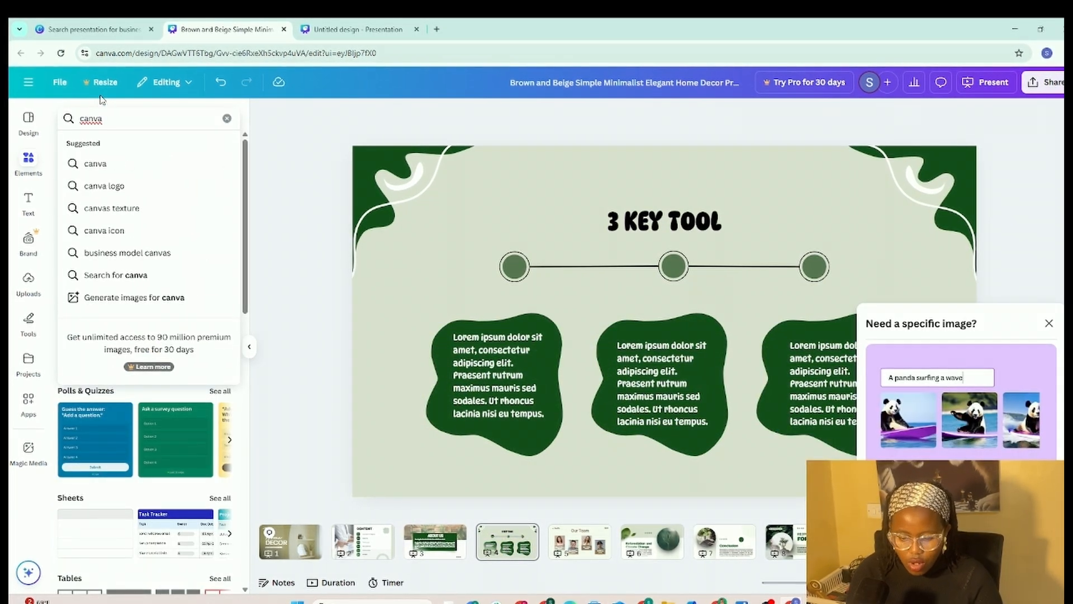
{"action": "type", "text": " logo"}
{"action": "key", "text": "Return"}
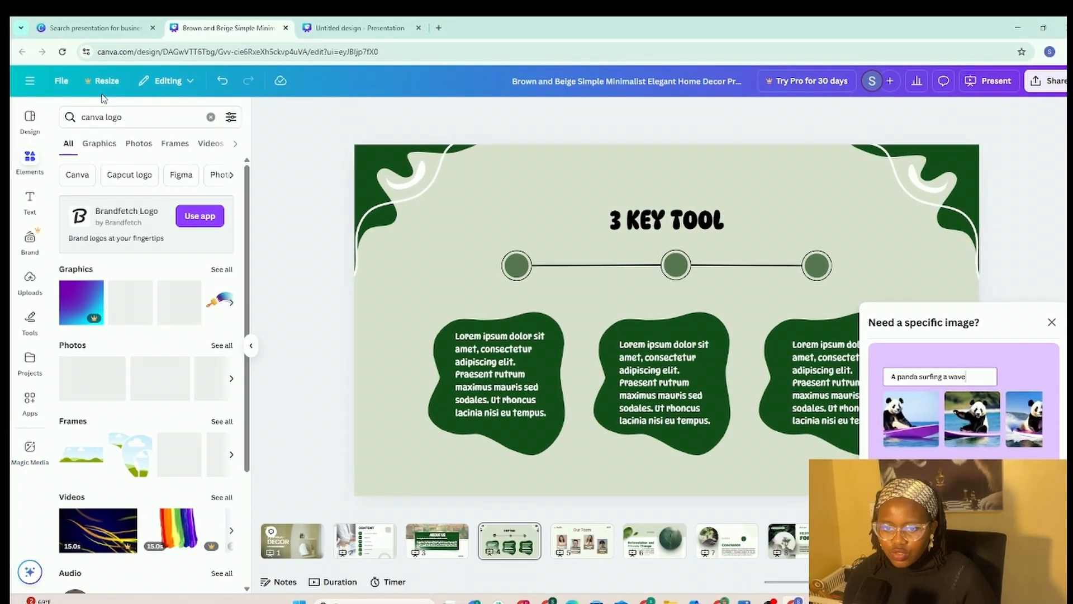
{"action": "left_click", "coordinate": [222, 269]}
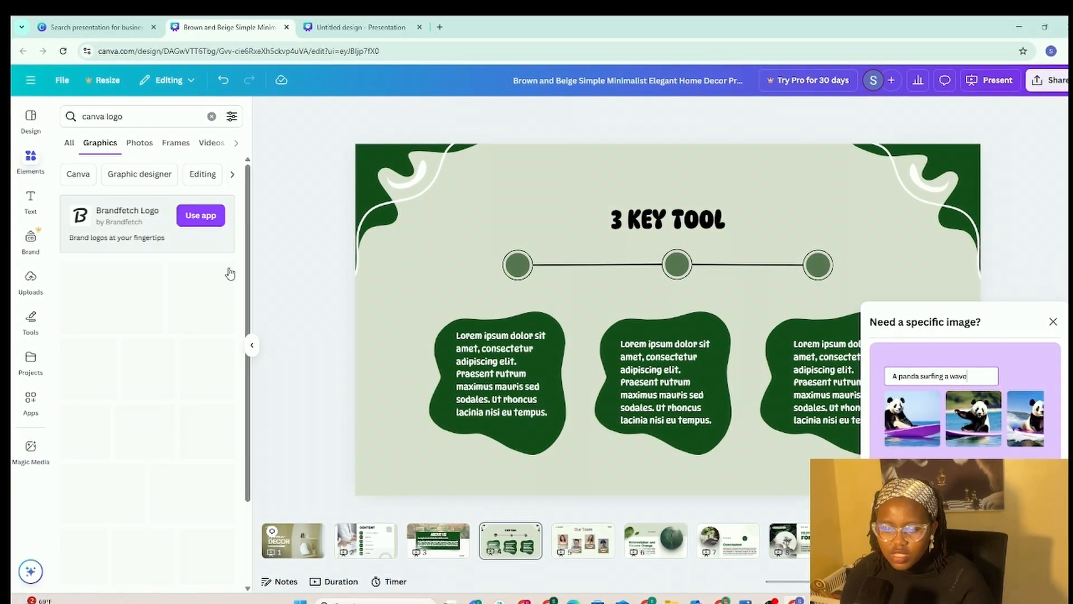
Step: Add the round gradient Canva logo to the "3 KEY TOOL" slide, shrink it, and place it just above the left blob
{"action": "left_click_drag", "start_coordinate": [86, 407], "coordinate": [403, 318]}
{"action": "left_click_drag", "start_coordinate": [484, 373], "coordinate": [434, 314]}
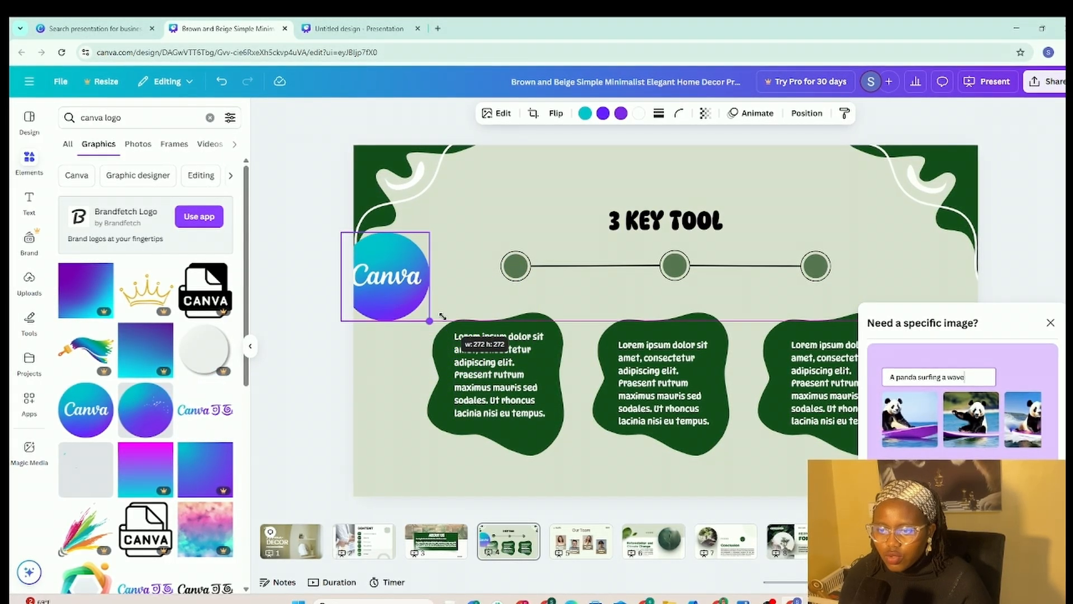
{"action": "left_click_drag", "start_coordinate": [386, 276], "coordinate": [424, 287]}
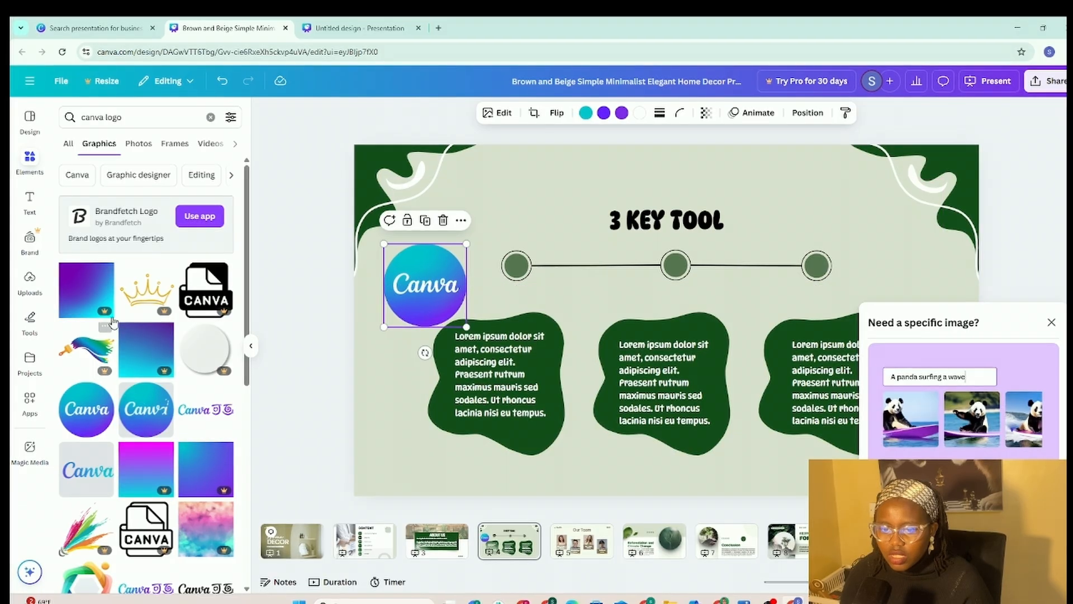
Step: Search the elements for "chatgpt logo" and clear the search
{"action": "left_click", "coordinate": [211, 117]}
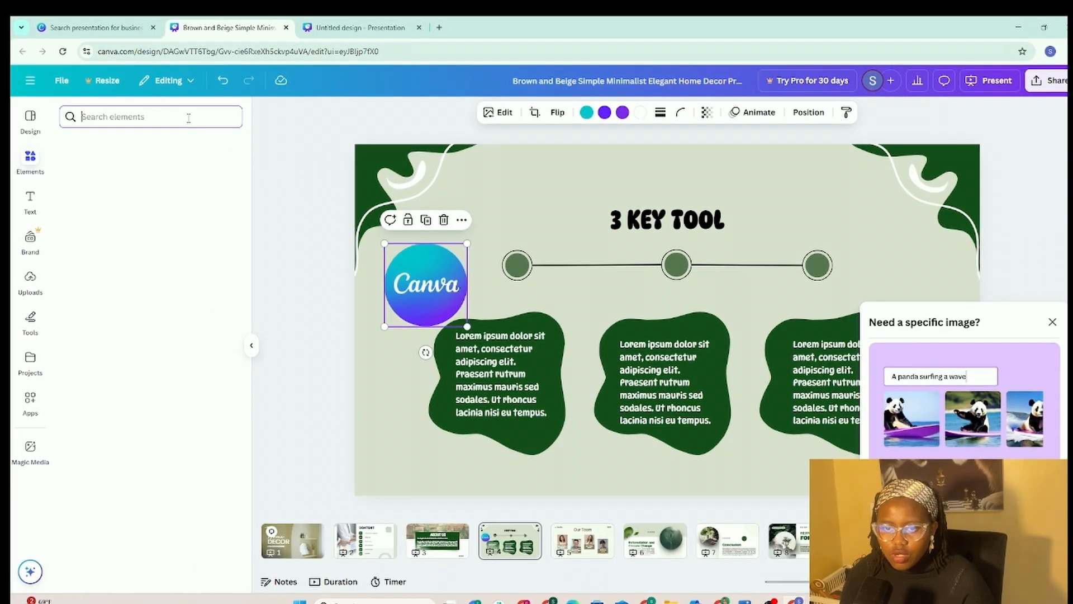
{"action": "type", "text": "chatgpt logo"}
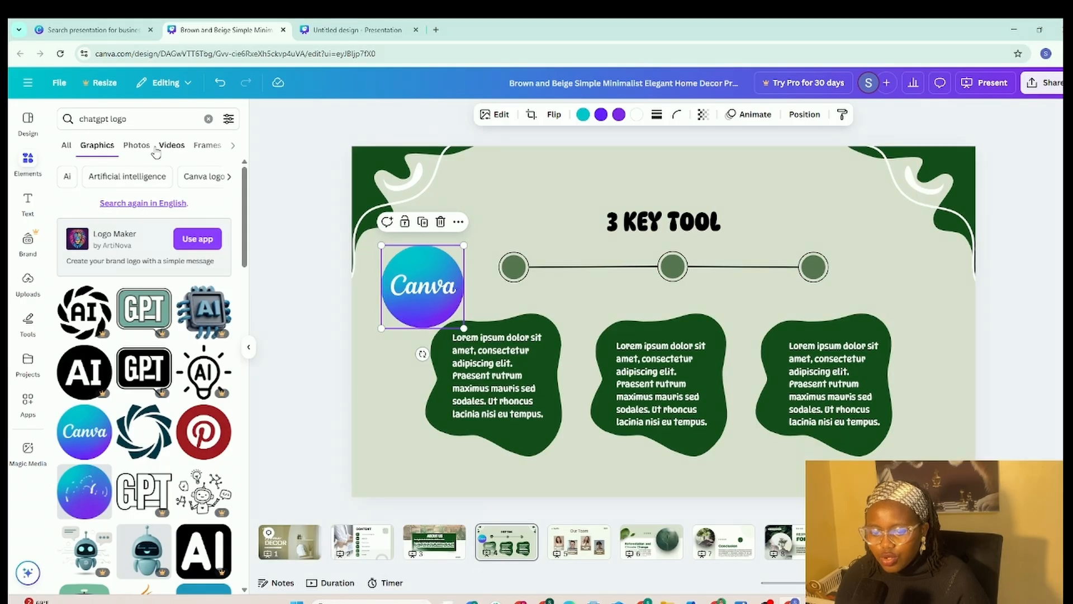
{"action": "left_click", "coordinate": [207, 121]}
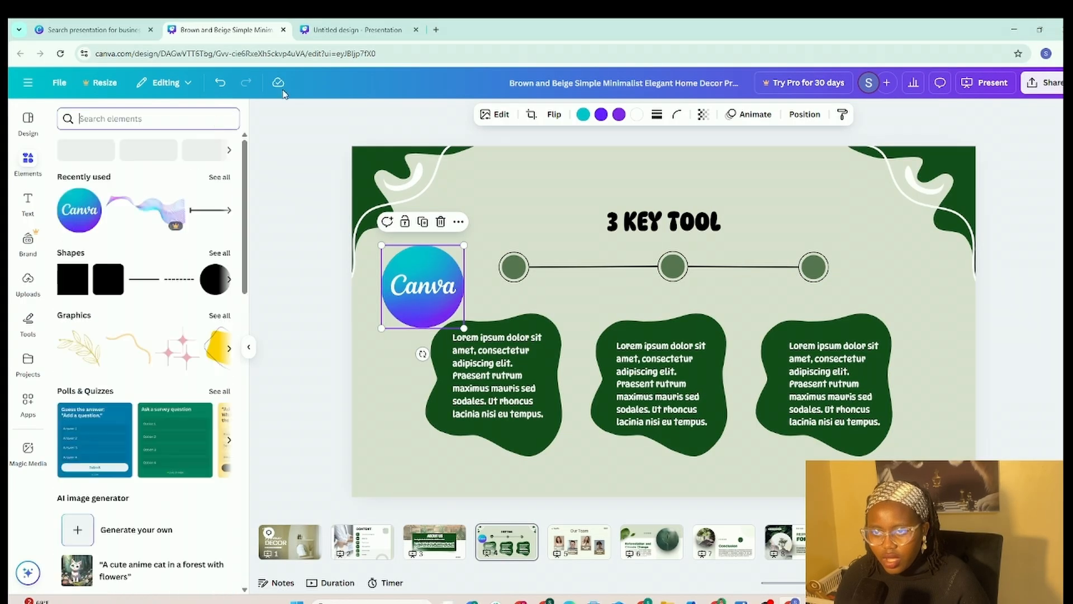
Step: Search Google for "chatgpt logo" in a new browser tab
{"action": "left_click", "coordinate": [440, 30]}
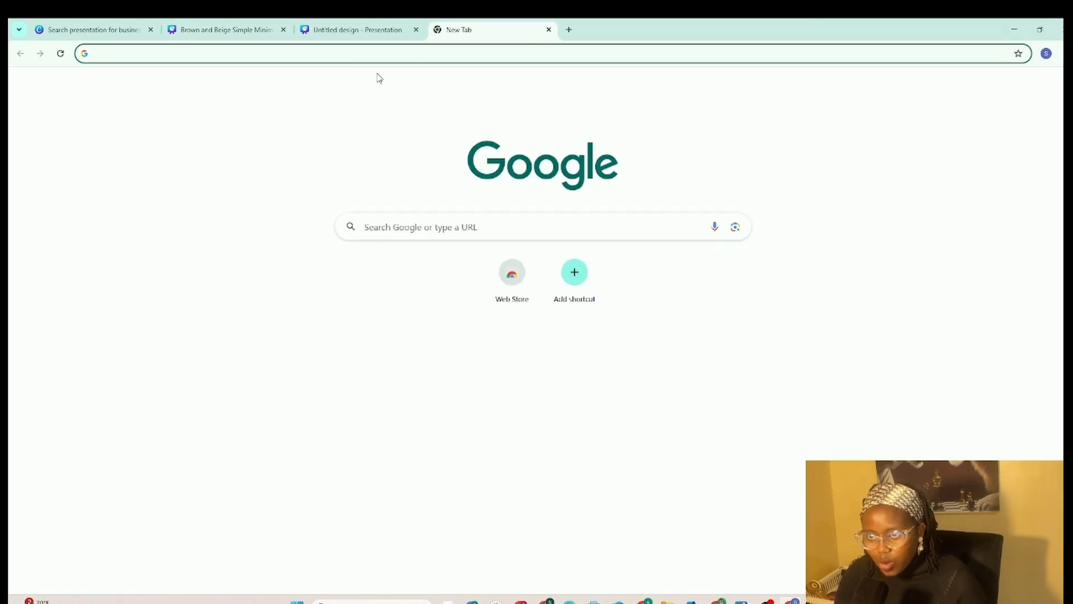
{"action": "left_click", "coordinate": [389, 53]}
{"action": "type", "text": "chatgpt"}
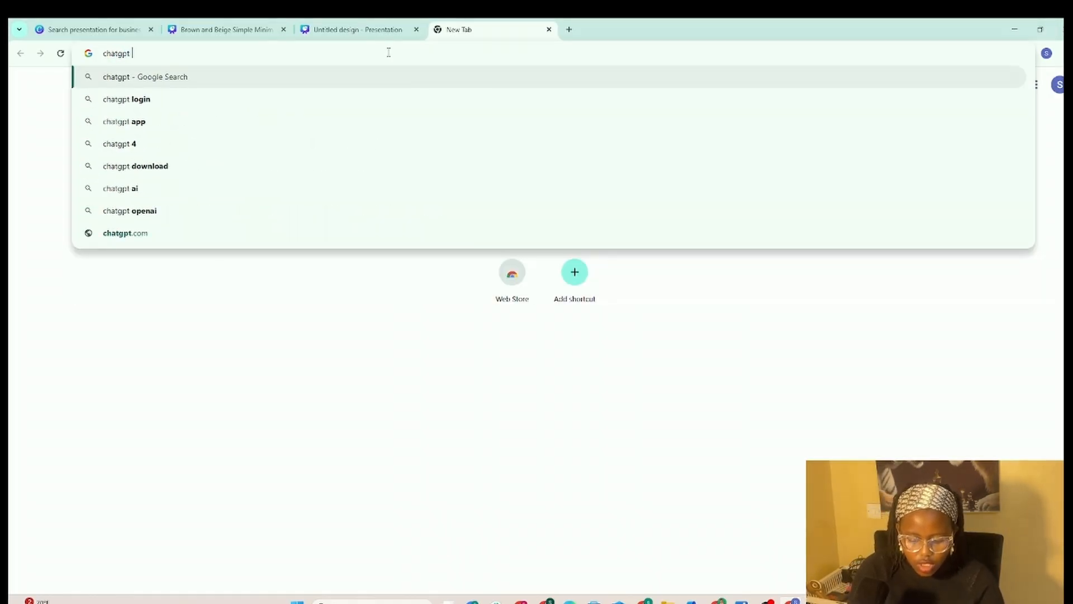
{"action": "type", "text": " logo"}
{"action": "key", "text": "Return"}
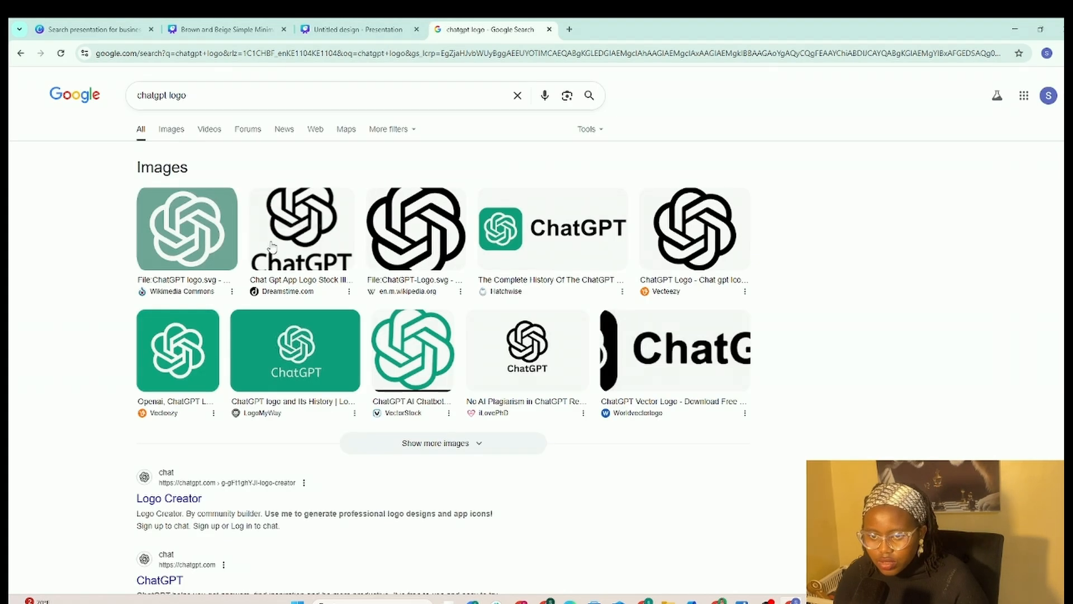
Step: Save the black ChatGPT logo image from Dreamstime.com to Downloads as the PNG file "images"
{"action": "left_click", "coordinate": [284, 219]}
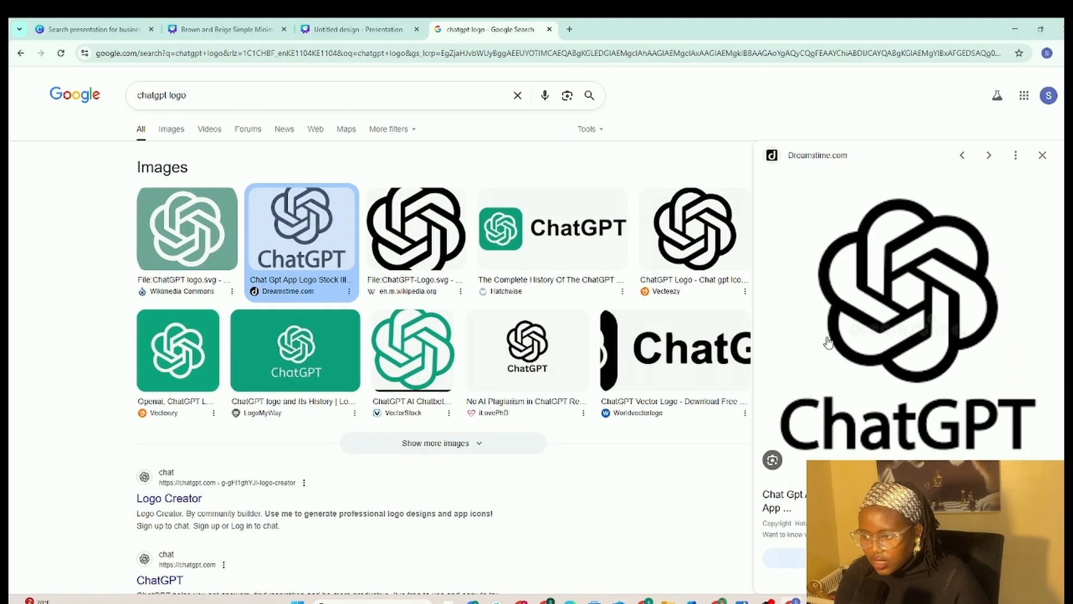
{"action": "right_click", "coordinate": [850, 326]}
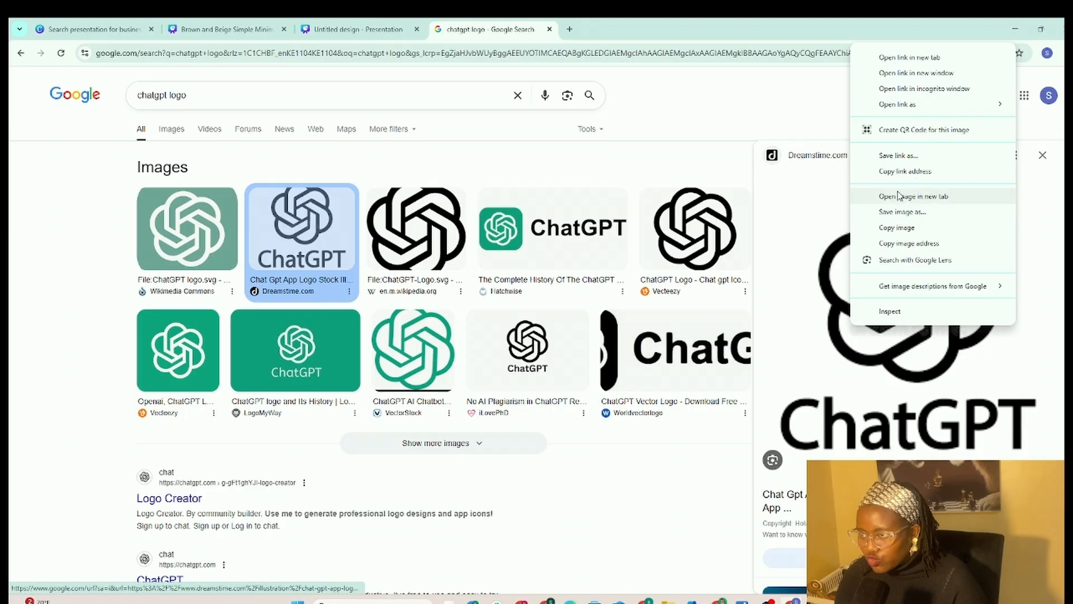
{"action": "left_click", "coordinate": [905, 212]}
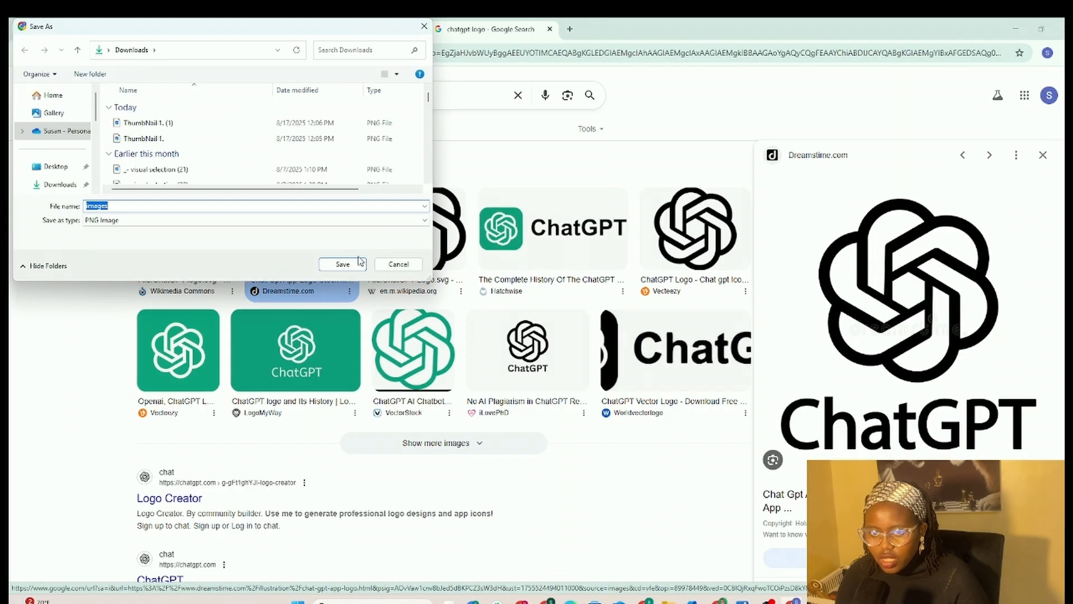
{"action": "left_click", "coordinate": [356, 267]}
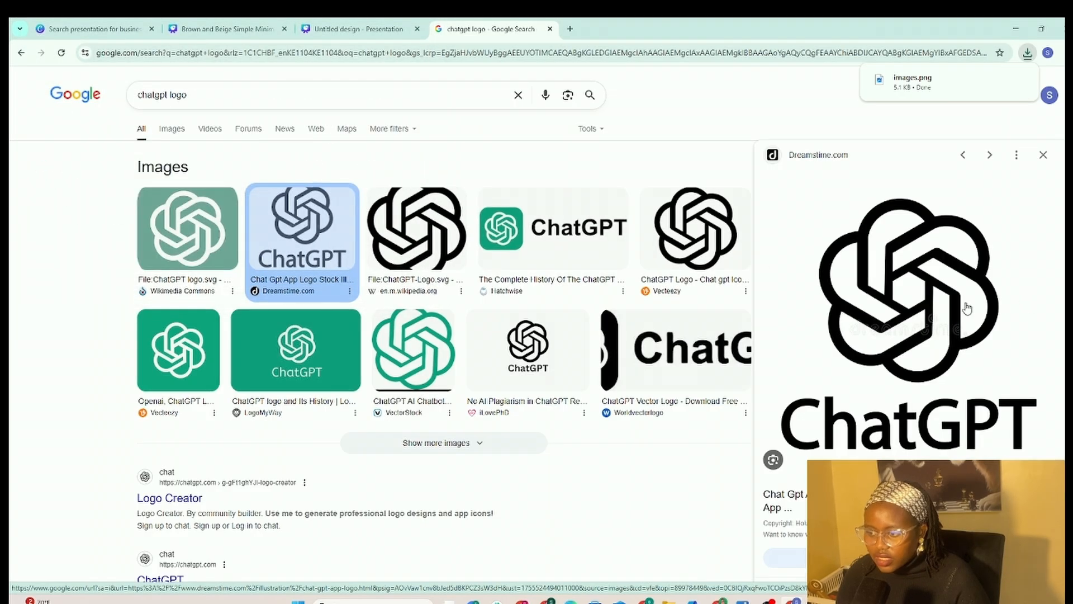
Step: Preview other ChatGPT logo results and capture a screenshot region around the white-on-green LogoMyWay logo
{"action": "scroll", "coordinate": [950, 307], "scroll_direction": "down", "scroll_amount": 2}
{"action": "left_click", "coordinate": [569, 228]}
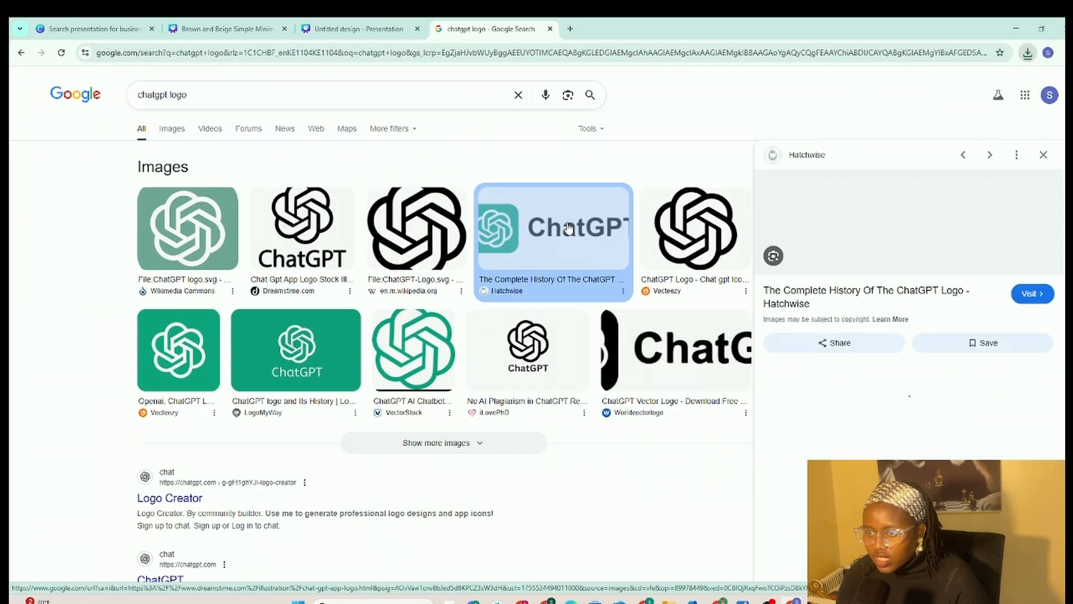
{"action": "left_click", "coordinate": [421, 369]}
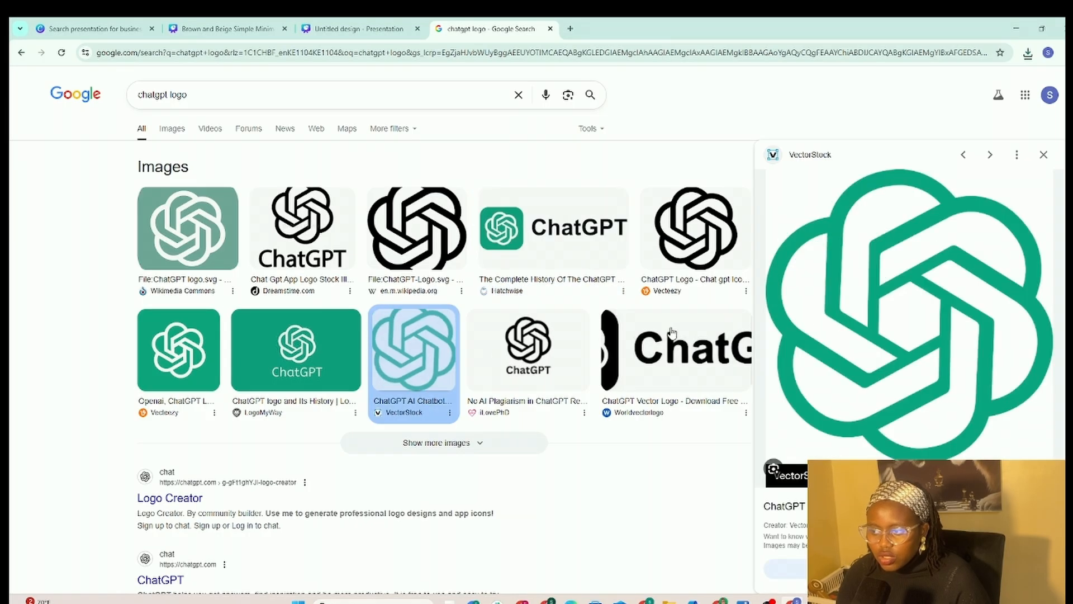
{"action": "left_click", "coordinate": [267, 348]}
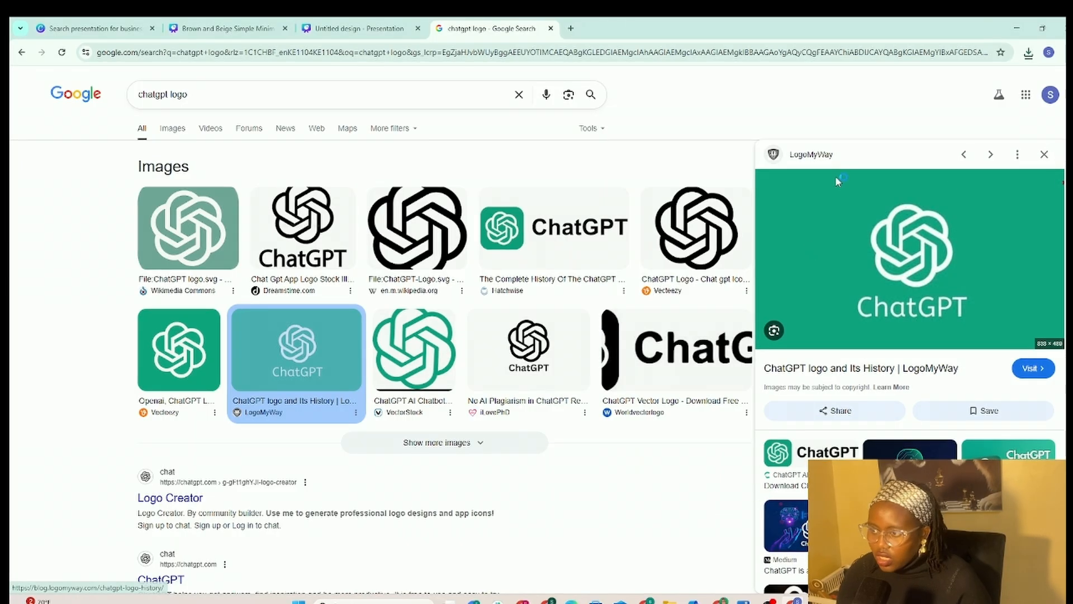
{"action": "key", "text": "super+shift+s"}
{"action": "left_click_drag", "start_coordinate": [809, 184], "coordinate": [1024, 334]}
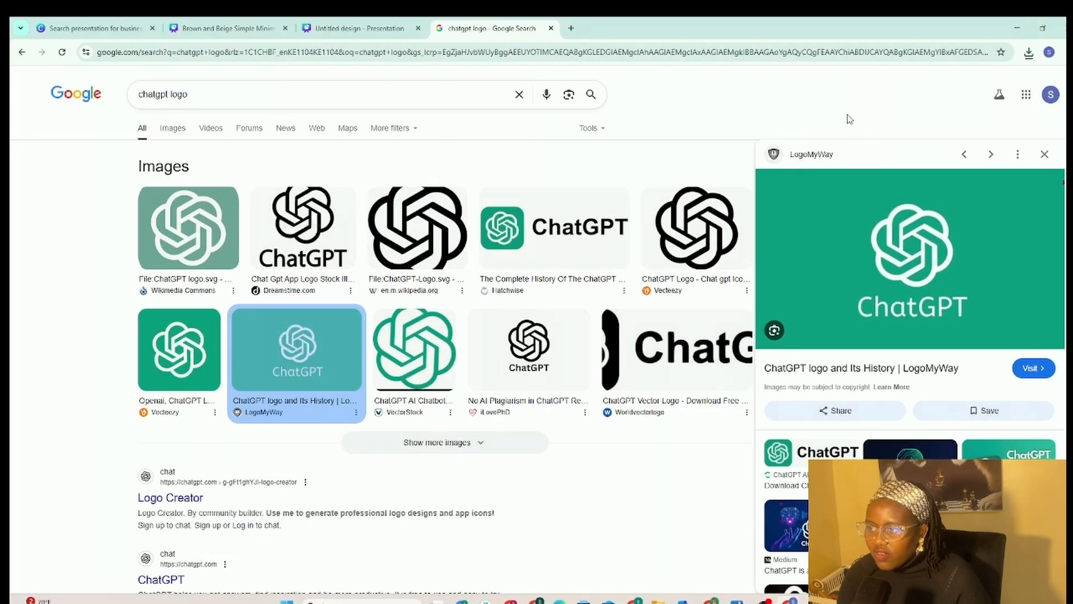
Step: Close the ChatGPT logo preview and search Google for "gamma ai logo"
{"action": "left_click", "coordinate": [1043, 155]}
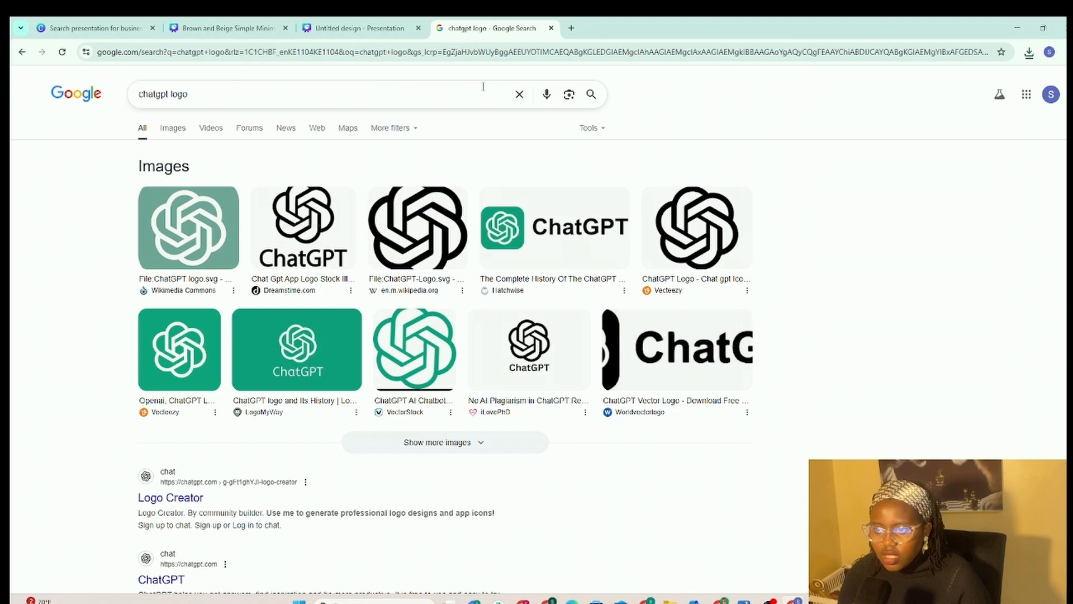
{"action": "left_click", "coordinate": [520, 94]}
{"action": "type", "text": "g"}
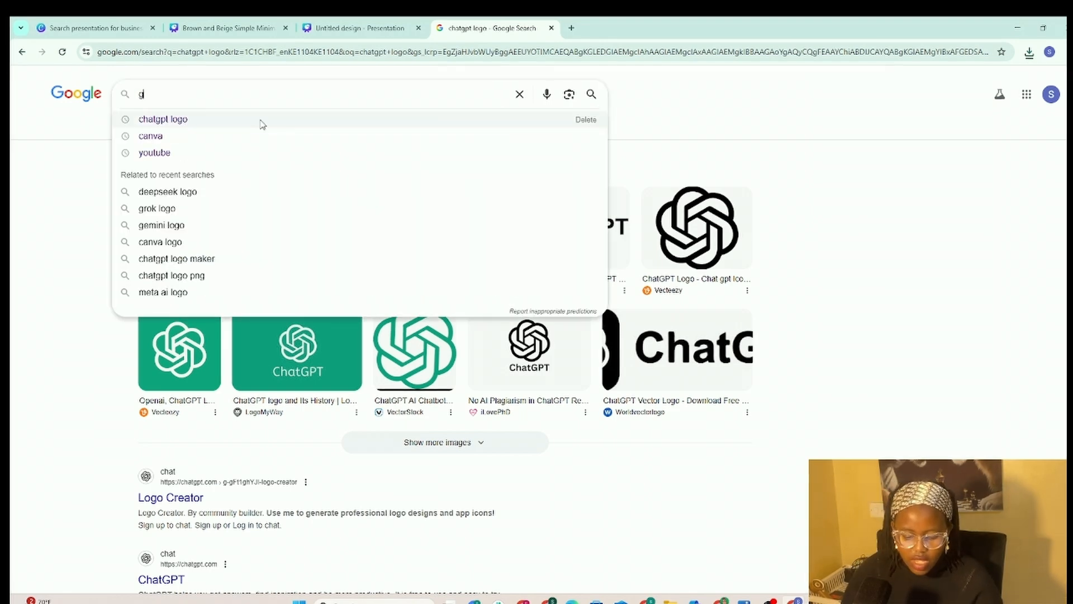
{"action": "type", "text": "amma"}
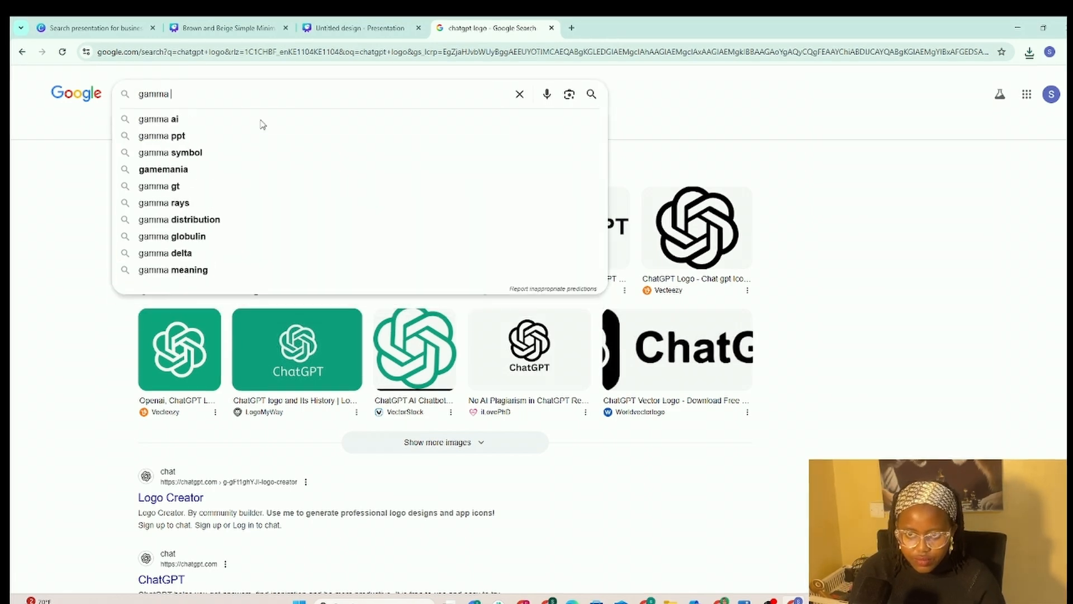
{"action": "type", "text": " ai log"}
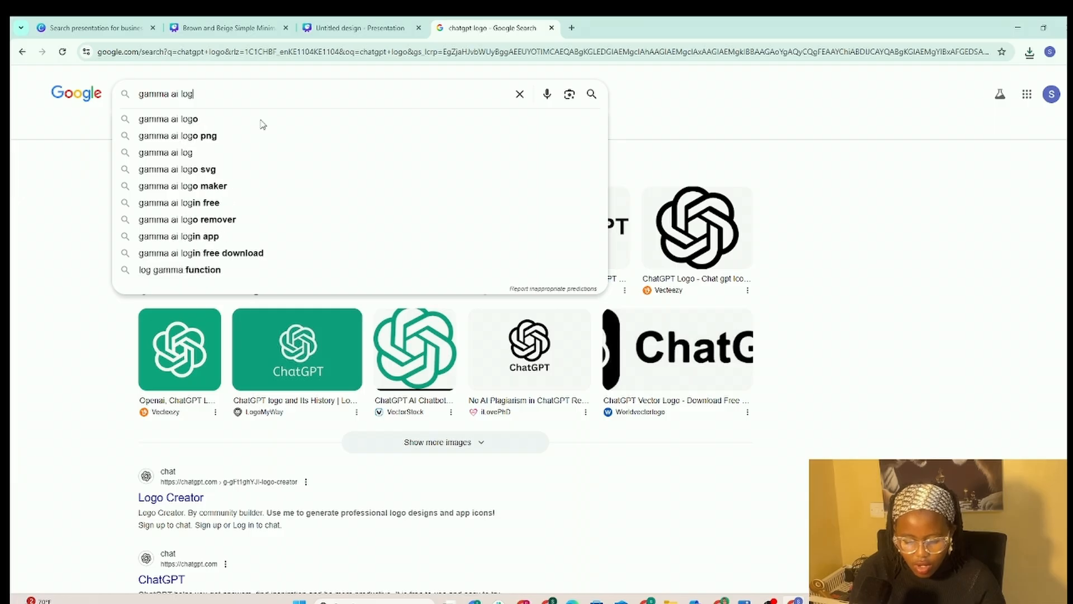
{"action": "type", "text": "o"}
{"action": "key", "text": "Return"}
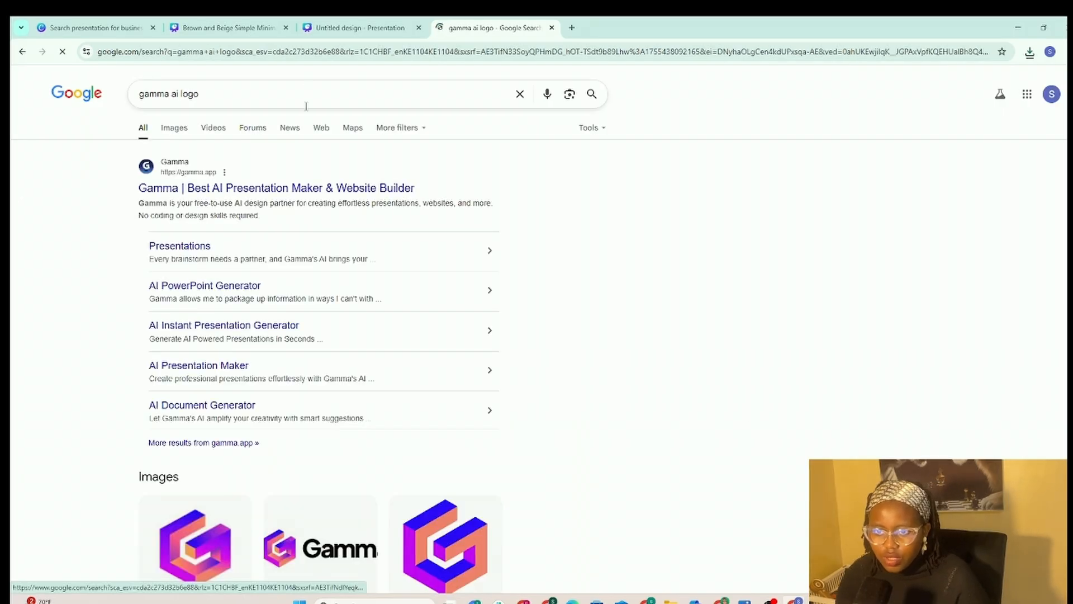
Step: Show the image results for the Gamma AI logo and copy the one with the light purple background
{"action": "left_click", "coordinate": [274, 188]}
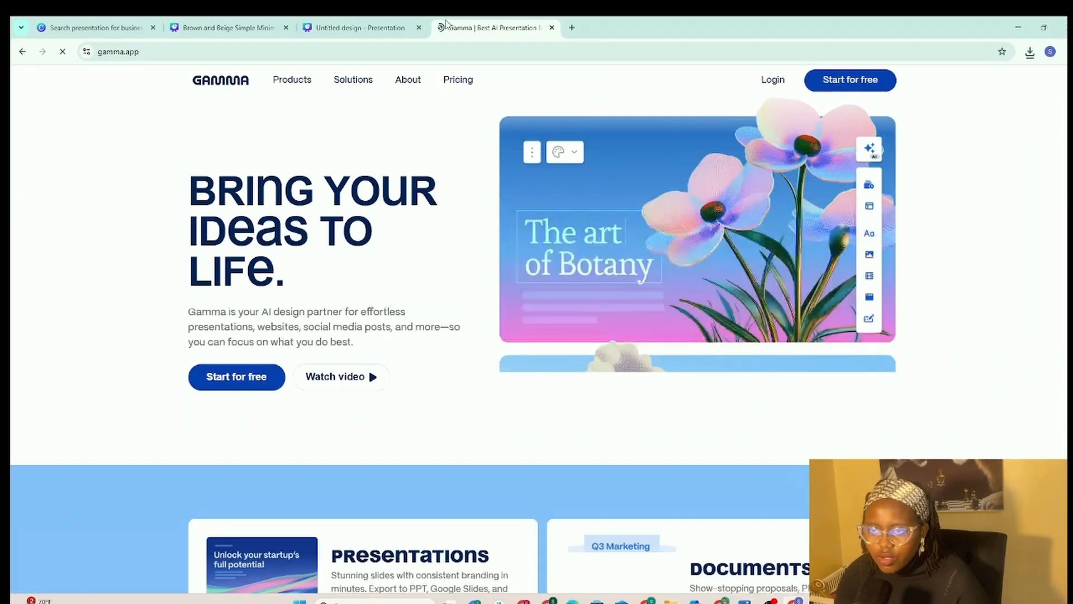
{"action": "left_click", "coordinate": [23, 52]}
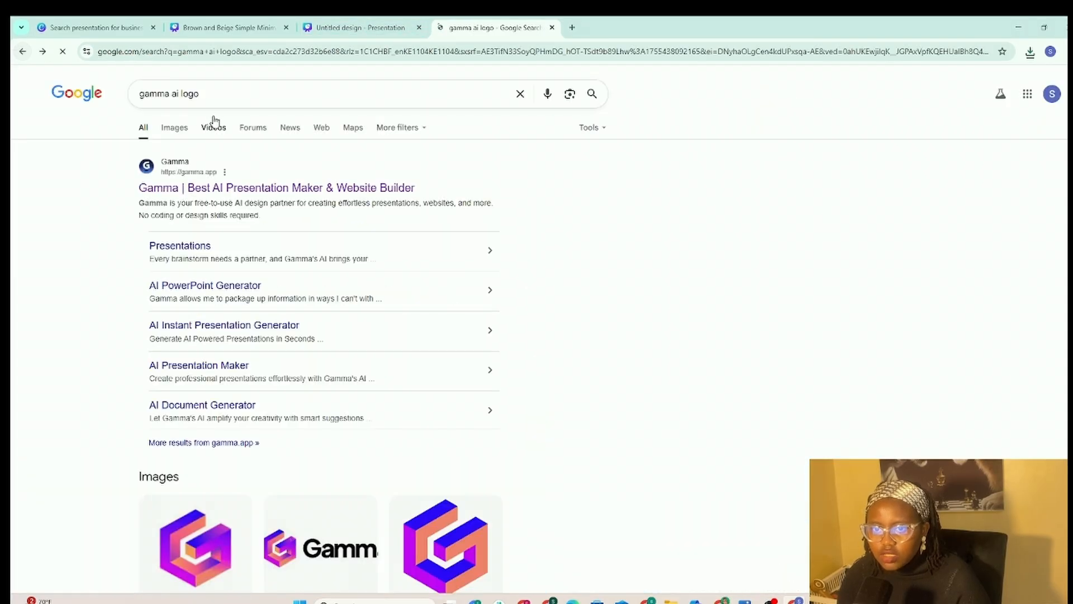
{"action": "left_click", "coordinate": [166, 126]}
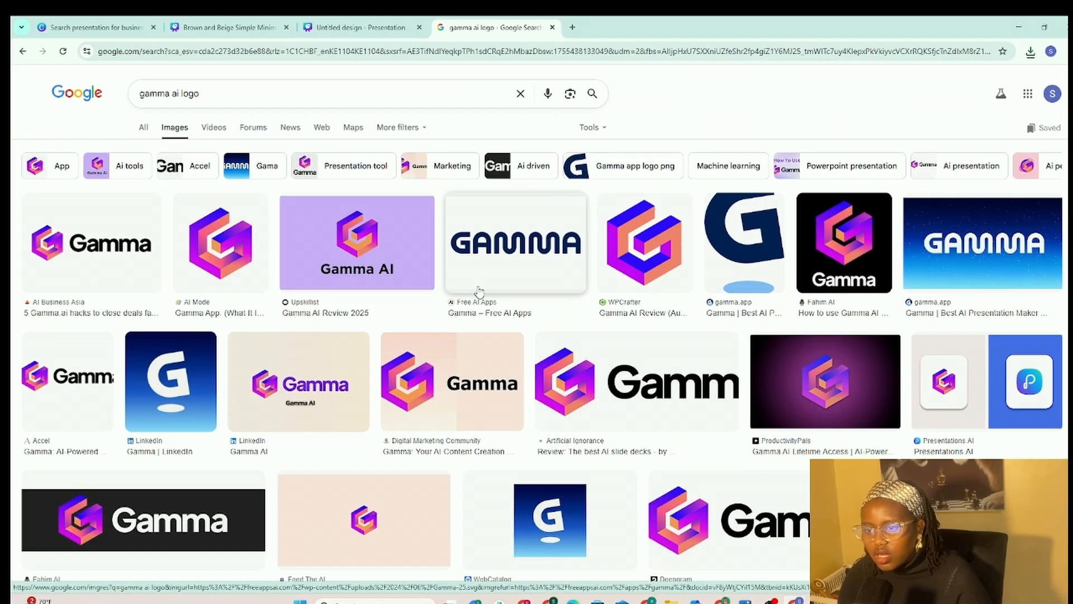
{"action": "left_click", "coordinate": [359, 230]}
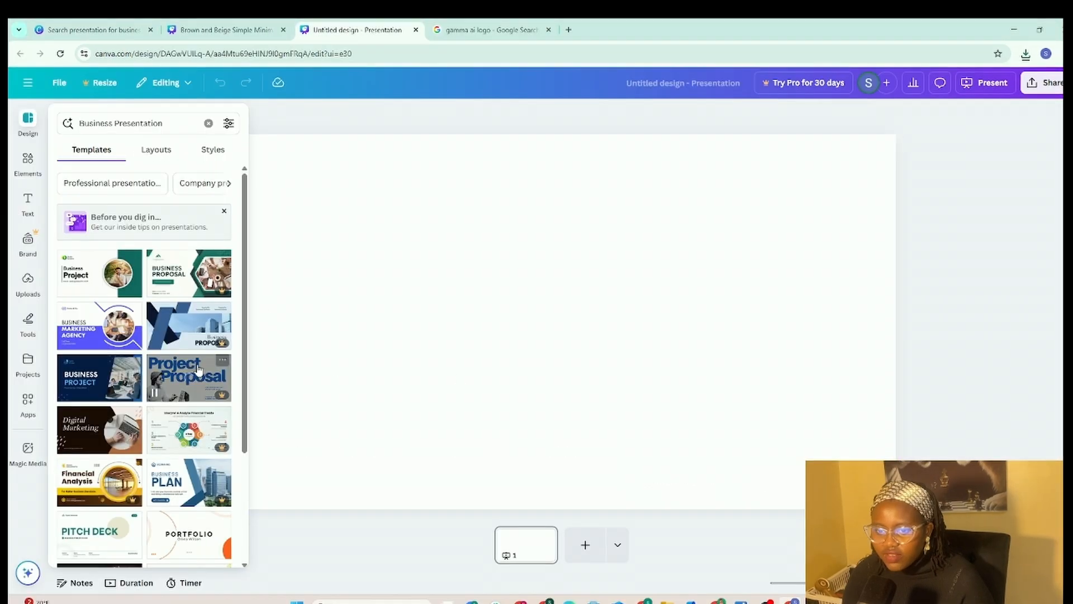
Step: Paste the Gamma AI logo onto slide 4 at about 359 by 263 above the third circle and recolor it with muted green
{"action": "left_click", "coordinate": [226, 28]}
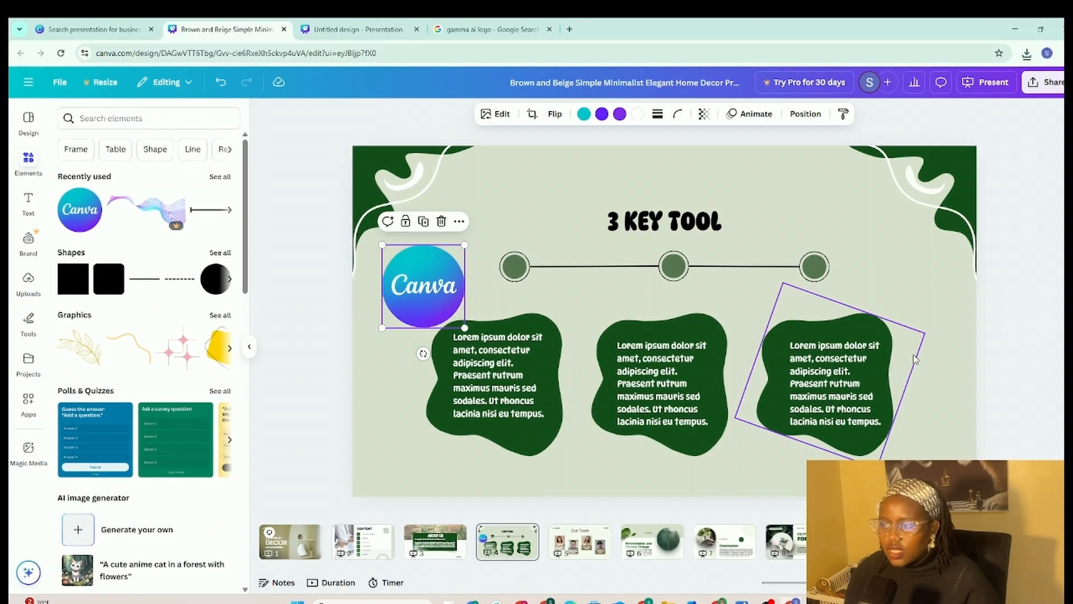
{"action": "key", "text": "ctrl+v"}
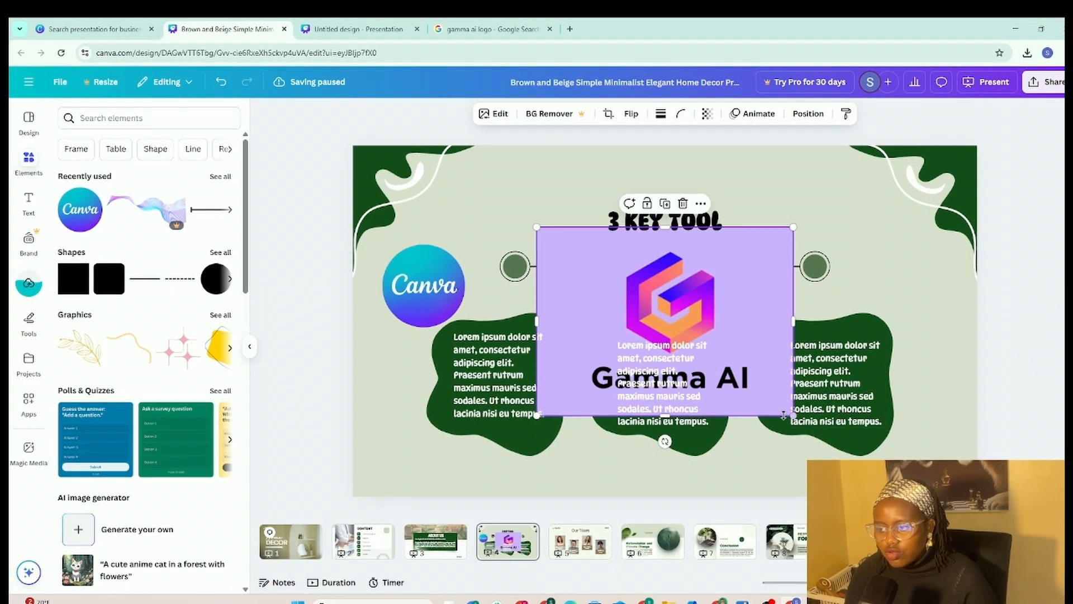
{"action": "left_click_drag", "start_coordinate": [793, 414], "coordinate": [659, 315]}
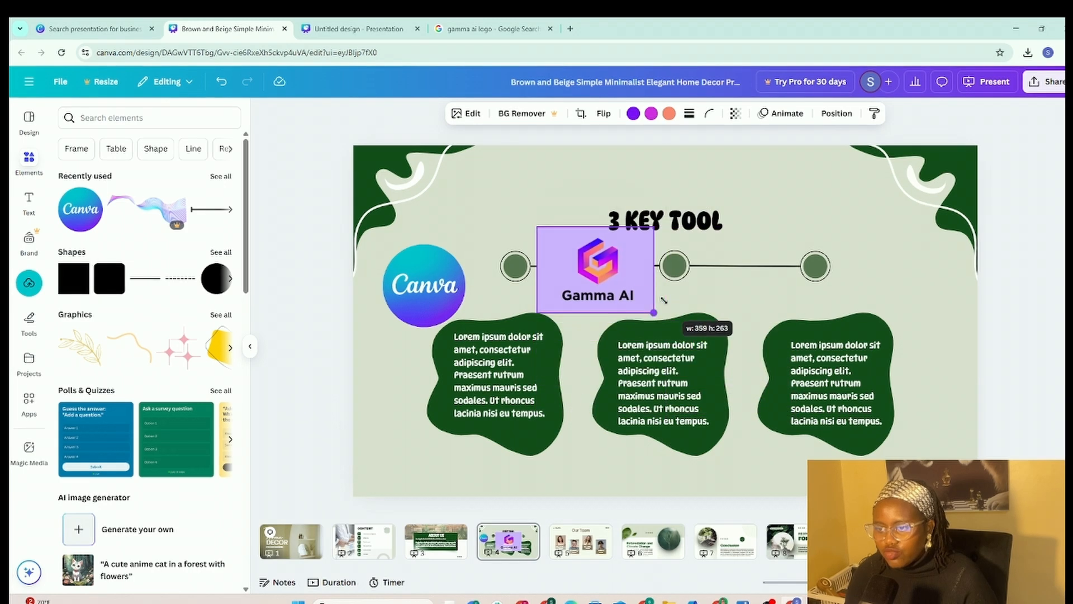
{"action": "left_click_drag", "start_coordinate": [614, 273], "coordinate": [843, 210]}
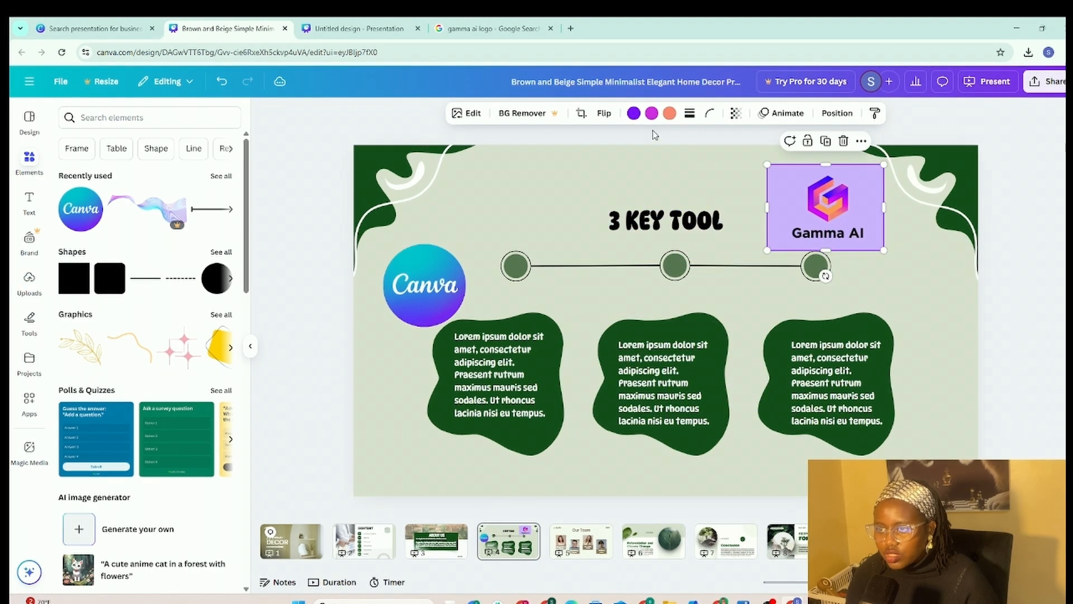
{"action": "left_click", "coordinate": [669, 113]}
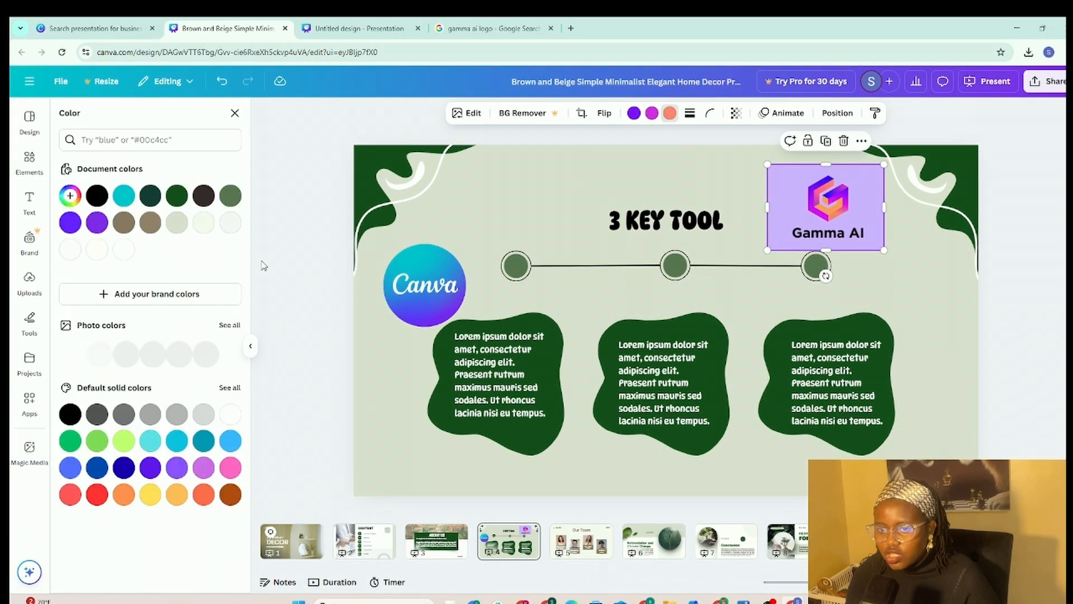
{"action": "left_click", "coordinate": [230, 195]}
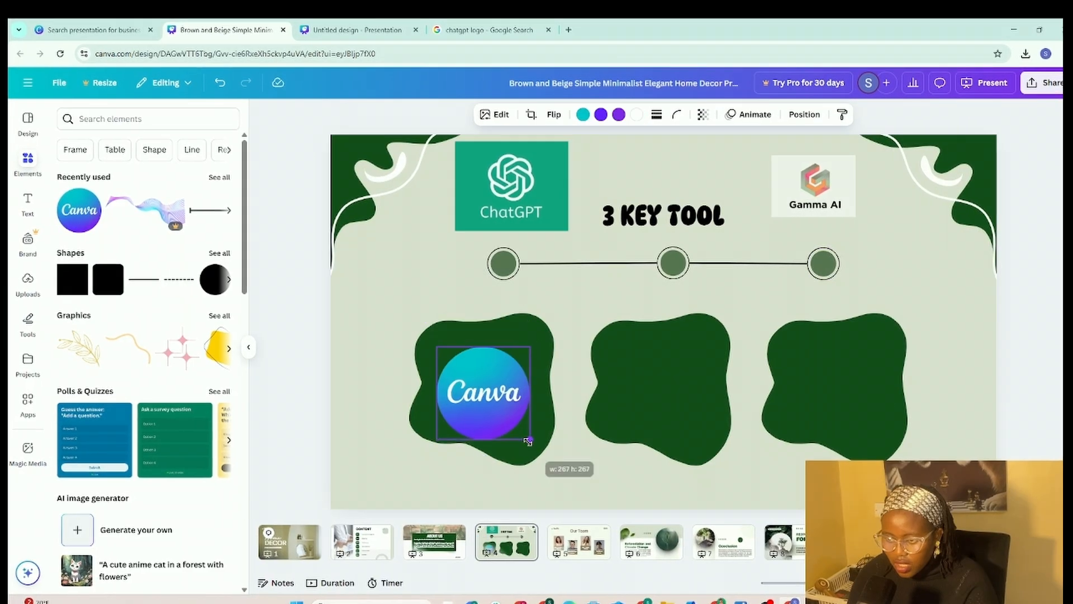
Step: Place the Canva, ChatGPT and Gamma AI logos on the three dark green shapes, in that order from left to right
{"action": "left_click_drag", "start_coordinate": [520, 441], "coordinate": [514, 415]}
{"action": "left_click", "coordinate": [511, 187]}
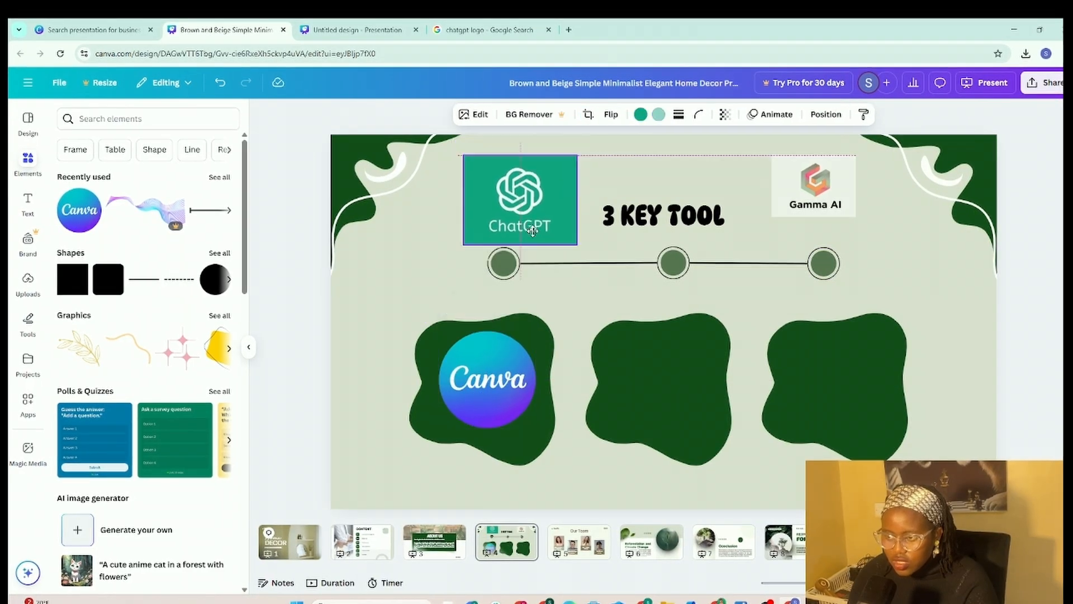
{"action": "left_click_drag", "start_coordinate": [511, 187], "coordinate": [669, 404]}
{"action": "left_click_drag", "start_coordinate": [815, 177], "coordinate": [845, 374]}
{"action": "left_click", "coordinate": [948, 336]}
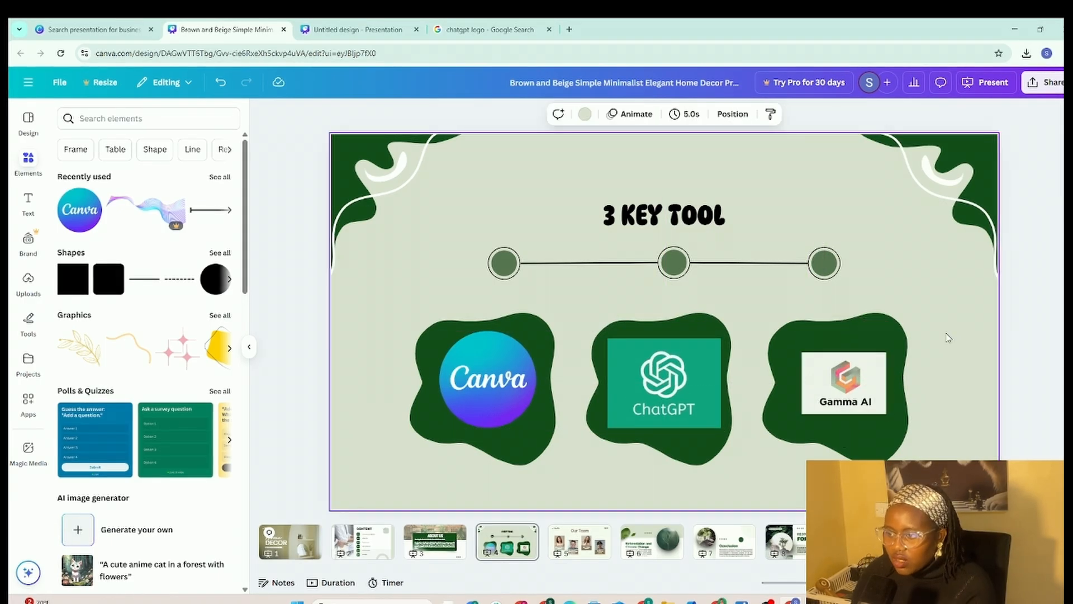
Step: Find frames among the elements, add the soft scalloped round frame to the slide and move it over the first green shape
{"action": "left_click", "coordinate": [70, 150]}
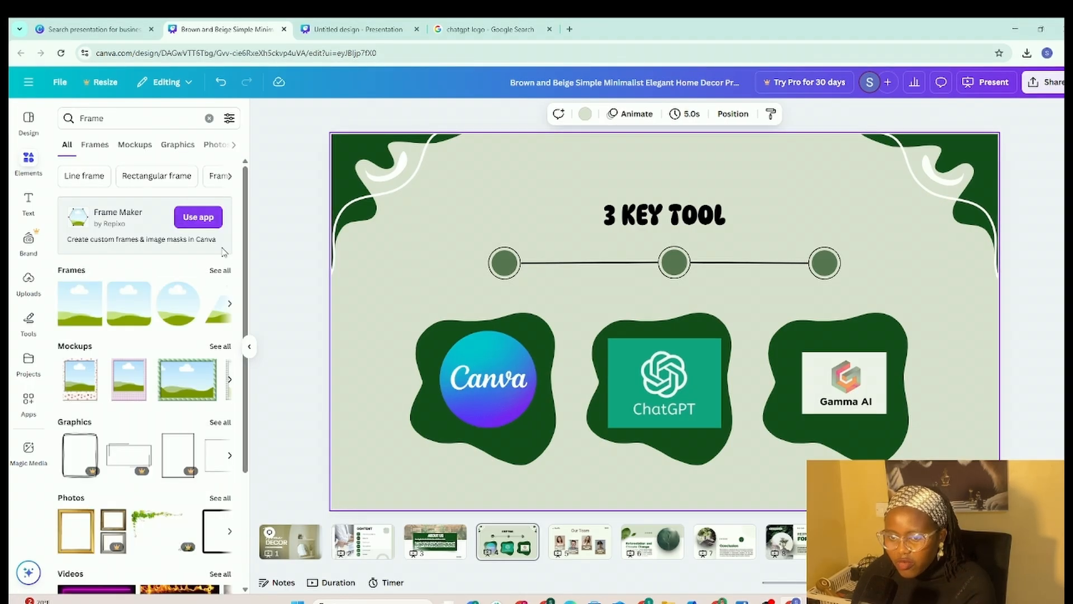
{"action": "left_click", "coordinate": [226, 271]}
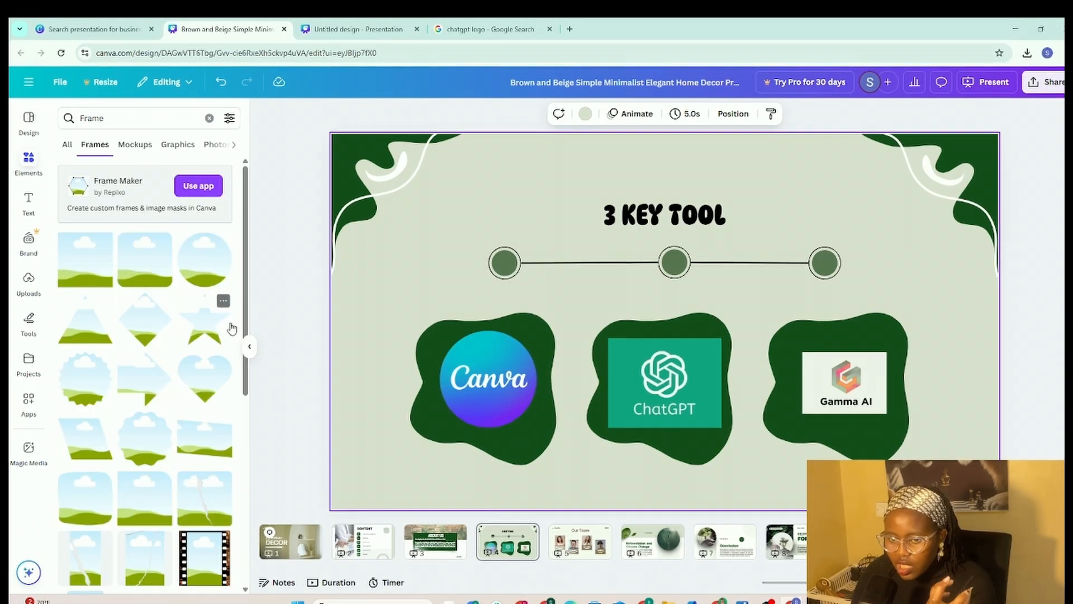
{"action": "scroll", "coordinate": [175, 364], "scroll_direction": "down", "scroll_amount": 2}
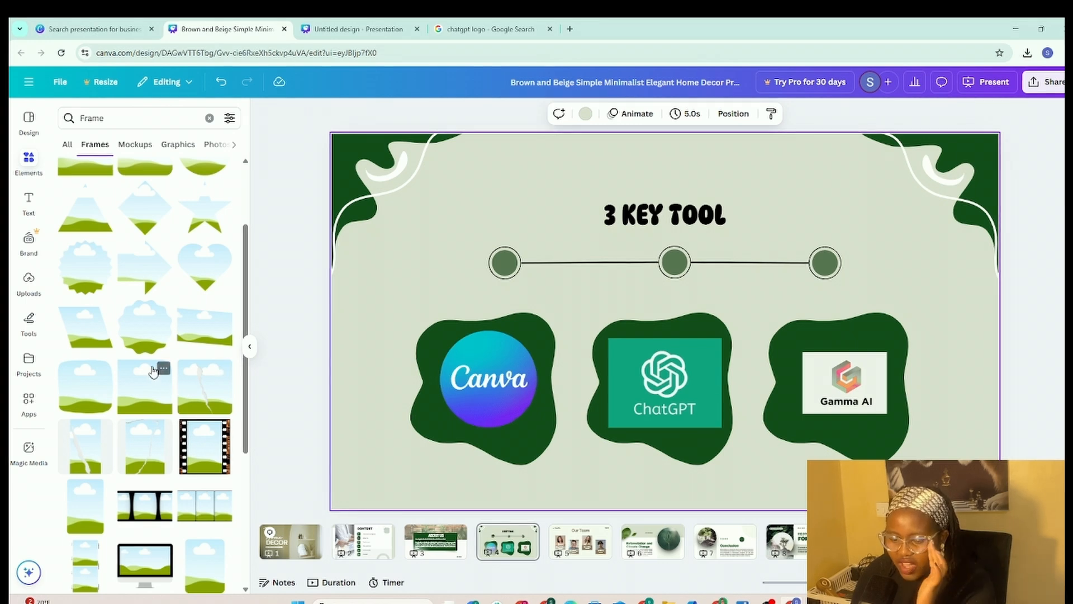
{"action": "left_click", "coordinate": [147, 324]}
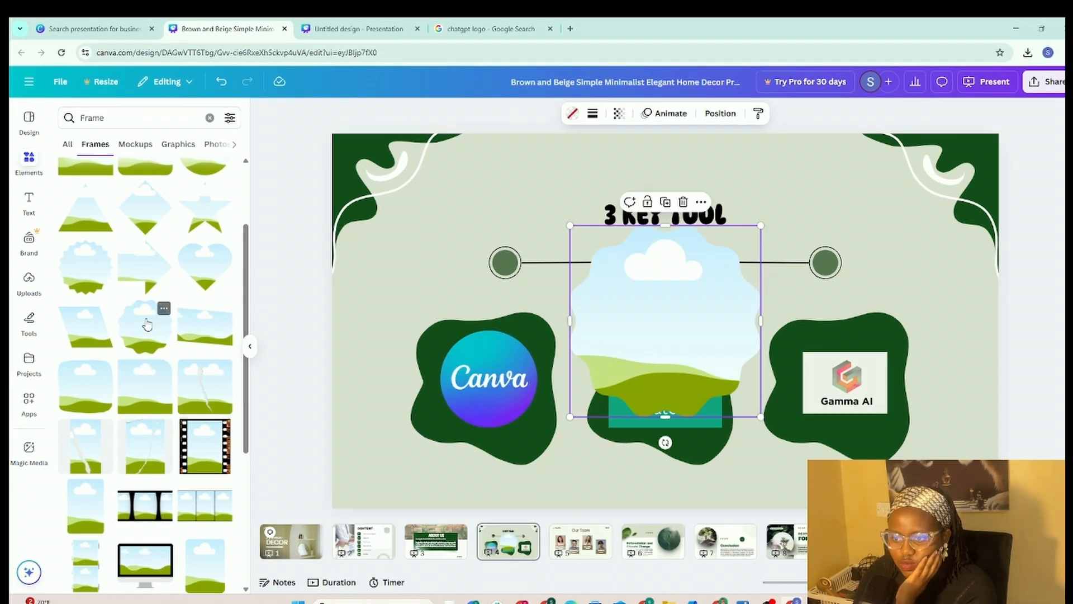
{"action": "left_click_drag", "start_coordinate": [643, 317], "coordinate": [426, 299]}
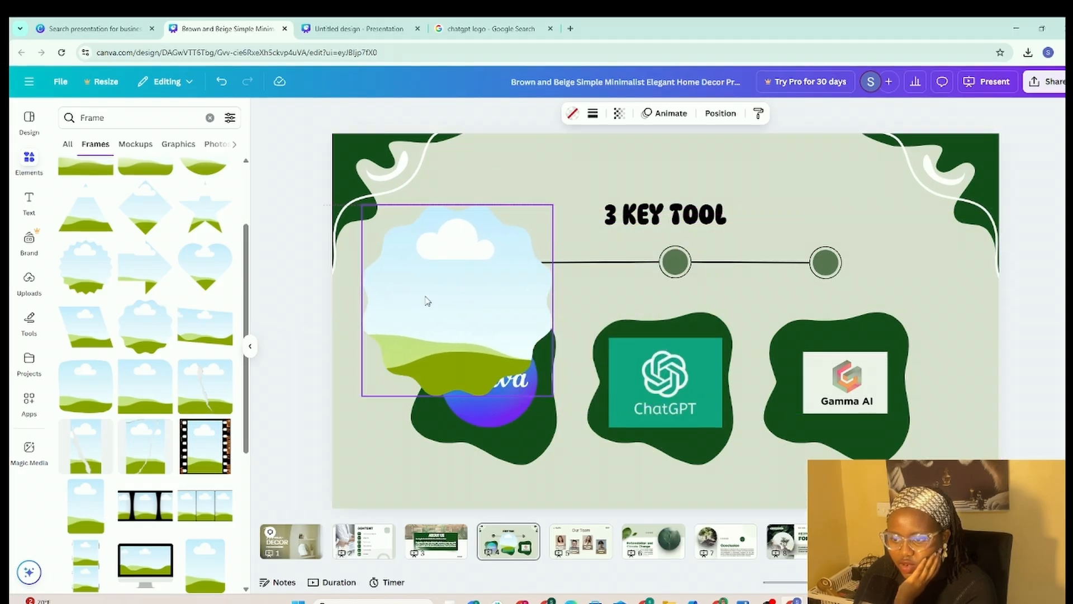
Step: Try to fit a copy of the Canva logo into the scalloped frame, and set it aside below the frame
{"action": "left_click_drag", "start_coordinate": [495, 416], "coordinate": [528, 465]}
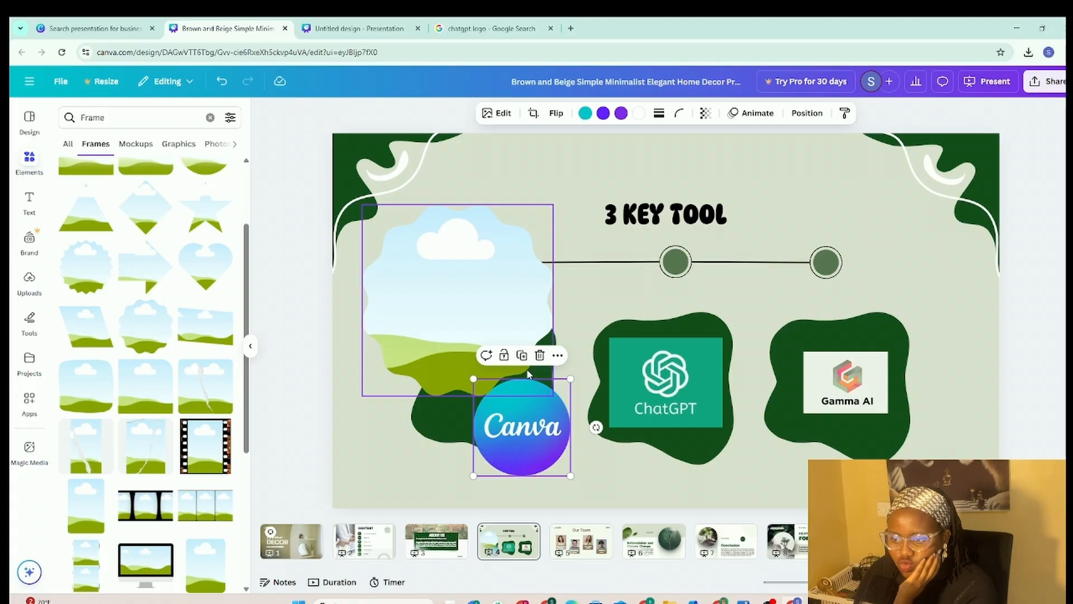
{"action": "left_click_drag", "start_coordinate": [528, 388], "coordinate": [478, 297]}
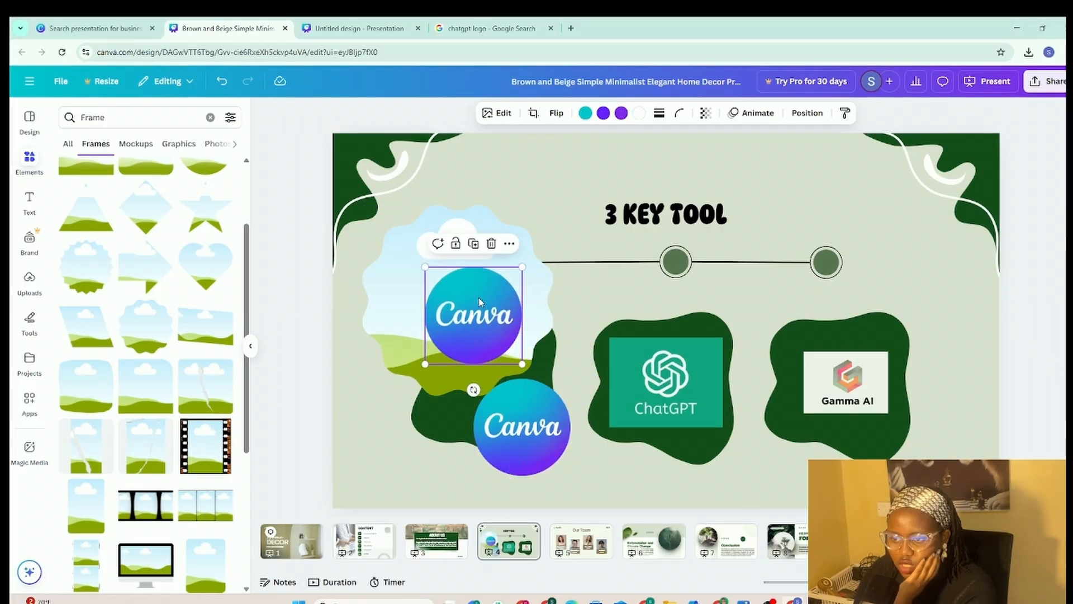
{"action": "double_click", "coordinate": [478, 297]}
{"action": "left_click", "coordinate": [534, 313]}
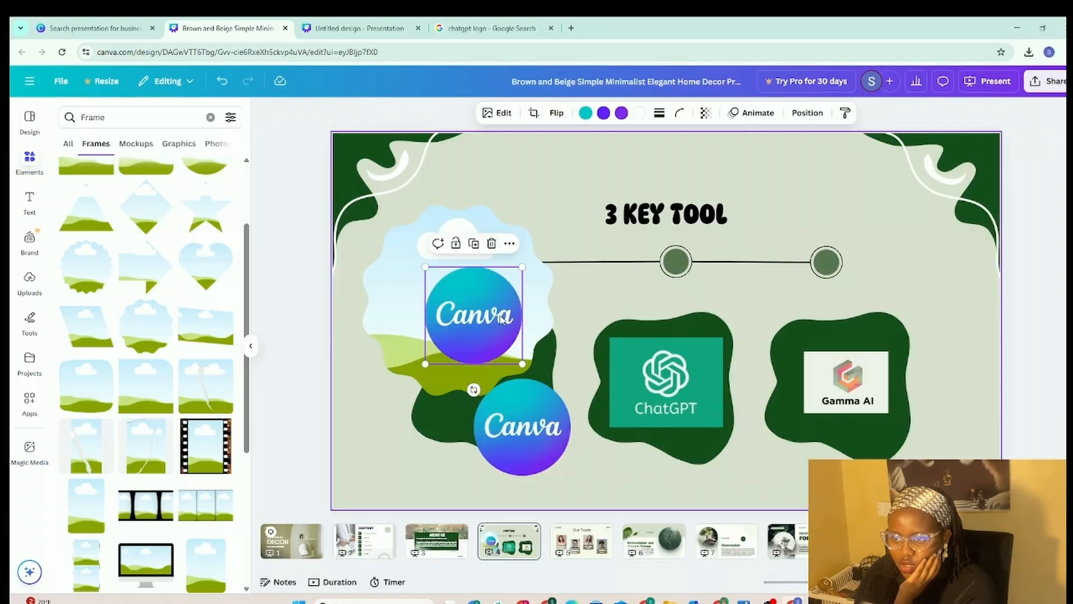
{"action": "right_click", "coordinate": [463, 318]}
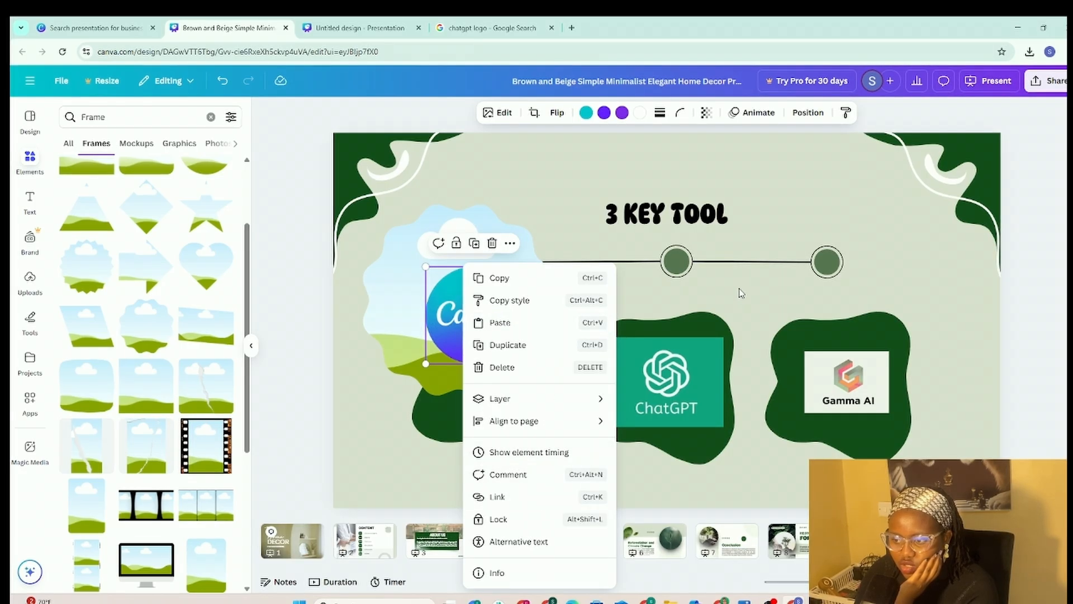
{"action": "left_click_drag", "start_coordinate": [480, 296], "coordinate": [423, 429]}
Step: Fill the scalloped frame with the ChatGPT logo and position it over the middle green shape
{"action": "left_click", "coordinate": [438, 278]}
{"action": "left_click_drag", "start_coordinate": [438, 277], "coordinate": [608, 232]}
{"action": "left_click", "coordinate": [643, 386]}
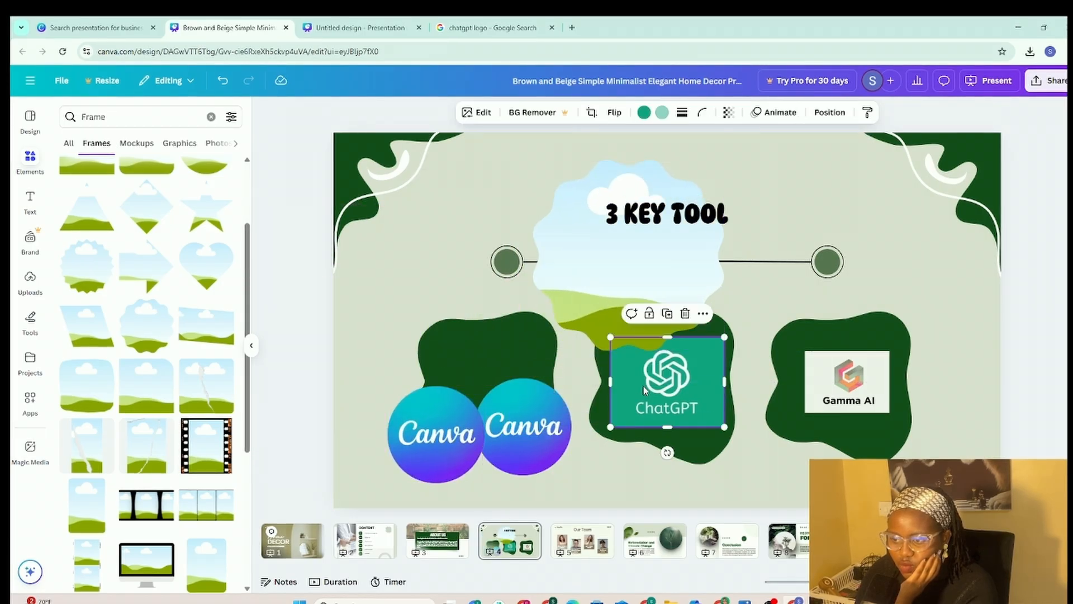
{"action": "left_click_drag", "start_coordinate": [642, 386], "coordinate": [621, 263]}
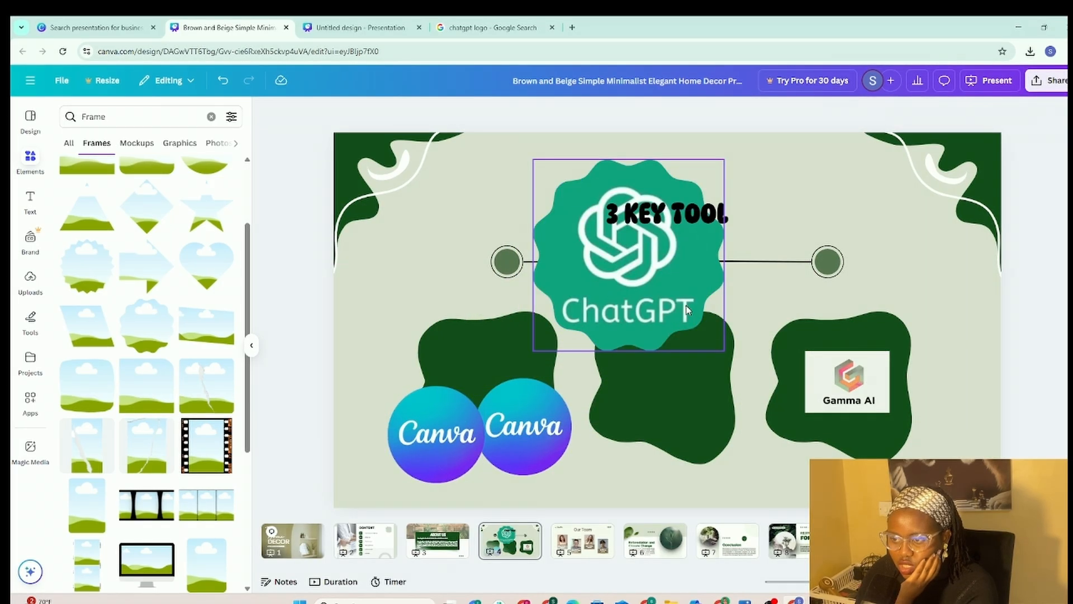
{"action": "left_click_drag", "start_coordinate": [657, 295], "coordinate": [682, 377]}
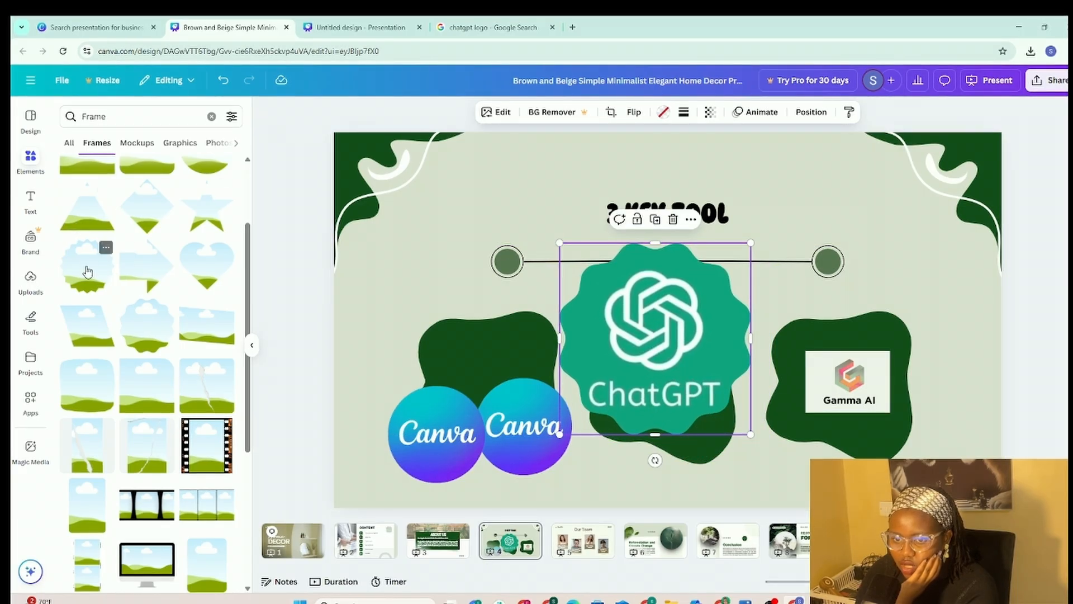
Step: Add a jagged round frame above the third green shape, fill it with the Gamma AI logo and shrink it slightly
{"action": "left_click", "coordinate": [87, 272]}
{"action": "left_click_drag", "start_coordinate": [655, 334], "coordinate": [812, 293]}
{"action": "left_click_drag", "start_coordinate": [830, 396], "coordinate": [804, 293]}
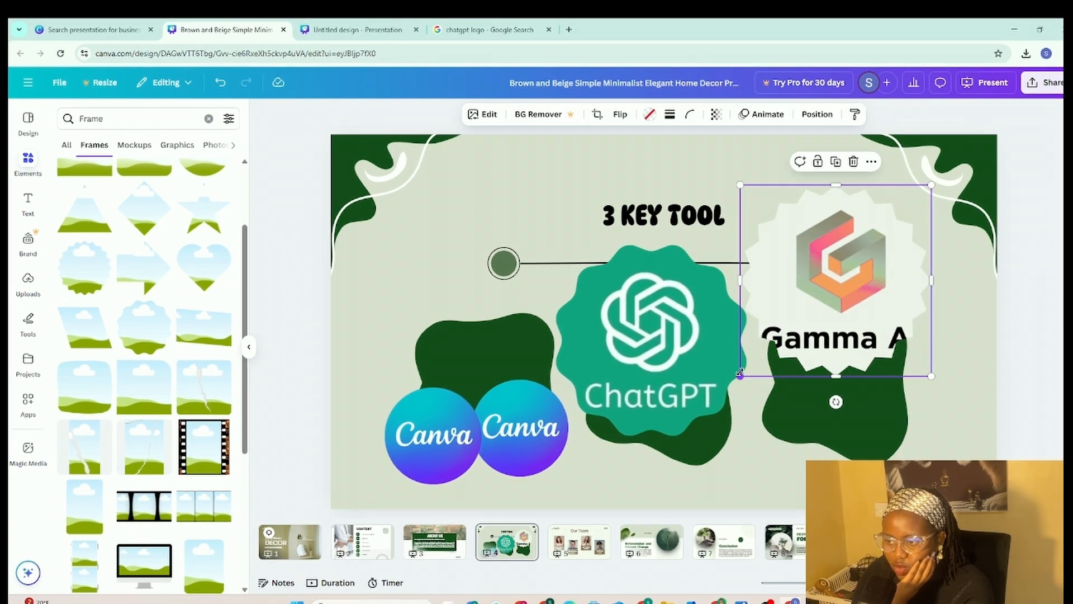
{"action": "mouse_move", "coordinate": [740, 373]}
{"action": "left_mouse_down"}
{"action": "mouse_move", "coordinate": [760, 359]}
{"action": "mouse_move", "coordinate": [748, 369]}
{"action": "left_mouse_up"}
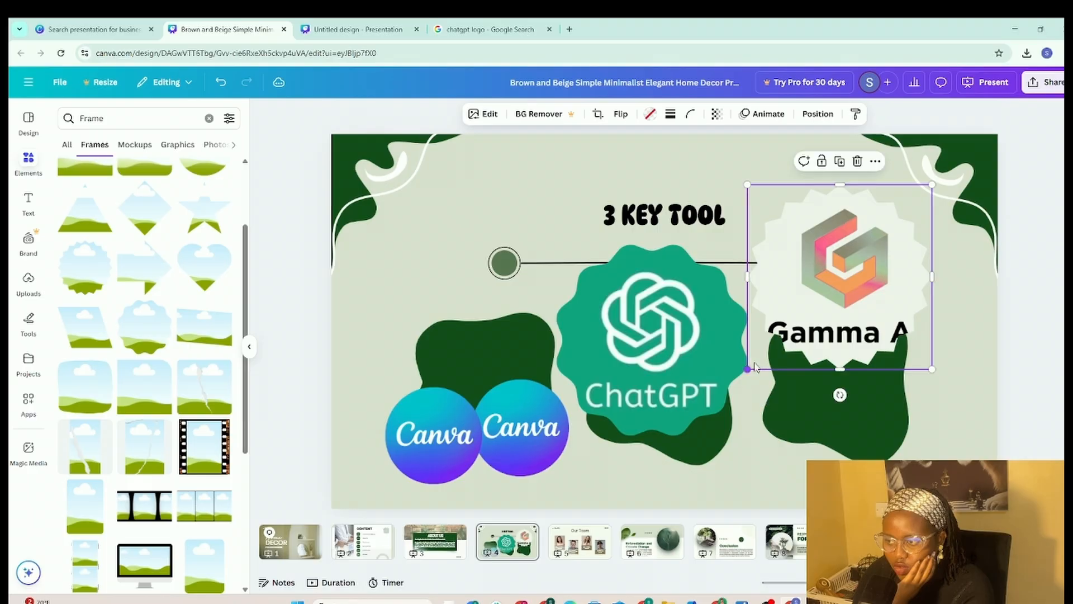
Step: Adjust the crop of the Gamma AI logo inside its jagged frame, shifting the image slightly left
{"action": "double_click", "coordinate": [841, 318]}
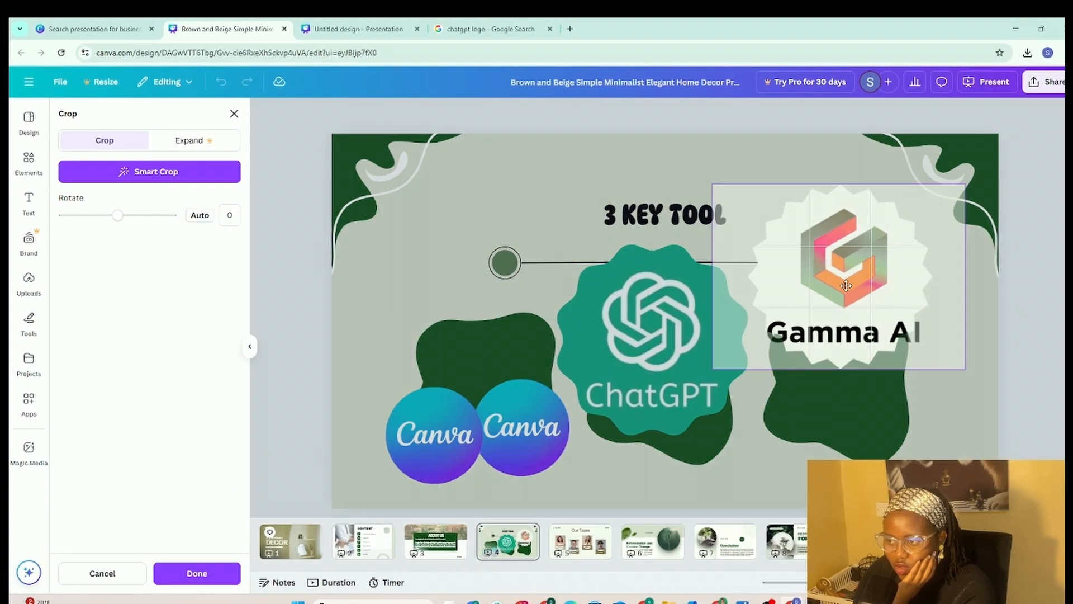
{"action": "left_click_drag", "start_coordinate": [847, 283], "coordinate": [842, 262]}
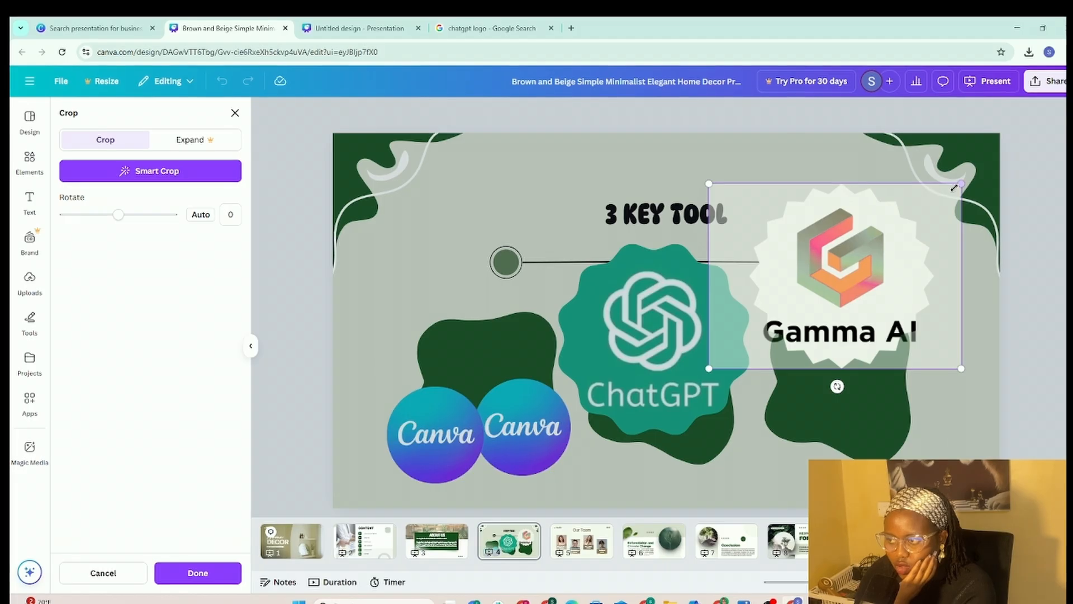
{"action": "left_click_drag", "start_coordinate": [959, 184], "coordinate": [899, 230]}
{"action": "mouse_move", "coordinate": [973, 119]}
{"action": "left_mouse_down"}
{"action": "mouse_move", "coordinate": [927, 118]}
{"action": "mouse_move", "coordinate": [975, 121]}
{"action": "left_mouse_up"}
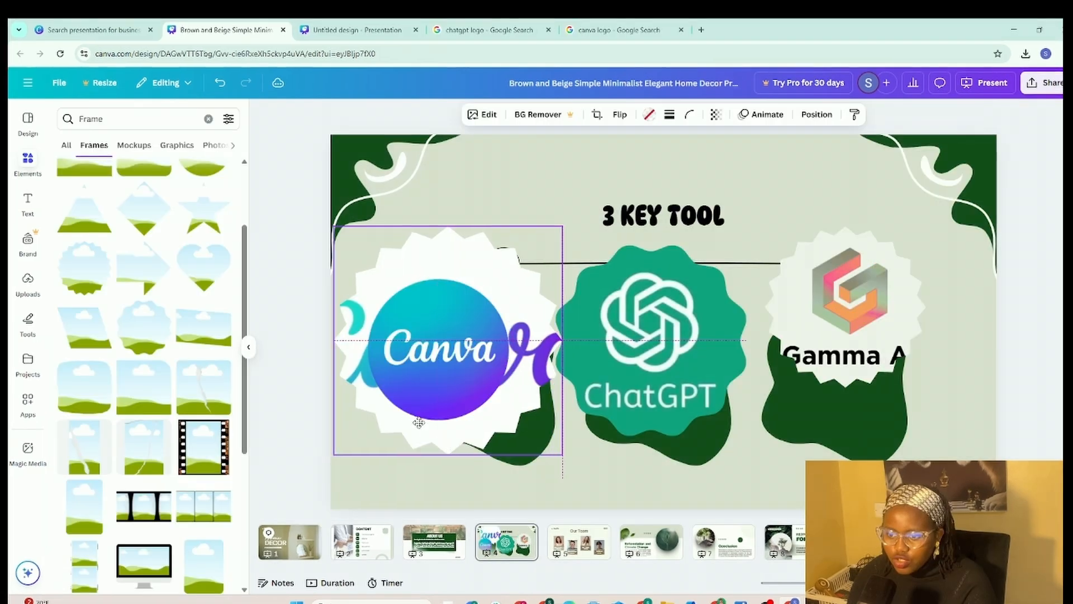
Step: Center the round Canva logo on the white jagged frame over the first green shape
{"action": "left_click", "coordinate": [444, 363]}
{"action": "left_click_drag", "start_coordinate": [444, 364], "coordinate": [455, 353]}
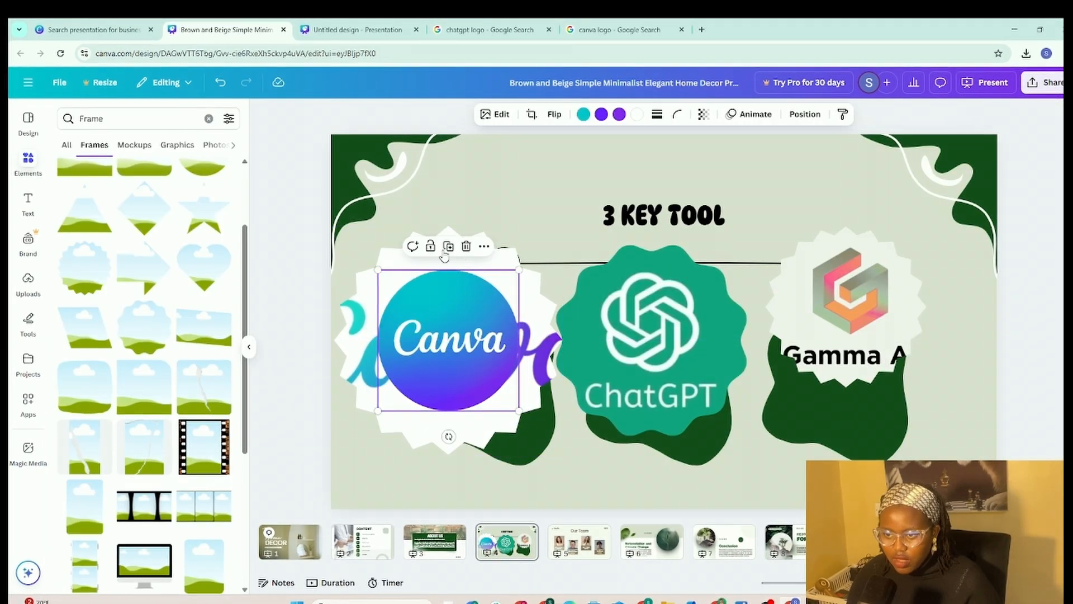
Step: Group the round Canva logo with the white jagged frame behind it
{"action": "left_click", "coordinate": [546, 288]}
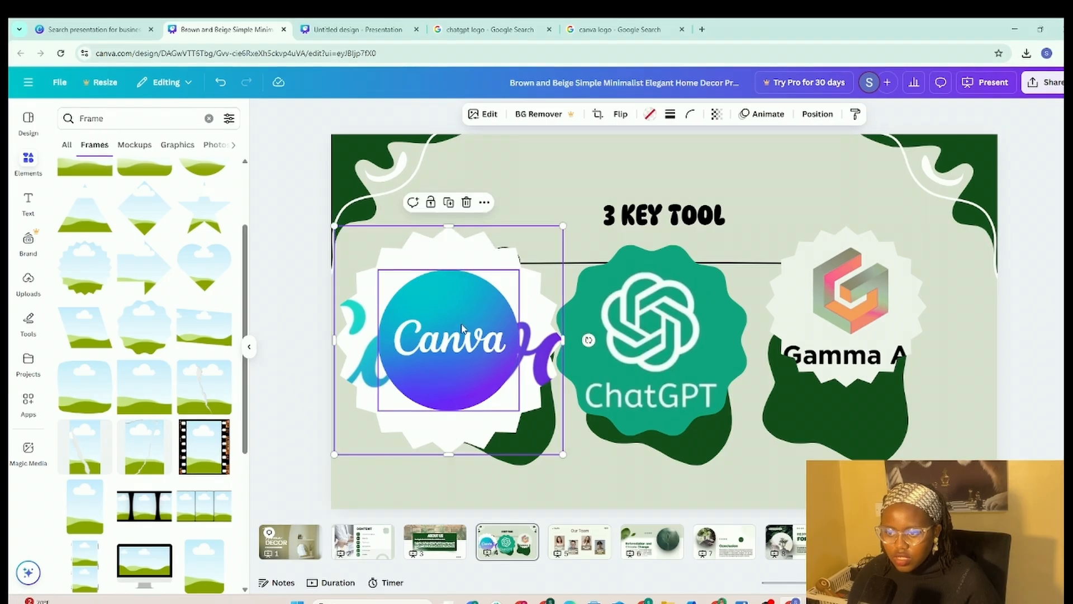
{"action": "left_click", "coordinate": [541, 324]}
{"action": "left_click", "coordinate": [545, 316]}
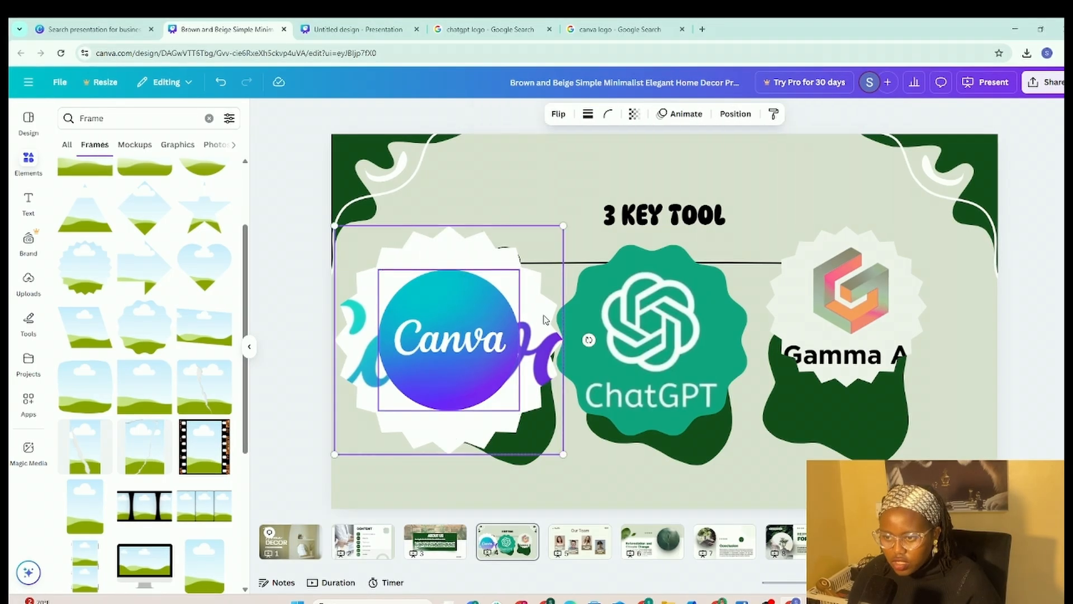
{"action": "right_click", "coordinate": [545, 314]}
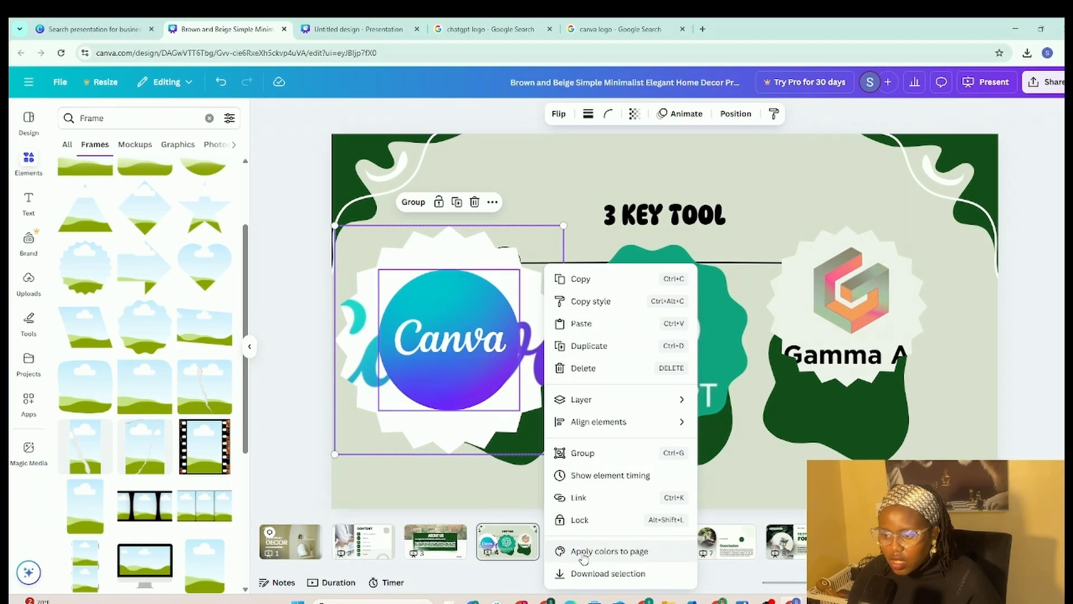
{"action": "left_click", "coordinate": [583, 452]}
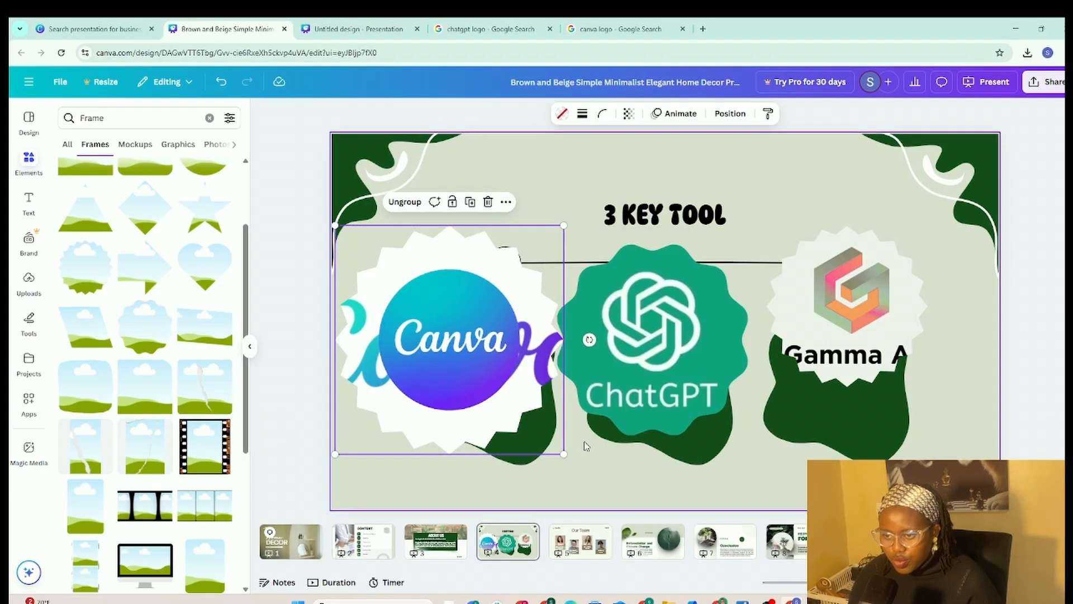
Step: Move the grouped Canva logo off the first green shape and delete that shape
{"action": "left_click_drag", "start_coordinate": [493, 274], "coordinate": [770, 138]}
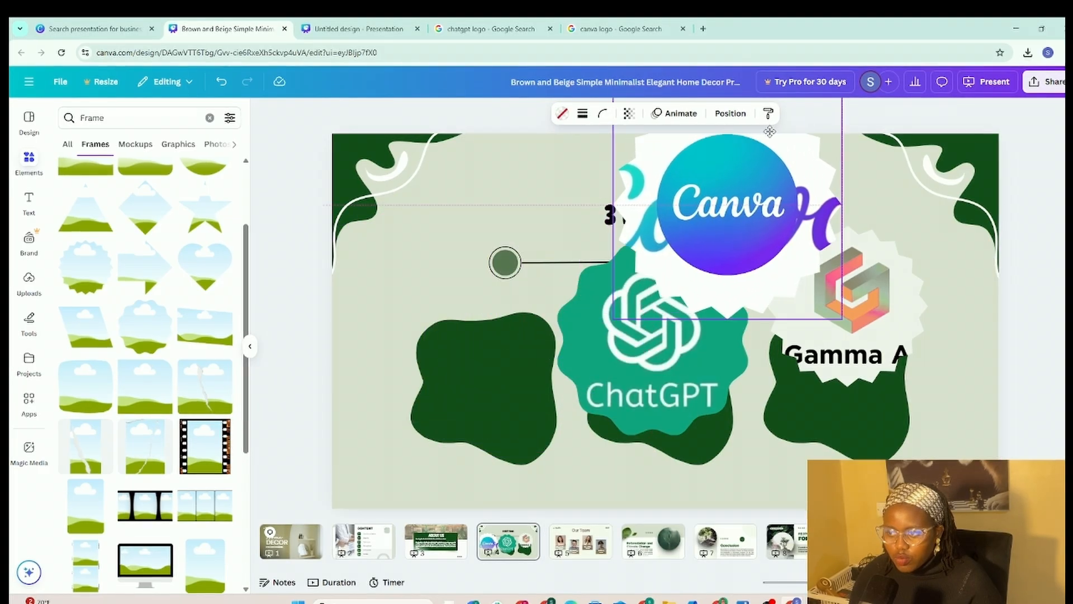
{"action": "left_click", "coordinate": [481, 392]}
{"action": "key", "text": "Delete"}
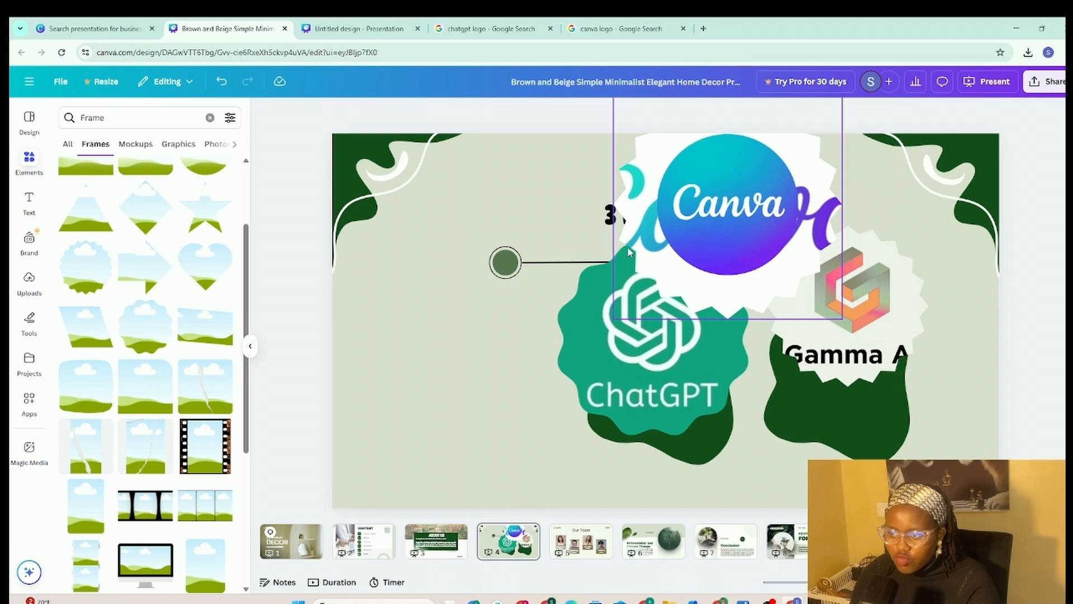
Step: Return the grouped Canva logo to its place below the first timeline circle and shrink it
{"action": "left_click", "coordinate": [689, 231]}
{"action": "left_click_drag", "start_coordinate": [689, 232], "coordinate": [413, 406]}
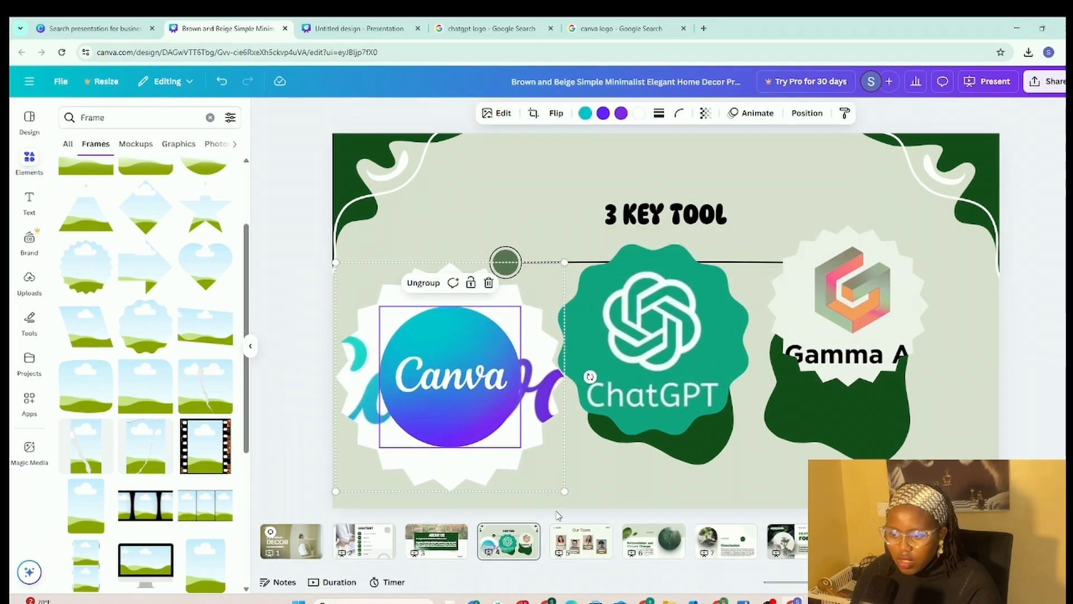
{"action": "left_click_drag", "start_coordinate": [565, 492], "coordinate": [505, 367]}
{"action": "left_click_drag", "start_coordinate": [426, 356], "coordinate": [451, 394]}
Step: Shift the ChatGPT logo slightly and delete the middle green shape behind it
{"action": "left_click_drag", "start_coordinate": [613, 367], "coordinate": [647, 406]}
{"action": "left_click", "coordinate": [653, 398]}
{"action": "key", "text": "Delete"}
{"action": "left_click", "coordinate": [441, 223]}
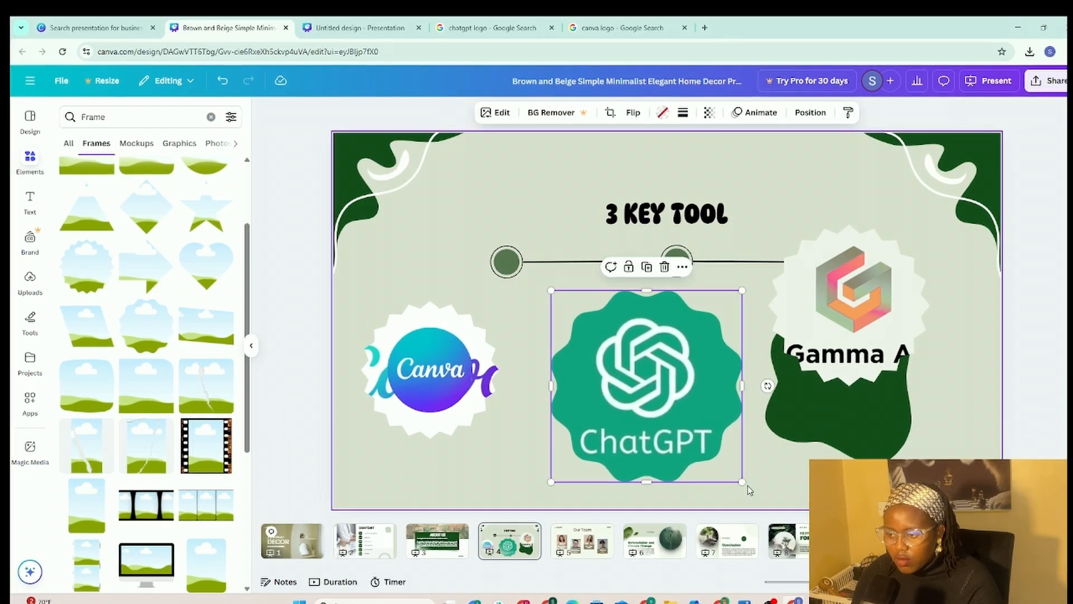
Step: Shrink the framed ChatGPT logo and place it below the middle timeline circle
{"action": "left_click_drag", "start_coordinate": [743, 482], "coordinate": [708, 377]}
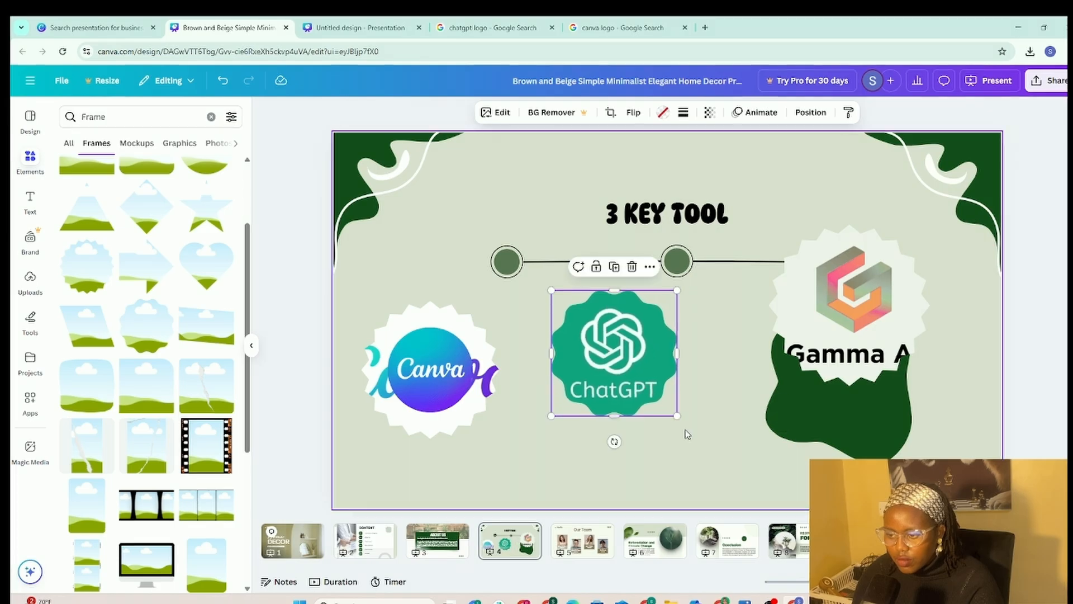
{"action": "left_click_drag", "start_coordinate": [677, 416], "coordinate": [707, 444]}
{"action": "left_click_drag", "start_coordinate": [702, 393], "coordinate": [733, 411]}
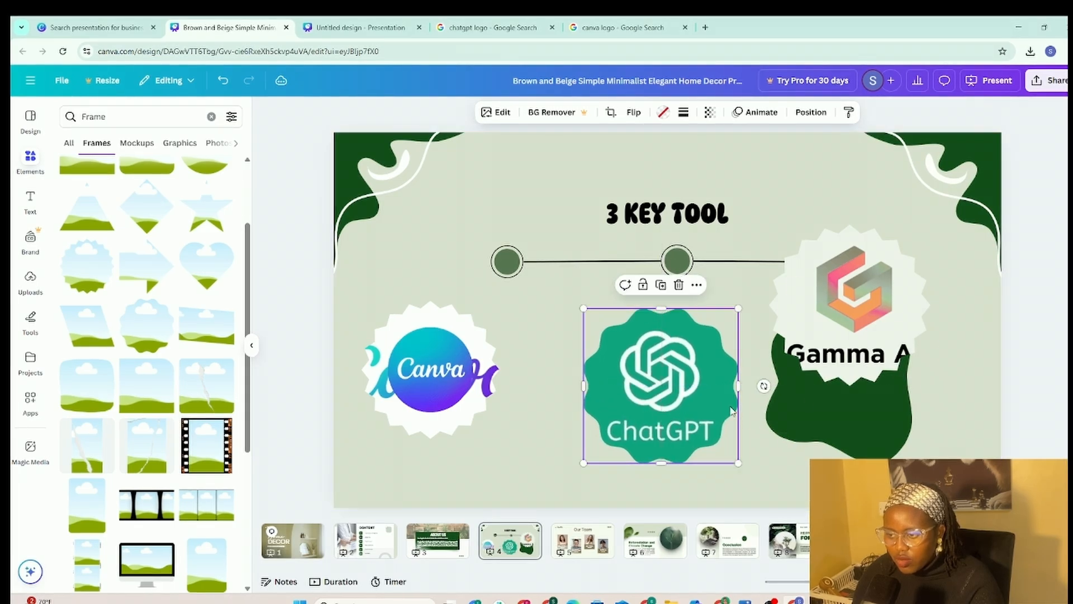
Step: Move the framed Gamma AI logo aside, delete the third green shape, and put the logo in its place
{"action": "left_click_drag", "start_coordinate": [852, 290], "coordinate": [662, 286]}
{"action": "left_click", "coordinate": [882, 388]}
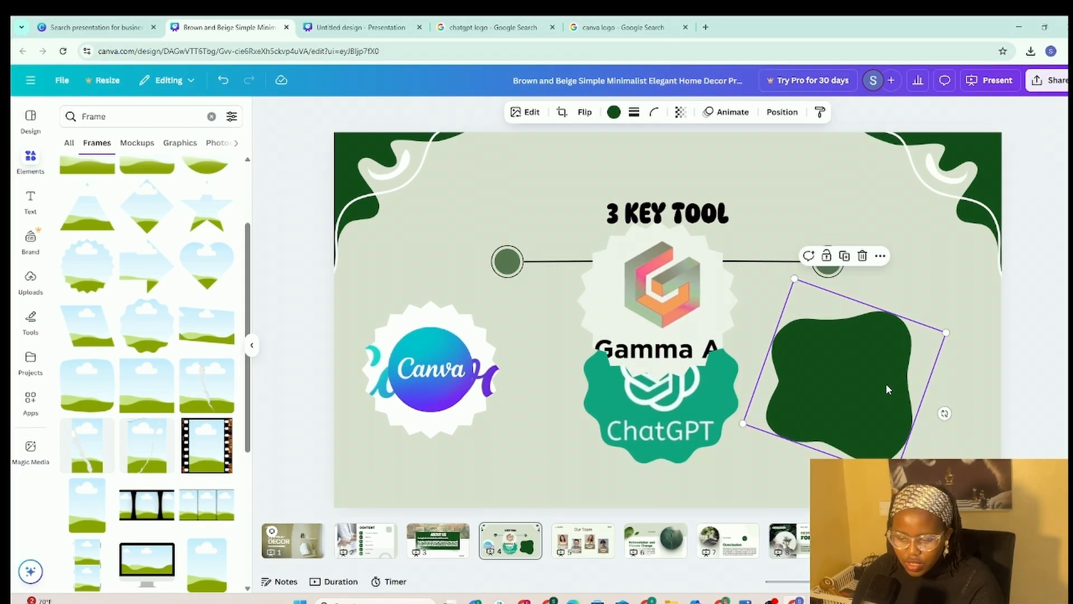
{"action": "key", "text": "Delete"}
{"action": "left_click_drag", "start_coordinate": [685, 325], "coordinate": [881, 400]}
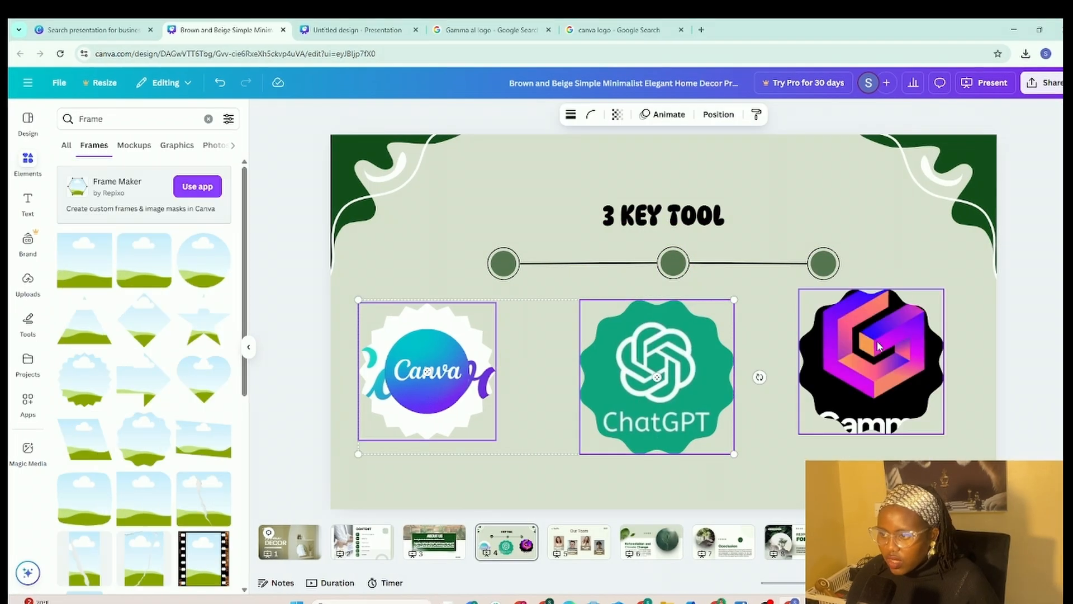
Step: Tidy up the three framed logos into an evenly spaced, middle-aligned row and center the row across the slide
{"action": "left_click", "coordinate": [876, 345], "text": "shift"}
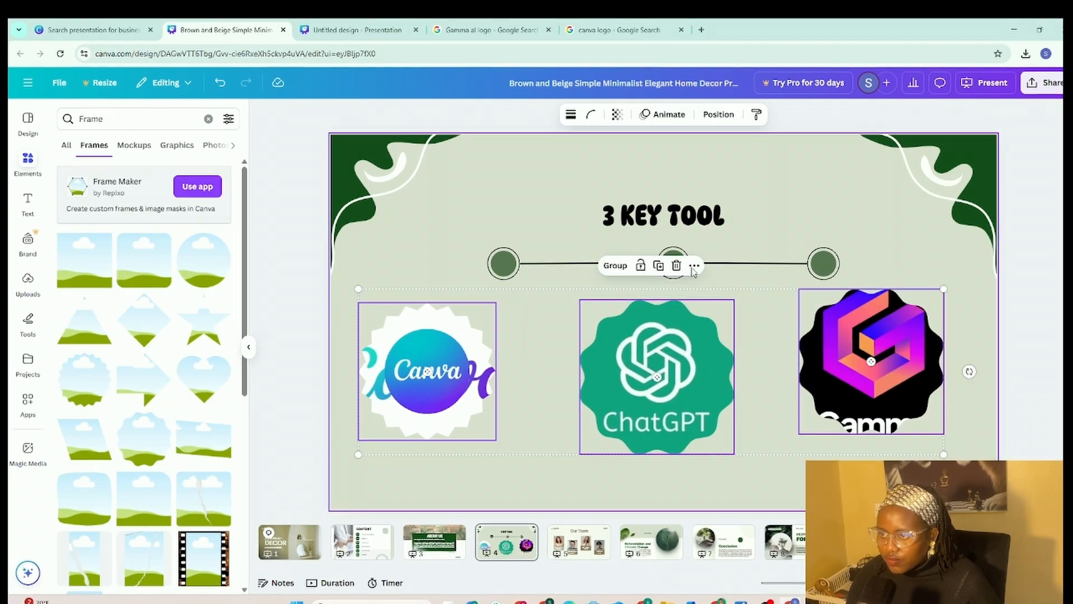
{"action": "left_click", "coordinate": [718, 114]}
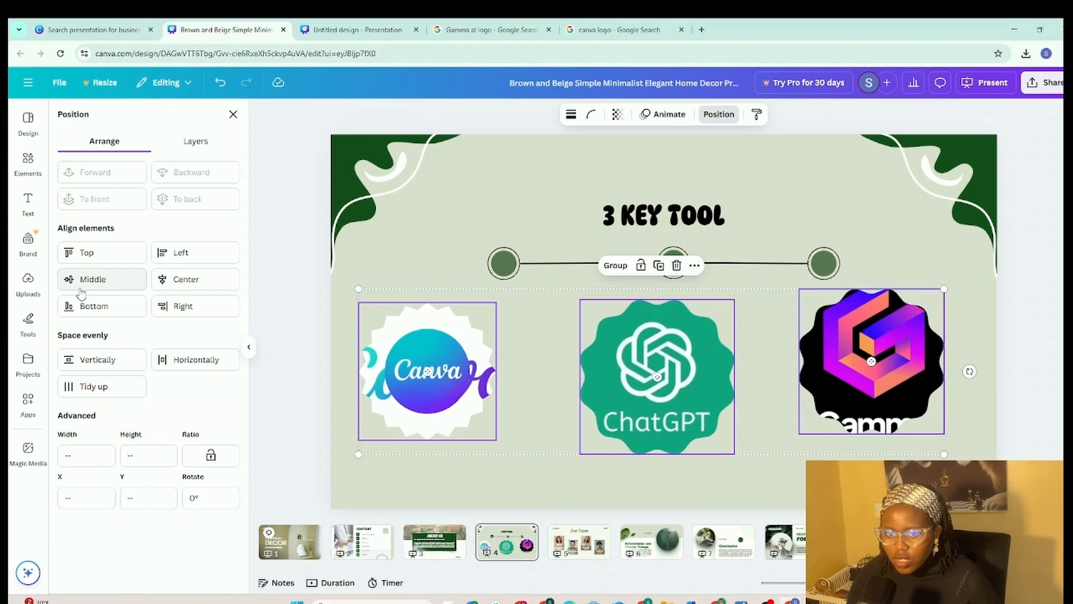
{"action": "left_click", "coordinate": [98, 384]}
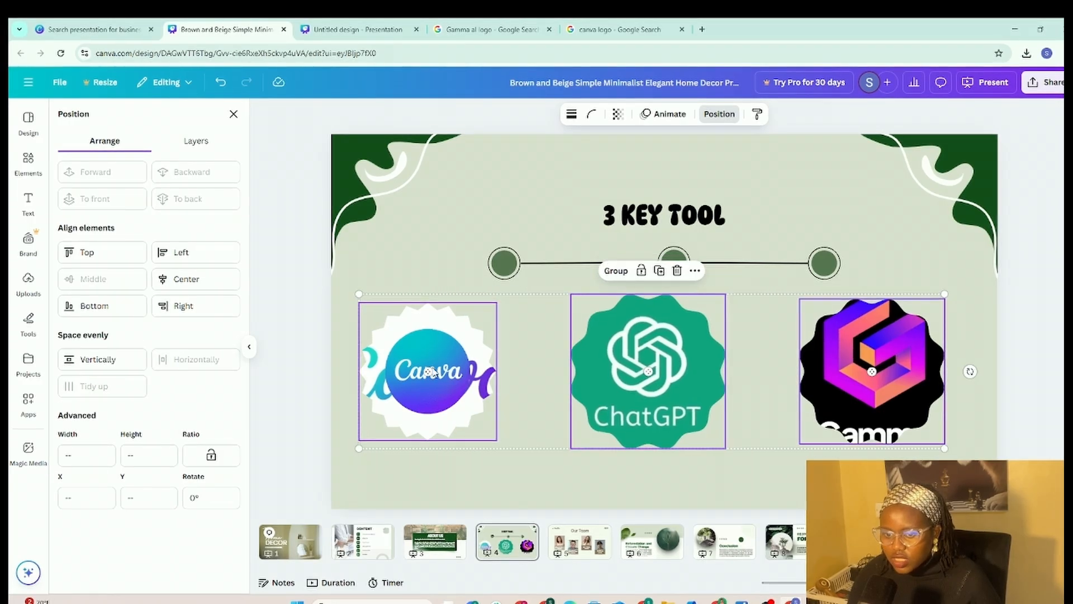
{"action": "left_click", "coordinate": [94, 358]}
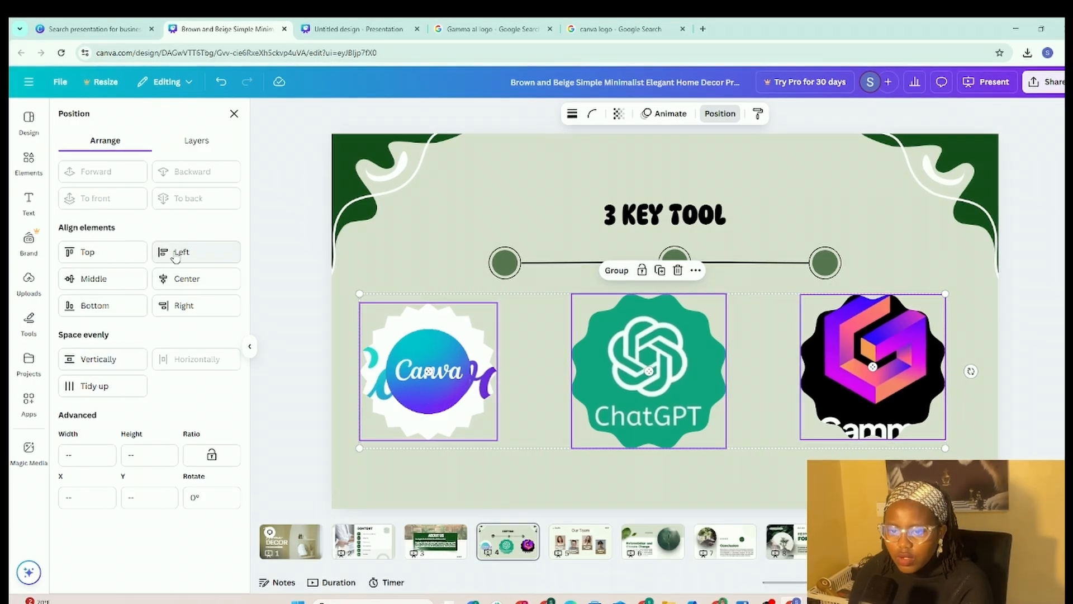
{"action": "left_click", "coordinate": [95, 278]}
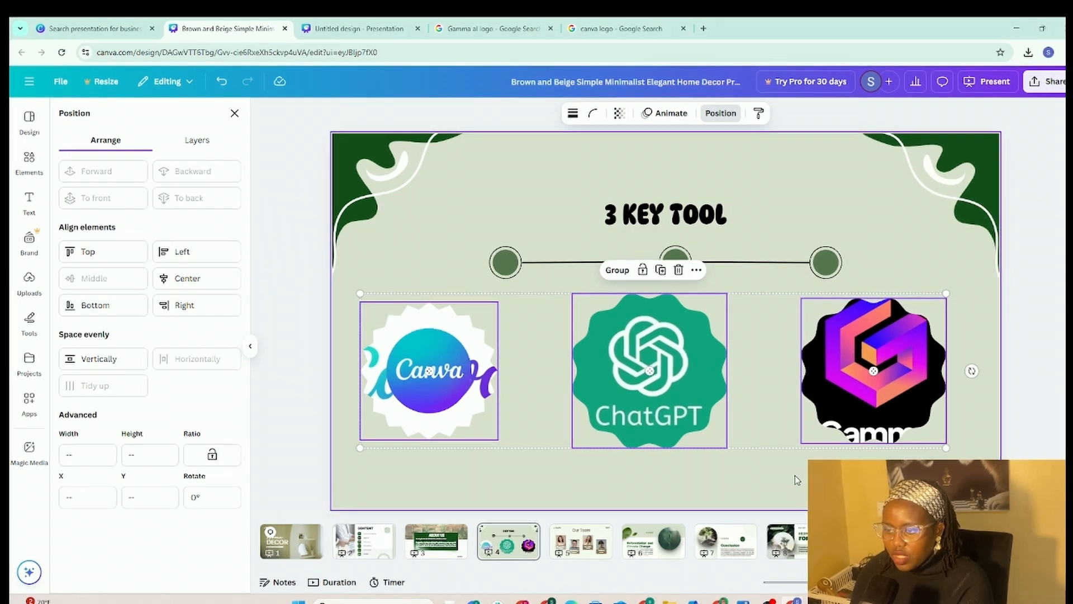
{"action": "left_click_drag", "start_coordinate": [747, 417], "coordinate": [752, 419]}
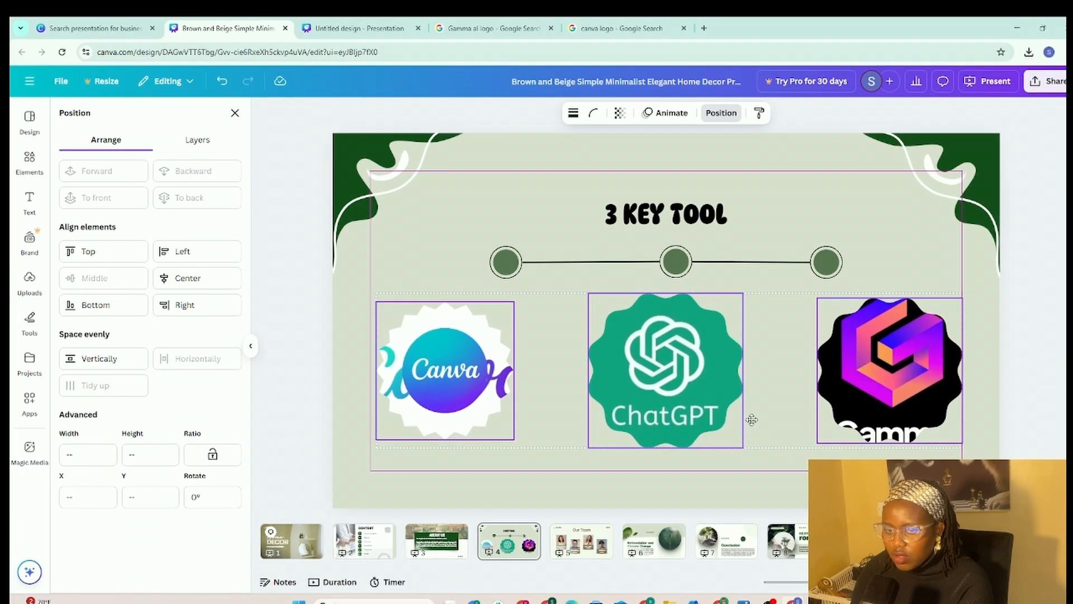
Step: Try even vertical spacing on the three logos, returning them to the middle-aligned row each time
{"action": "left_click", "coordinate": [105, 362]}
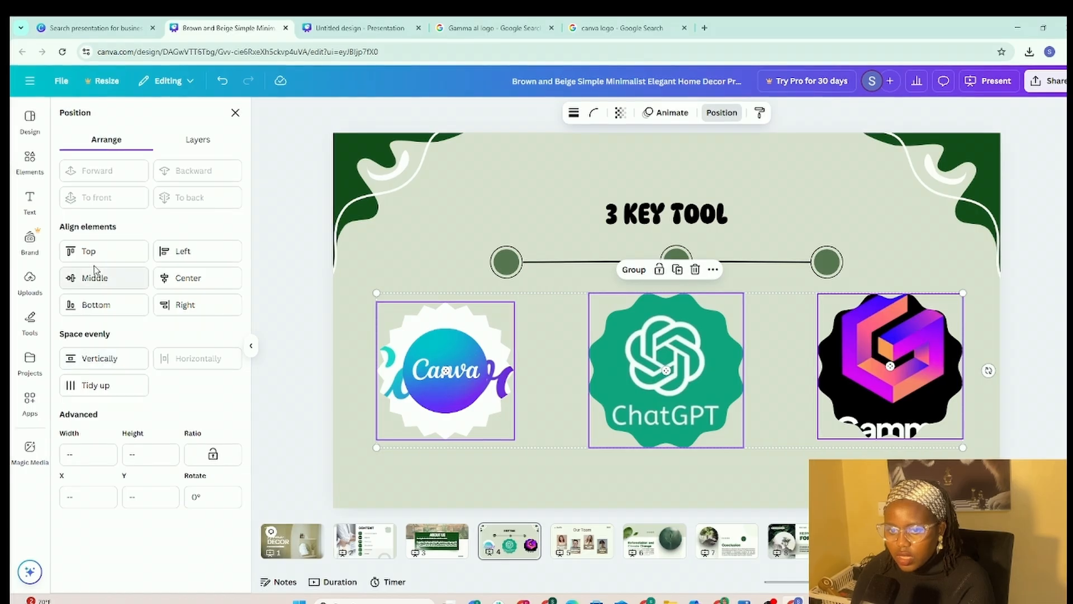
{"action": "left_click", "coordinate": [99, 285]}
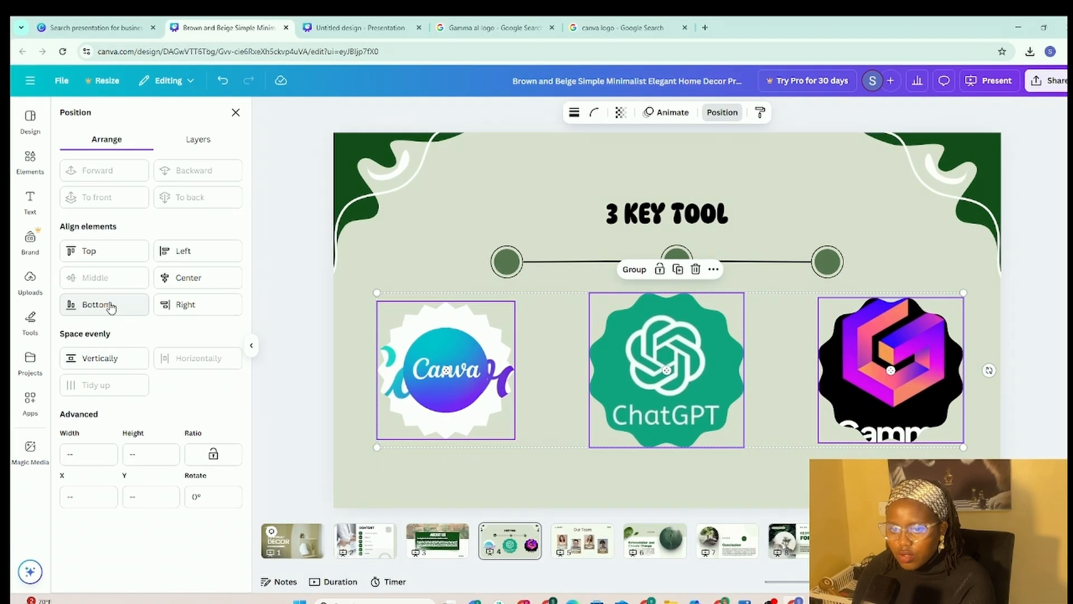
{"action": "left_click", "coordinate": [104, 365]}
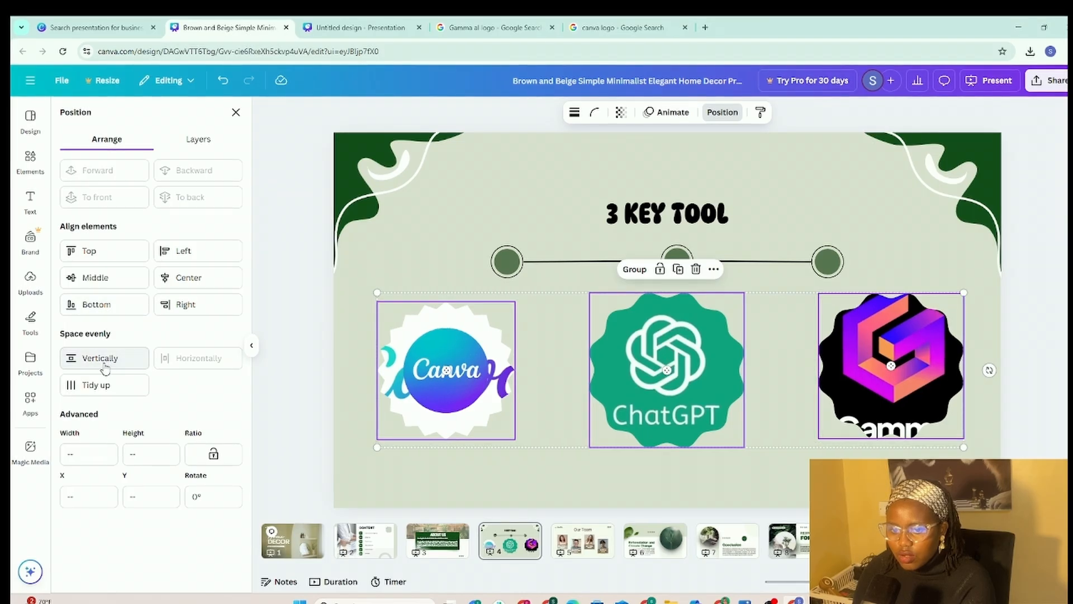
{"action": "left_click", "coordinate": [105, 386]}
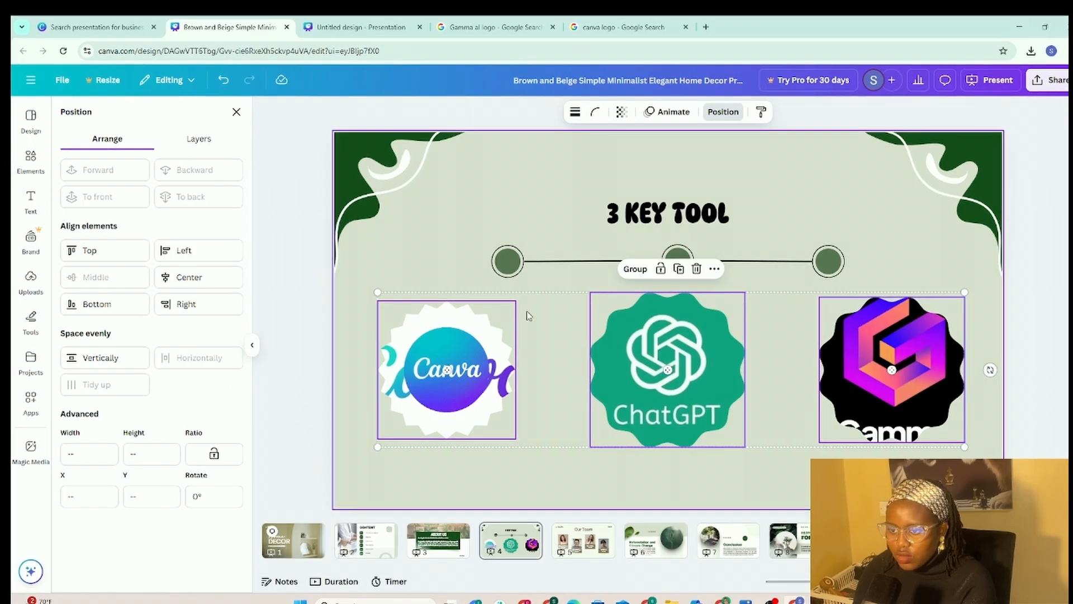
Step: Set all three framed logos to 445 px wide and 445.9 px high, matching the ChatGPT logo, and tidy up their spacing
{"action": "left_click", "coordinate": [615, 342]}
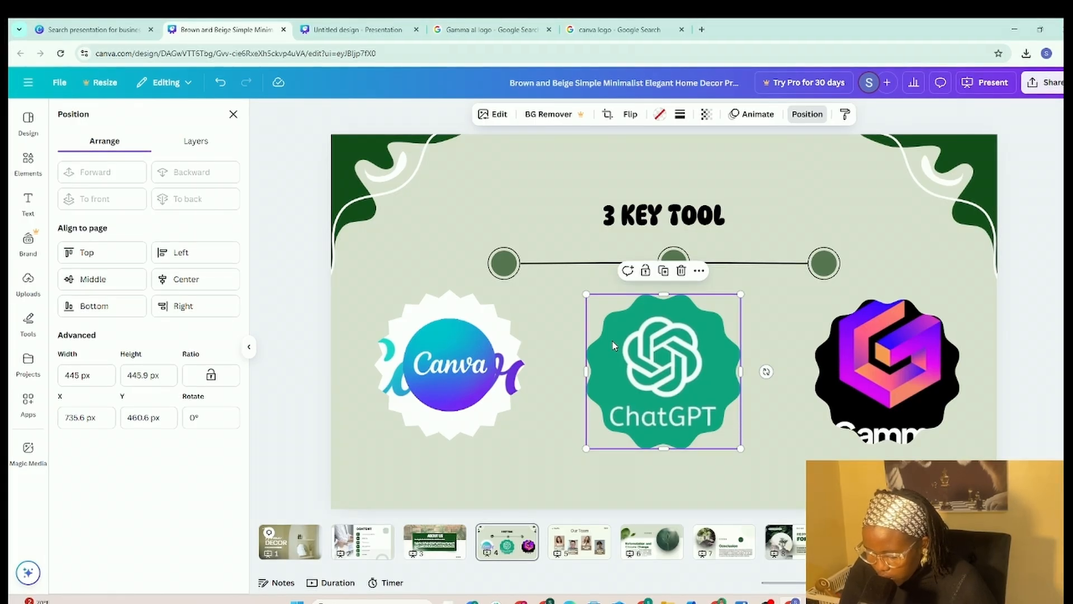
{"action": "left_click", "coordinate": [507, 358]}
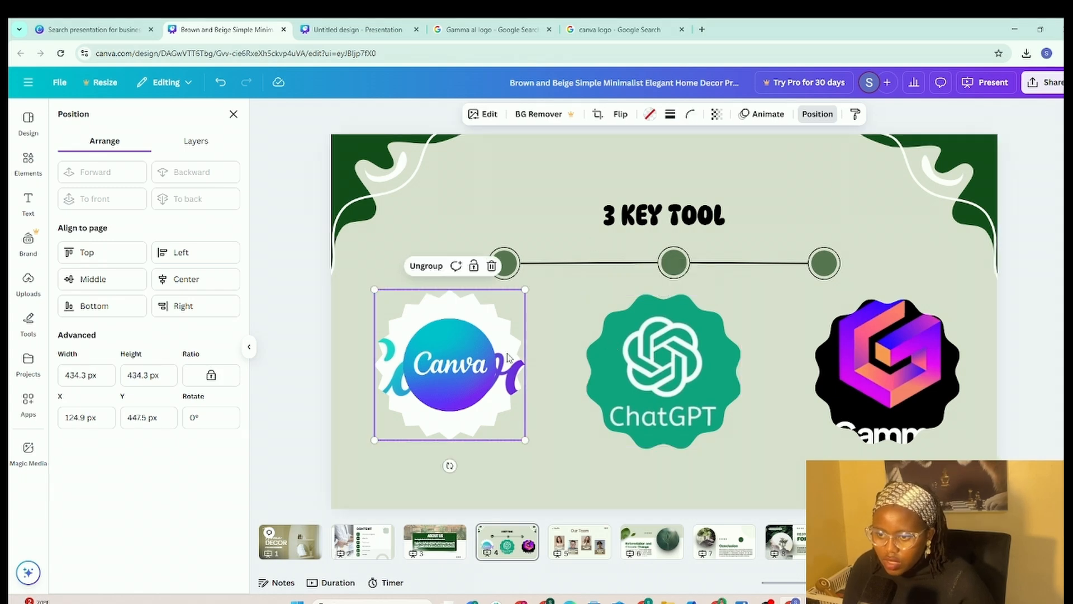
{"action": "left_click", "coordinate": [726, 369], "text": "shift"}
{"action": "left_click", "coordinate": [929, 374], "text": "shift"}
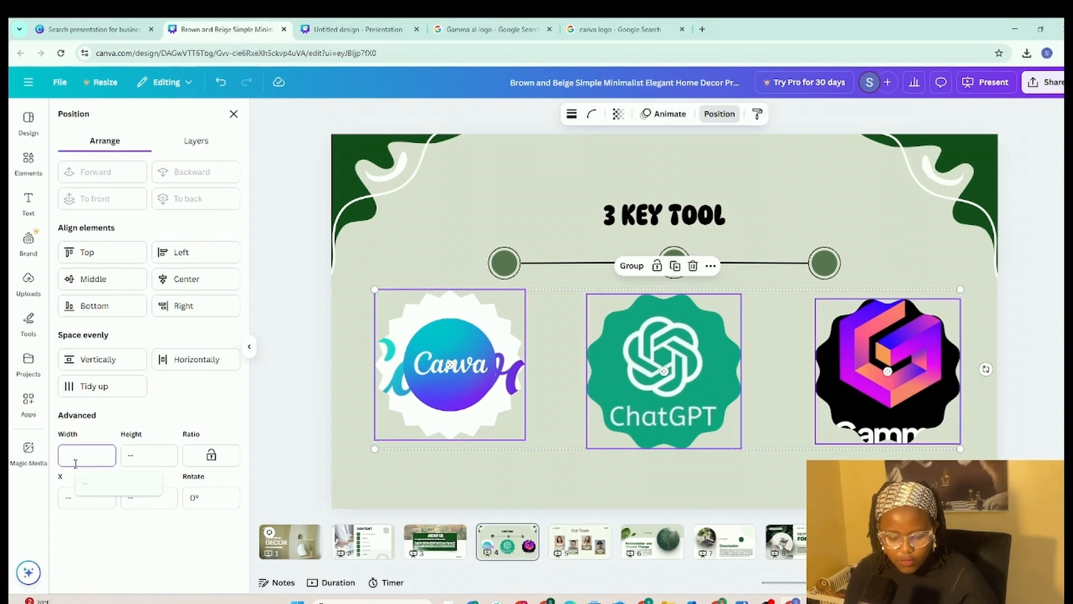
{"action": "type", "text": "445"}
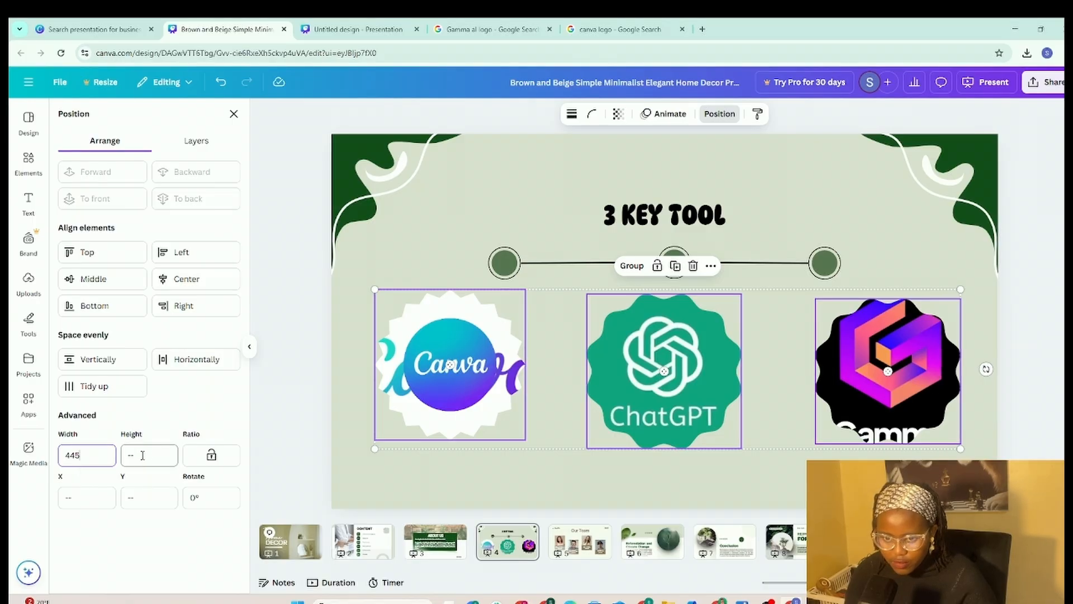
{"action": "left_click", "coordinate": [150, 454]}
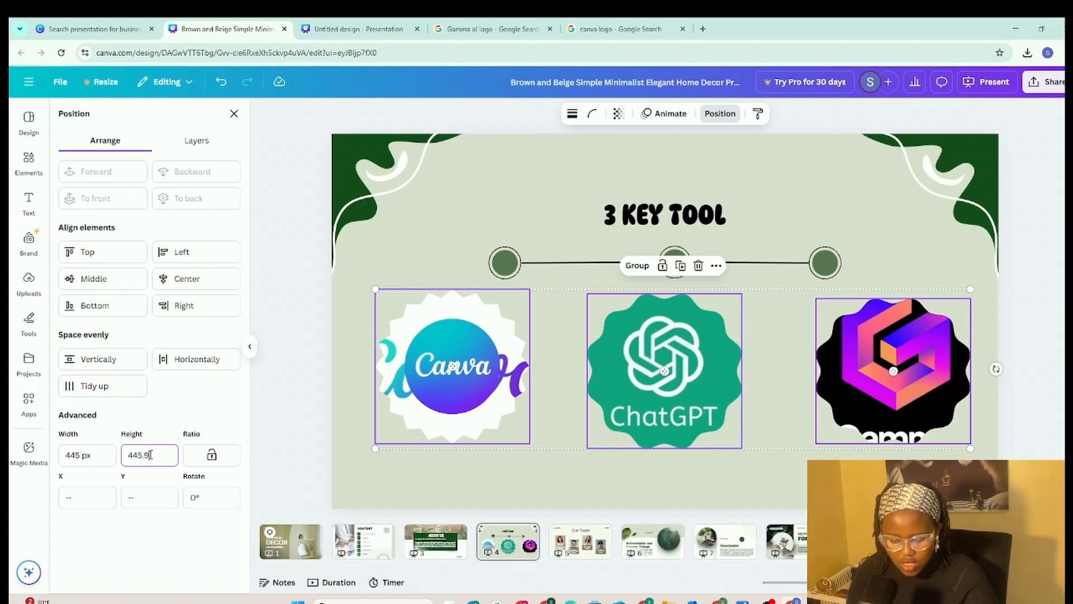
{"action": "type", "text": "445.9"}
{"action": "key", "text": "Return"}
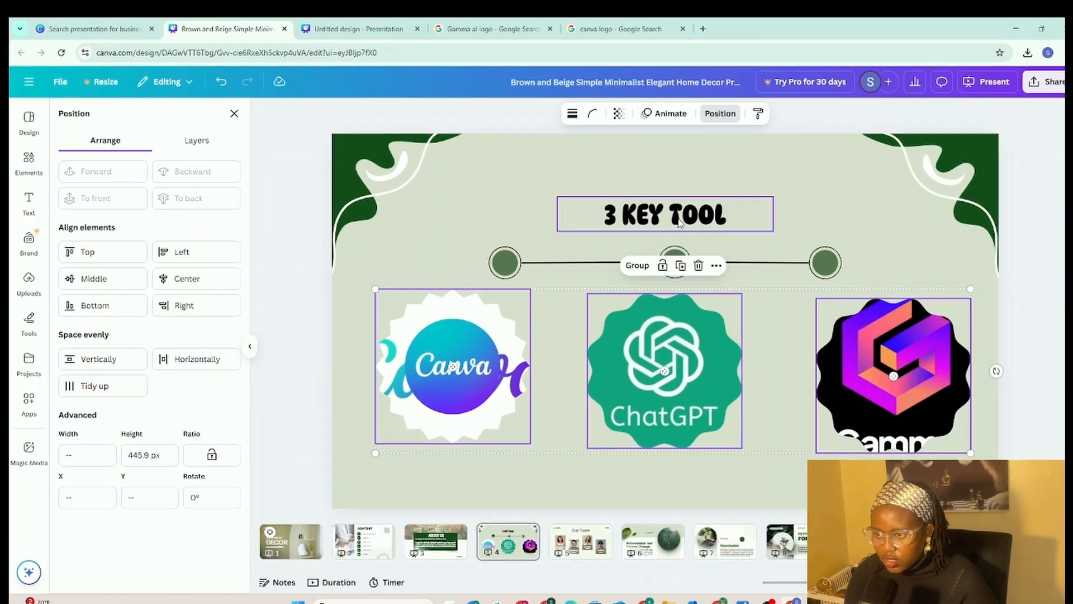
{"action": "left_click", "coordinate": [87, 385]}
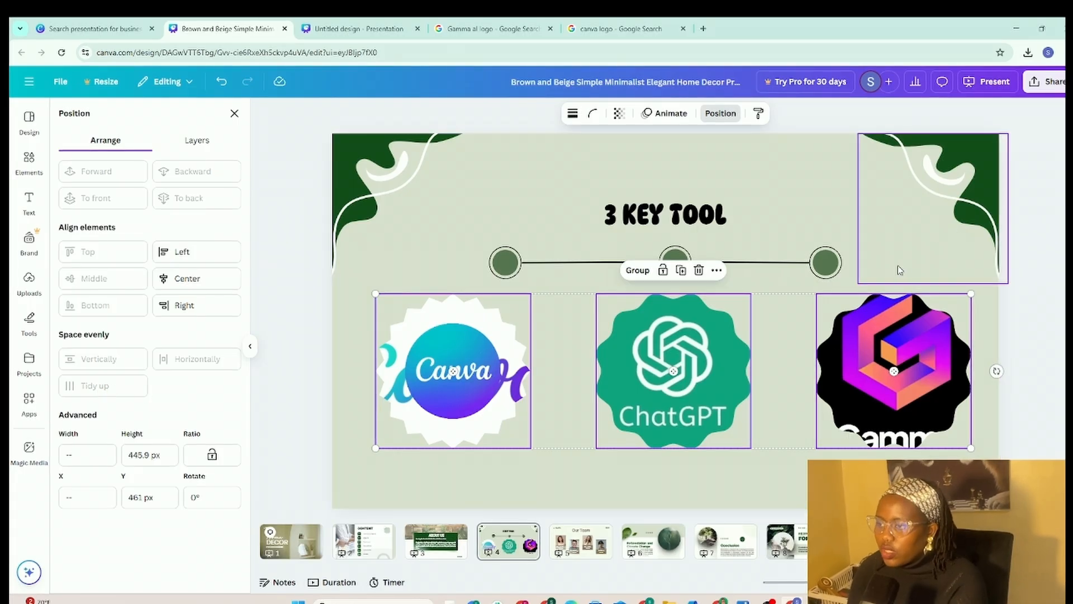
{"action": "left_click", "coordinate": [716, 489]}
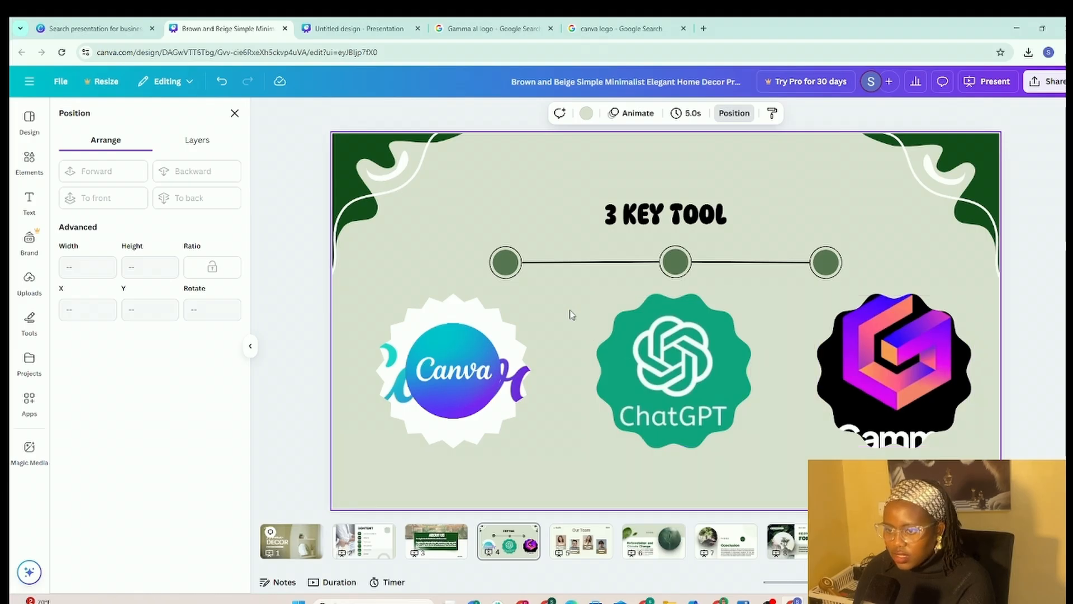
Step: Snap the green decoration beside the first logo flush into the slide's upper-left corner at X 0 px, Y 0 px
{"action": "mouse_move", "coordinate": [364, 280]}
{"action": "left_mouse_down"}
{"action": "mouse_move", "coordinate": [480, 289]}
{"action": "mouse_move", "coordinate": [366, 281]}
{"action": "left_mouse_up"}
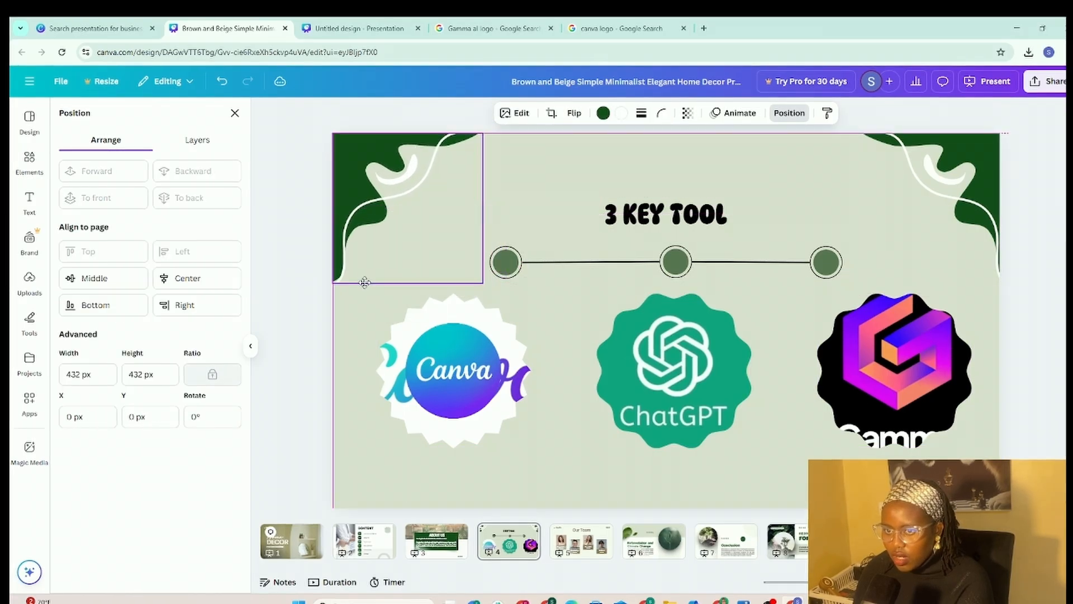
{"action": "left_click", "coordinate": [528, 303]}
{"action": "left_click", "coordinate": [485, 292]}
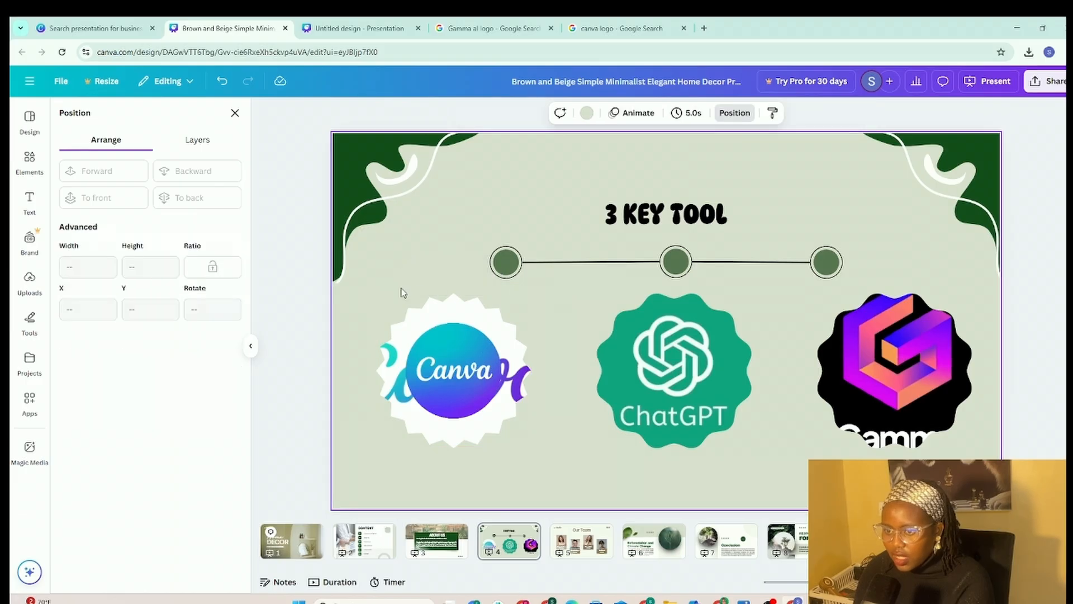
Step: Move the row of three framed logos together slightly down, away from the timeline circles
{"action": "left_click_drag", "start_coordinate": [402, 292], "coordinate": [979, 450]}
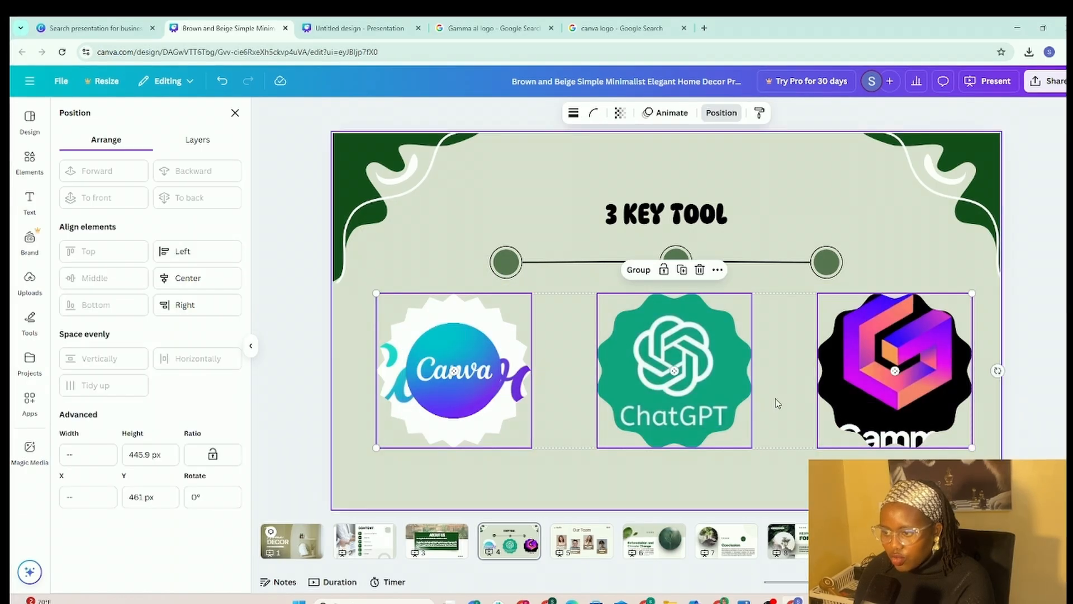
{"action": "mouse_move", "coordinate": [777, 402]}
{"action": "left_mouse_down"}
{"action": "mouse_move", "coordinate": [771, 427]}
{"action": "mouse_move", "coordinate": [775, 420]}
{"action": "left_mouse_up"}
{"action": "left_click", "coordinate": [524, 305]}
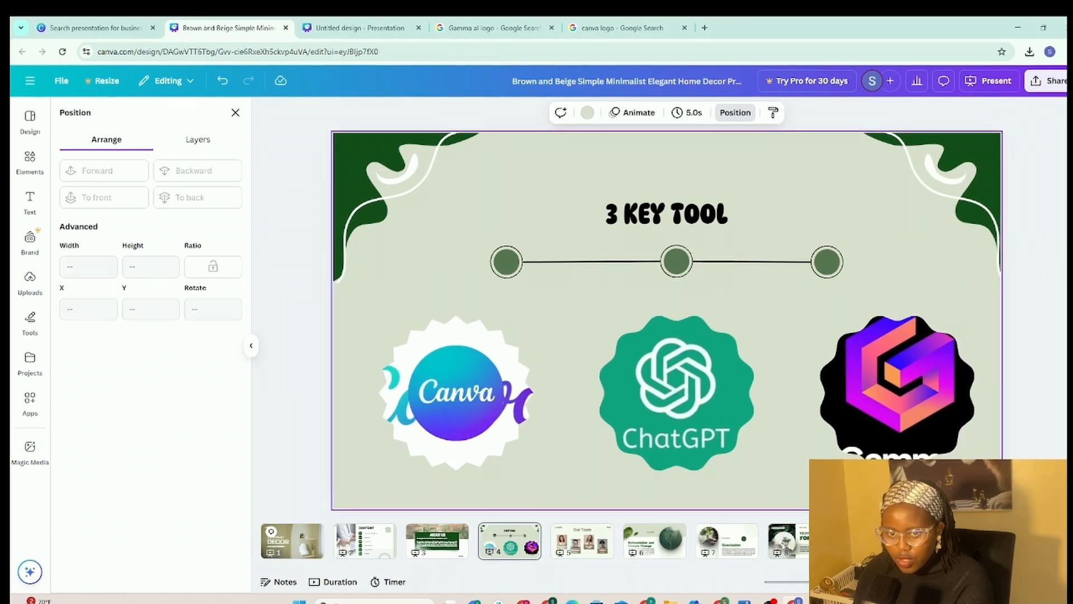
Step: Add three subheading labels above the logos, reading "canva", "Chatgpt" and "Gamma AI" in matching order
{"action": "left_click", "coordinate": [30, 163]}
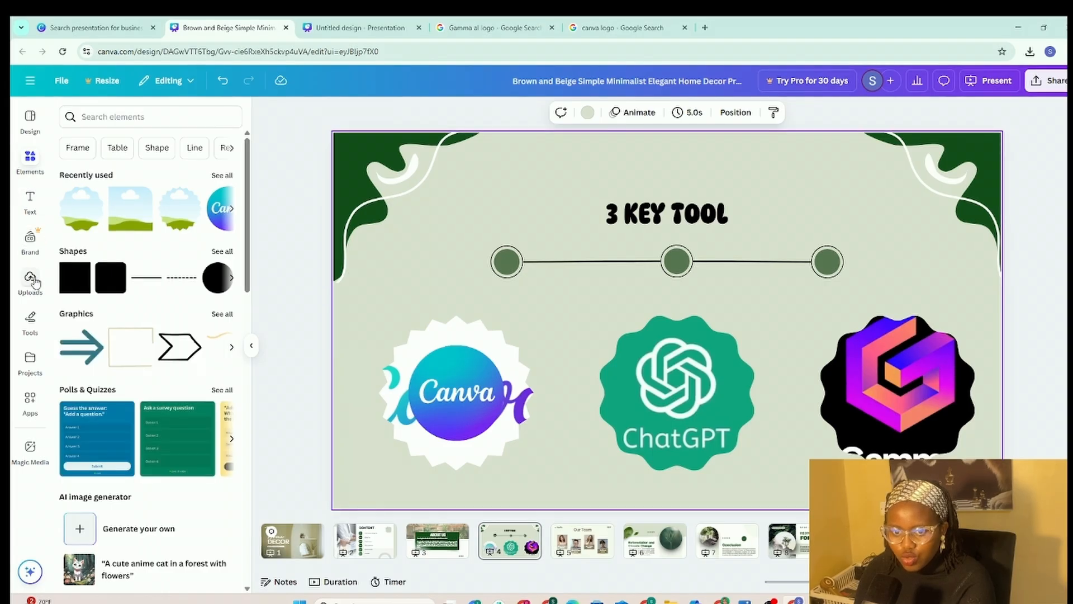
{"action": "left_click", "coordinate": [31, 203]}
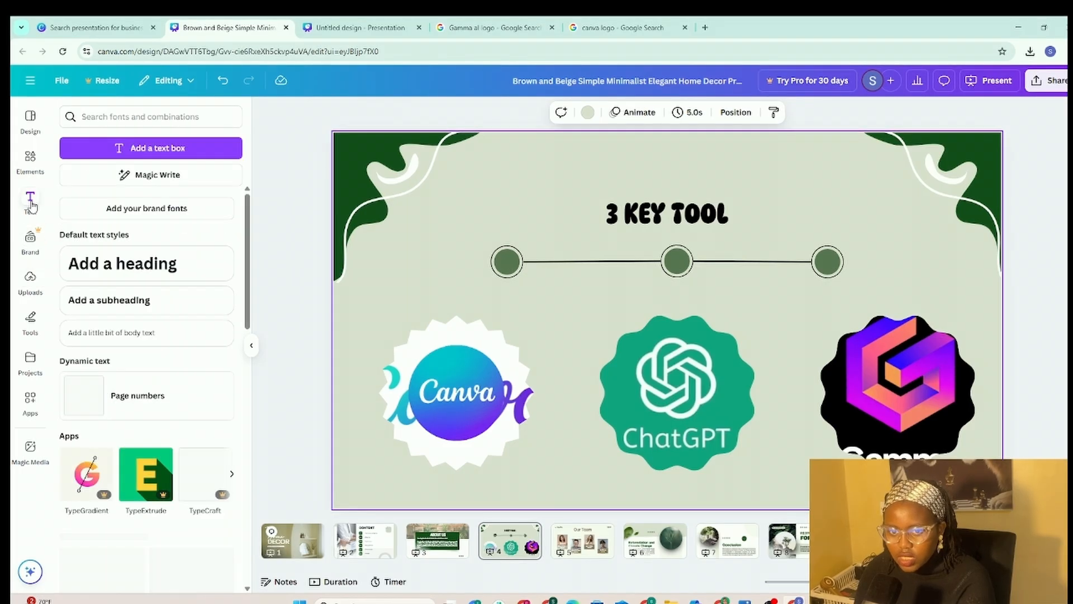
{"action": "left_click", "coordinate": [109, 300]}
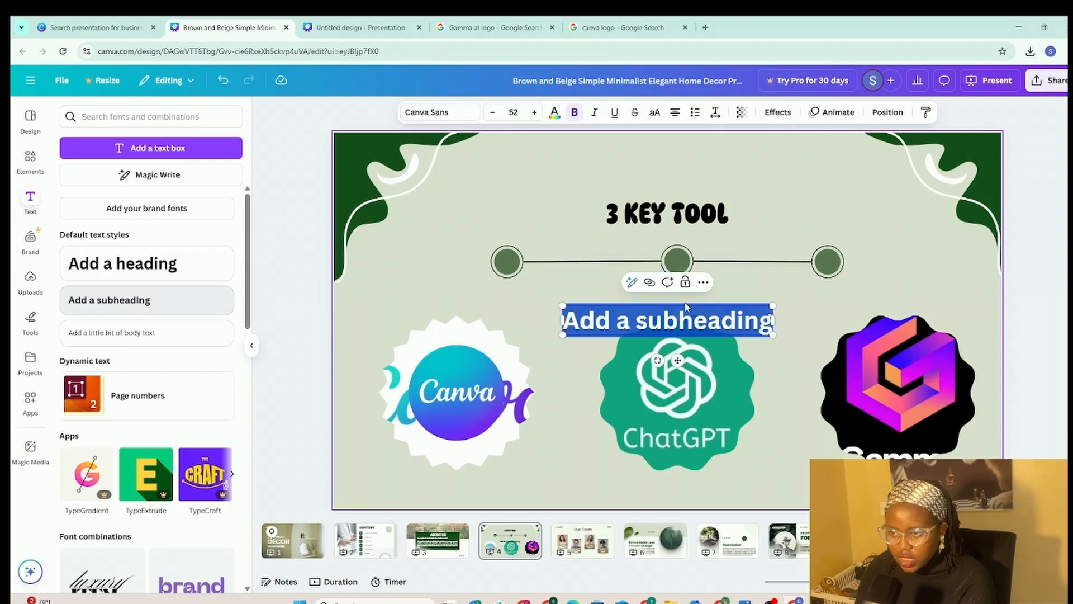
{"action": "left_click", "coordinate": [809, 336]}
{"action": "left_click_drag", "start_coordinate": [723, 320], "coordinate": [720, 290]}
{"action": "left_click", "coordinate": [486, 263]}
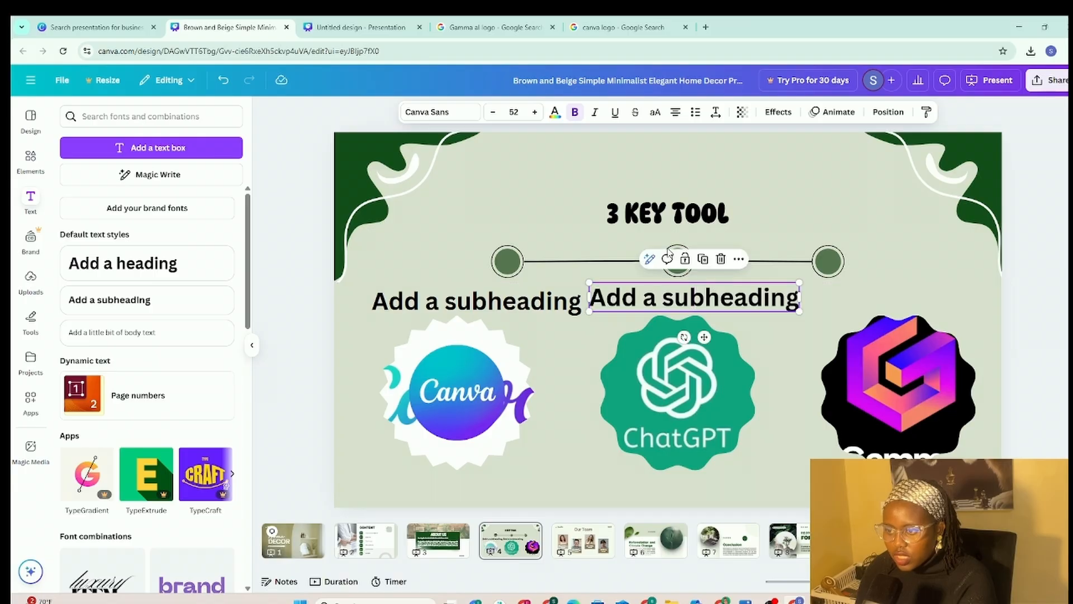
{"action": "left_click", "coordinate": [703, 259]}
{"action": "left_click_drag", "start_coordinate": [962, 294], "coordinate": [967, 291]}
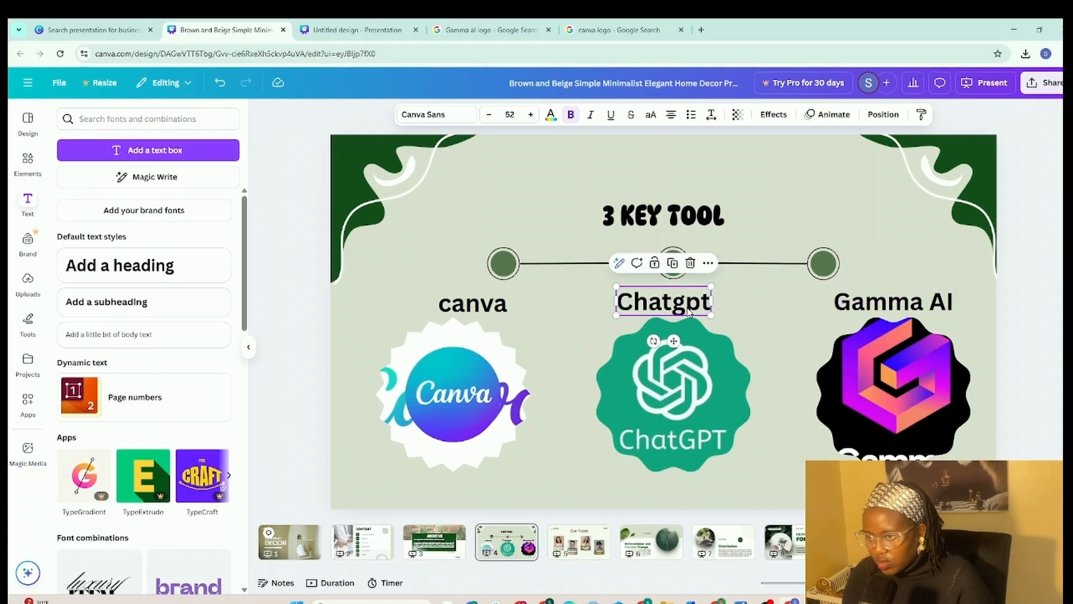
Step: Centre the label above the first logo and capitalise it as "Canva"
{"action": "left_click", "coordinate": [472, 312]}
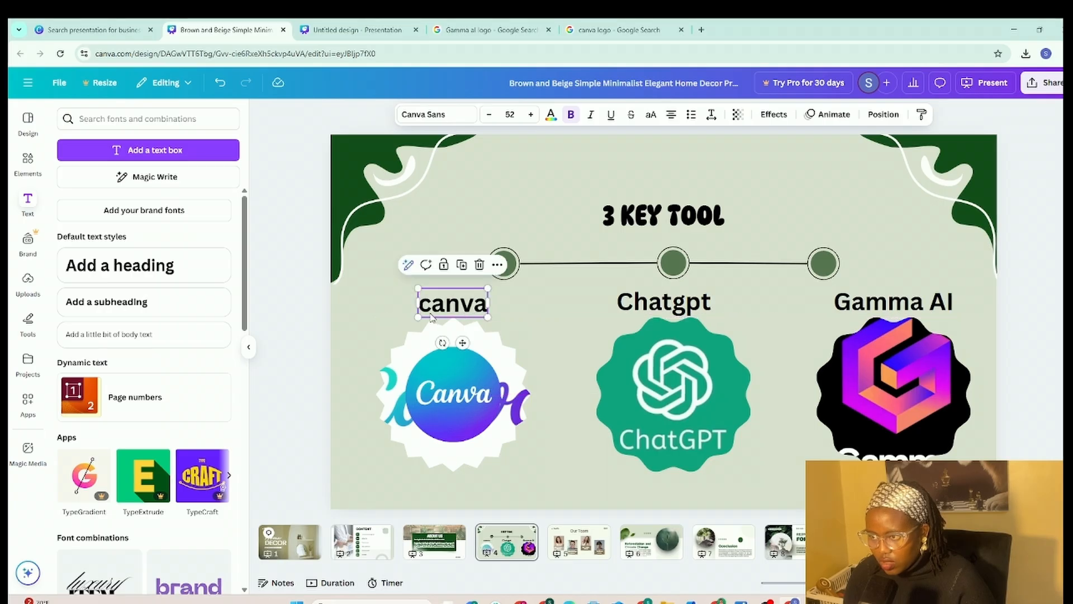
{"action": "left_click", "coordinate": [430, 313]}
{"action": "key", "text": "BackSpace"}
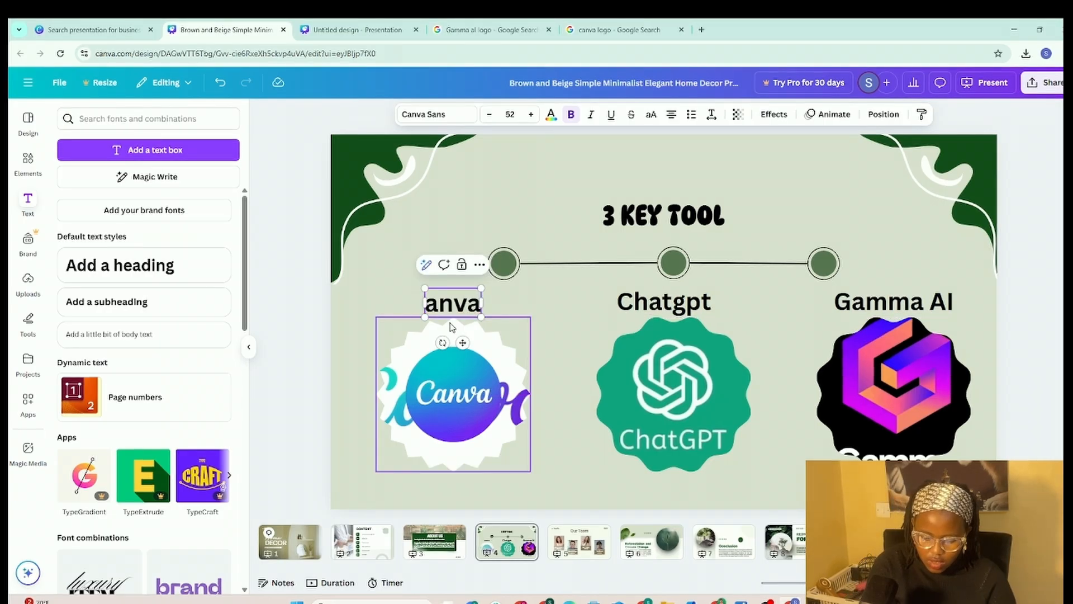
{"action": "type", "text": "c"}
{"action": "key", "text": "Caps_Lock"}
{"action": "key", "text": "BackSpace"}
{"action": "key", "text": "Caps_Lock"}
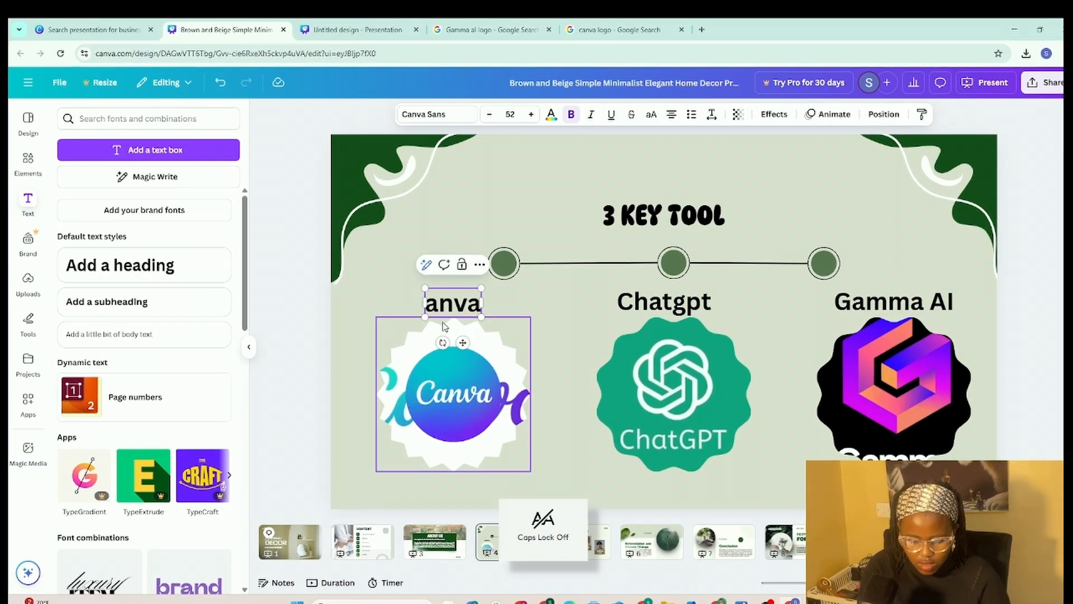
{"action": "type", "text": "C"}
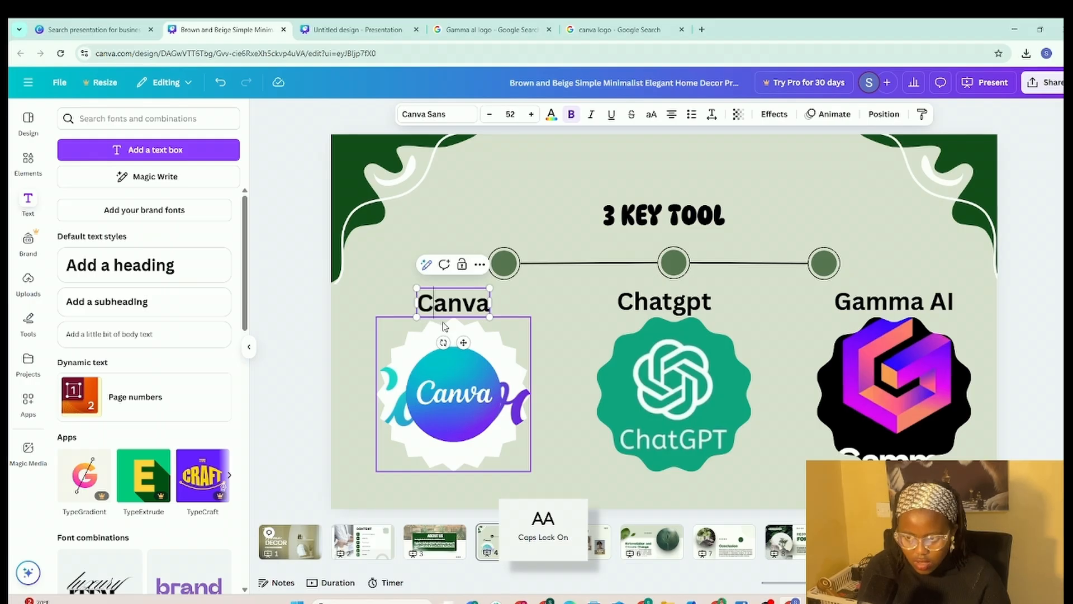
{"action": "left_click", "coordinate": [577, 455]}
Step: Move the "3 KEY TOOL" title higher on the slide, farther from the timeline circles
{"action": "left_click", "coordinate": [693, 206]}
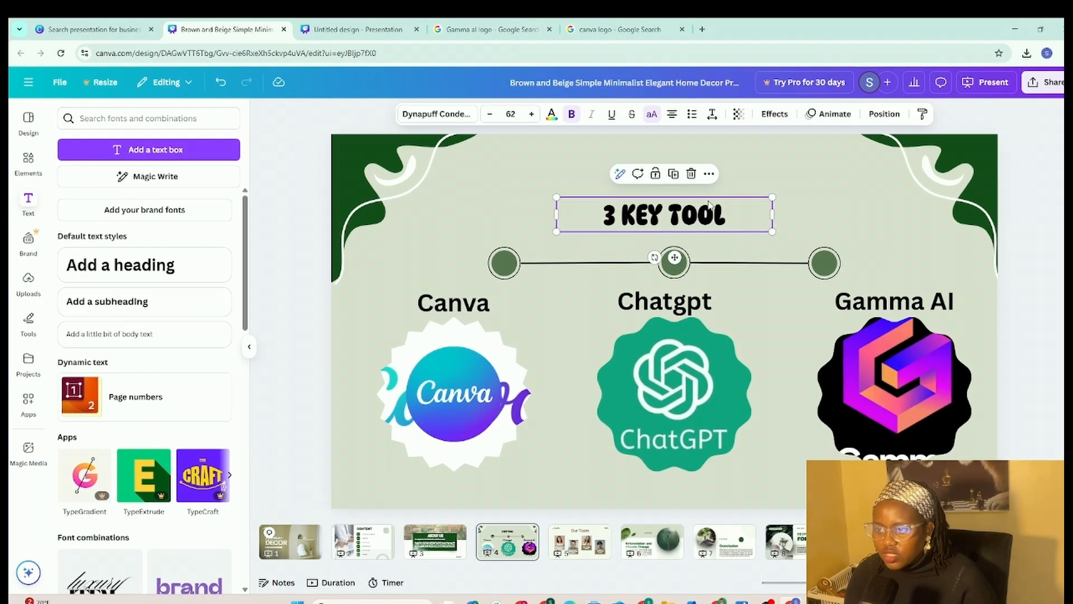
{"action": "left_click_drag", "start_coordinate": [708, 204], "coordinate": [683, 190]}
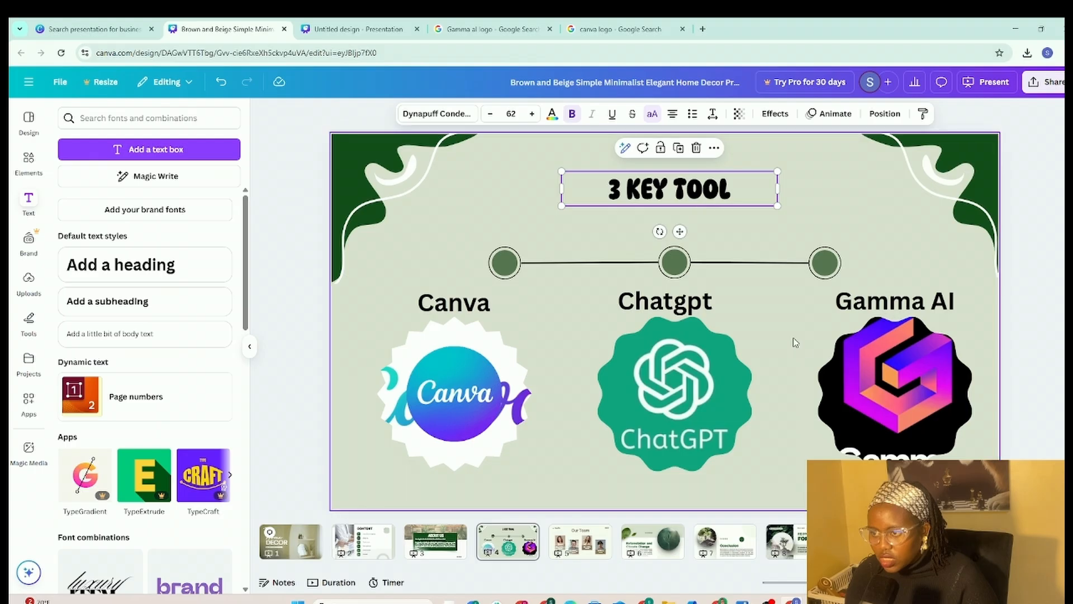
{"action": "left_click", "coordinate": [785, 475]}
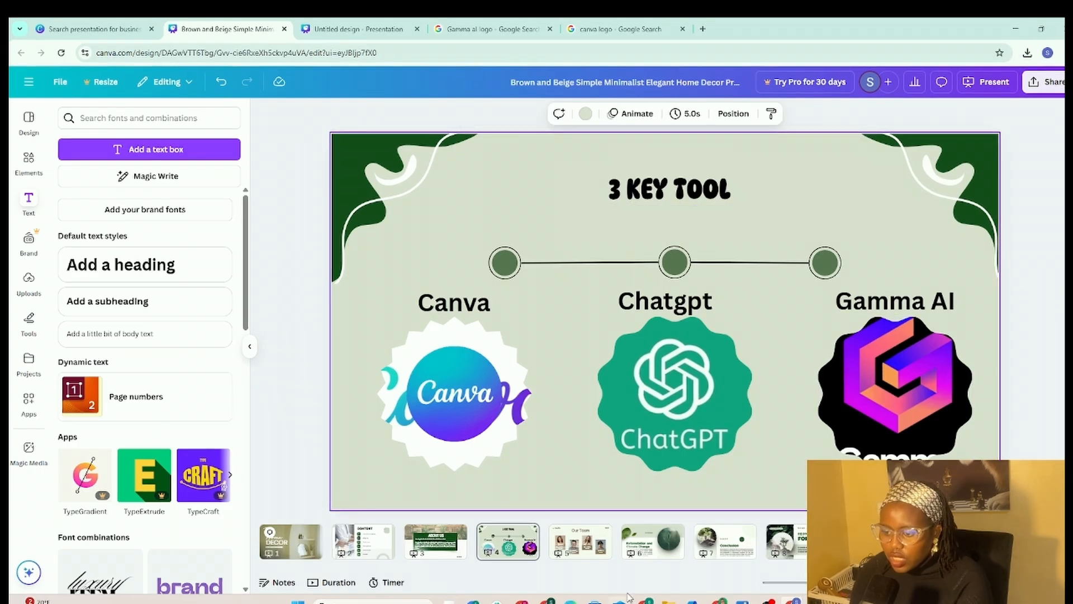
Step: Check the Content slide's agenda, and delete the "Our Team" slide from the presentation
{"action": "left_click", "coordinate": [581, 555]}
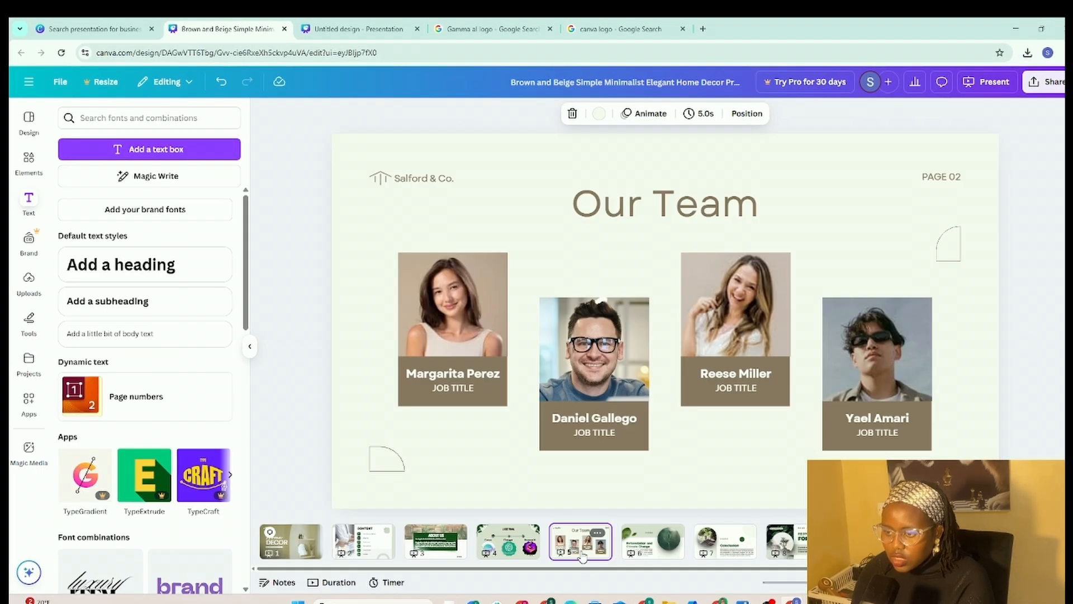
{"action": "right_click", "coordinate": [591, 553]}
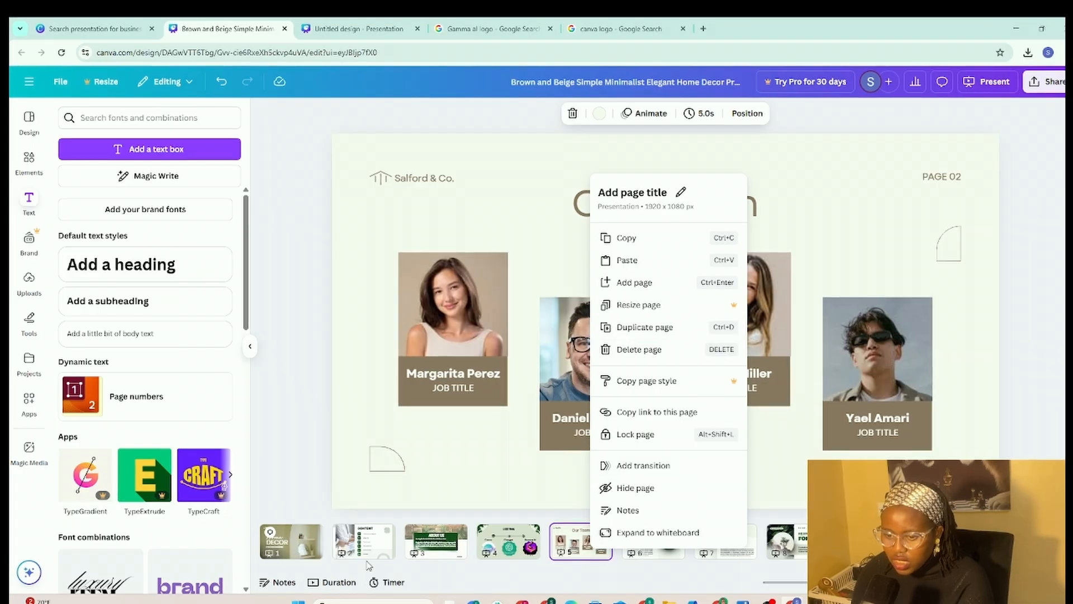
{"action": "left_click", "coordinate": [310, 547]}
{"action": "left_click", "coordinate": [363, 539]}
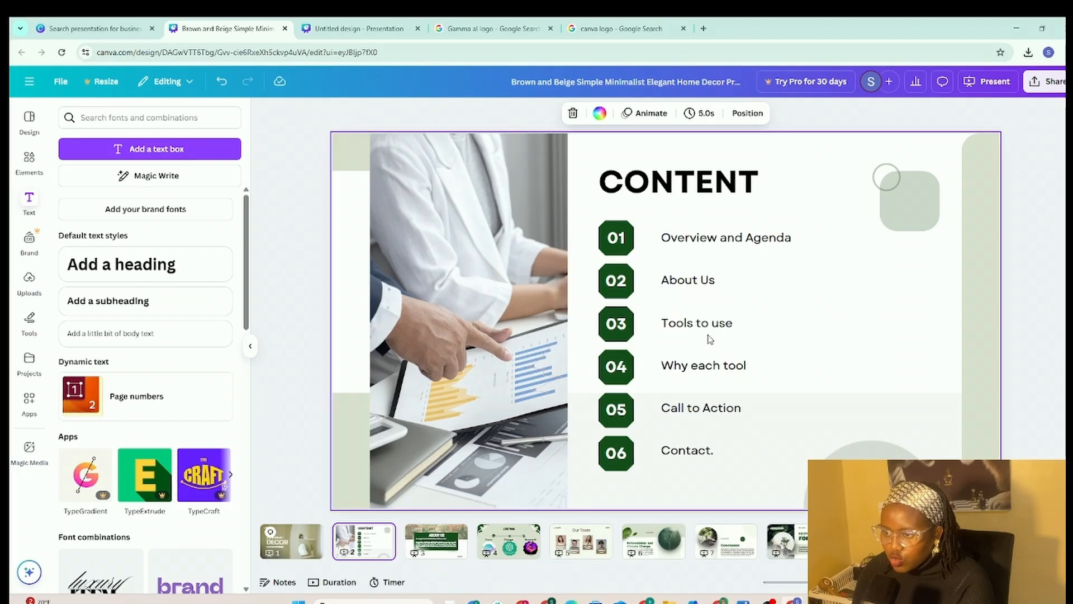
{"action": "left_click", "coordinate": [586, 538]}
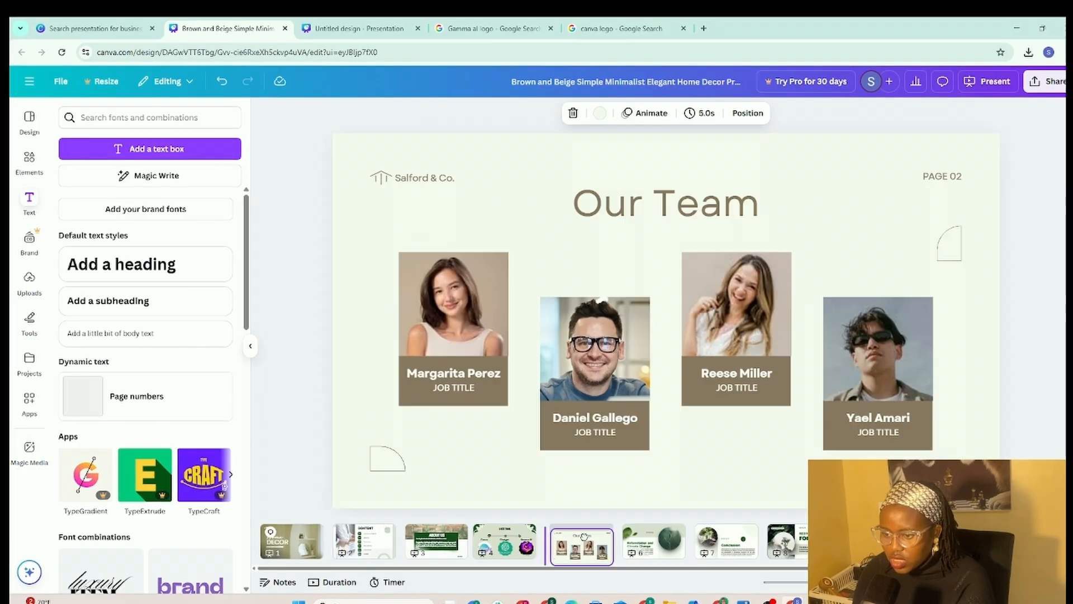
{"action": "right_click", "coordinate": [589, 537]}
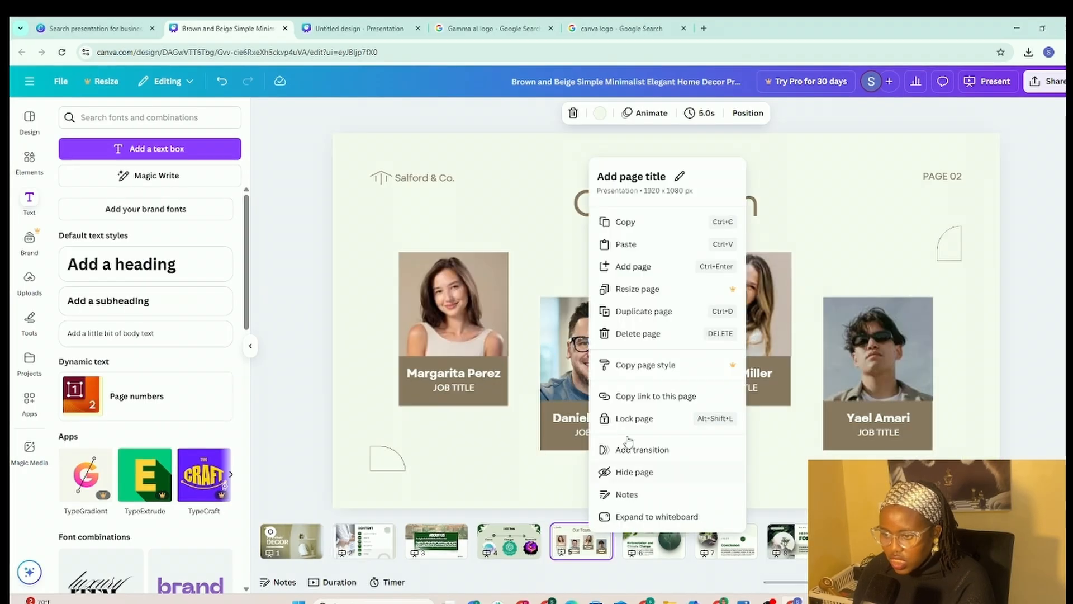
{"action": "left_click", "coordinate": [644, 334]}
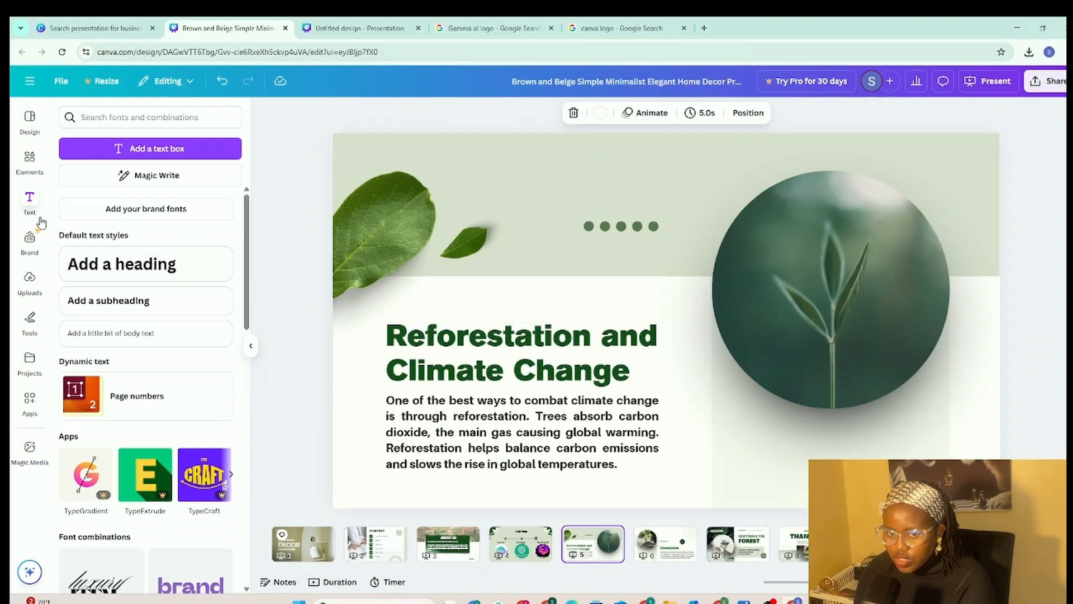
Step: Replace the large leaf picture on the "Reforestation and Climate Change" slide with the uploaded Canva wordmark, undoing the stray deletion
{"action": "left_click", "coordinate": [35, 293]}
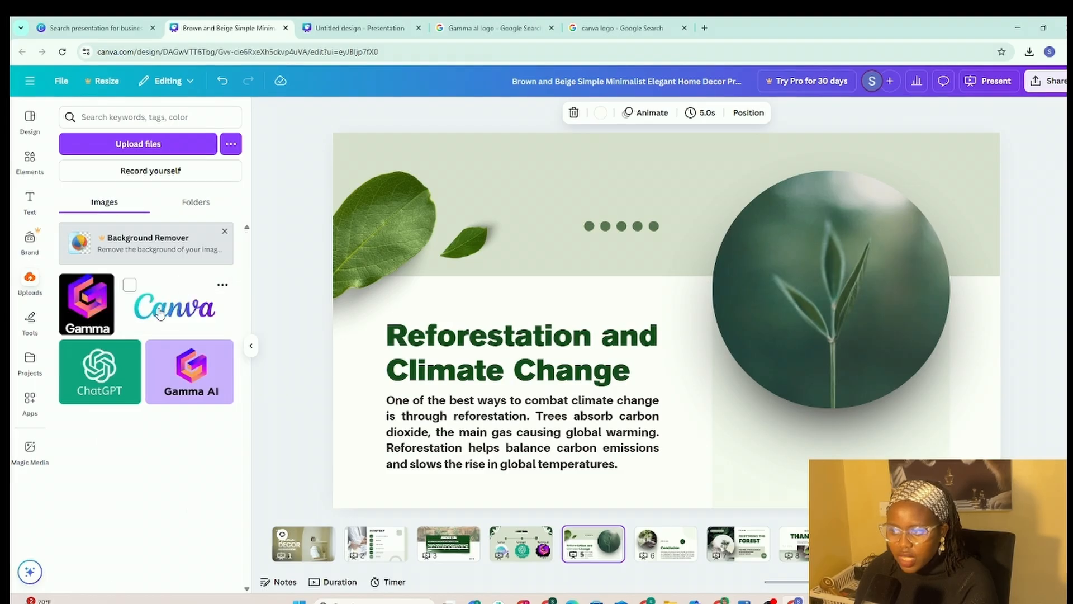
{"action": "left_click_drag", "start_coordinate": [160, 314], "coordinate": [361, 304]}
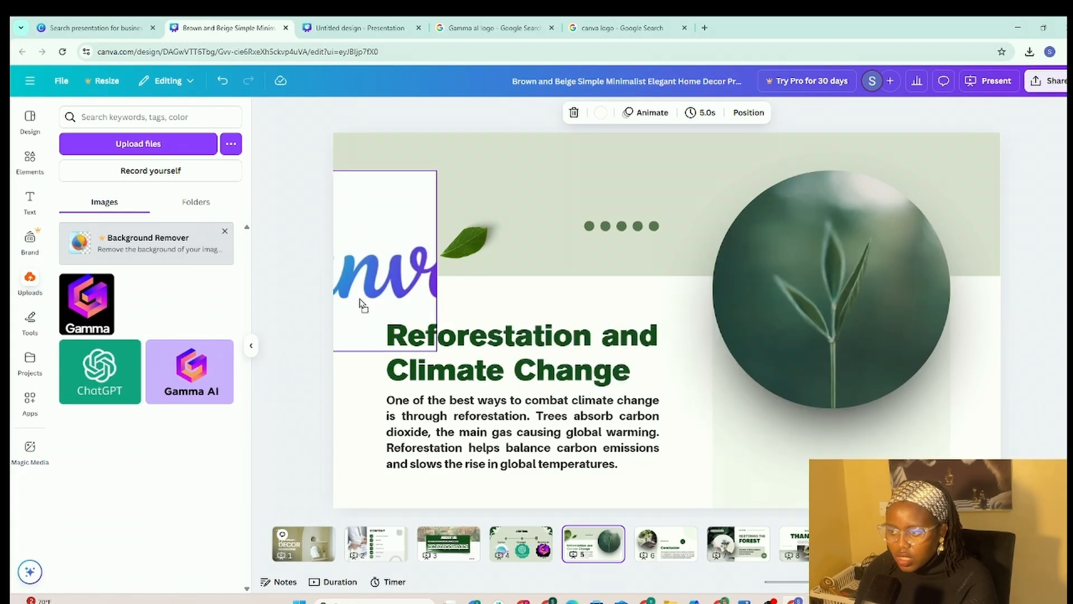
{"action": "left_click_drag", "start_coordinate": [429, 291], "coordinate": [429, 290]}
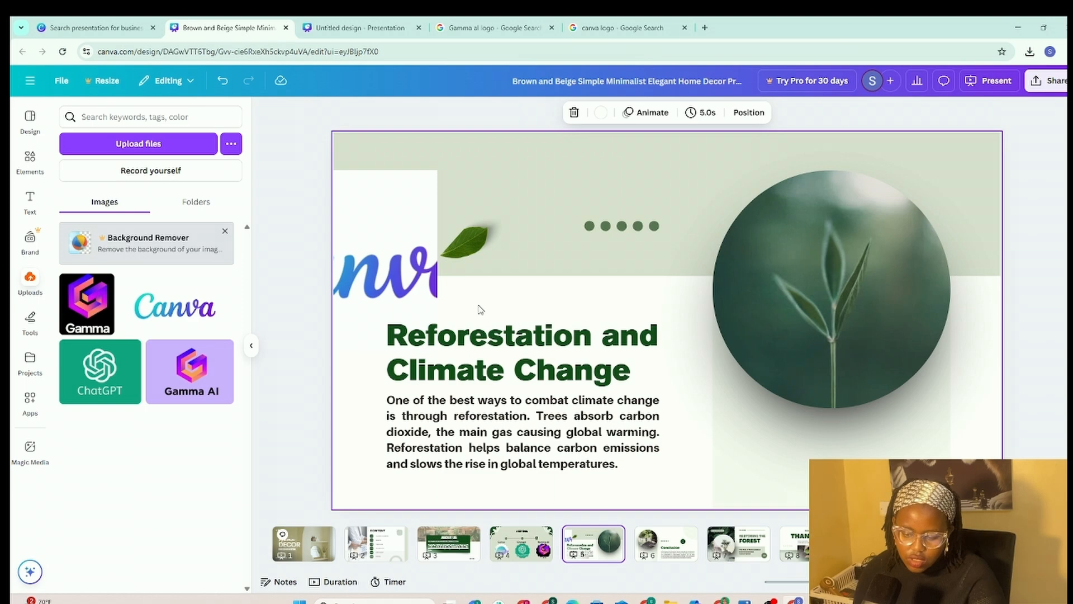
{"action": "key", "text": "Delete"}
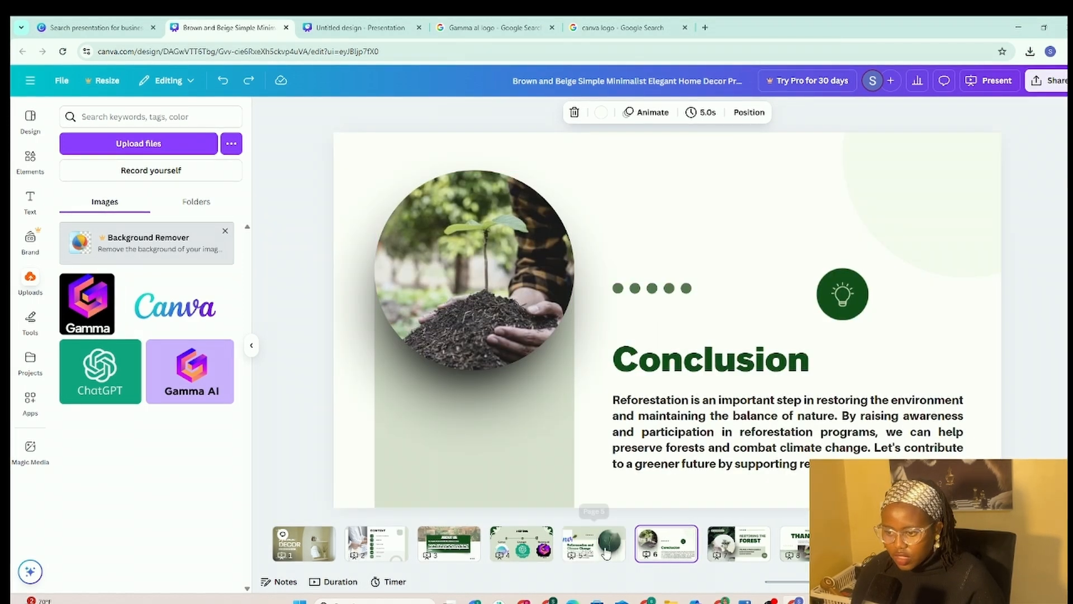
{"action": "key", "text": "ctrl+z"}
Step: Add the recently used round Canva logo to the "Reforestation and Climate Change" slide and position it over the circular plant photo
{"action": "left_click", "coordinate": [31, 162]}
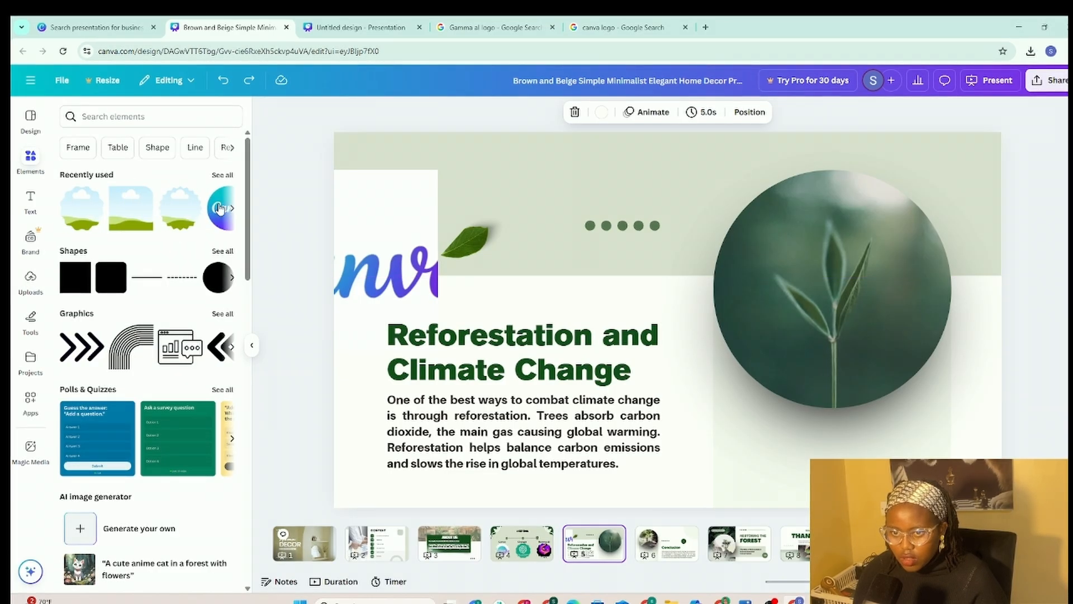
{"action": "left_click", "coordinate": [220, 208]}
{"action": "left_click_drag", "start_coordinate": [667, 289], "coordinate": [814, 228]}
{"action": "left_click_drag", "start_coordinate": [866, 305], "coordinate": [873, 346]}
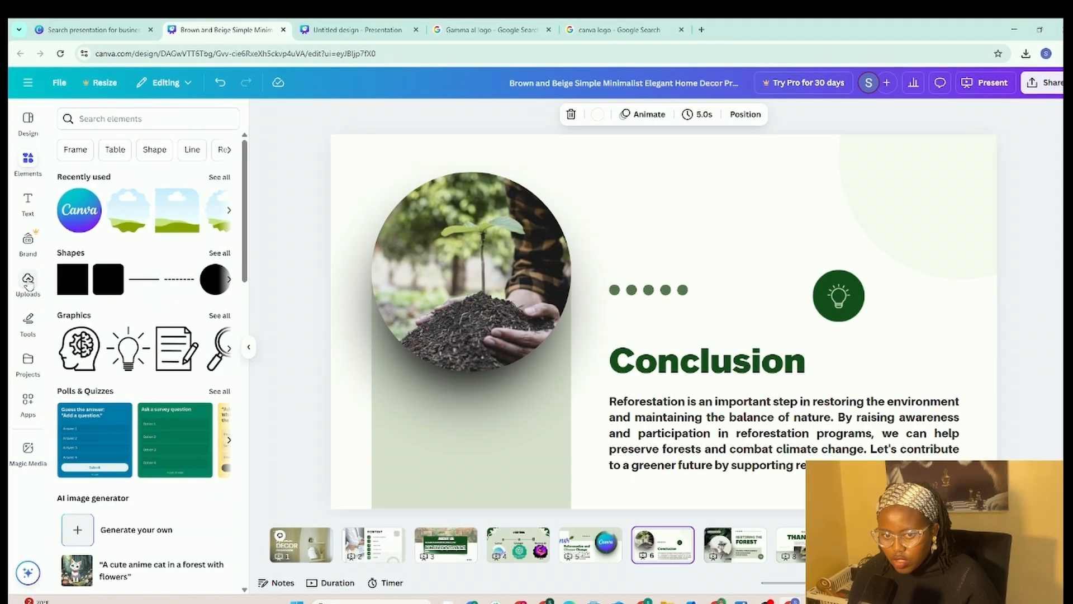
Step: Insert the uploaded black Gamma logo on the Conclusion slide and scale it down
{"action": "left_click", "coordinate": [27, 282]}
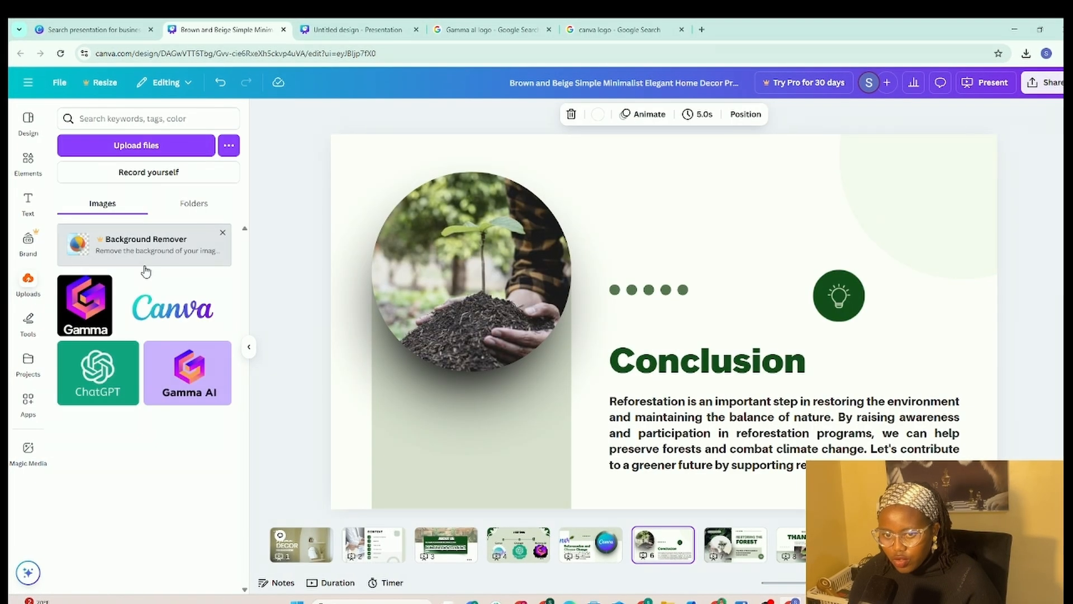
{"action": "left_click", "coordinate": [106, 316]}
{"action": "left_click_drag", "start_coordinate": [682, 324], "coordinate": [660, 316]}
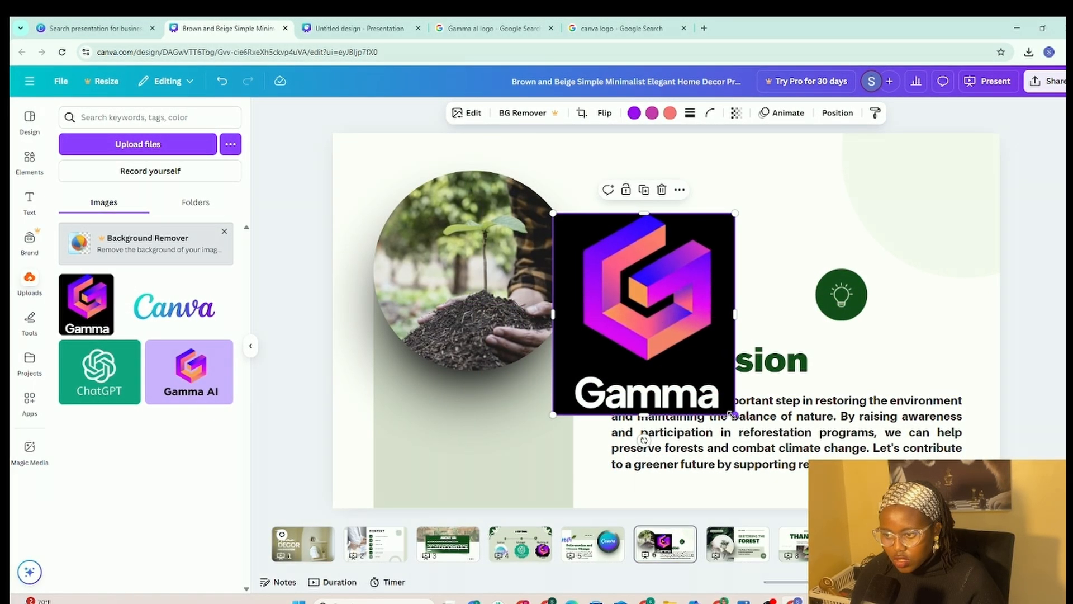
{"action": "left_click_drag", "start_coordinate": [731, 414], "coordinate": [696, 371]}
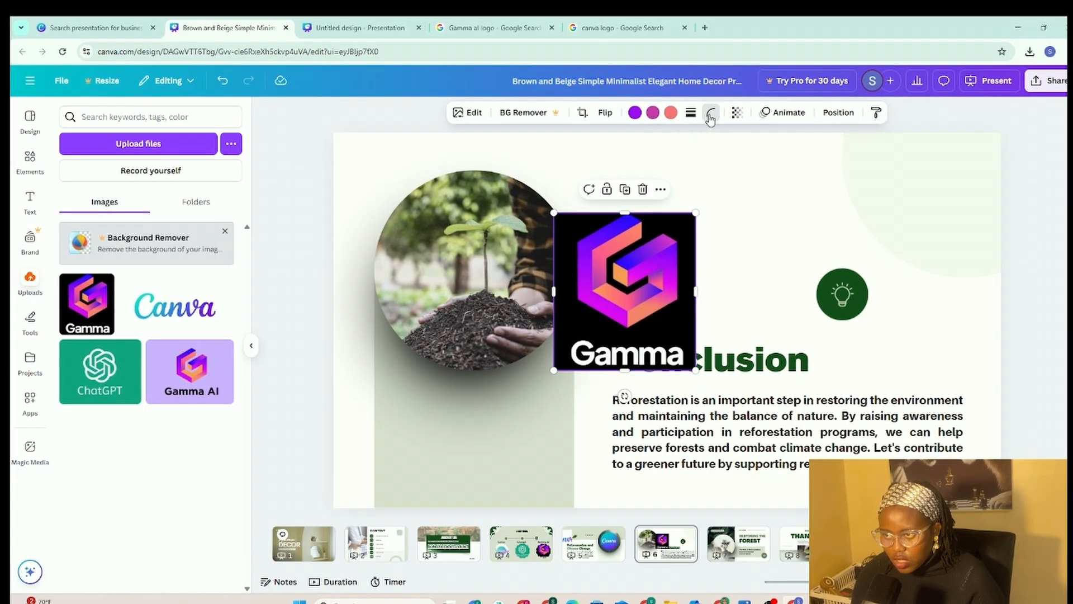
Step: Cover the circular seedling photo on the Conclusion slide with the Gamma logo and set its corner rounding to 41
{"action": "left_click", "coordinate": [710, 116]}
{"action": "left_click_drag", "start_coordinate": [650, 157], "coordinate": [722, 174]}
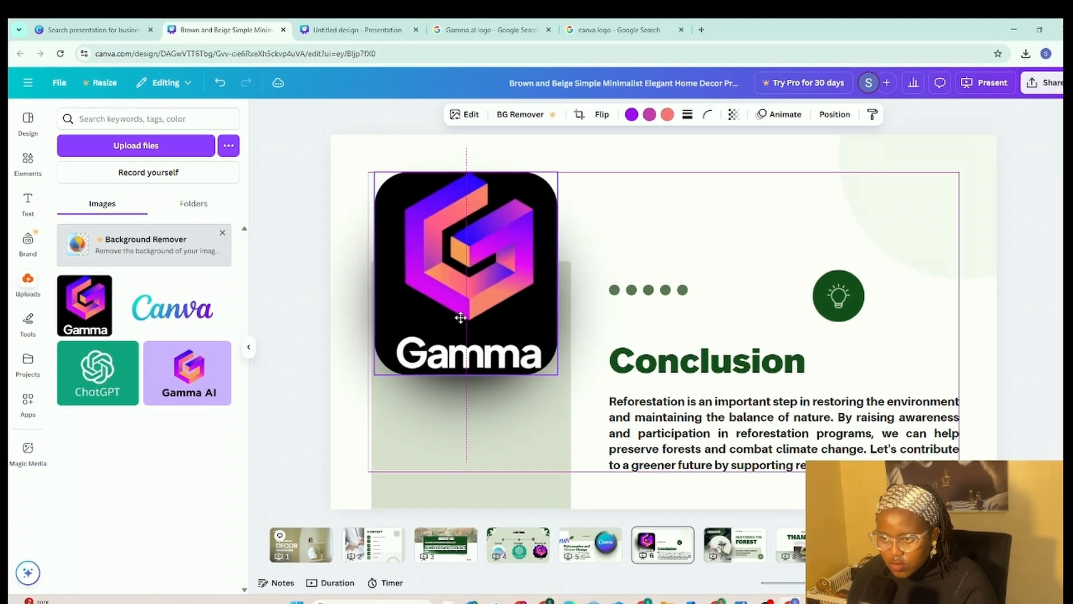
{"action": "left_click_drag", "start_coordinate": [460, 316], "coordinate": [463, 317]}
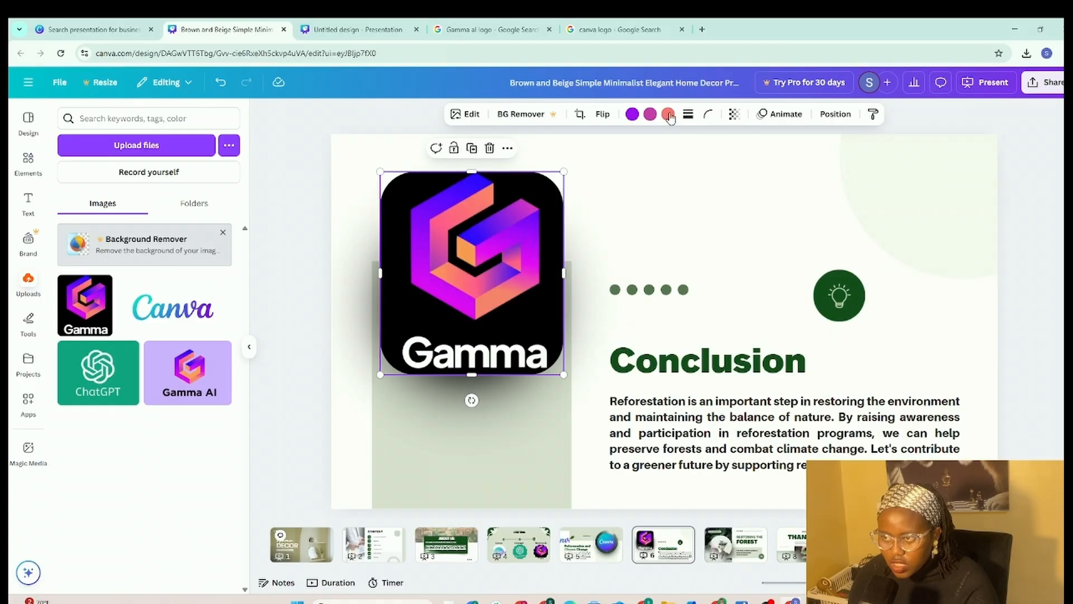
{"action": "left_click", "coordinate": [708, 114]}
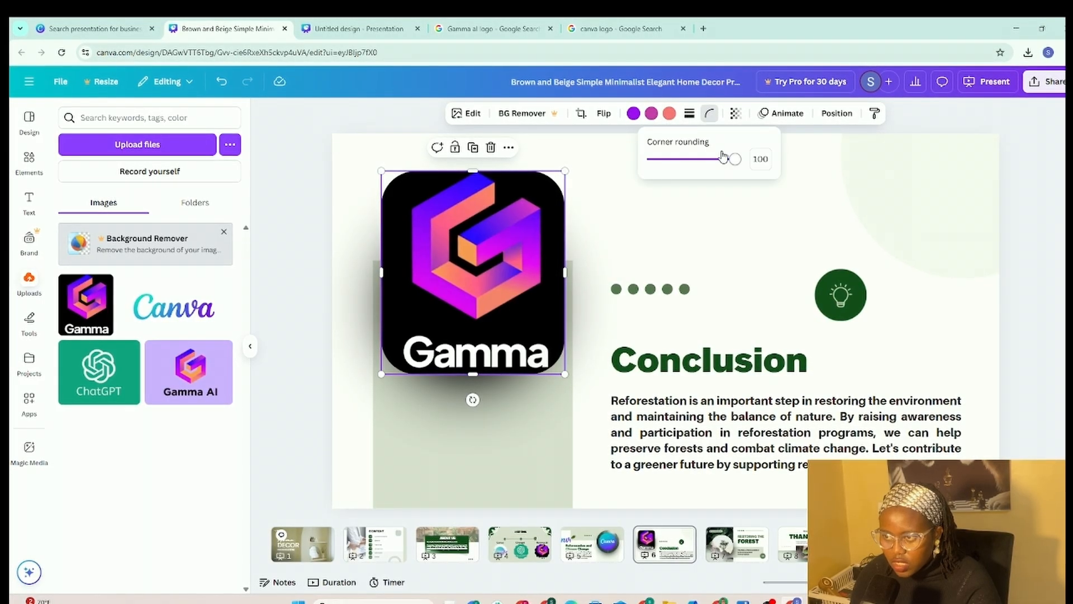
{"action": "left_click_drag", "start_coordinate": [723, 158], "coordinate": [690, 163]}
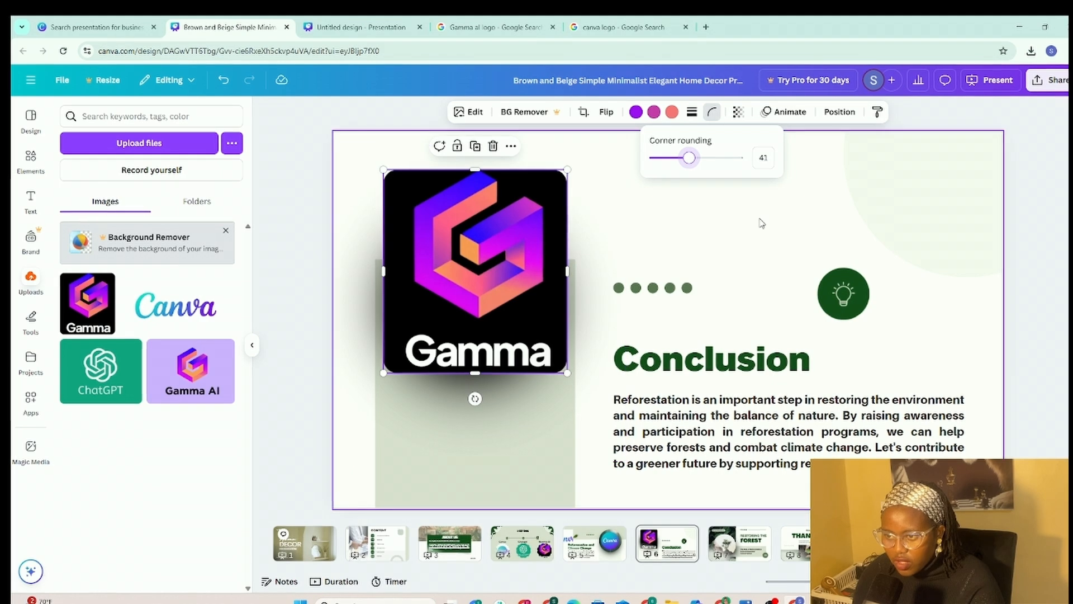
Step: Place the uploaded ChatGPT logo over the photo on the "Restoring the Forest" slide with corner rounding of 87
{"action": "left_click_drag", "start_coordinate": [474, 366], "coordinate": [405, 375]}
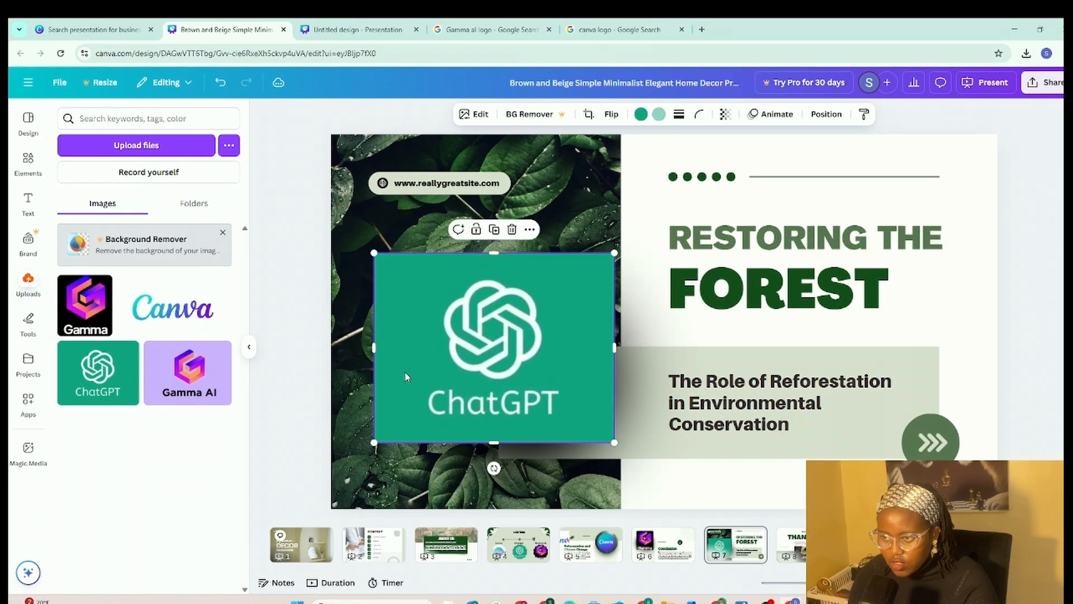
{"action": "left_click", "coordinate": [698, 115]}
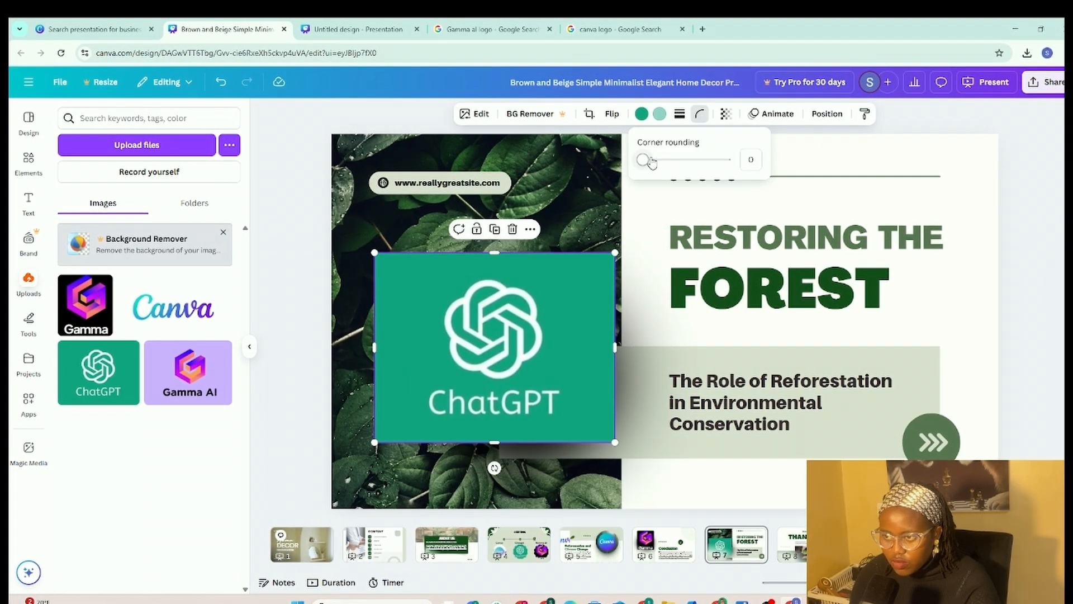
{"action": "left_click_drag", "start_coordinate": [651, 162], "coordinate": [711, 168]}
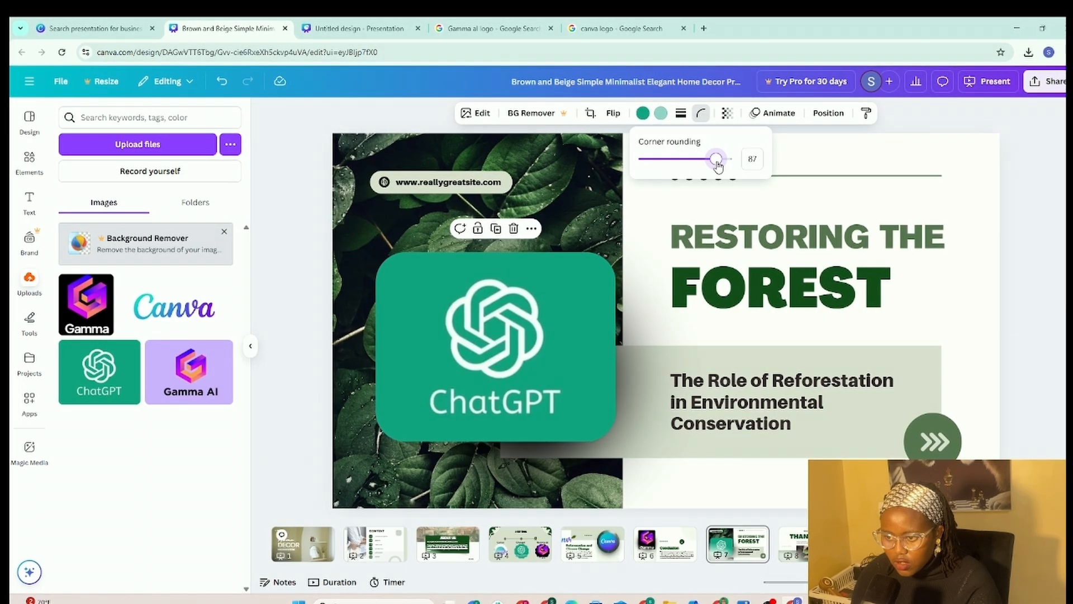
{"action": "left_click_drag", "start_coordinate": [542, 336], "coordinate": [547, 316]}
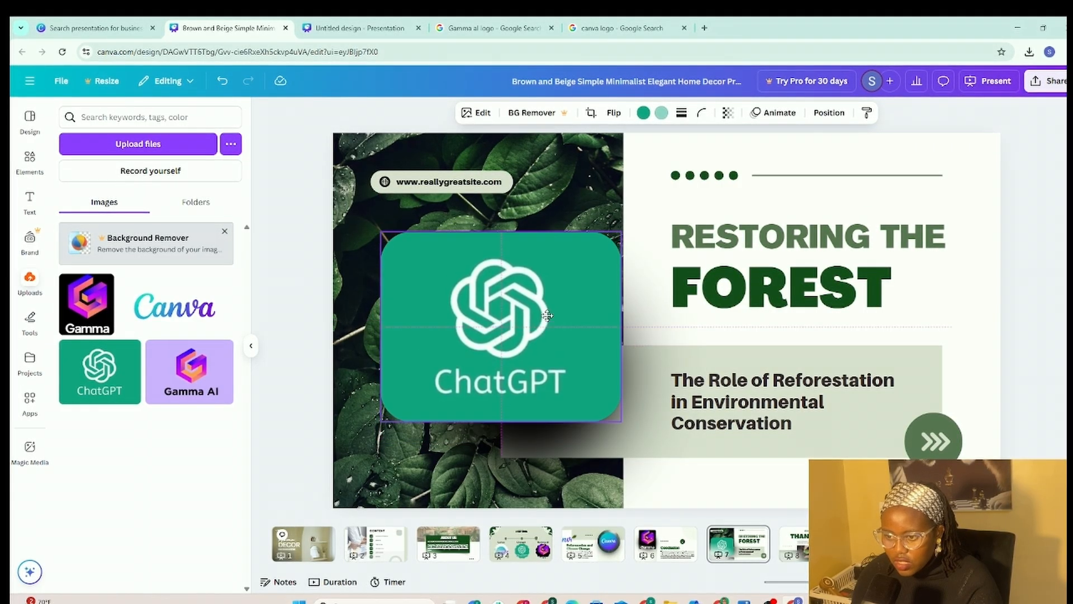
Step: Give the ChatGPT logo on the "Restoring the Forest" slide a solid border with stroke weight 6
{"action": "left_click", "coordinate": [544, 439]}
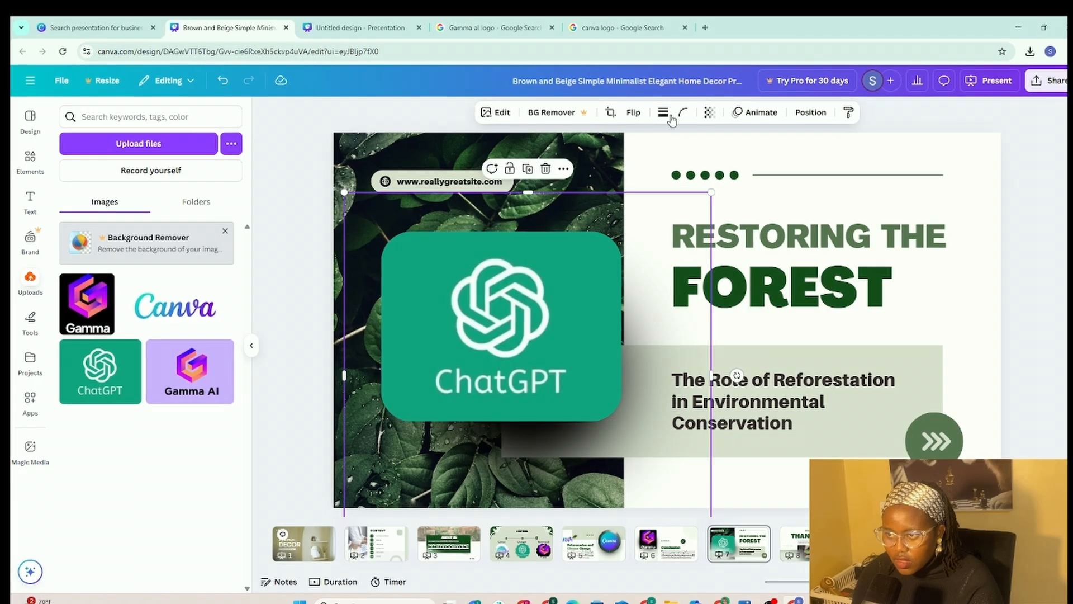
{"action": "left_click", "coordinate": [710, 113]}
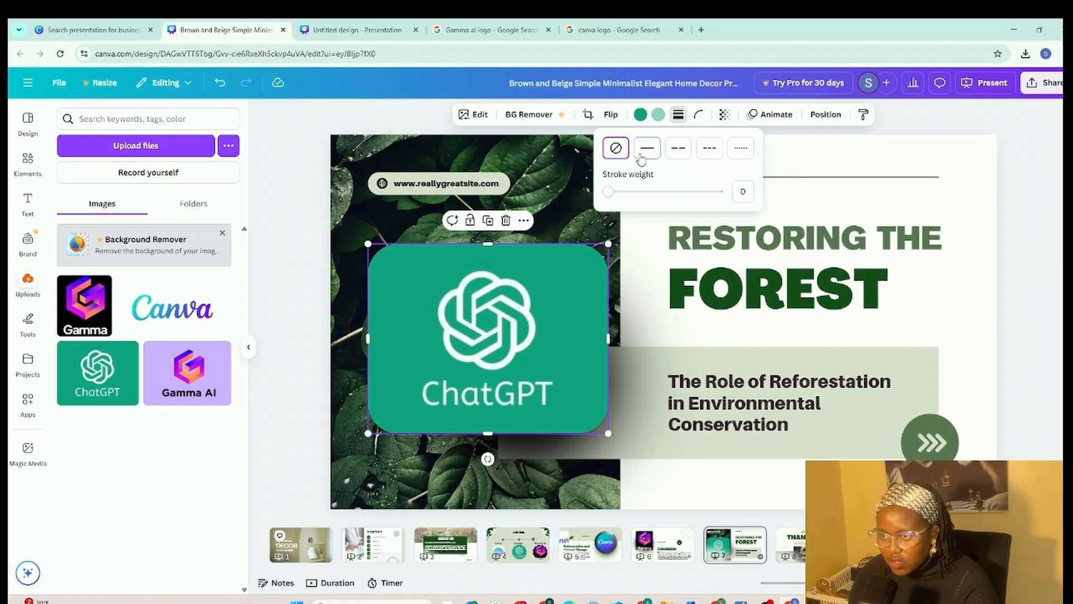
{"action": "left_click", "coordinate": [647, 149]}
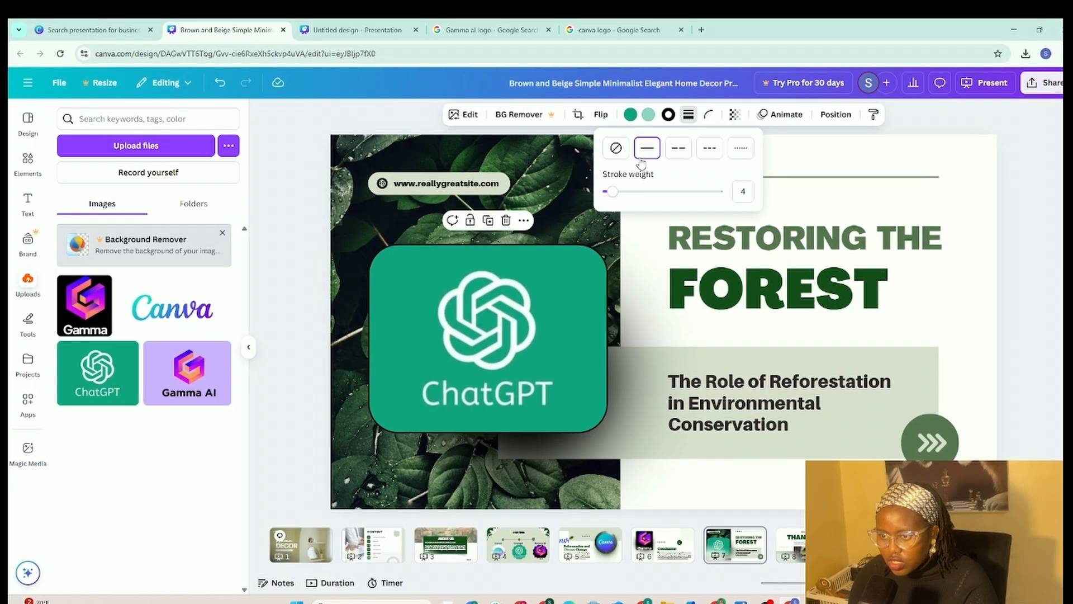
{"action": "left_click_drag", "start_coordinate": [617, 196], "coordinate": [615, 191]}
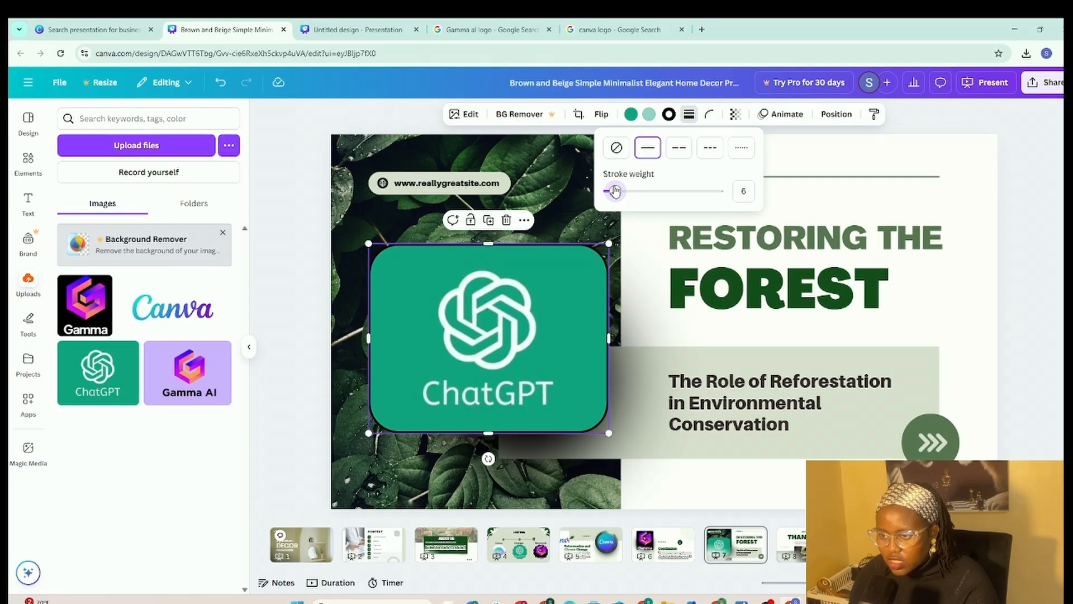
{"action": "left_click", "coordinate": [841, 159]}
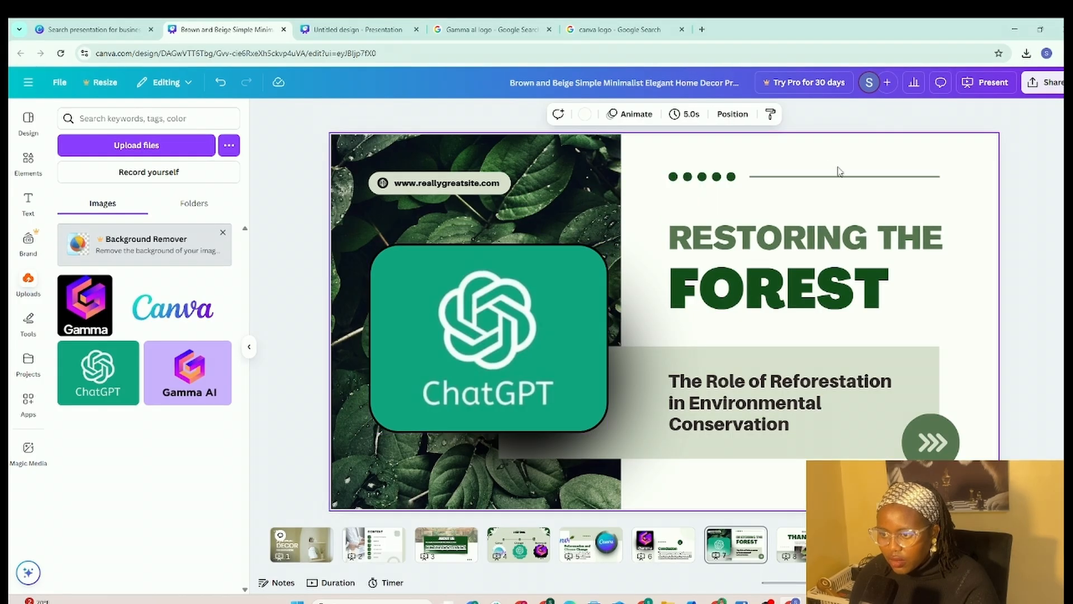
Step: Enlarge the round Canva logo on the "Reforestation and Climate Change" slide and centre it over the circular plant photo
{"action": "left_click", "coordinate": [612, 546]}
{"action": "left_click", "coordinate": [822, 252]}
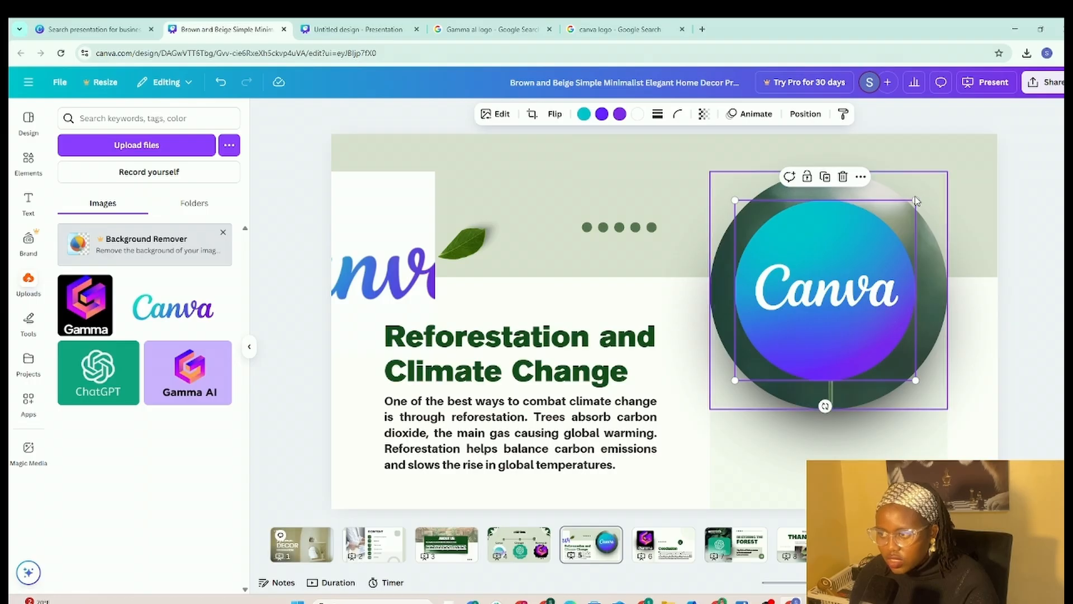
{"action": "left_click_drag", "start_coordinate": [914, 200], "coordinate": [925, 191]}
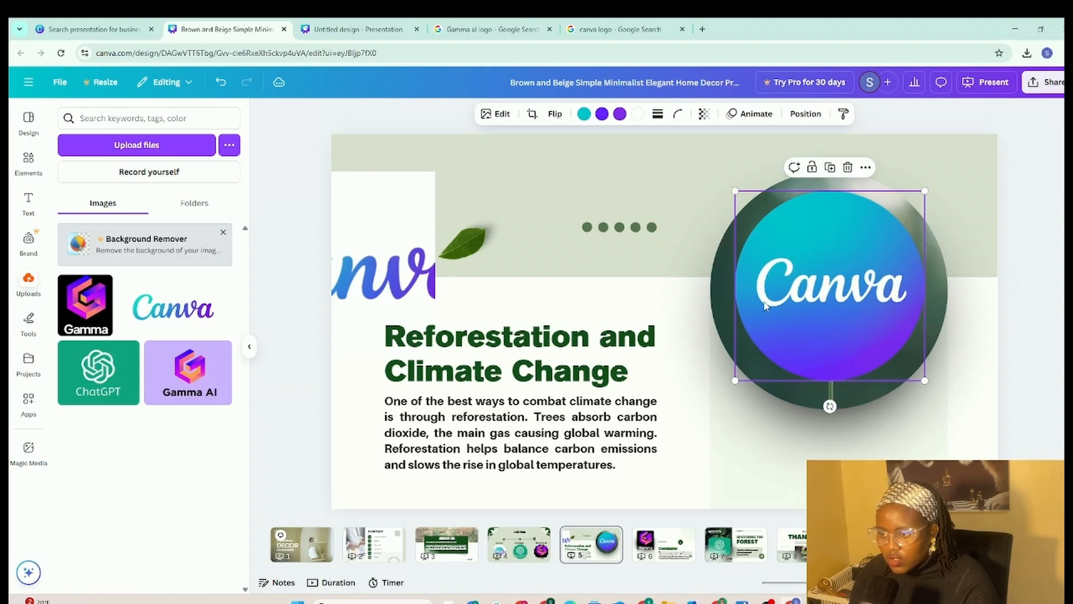
{"action": "left_click_drag", "start_coordinate": [735, 381], "coordinate": [728, 388]}
{"action": "left_click_drag", "start_coordinate": [809, 332], "coordinate": [812, 327]}
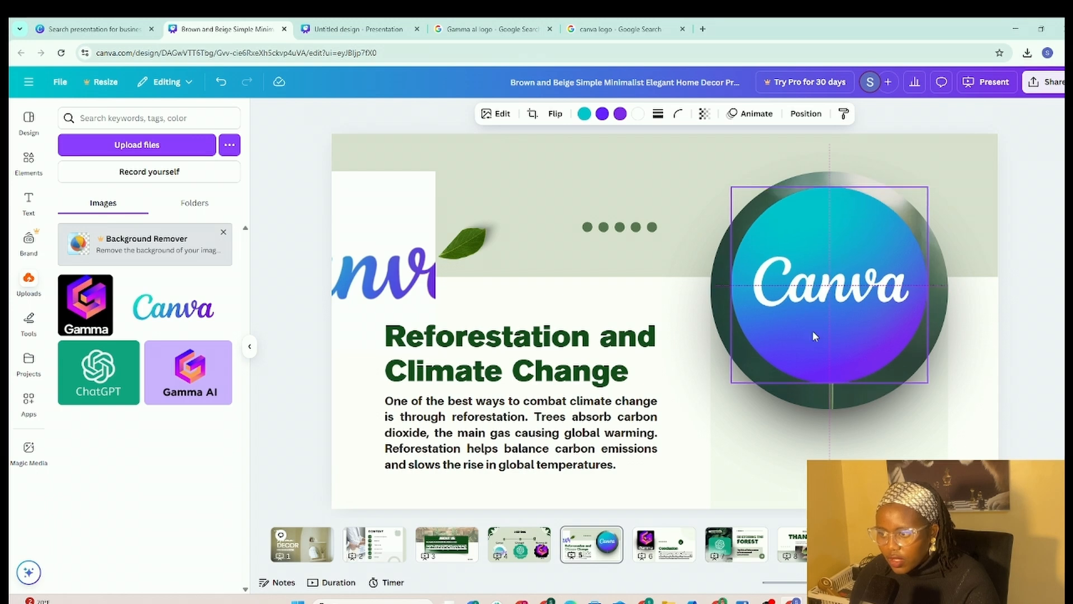
{"action": "left_click_drag", "start_coordinate": [924, 380], "coordinate": [933, 394]}
{"action": "left_click_drag", "start_coordinate": [856, 350], "coordinate": [851, 346]}
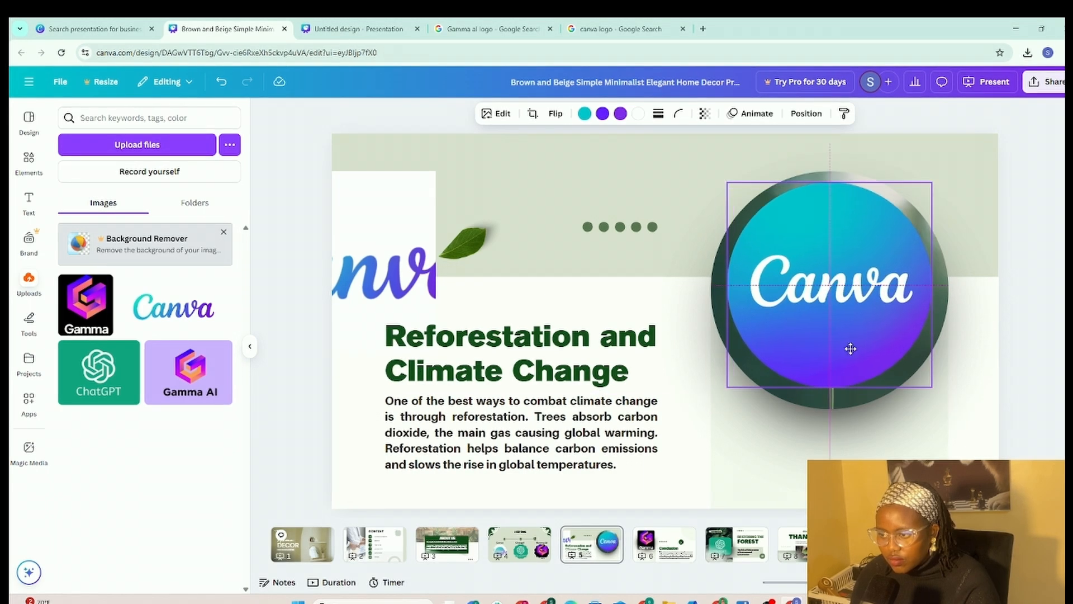
{"action": "left_click", "coordinate": [856, 423]}
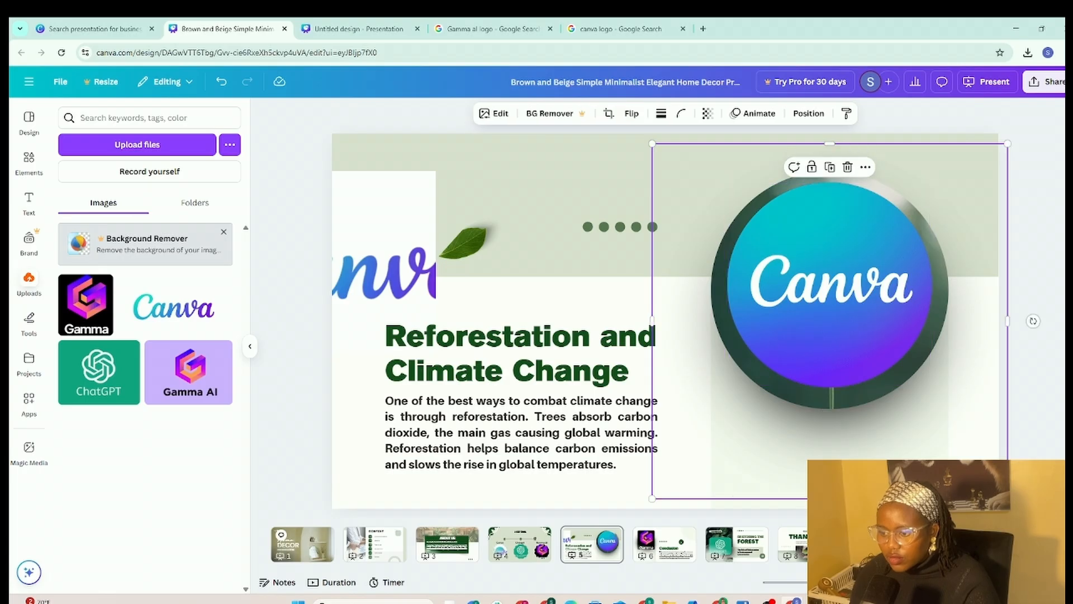
{"action": "left_click", "coordinate": [585, 559]}
{"action": "left_click", "coordinate": [679, 550]}
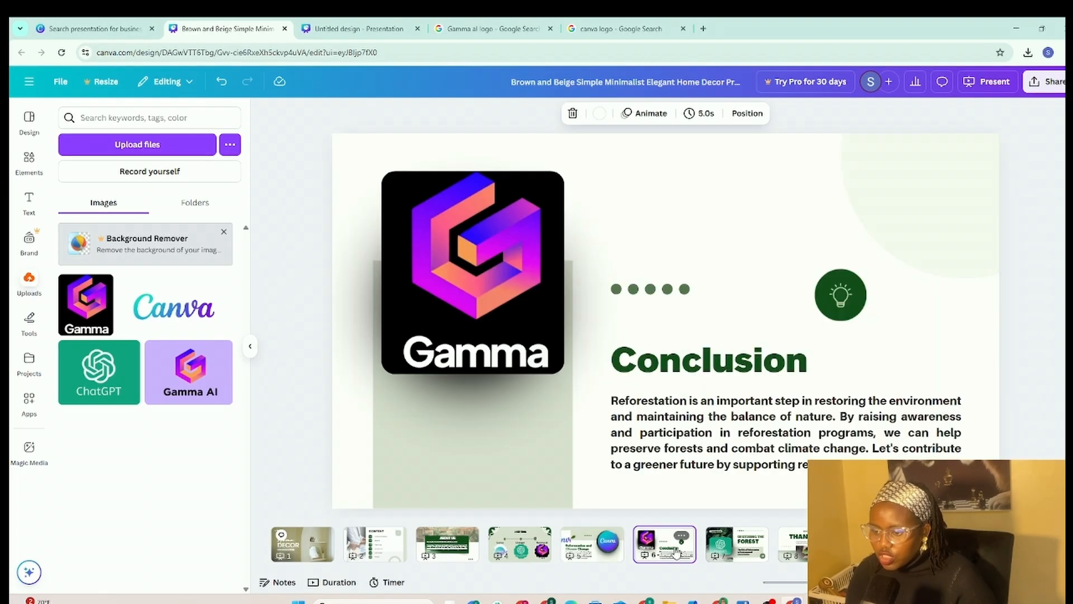
{"action": "left_click", "coordinate": [728, 554]}
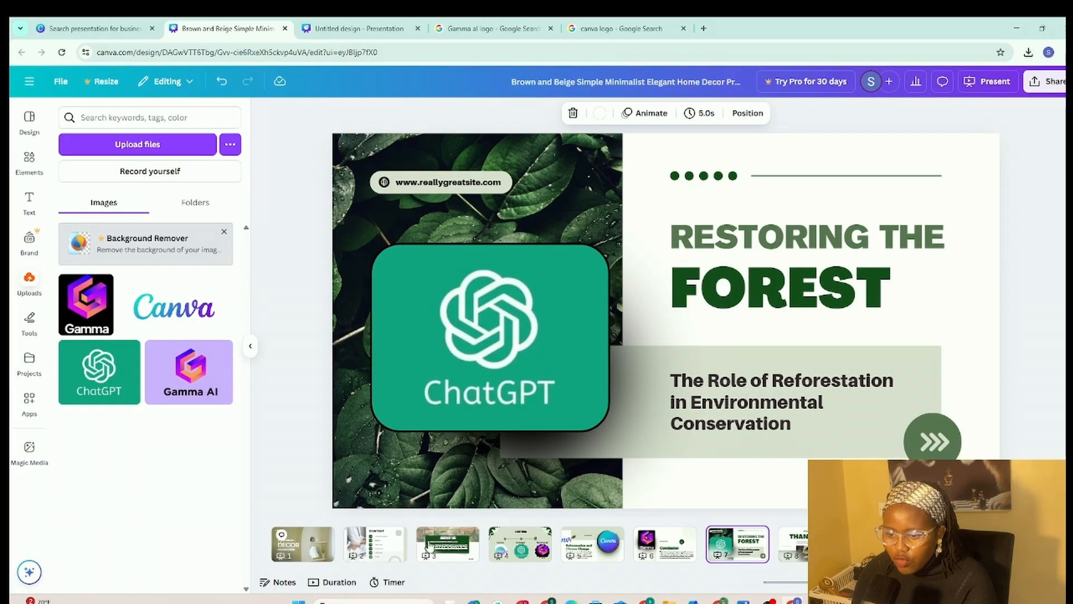
{"action": "left_click", "coordinate": [387, 549]}
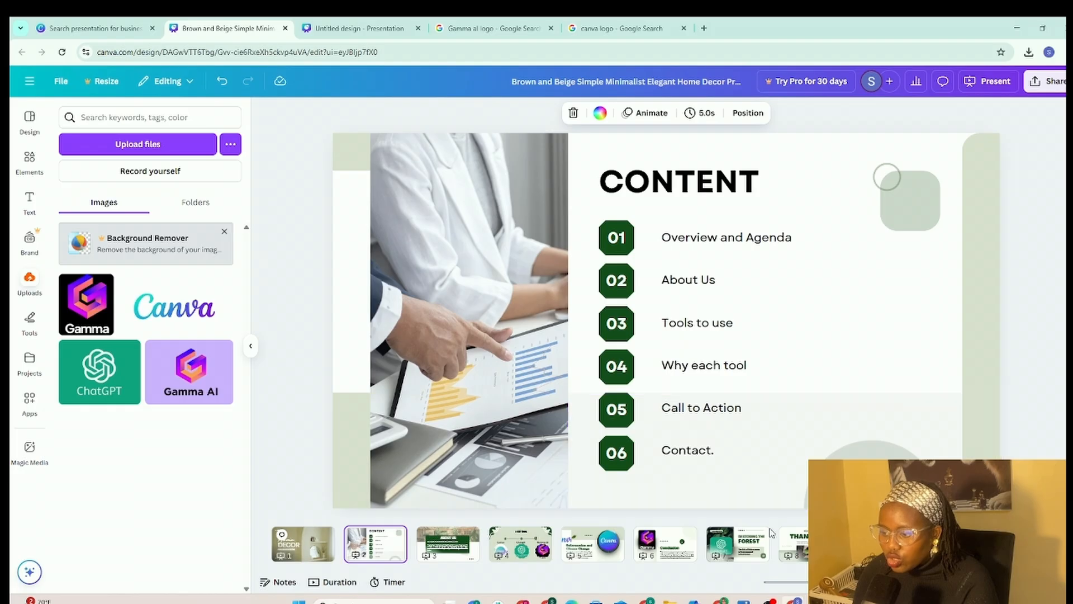
{"action": "left_click", "coordinate": [795, 546]}
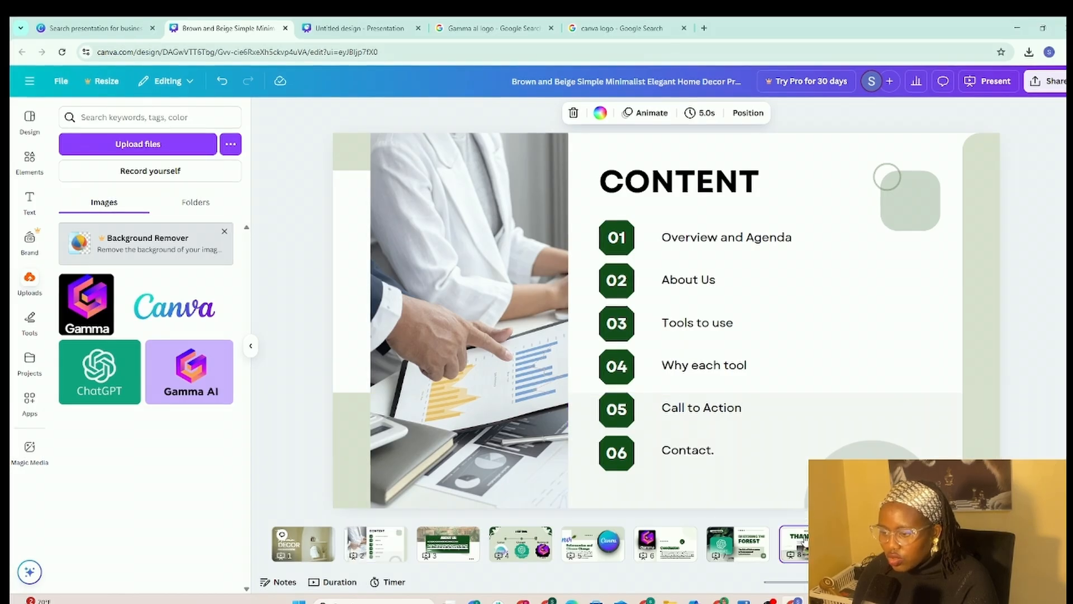
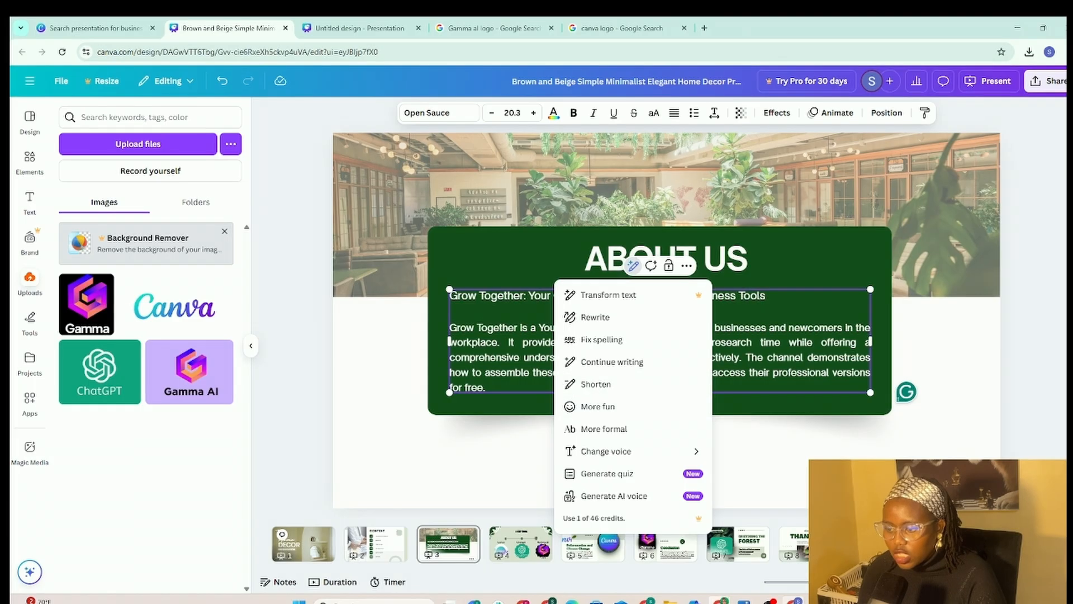
Step: Replace the "Reforestation and Climate Change" heading on slide 5 with "CANVA"
{"action": "left_click", "coordinate": [600, 555]}
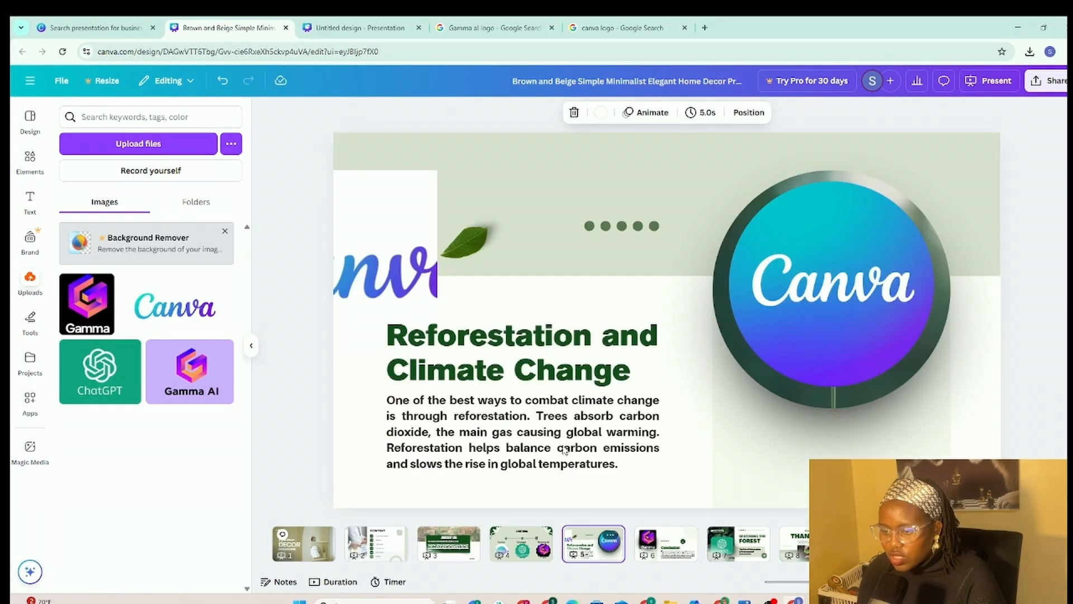
{"action": "double_click", "coordinate": [619, 366]}
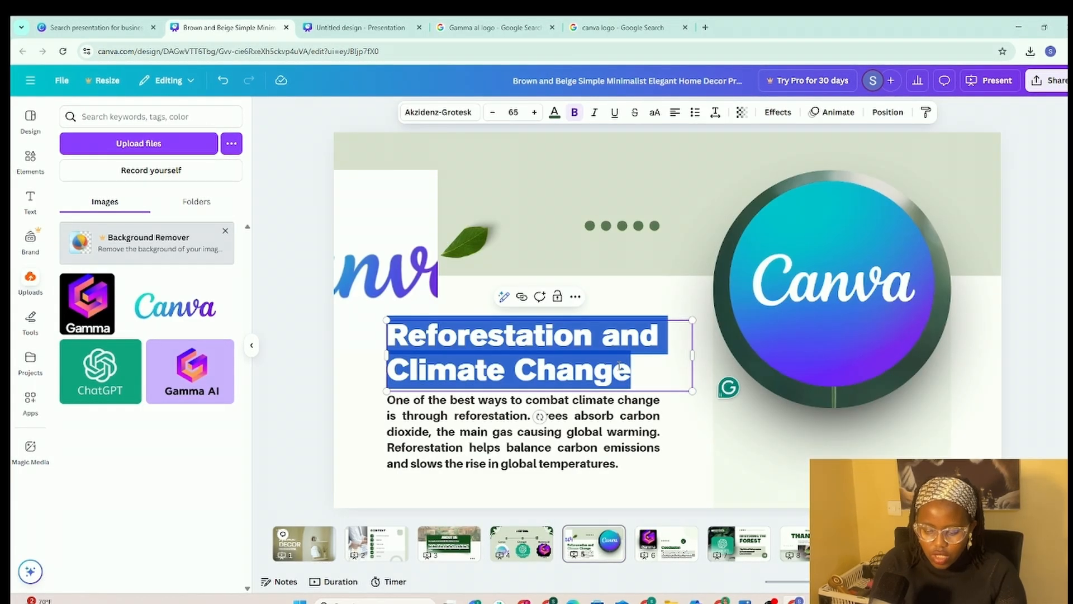
{"action": "key", "text": "BackSpace"}
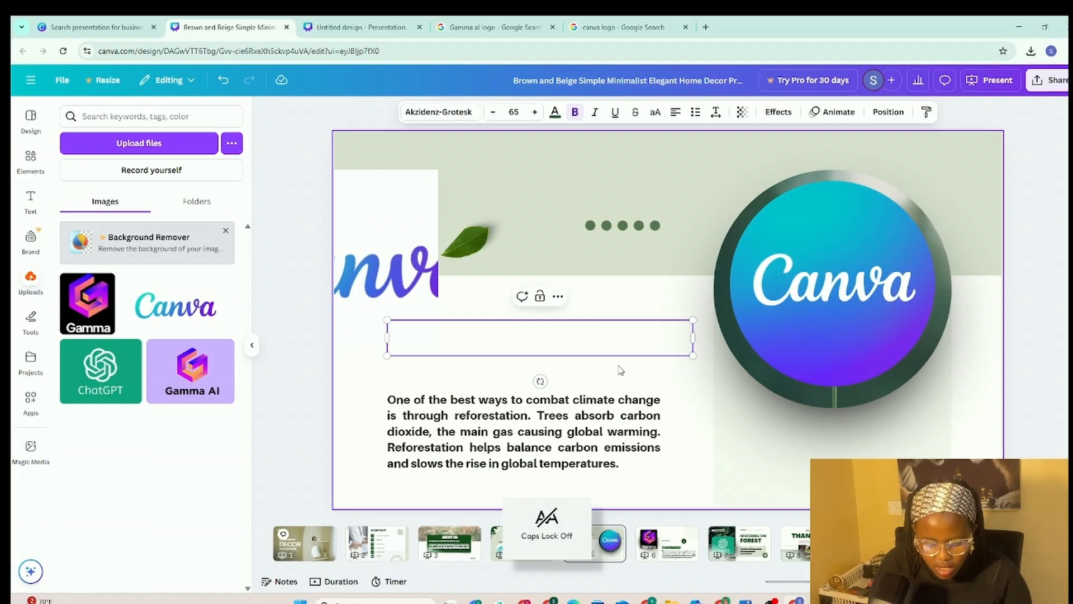
{"action": "type", "text": "CANVA"}
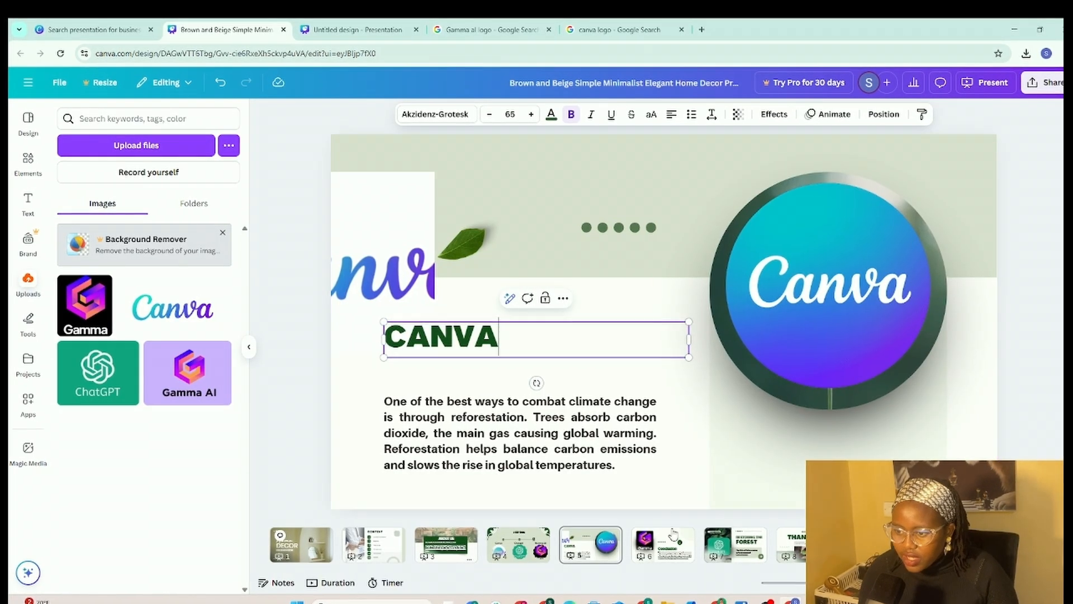
Step: Replace the body paragraph under the CANVA heading with the opening words "Canva is at tool that support you in"
{"action": "double_click", "coordinate": [613, 463]}
{"action": "key", "text": "BackSpace"}
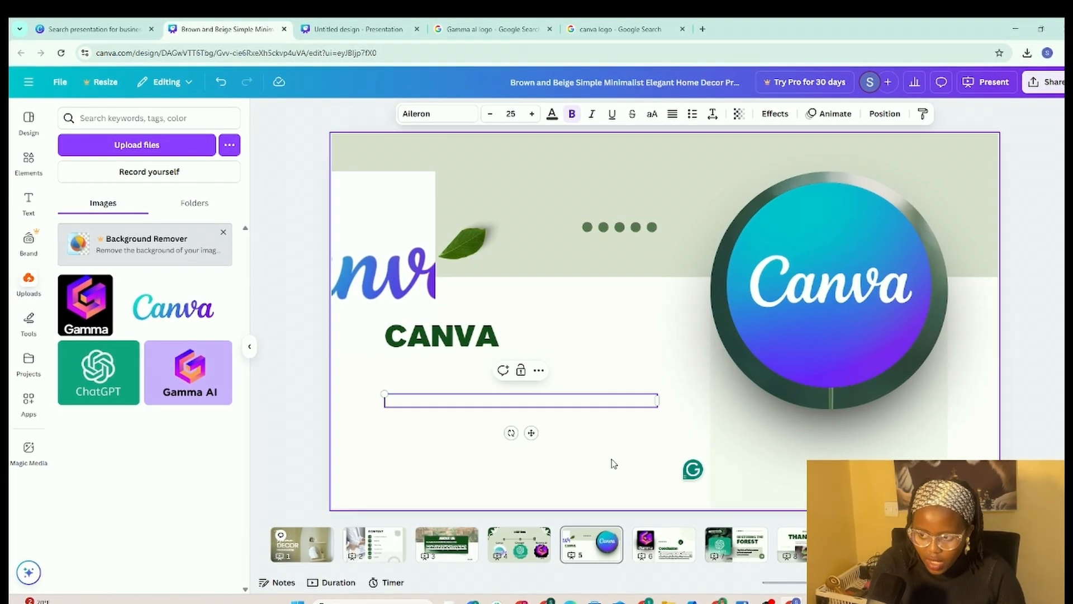
{"action": "key", "text": "Caps_Lock"}
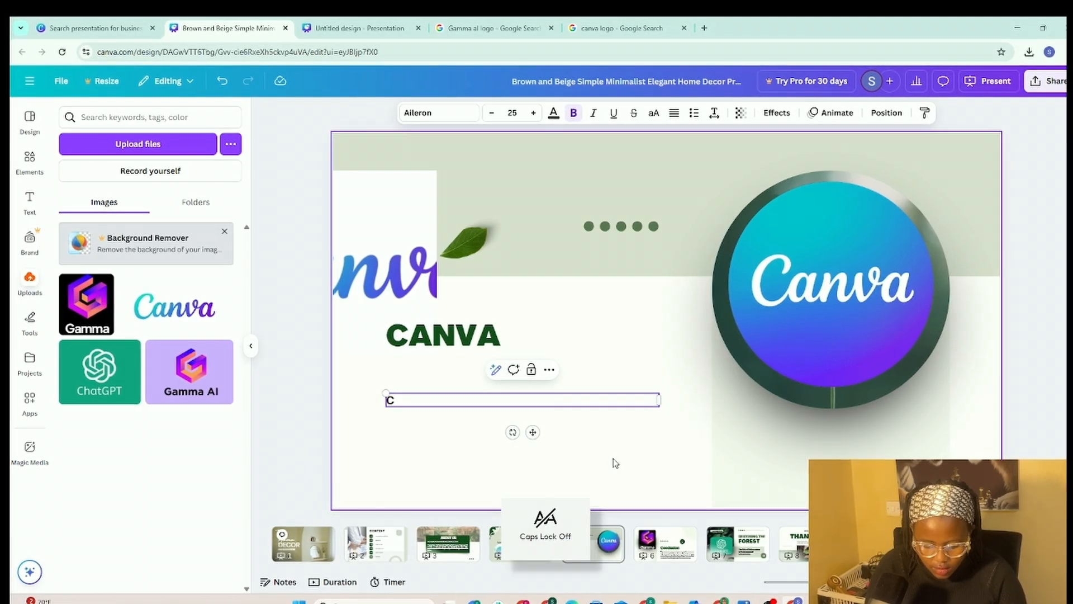
{"action": "type", "text": "va"}
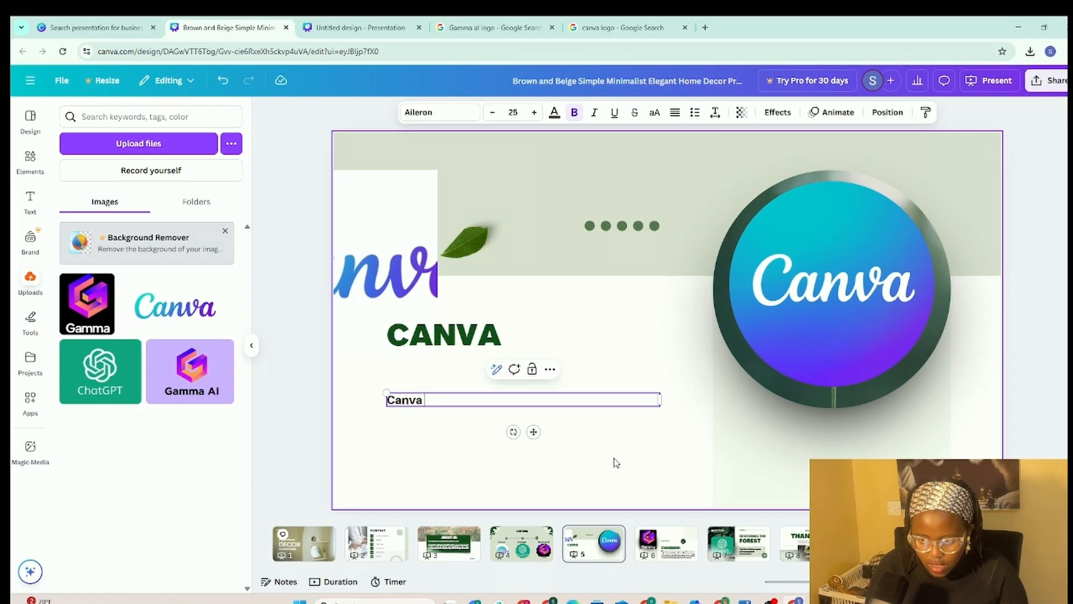
{"action": "type", "text": " is at"}
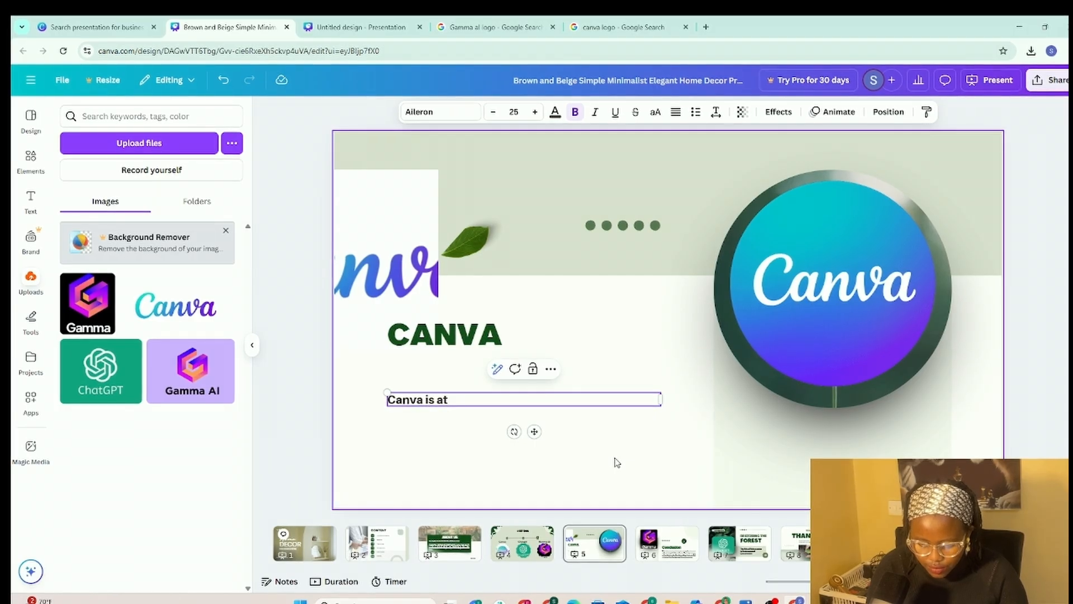
{"action": "type", "text": " tool that support y"}
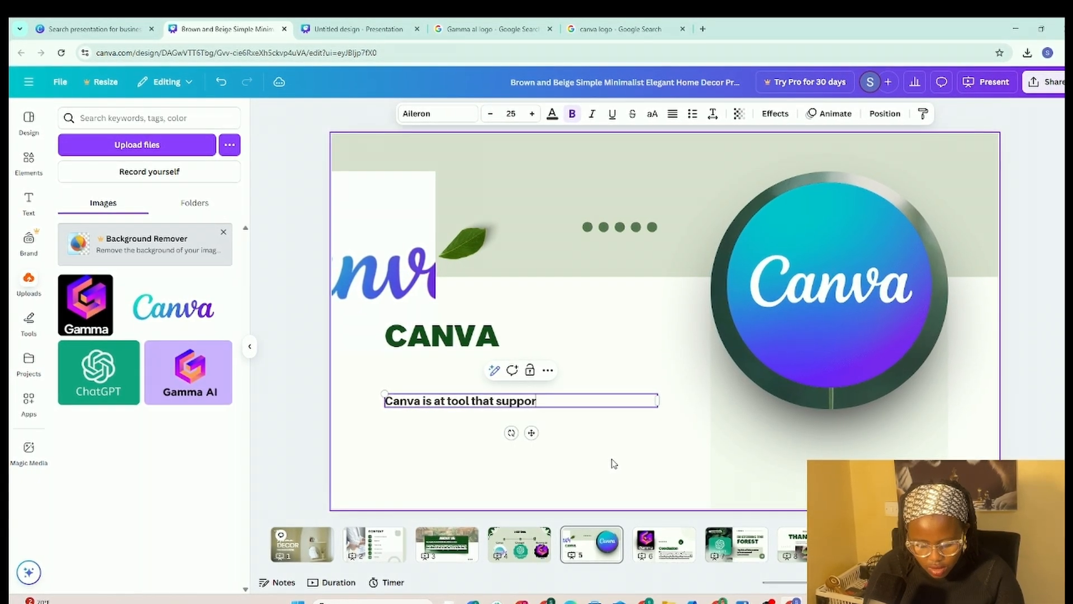
{"action": "type", "text": "ou in co"}
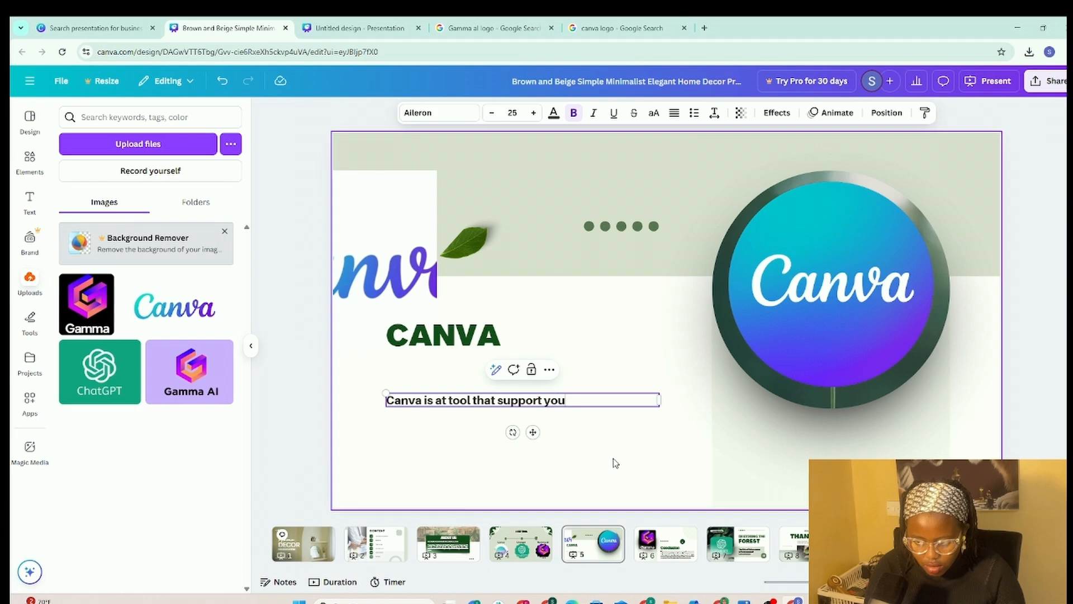
{"action": "type", "text": "nt"}
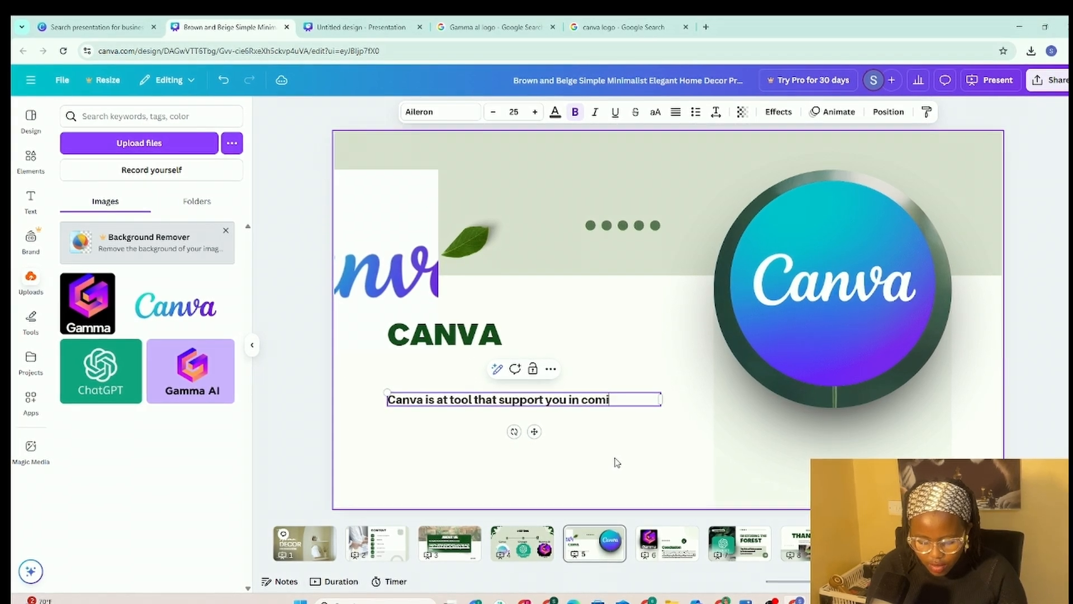
{"action": "key", "text": "BackSpace"}
{"action": "key", "text": "BackSpace"}
{"action": "key", "text": "BackSpace"}
{"action": "key", "text": "BackSpace"}
Step: Continue the paragraph with "your business help you have clear layout of how to do multilple documents , cutting out the though how presentaion should look like"
{"action": "type", "text": "your business help"}
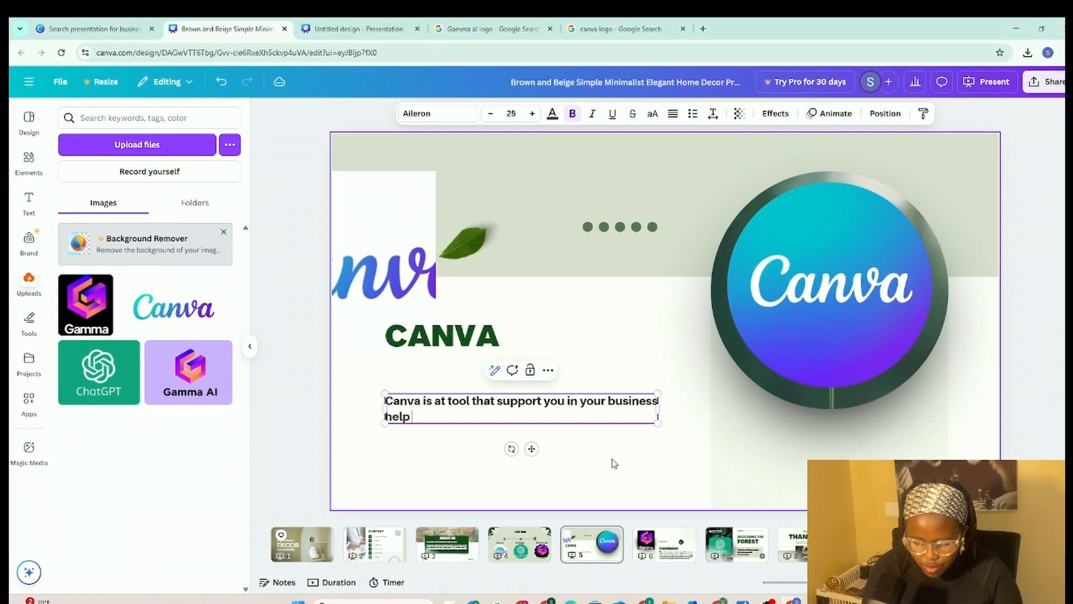
{"action": "type", "text": " you have"}
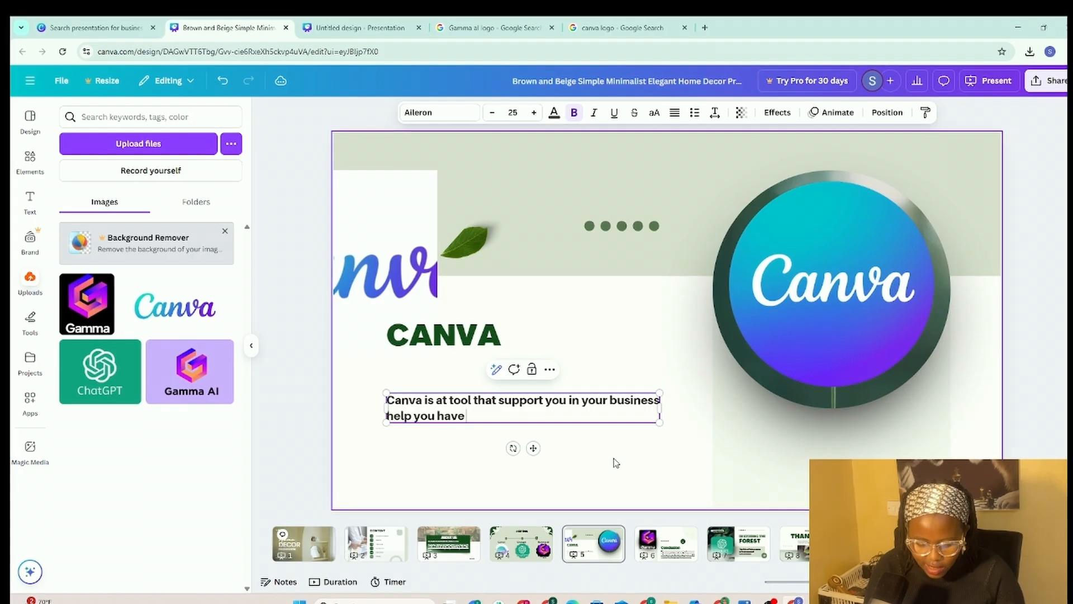
{"action": "type", "text": " clear layout of how to do multilpl"}
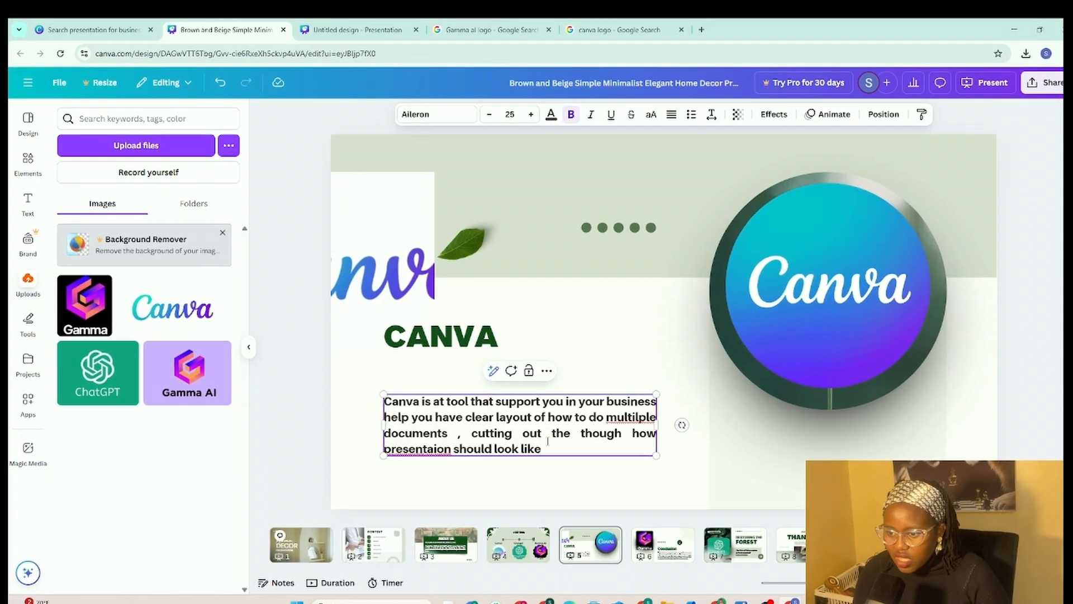
{"action": "type", "text": "e"}
Step: Extend the whole Canva paragraph with the AI option Continue writing and insert the generated text
{"action": "left_click_drag", "start_coordinate": [541, 449], "coordinate": [384, 401]}
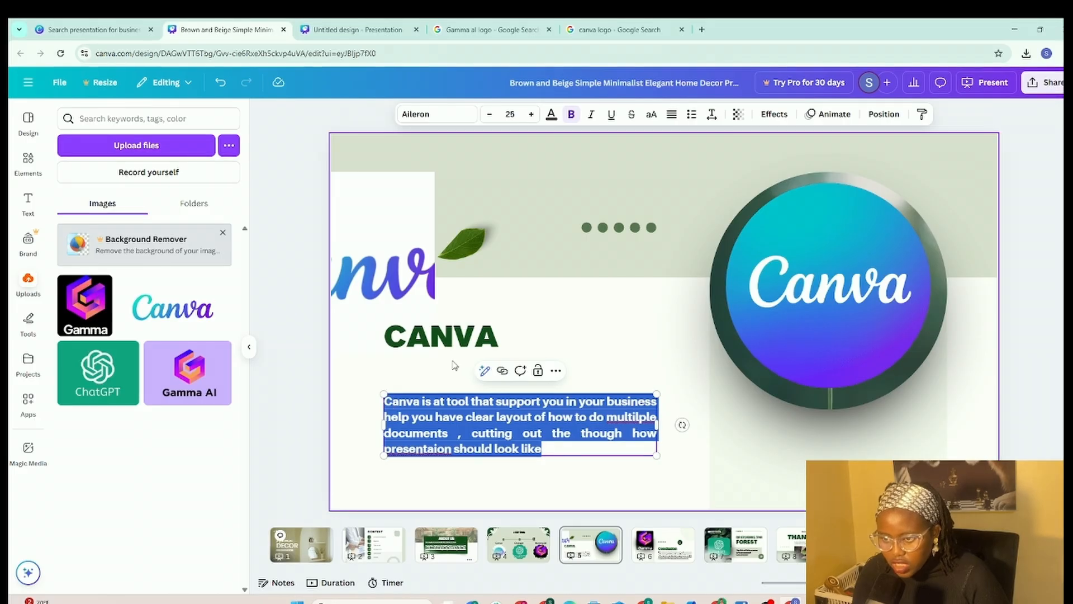
{"action": "left_click", "coordinate": [484, 370]}
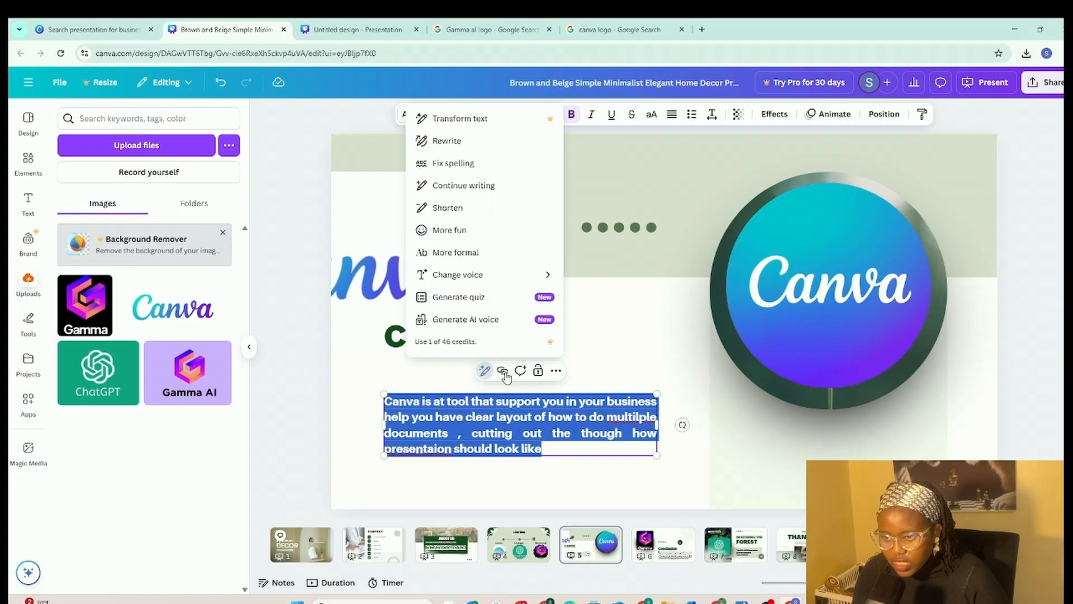
{"action": "left_click", "coordinate": [464, 186]}
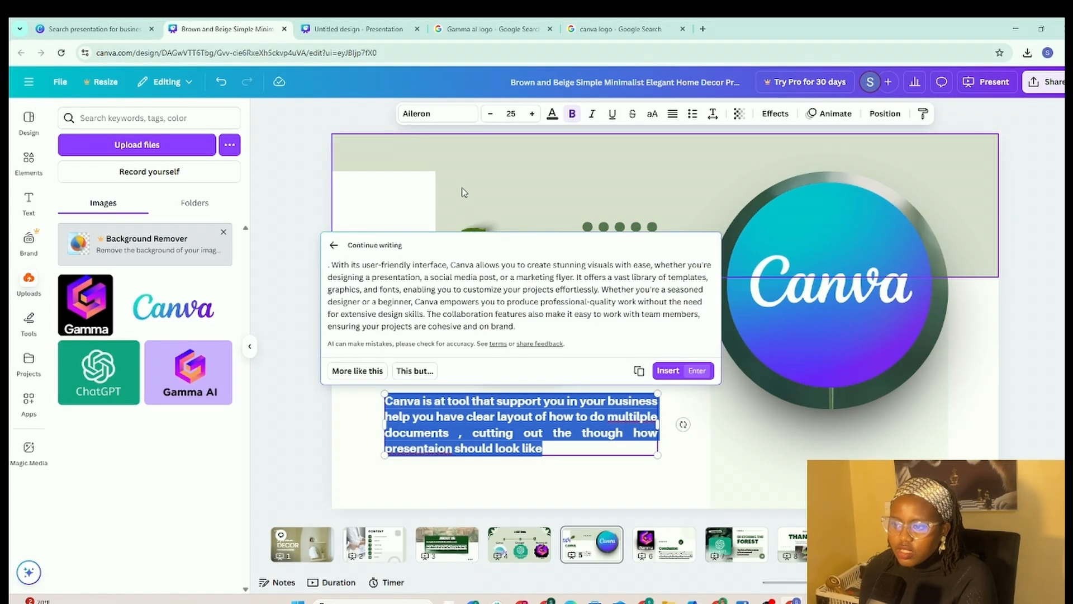
{"action": "left_click", "coordinate": [669, 371]}
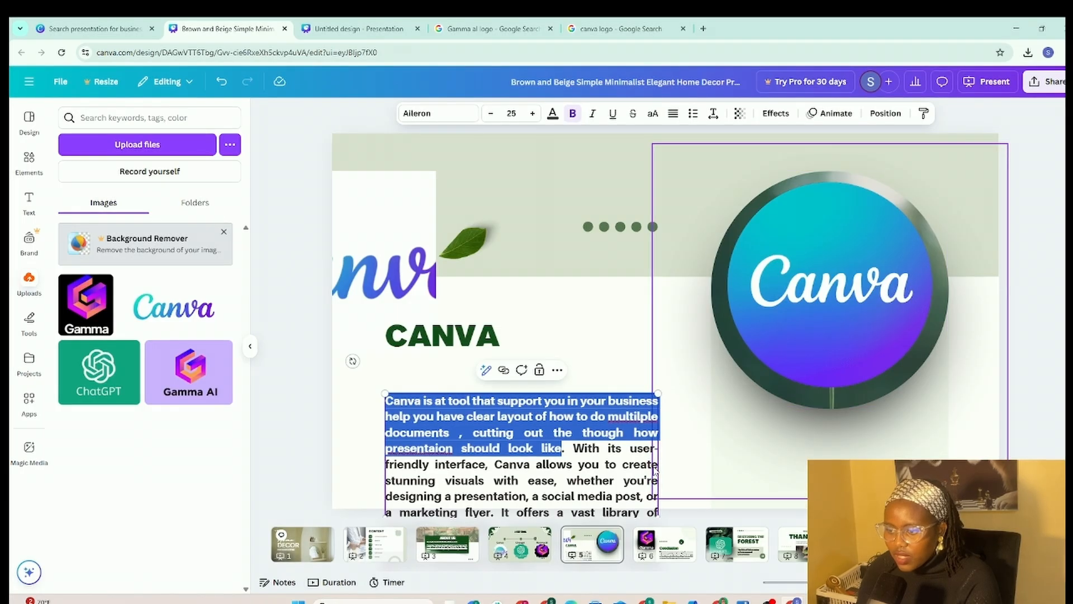
Step: Raise and widen the paragraph under the CANVA heading on slide 5, and condense its whole text with the AI option Shorten
{"action": "left_click_drag", "start_coordinate": [593, 468], "coordinate": [593, 434]}
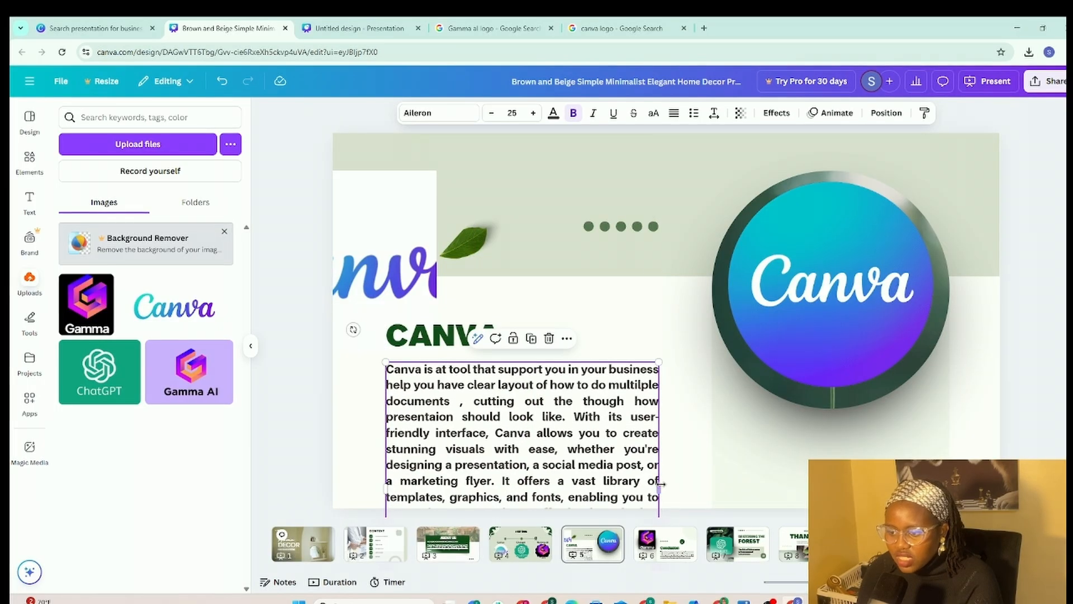
{"action": "left_click_drag", "start_coordinate": [661, 485], "coordinate": [692, 473]}
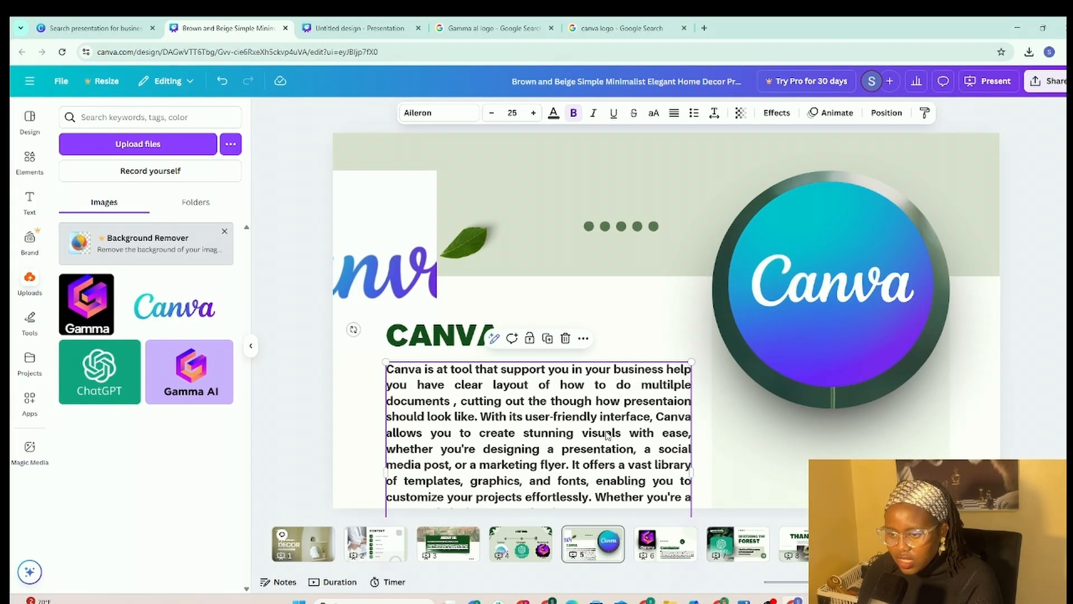
{"action": "left_click", "coordinate": [485, 391]}
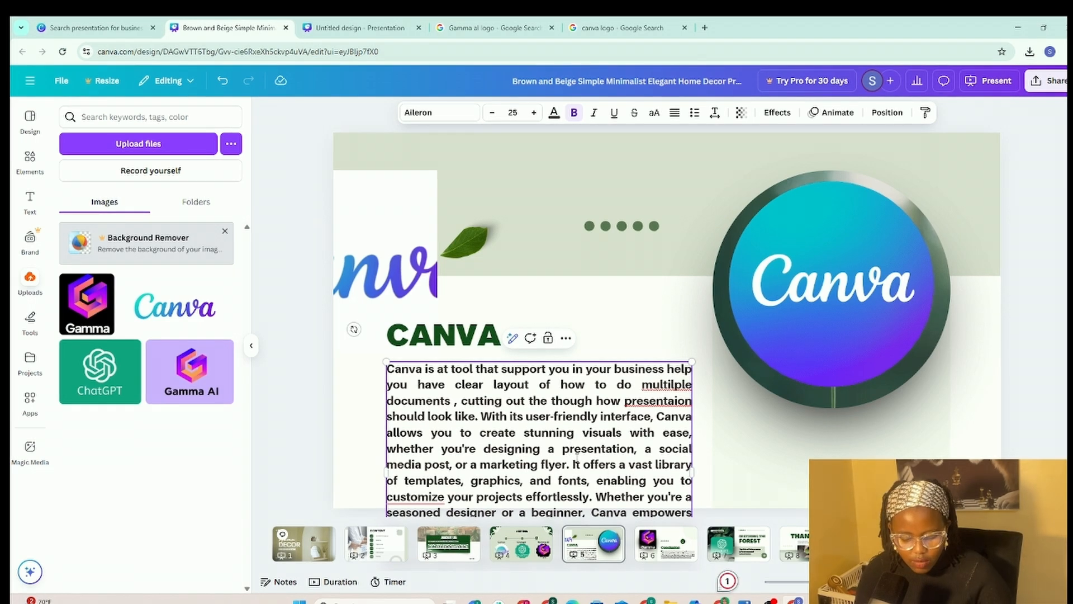
{"action": "key", "text": "ctrl+a"}
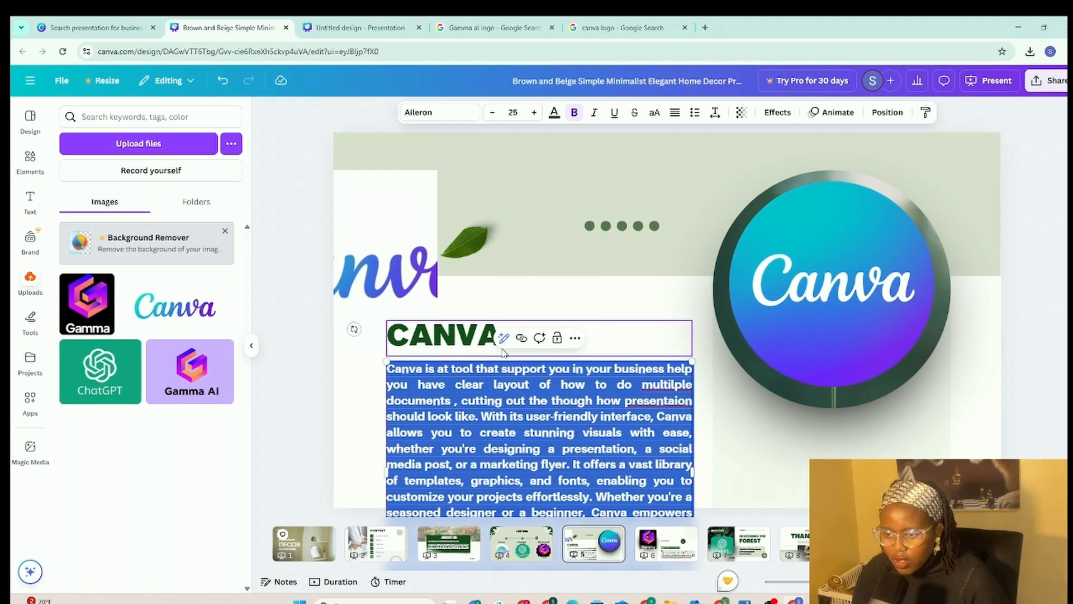
{"action": "left_click", "coordinate": [505, 350]}
{"action": "left_click", "coordinate": [439, 390]}
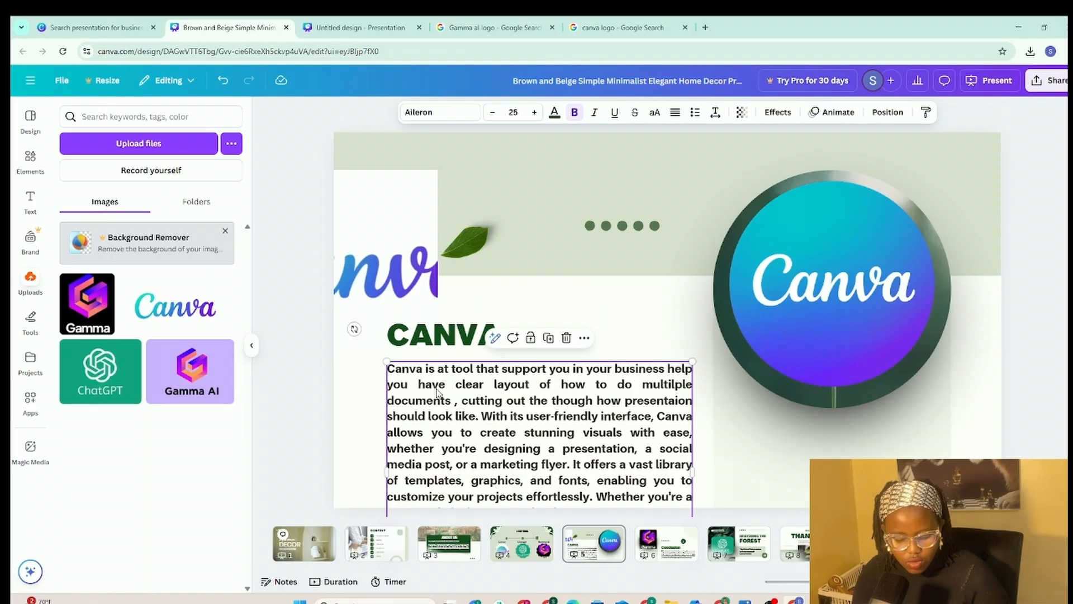
{"action": "key", "text": "ctrl+a"}
{"action": "left_click", "coordinate": [461, 396]}
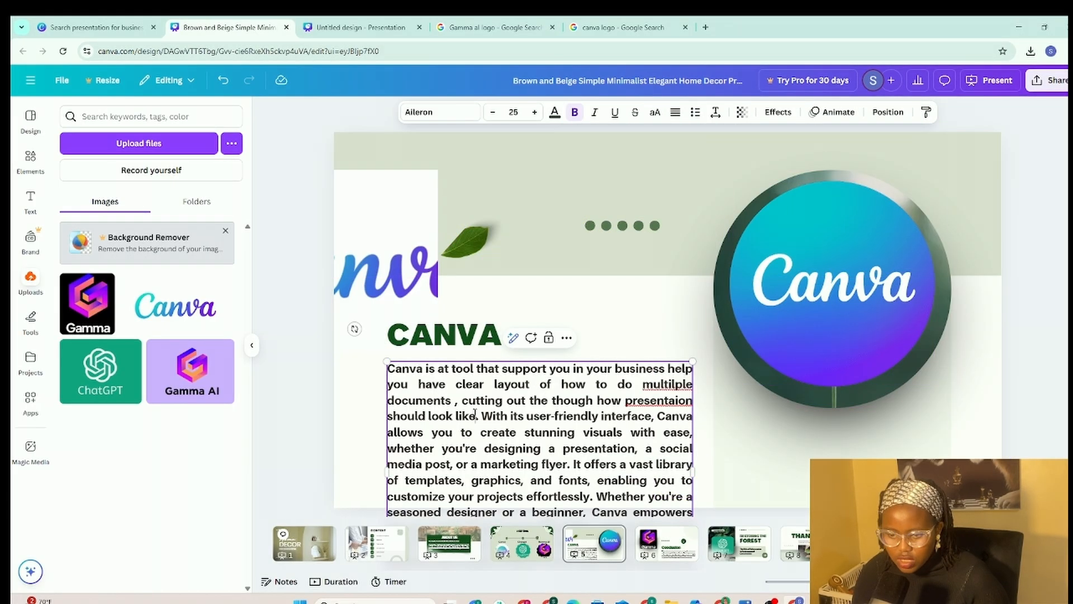
{"action": "key", "text": "ctrl+a"}
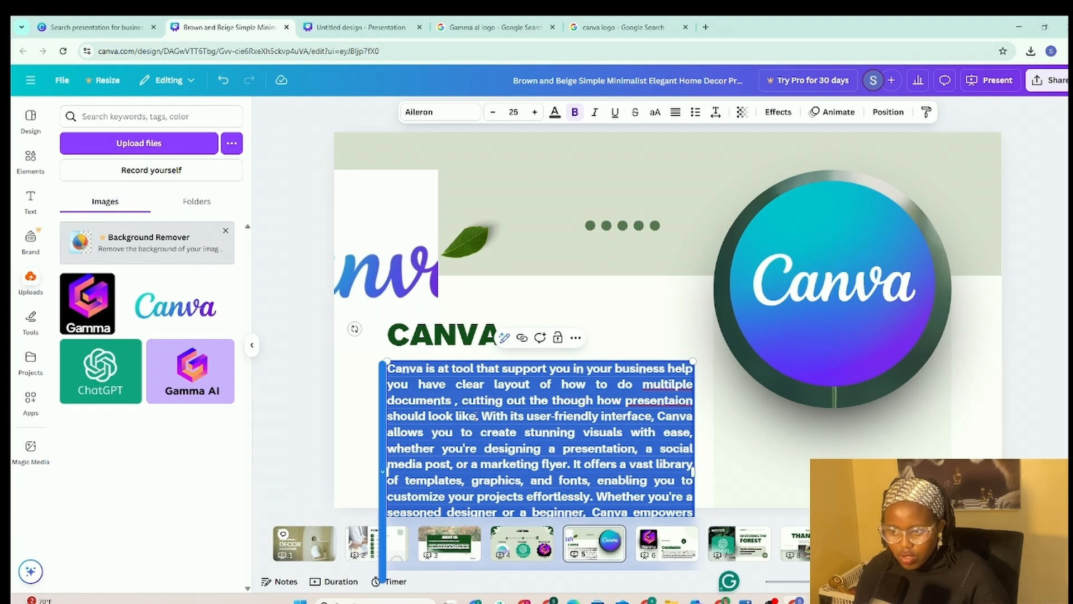
{"action": "left_click", "coordinate": [504, 338]}
{"action": "left_click", "coordinate": [489, 176]}
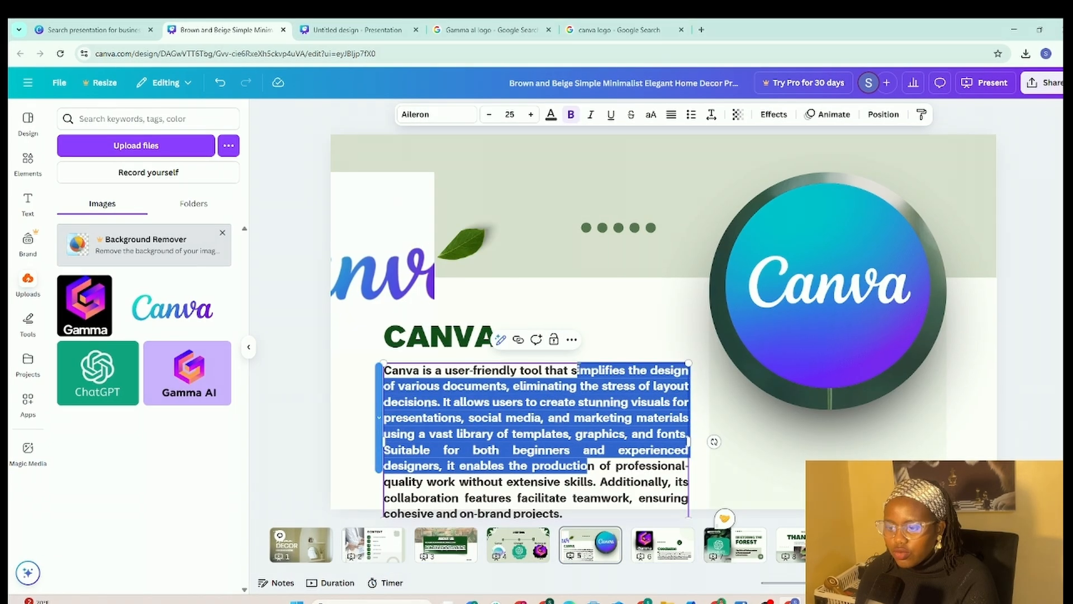
Step: Move the CANVA heading up slightly and fit the paragraph beneath it, scaling its text down to size 20.3 and widening its box
{"action": "left_click", "coordinate": [530, 357]}
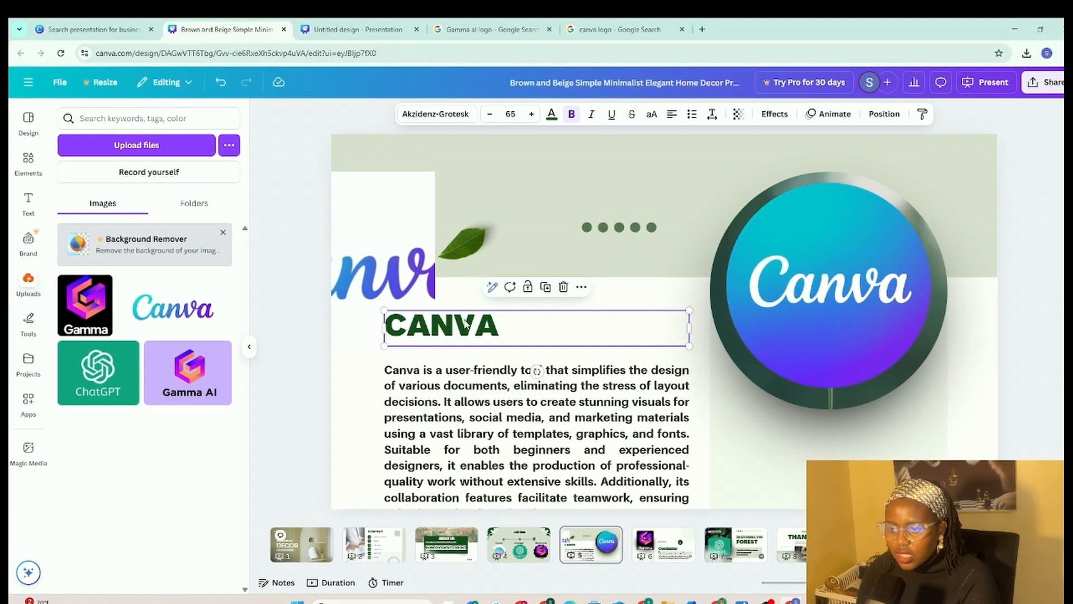
{"action": "left_click_drag", "start_coordinate": [480, 407], "coordinate": [485, 371]}
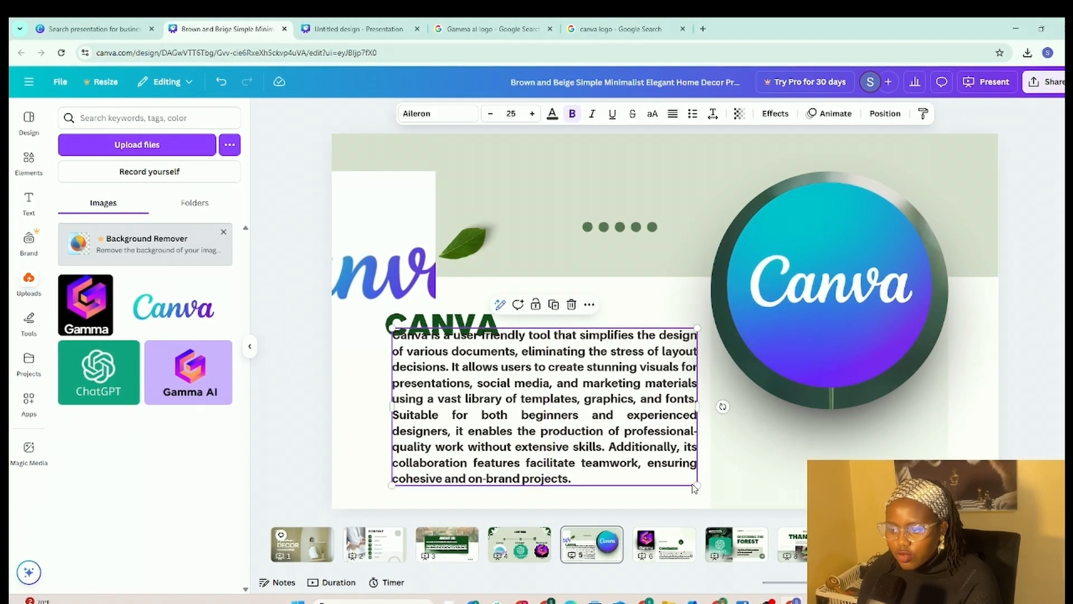
{"action": "left_click_drag", "start_coordinate": [694, 479], "coordinate": [639, 437]}
{"action": "left_click_drag", "start_coordinate": [507, 408], "coordinate": [501, 430]}
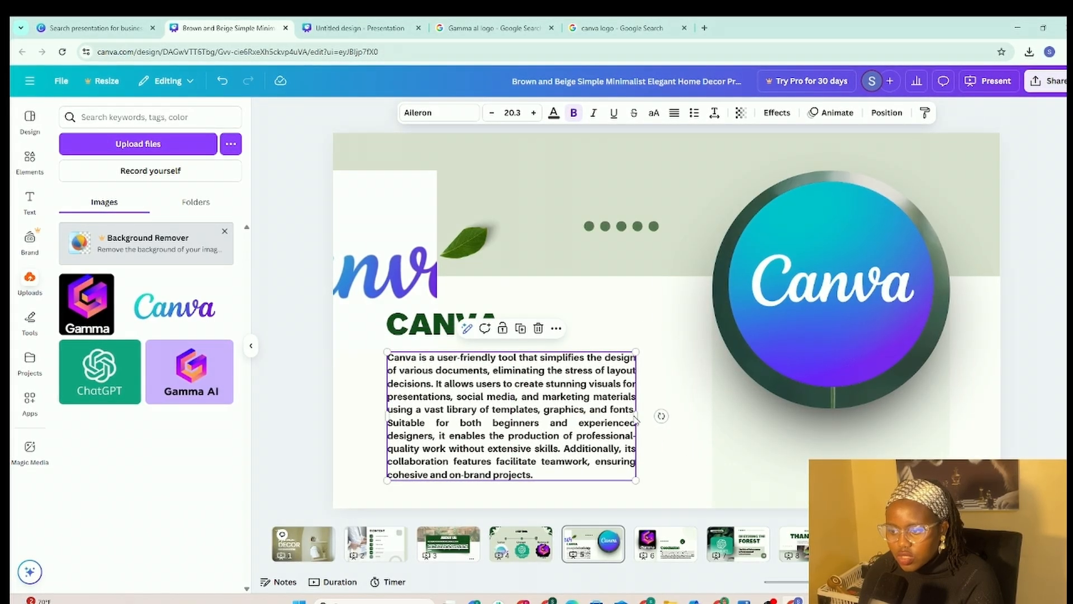
{"action": "left_click_drag", "start_coordinate": [635, 419], "coordinate": [675, 422]}
Step: Extend the Gamma paragraph on slide 6 with the AI option Continue writing and insert the generated text
{"action": "left_click", "coordinate": [665, 541]}
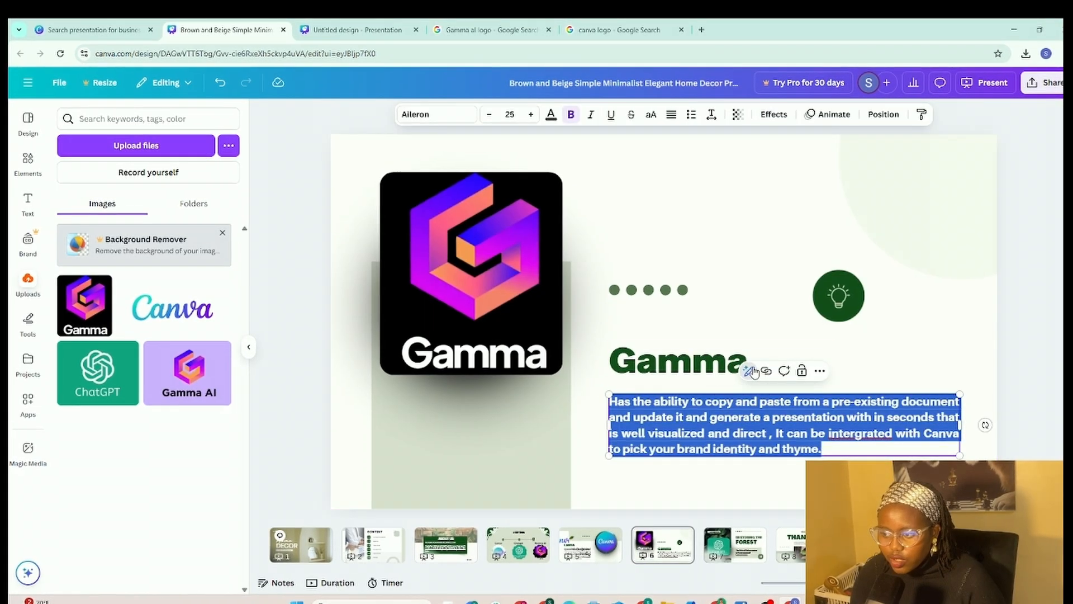
{"action": "left_click", "coordinate": [751, 367]}
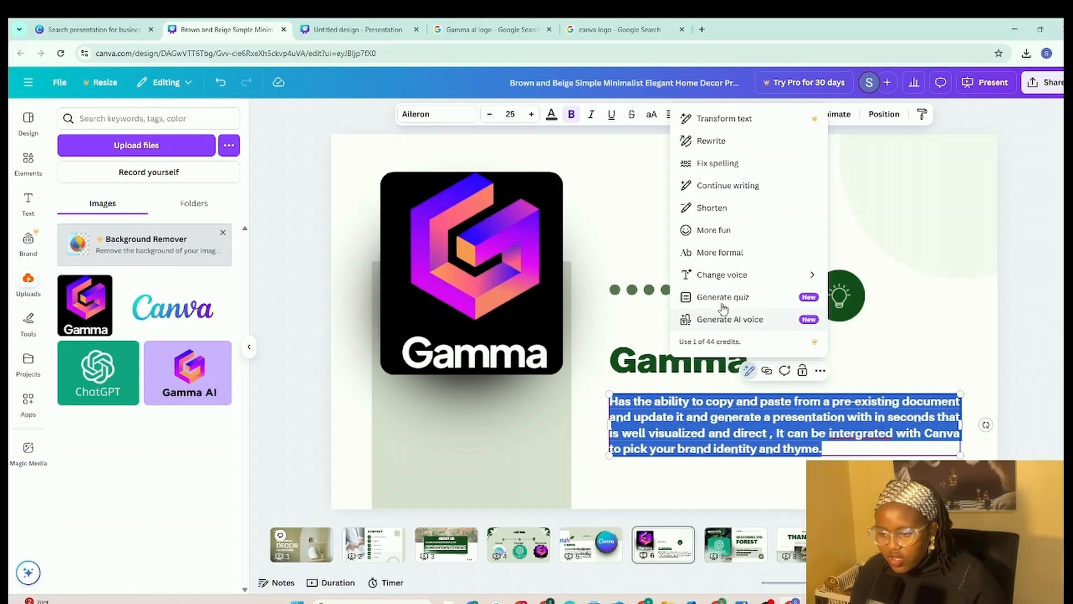
{"action": "left_click", "coordinate": [728, 185]}
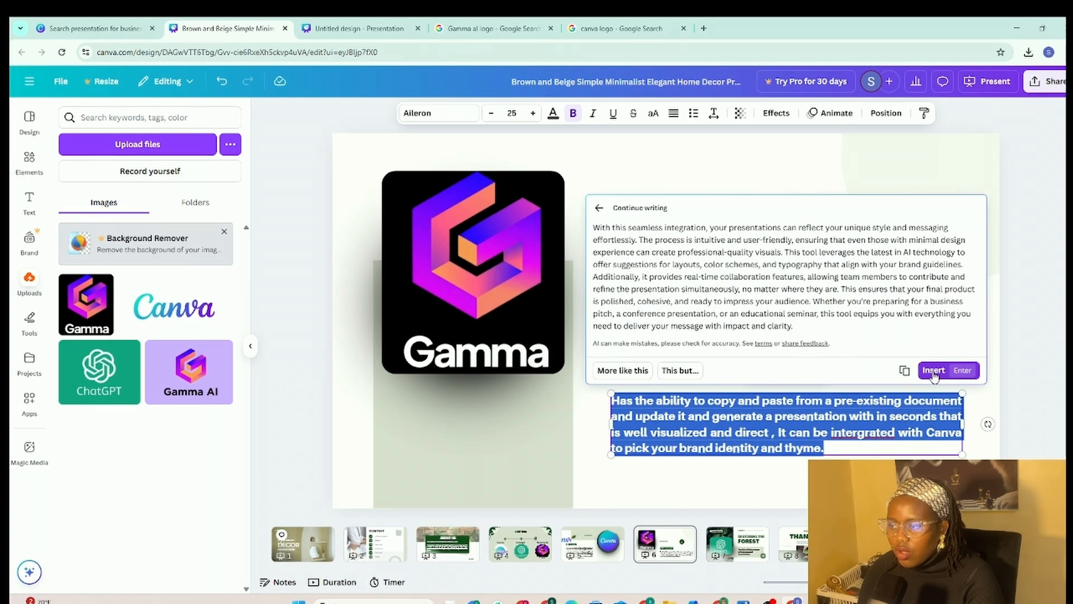
{"action": "left_click", "coordinate": [933, 370]}
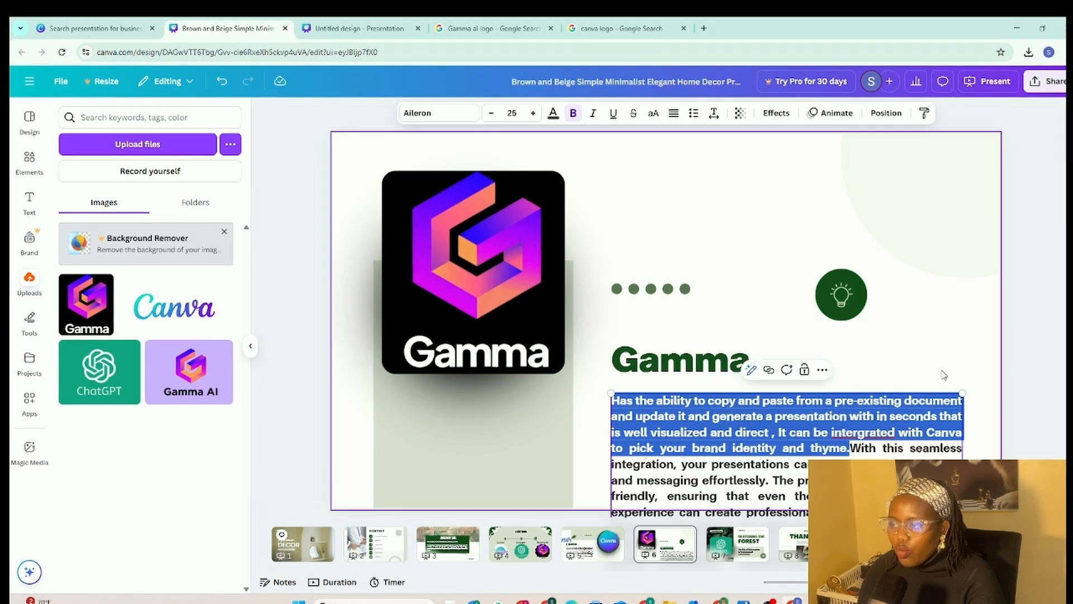
Step: Condense the whole Gamma paragraph on slide 6 with the AI option Shorten
{"action": "left_click", "coordinate": [890, 440]}
{"action": "key", "text": "ctrl+a"}
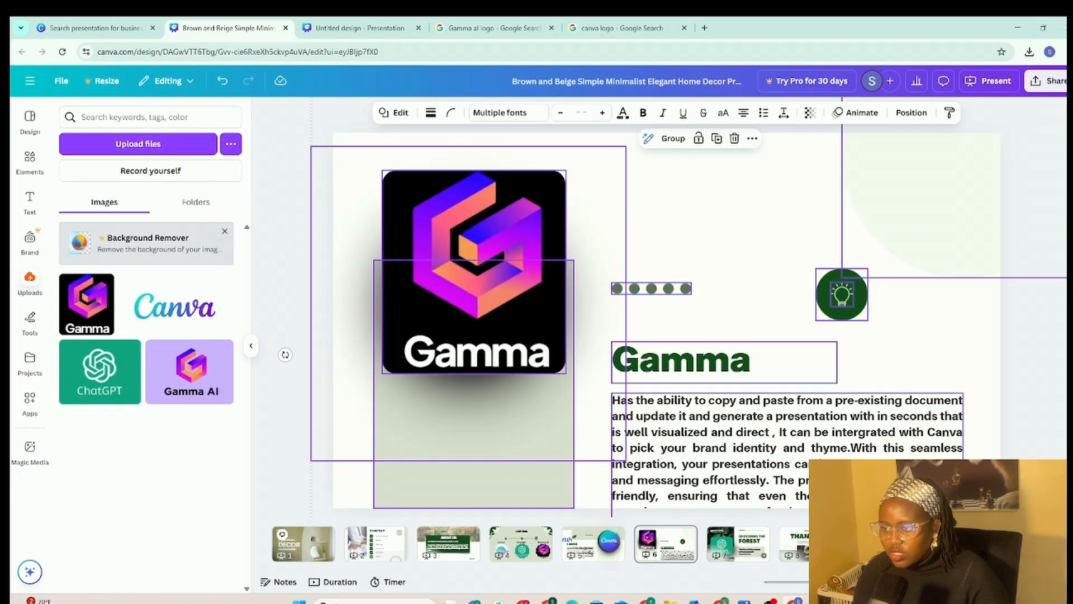
{"action": "left_click", "coordinate": [920, 373]}
{"action": "left_click", "coordinate": [882, 453]}
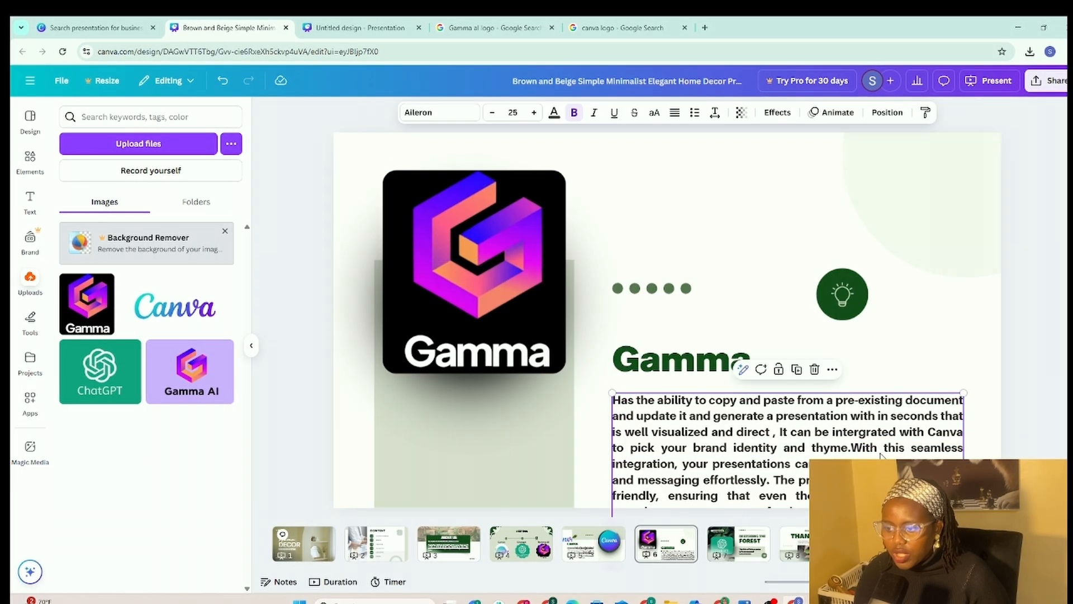
{"action": "key", "text": "ctrl+a"}
{"action": "left_click", "coordinate": [817, 463]}
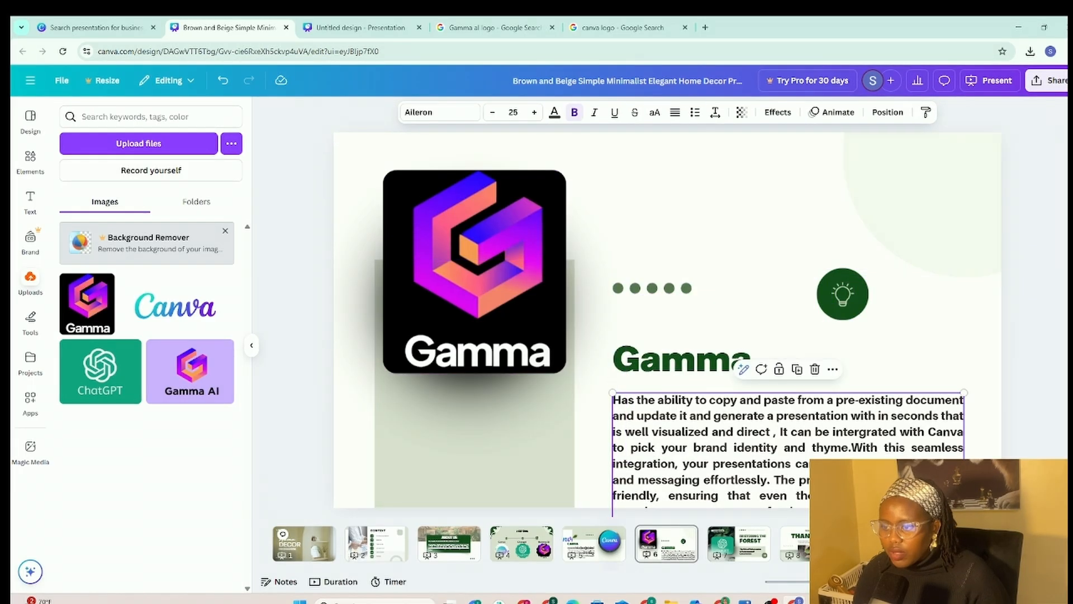
{"action": "left_click", "coordinate": [816, 463]}
{"action": "key", "text": "ctrl+a"}
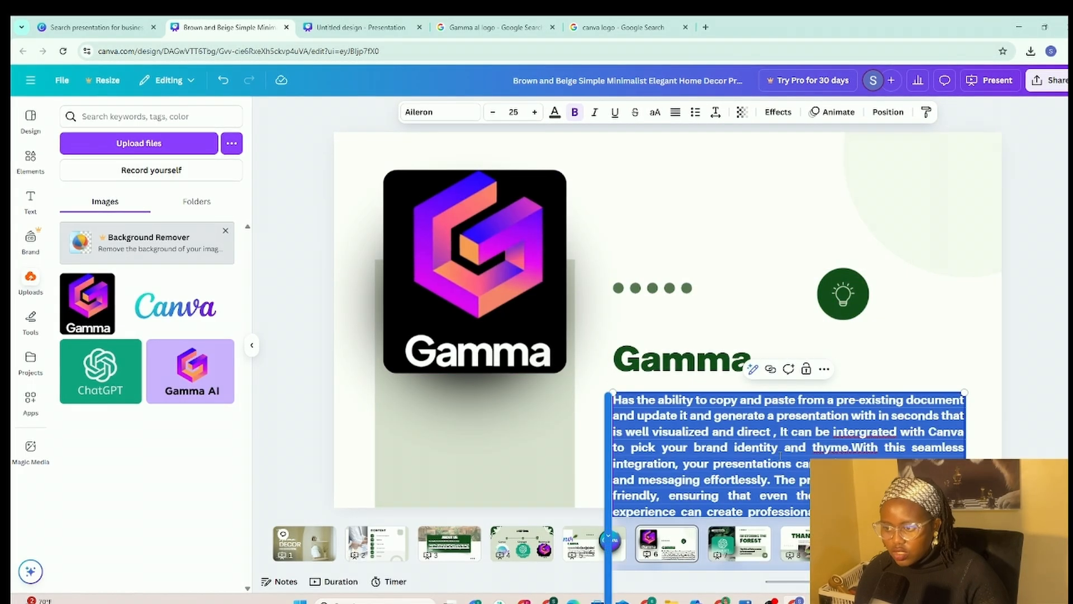
{"action": "left_click", "coordinate": [753, 369]}
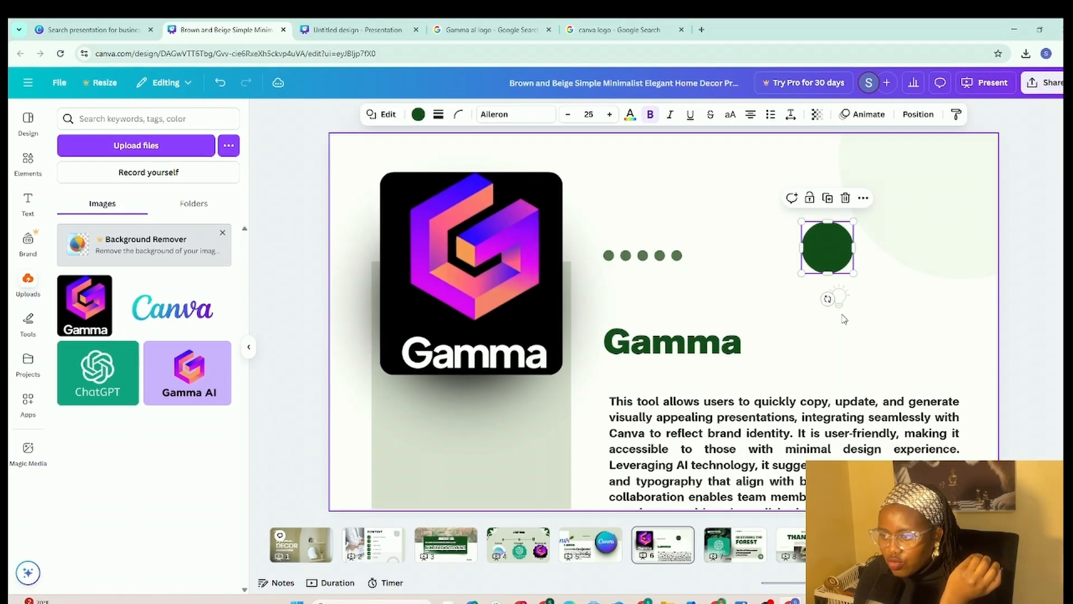
Step: Place the lightbulb icon on the raised green circle, and move the Gamma heading and paragraph up, widening the paragraph slightly
{"action": "left_click", "coordinate": [845, 309]}
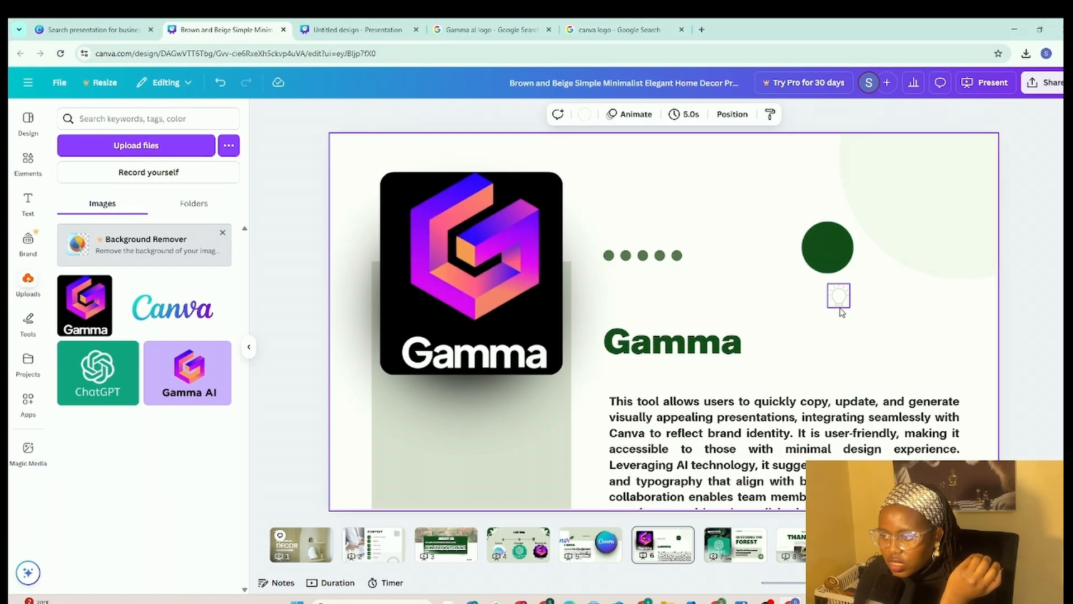
{"action": "left_click_drag", "start_coordinate": [840, 308], "coordinate": [829, 260]}
{"action": "left_click_drag", "start_coordinate": [762, 352], "coordinate": [756, 302]}
{"action": "left_click_drag", "start_coordinate": [794, 456], "coordinate": [793, 389]}
{"action": "left_click_drag", "start_coordinate": [972, 408], "coordinate": [984, 409]}
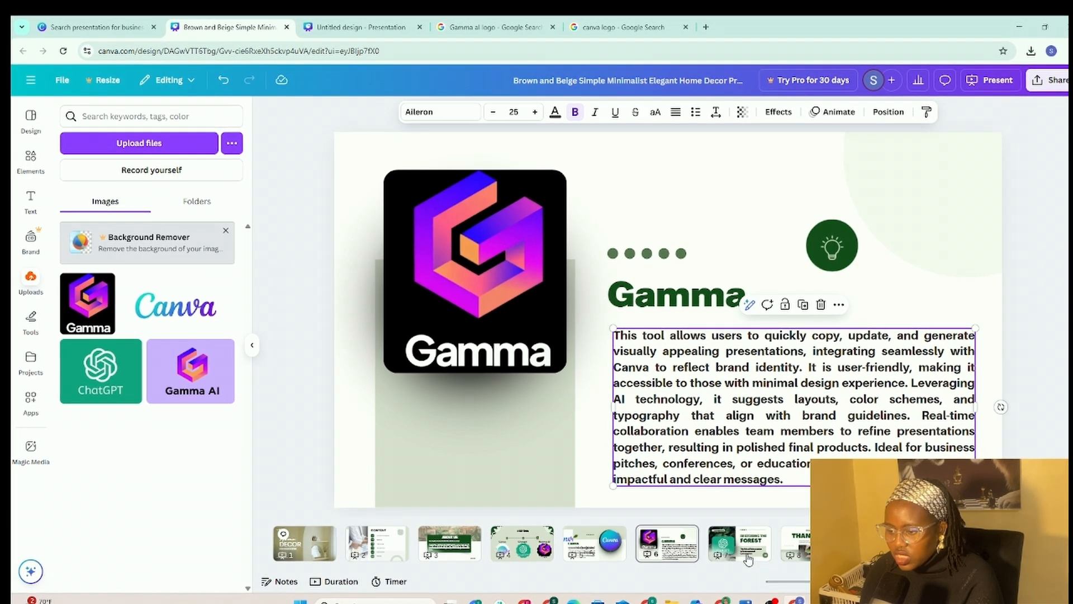
Step: Replace "The Role of Reforestation in Environmental Conservation" on slide 7 with the opening words "Review for your presentation and"
{"action": "left_click", "coordinate": [748, 559]}
{"action": "left_click", "coordinate": [820, 414]}
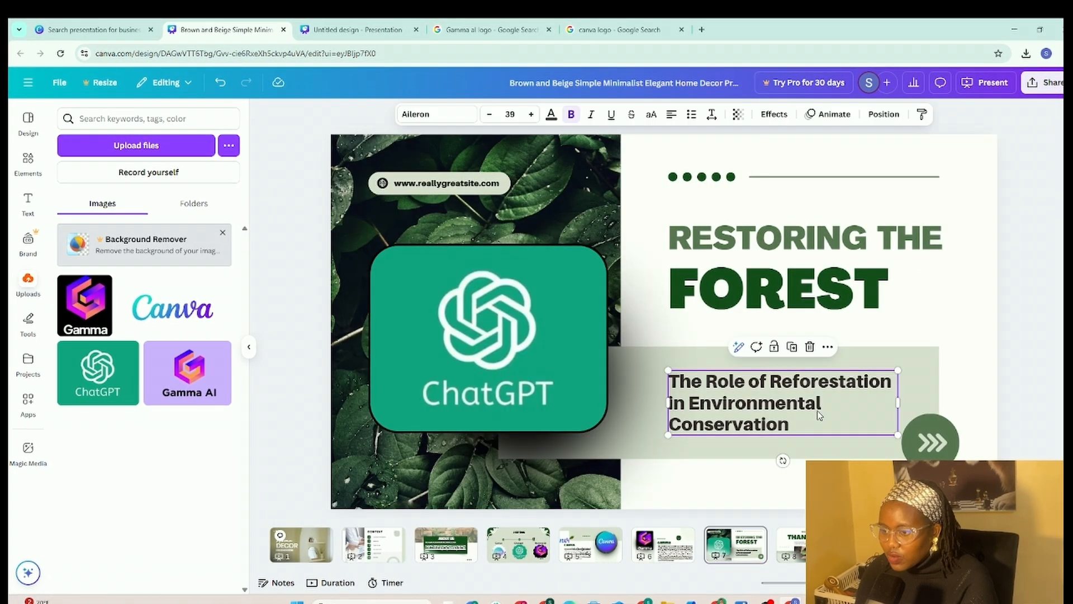
{"action": "left_click", "coordinate": [819, 414]}
{"action": "key", "text": "BackSpace"}
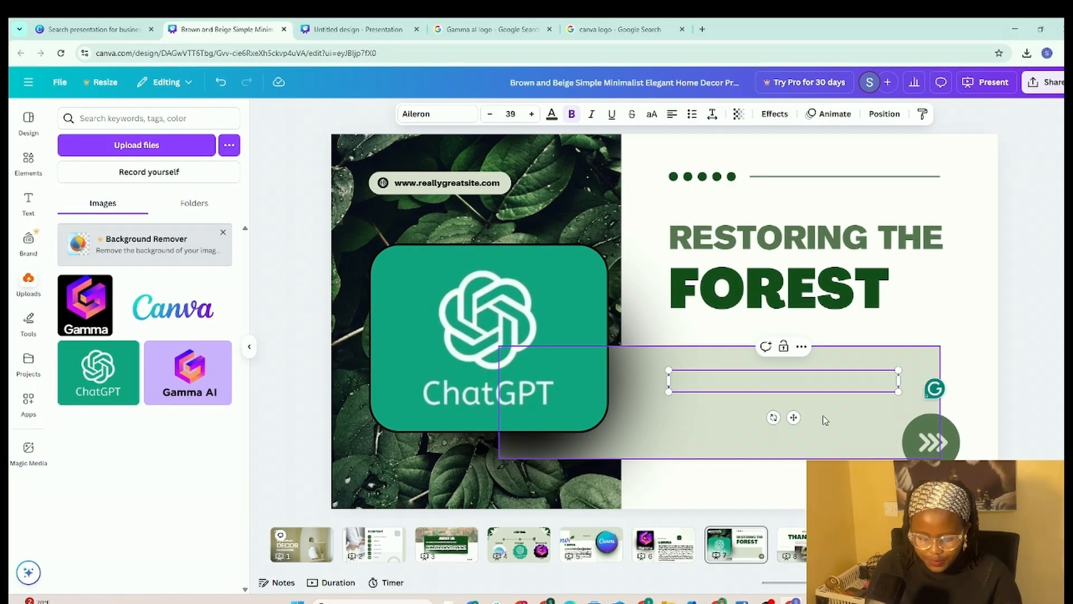
{"action": "key", "text": "Caps_Lock"}
{"action": "type", "text": "R"}
{"action": "key", "text": "Caps_Lock"}
{"action": "type", "text": "eview"}
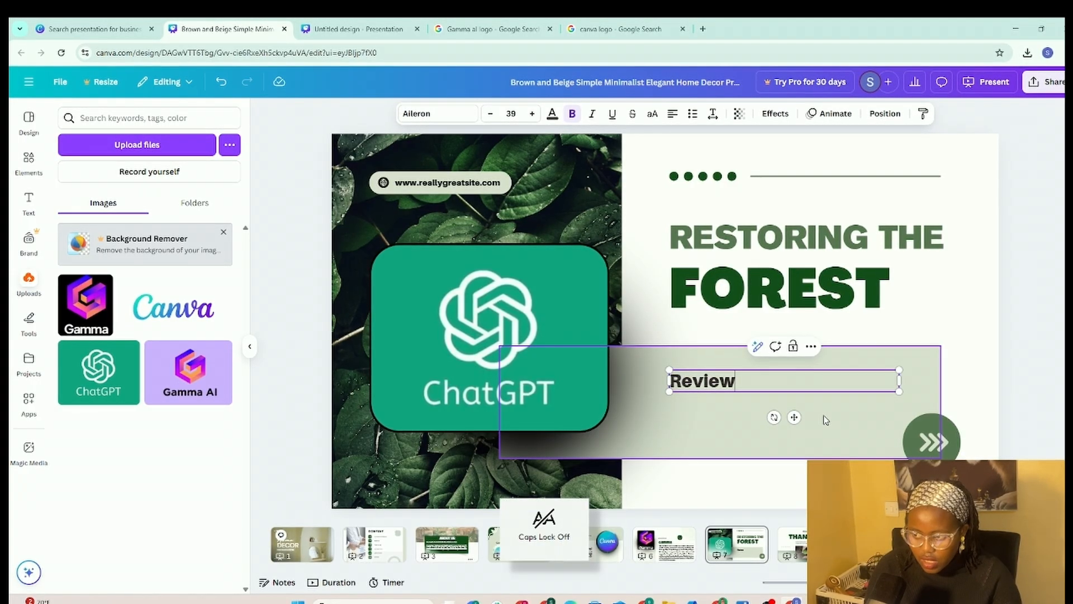
{"action": "type", "text": " for your pr"}
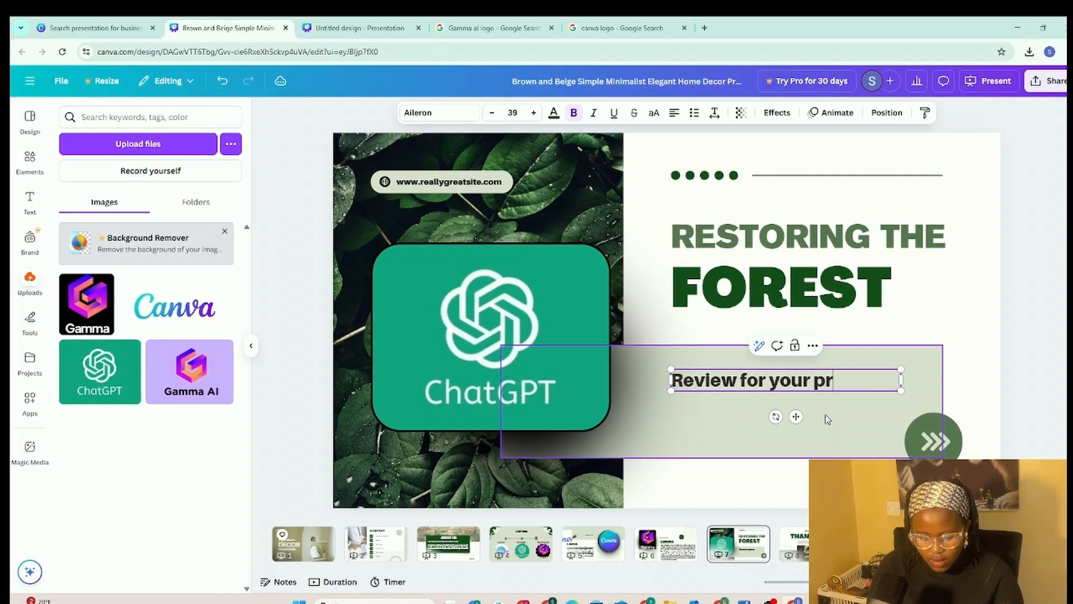
{"action": "type", "text": "esentat"}
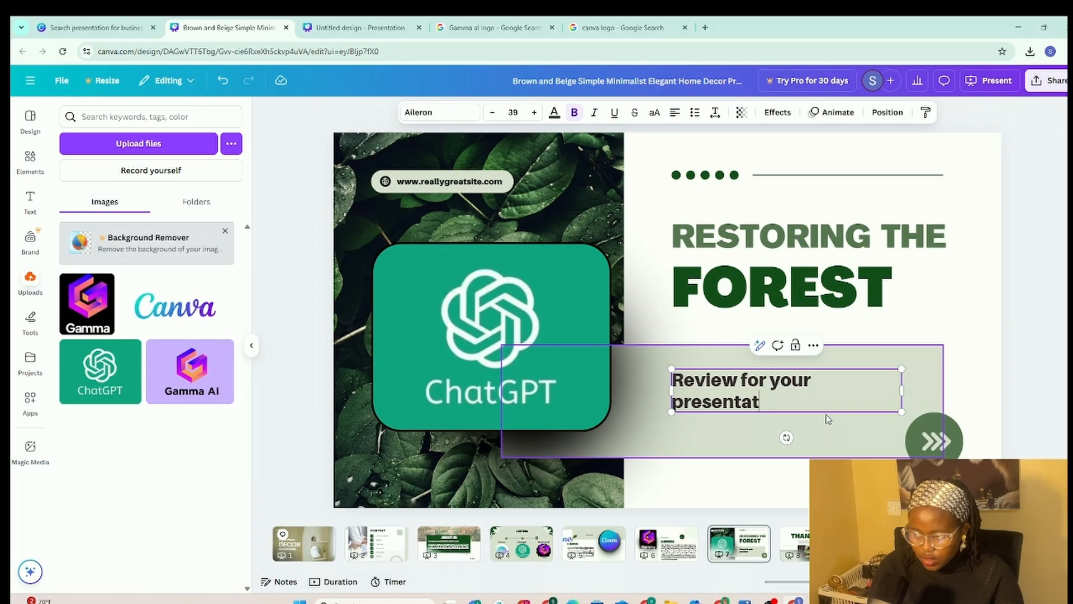
{"action": "type", "text": "ion and"}
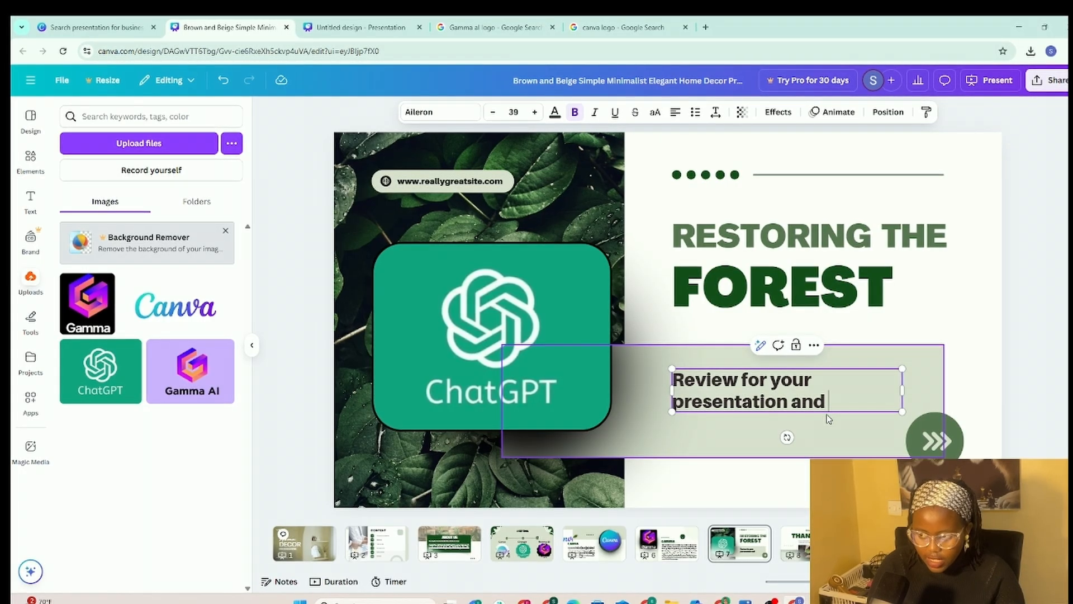
Step: Continue the text with "give you feedback on areas you need to improve on and add on." and the line "Help you stand out better."
{"action": "type", "text": " give you feedback o"}
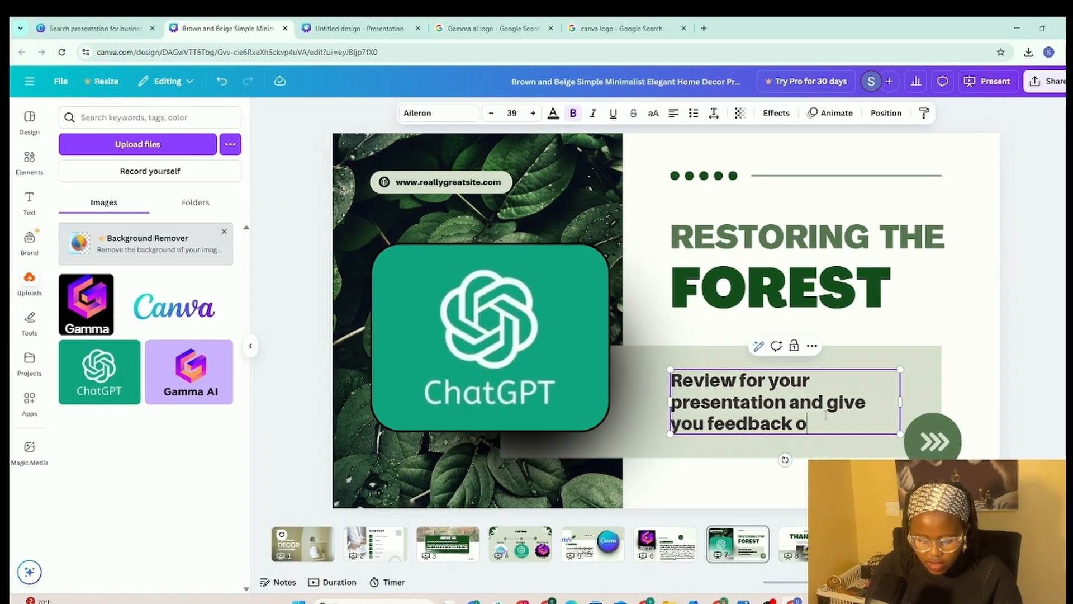
{"action": "type", "text": "n areas you need to"}
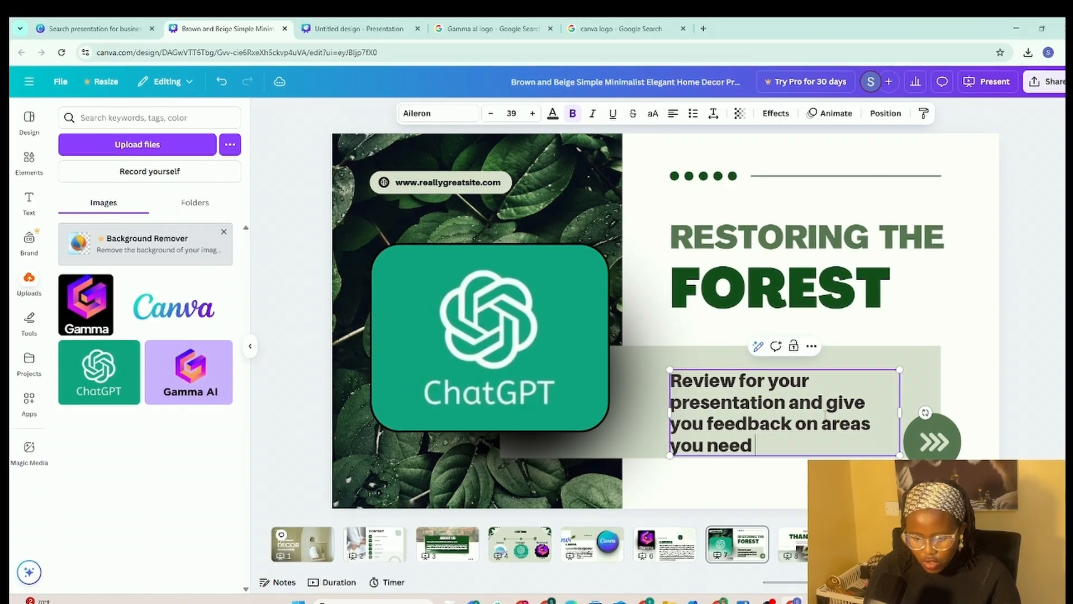
{"action": "type", "text": " improve on and a"}
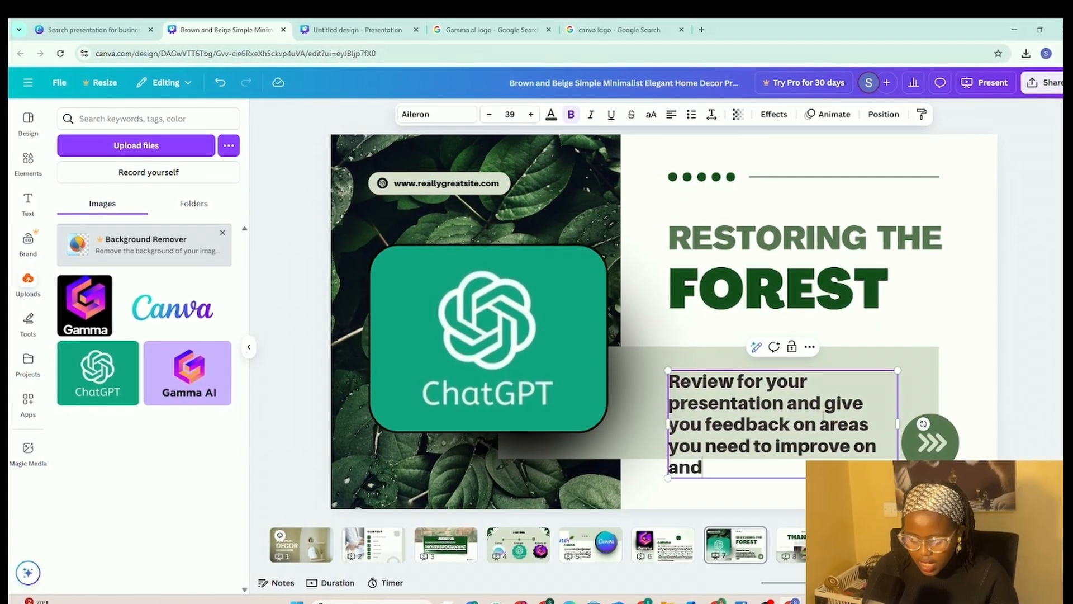
{"action": "type", "text": "dd on."}
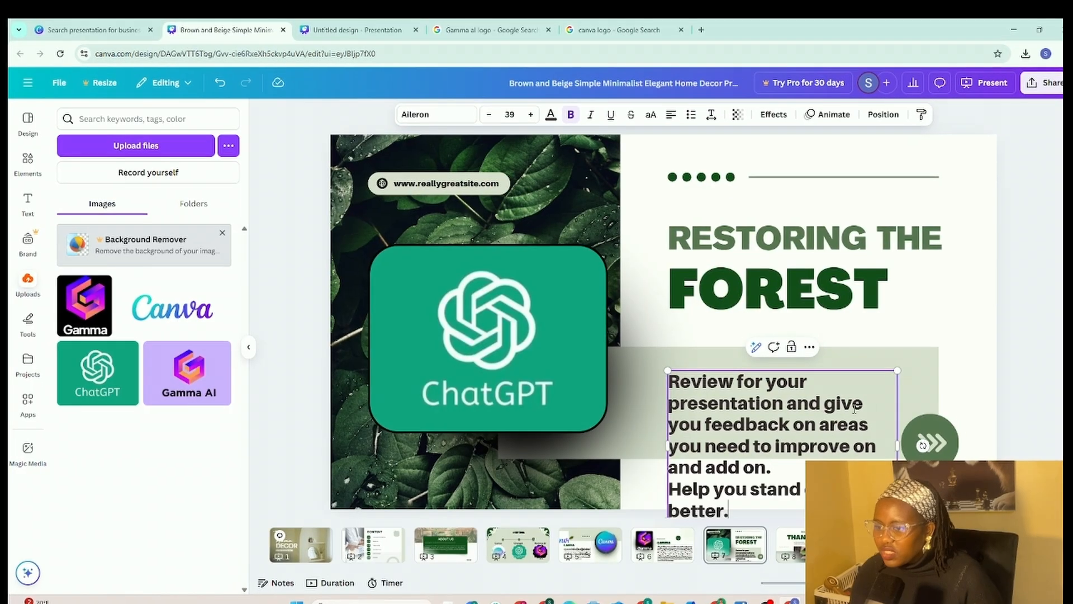
Step: Reword the whole ChatGPT paragraph on slide 7 with the AI option Rewrite and replace the original text with the result
{"action": "left_click_drag", "start_coordinate": [759, 512], "coordinate": [757, 306]}
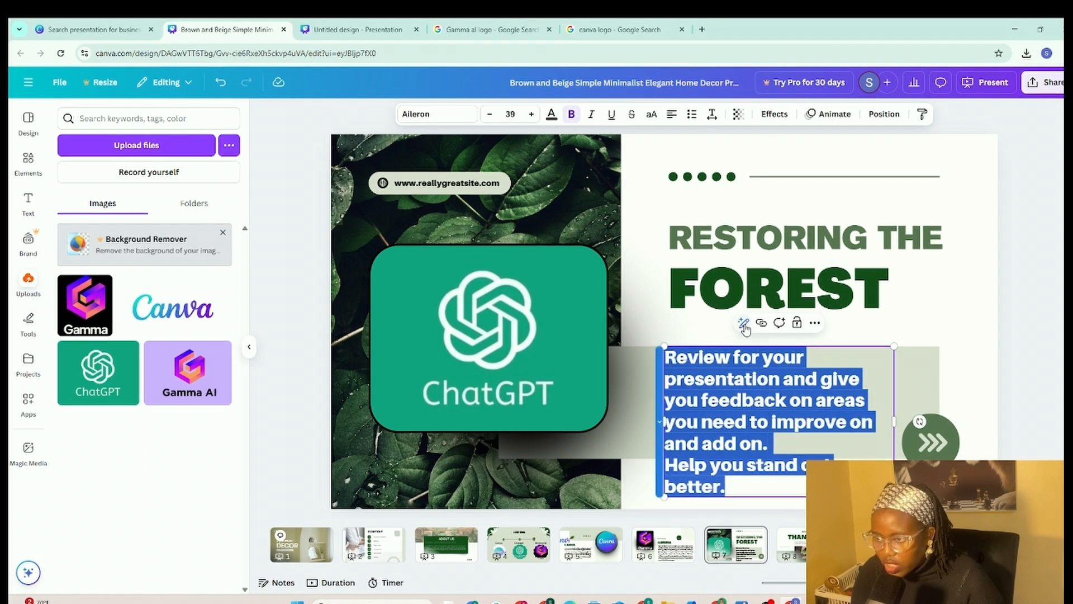
{"action": "left_click", "coordinate": [743, 324]}
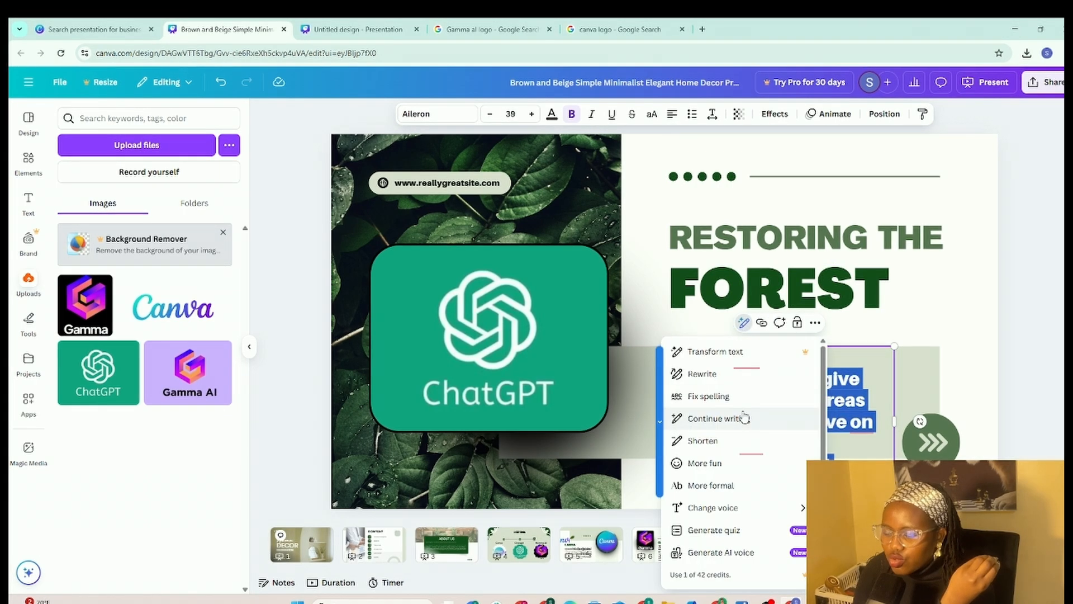
{"action": "left_click", "coordinate": [715, 374]}
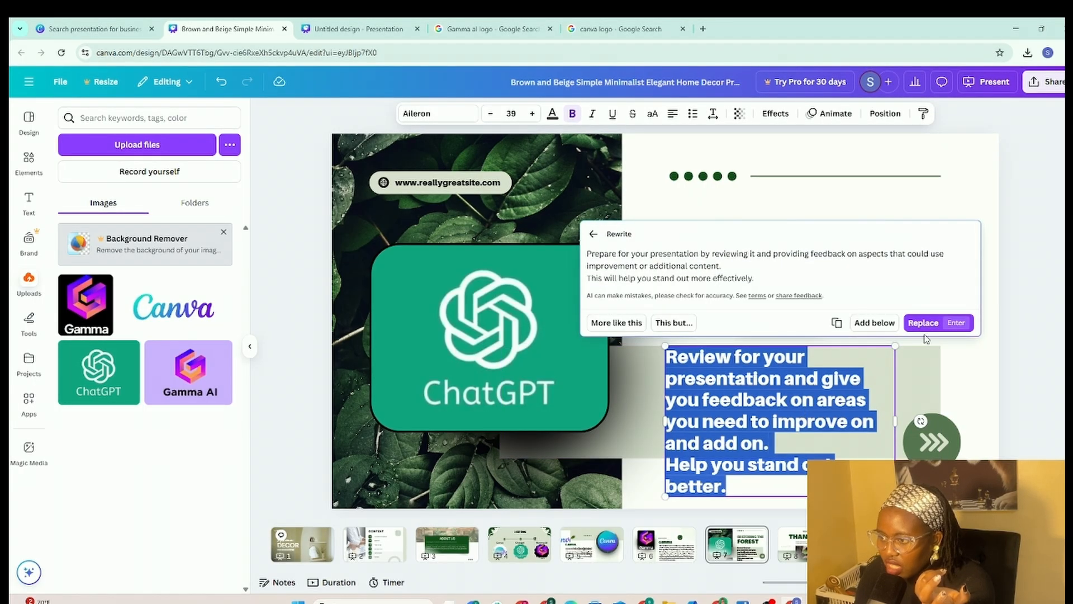
{"action": "left_click", "coordinate": [922, 323]}
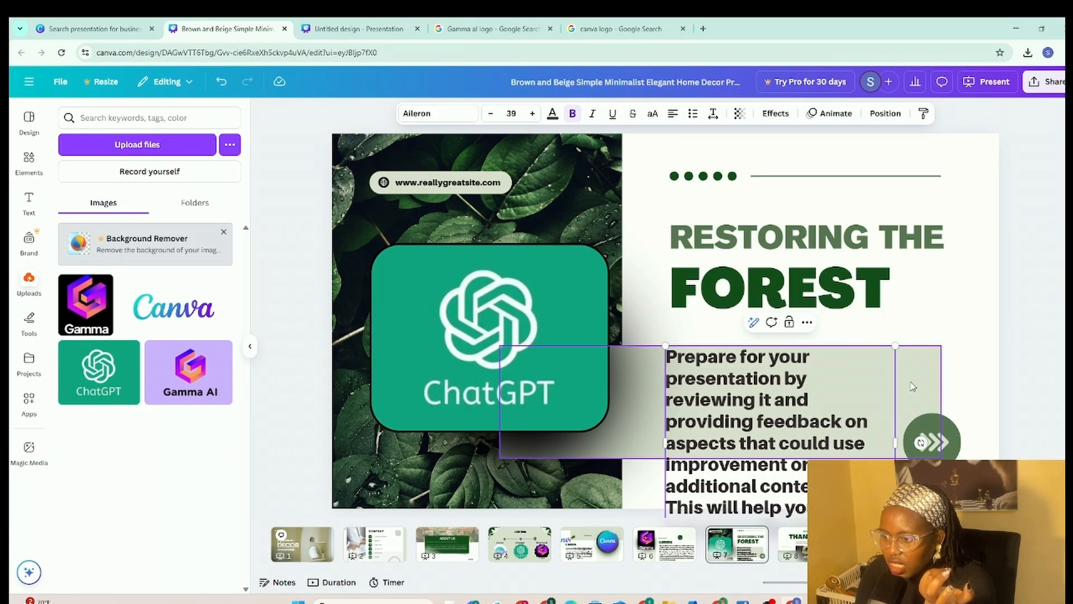
{"action": "left_click", "coordinate": [980, 395]}
Step: Shrink the ChatGPT paragraph to font size 26.2, fit it inside the pale green band, and color its text black
{"action": "left_click_drag", "start_coordinate": [801, 463], "coordinate": [805, 407]}
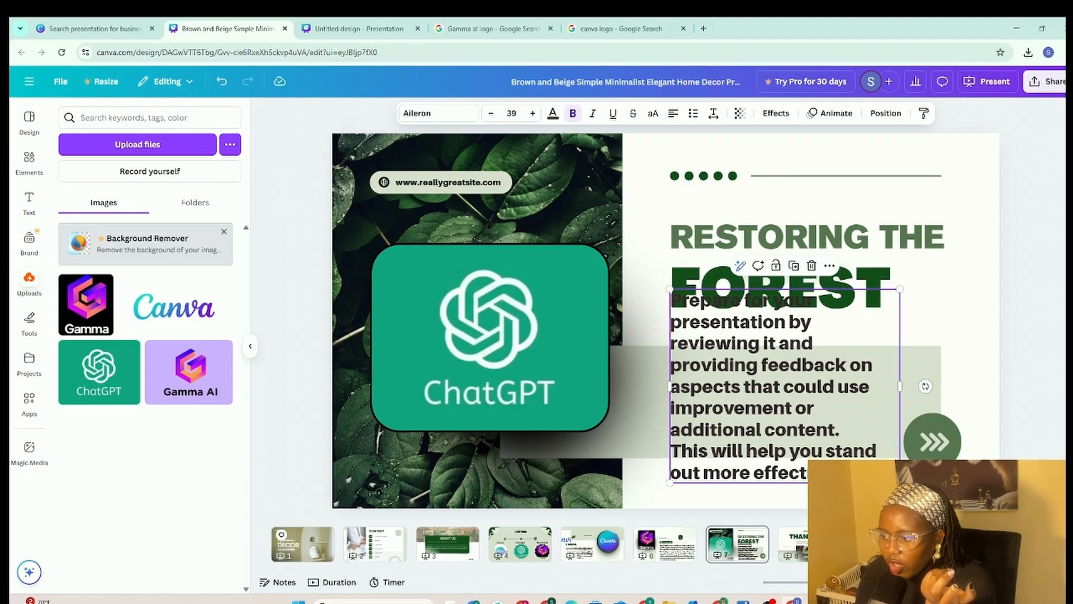
{"action": "left_click_drag", "start_coordinate": [899, 481], "coordinate": [887, 414]}
{"action": "left_click_drag", "start_coordinate": [813, 391], "coordinate": [812, 399]}
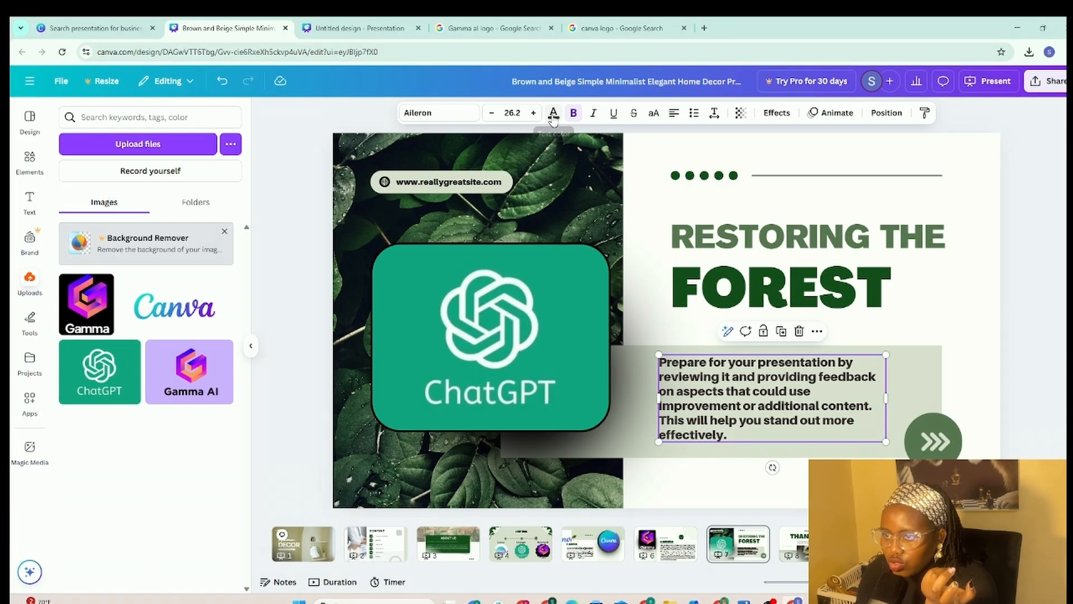
{"action": "left_click", "coordinate": [553, 115]}
{"action": "left_click", "coordinate": [97, 197]}
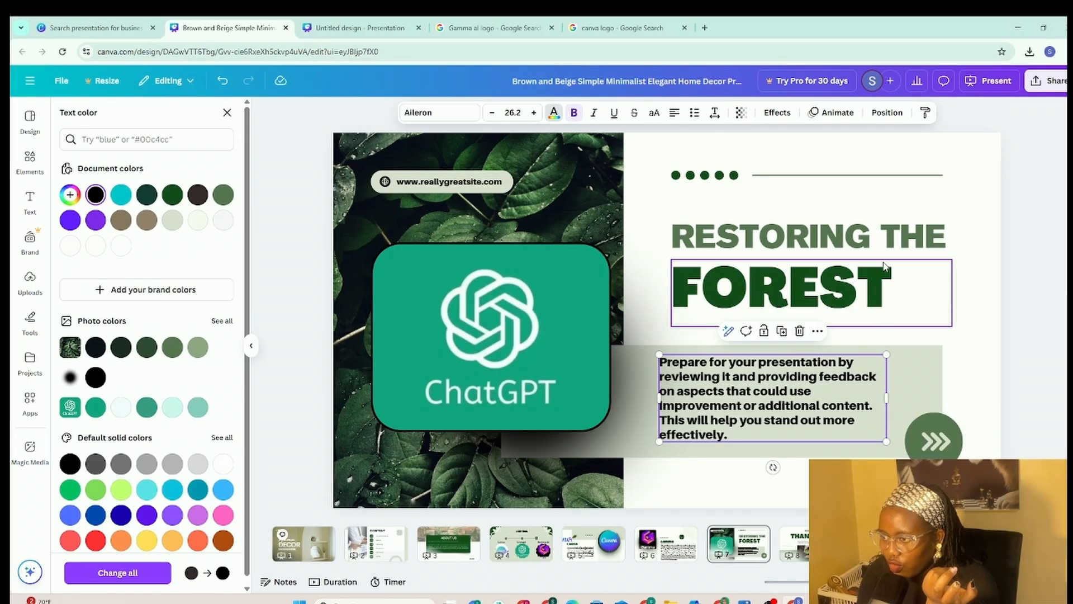
Step: Delete the heading "RESTORING THE" on slide 7 and replace "FOREST" with "CHAT GPT."
{"action": "left_click", "coordinate": [916, 238]}
{"action": "key", "text": "Delete"}
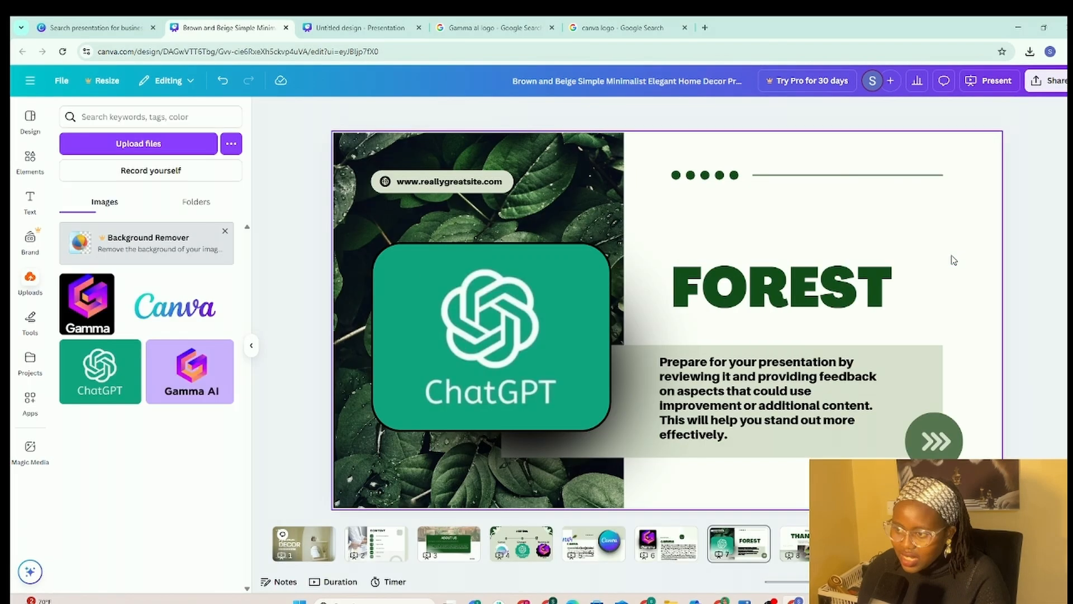
{"action": "left_click", "coordinate": [898, 278]}
{"action": "double_click", "coordinate": [881, 279]}
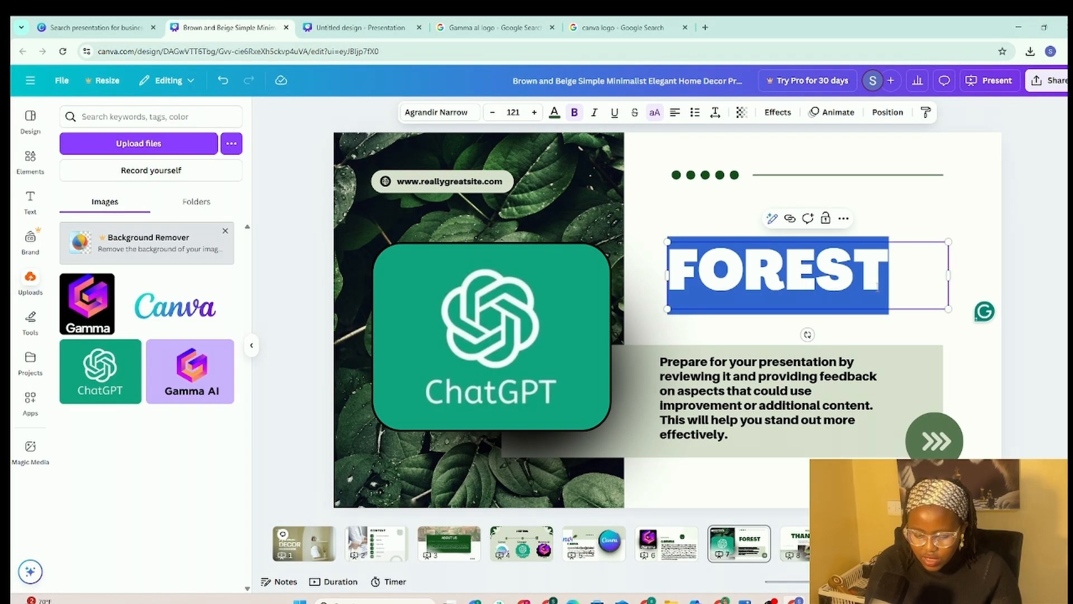
{"action": "key", "text": "BackSpace"}
{"action": "key", "text": "Caps_Lock"}
{"action": "key", "text": "Caps_Lock"}
{"action": "type", "text": "CHAT"}
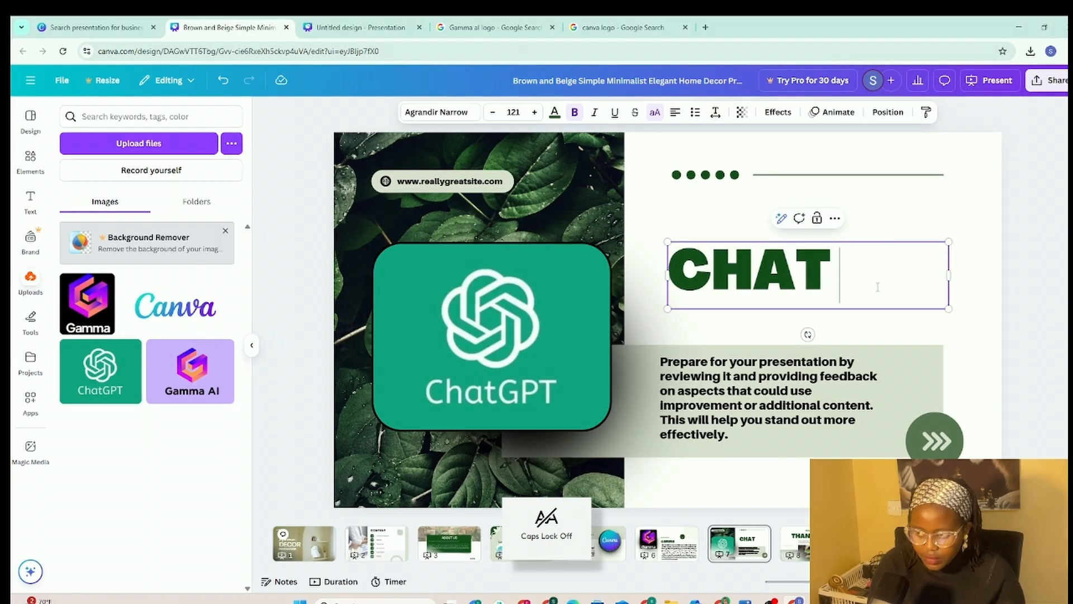
{"action": "type", "text": " GOT"}
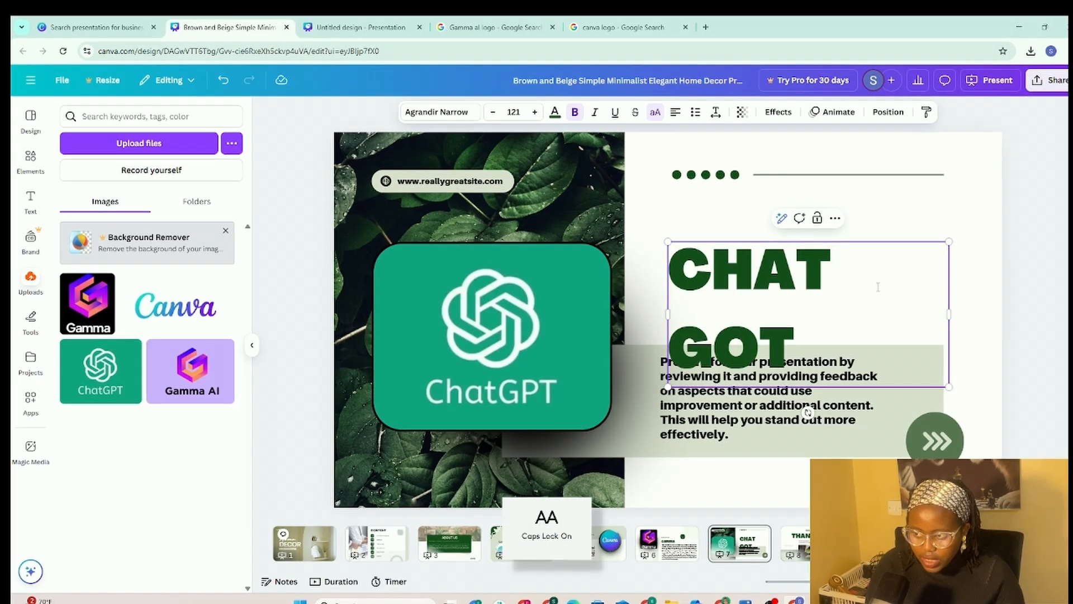
{"action": "key", "text": "BackSpace"}
{"action": "key", "text": "BackSpace"}
{"action": "type", "text": "PT."}
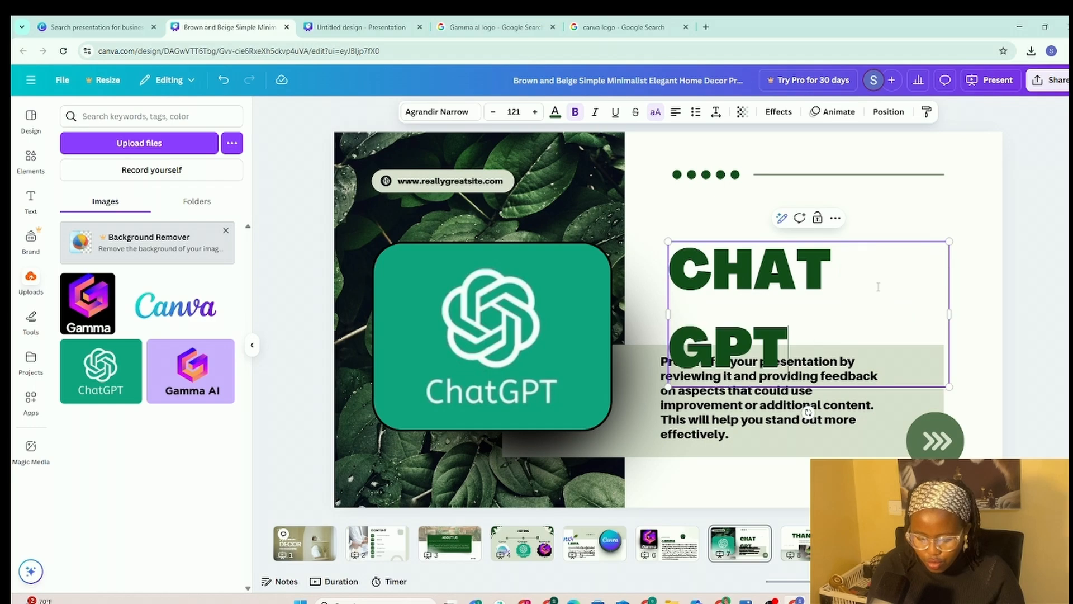
Step: Replace the forest conservation quote on slide 8 with "TOGETHER WE CAN LEARN AND IMPROVE BY SHARING KNOWLEDGE AND CONNECTING WITH OTHERS." in quotation marks
{"action": "scroll", "coordinate": [798, 306], "scroll_direction": "down", "scroll_amount": 5}
{"action": "left_click", "coordinate": [798, 306]}
{"action": "double_click", "coordinate": [799, 307]}
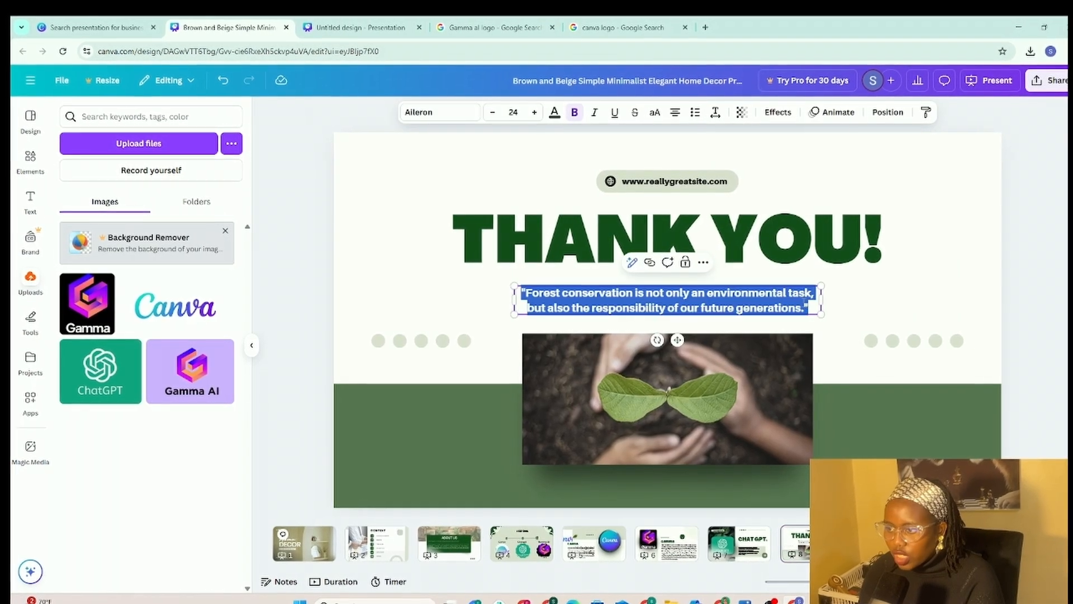
{"action": "type", "text": "\"TO"}
{"action": "type", "text": "GETHER WE"}
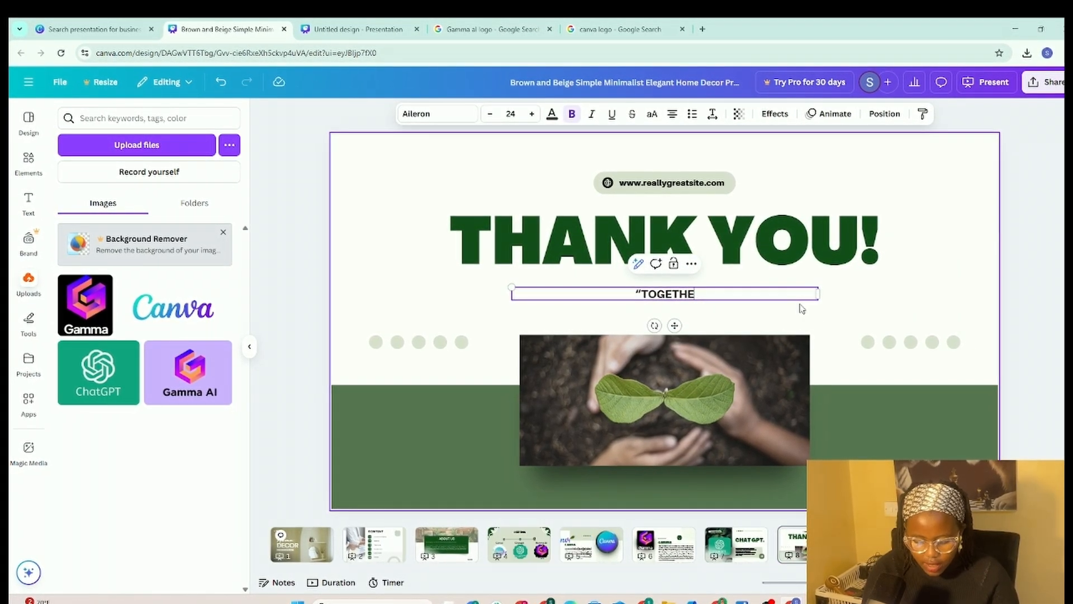
{"action": "type", "text": " CAN LEARN"}
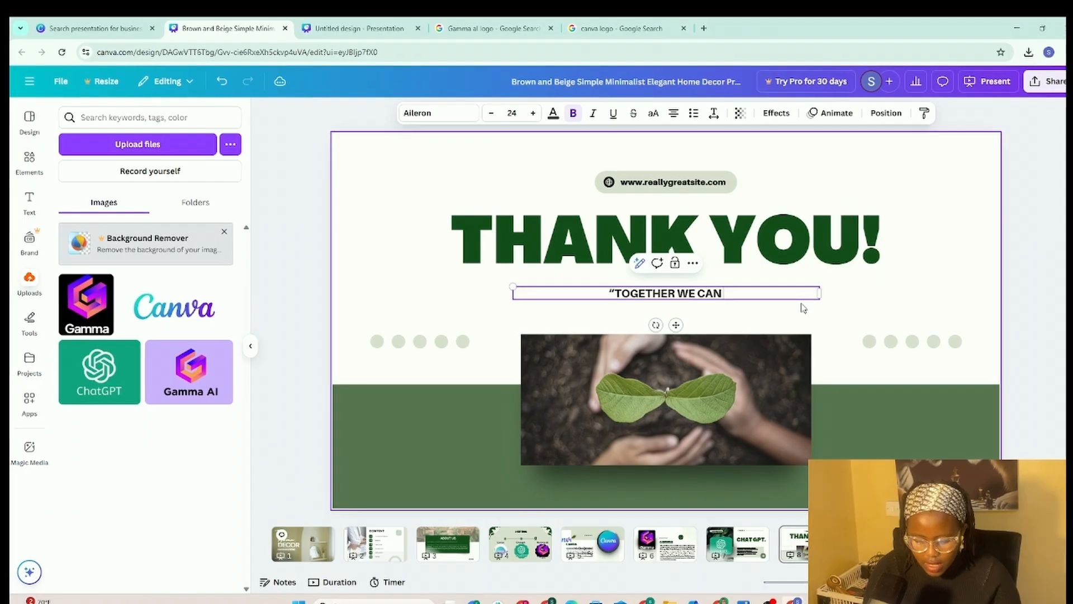
{"action": "type", "text": " AND IMPROVE BY SHARING"}
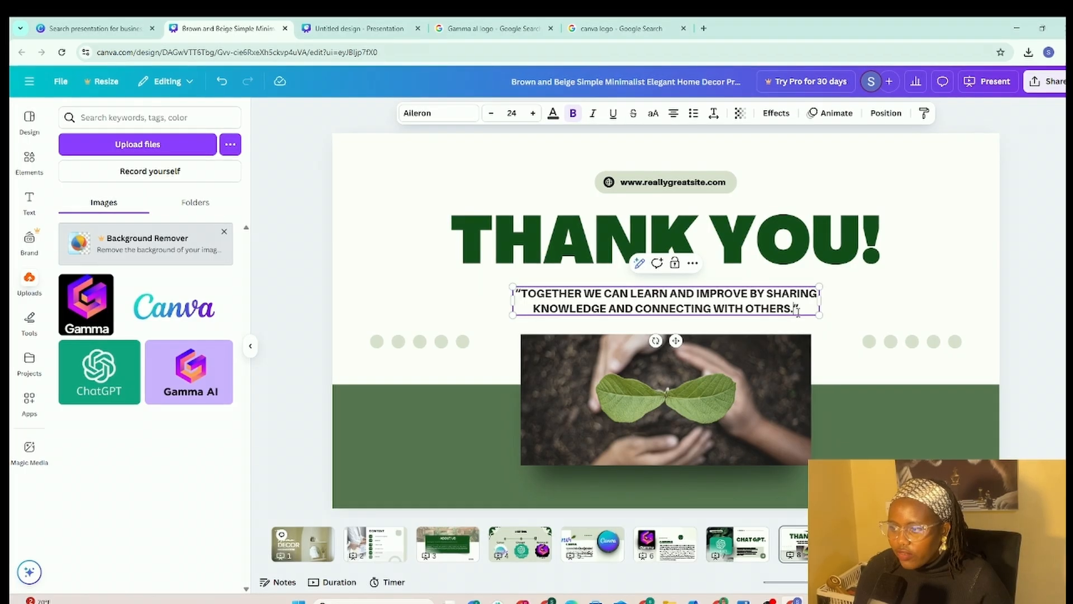
Step: Reword the thank-you quote with the AI writing tool, end it with a closing quotation mark, and fit its text box to two lines
{"action": "mouse_move", "coordinate": [800, 310]}
{"action": "left_mouse_down"}
{"action": "mouse_move", "coordinate": [500, 300]}
{"action": "mouse_move", "coordinate": [515, 292]}
{"action": "left_mouse_up"}
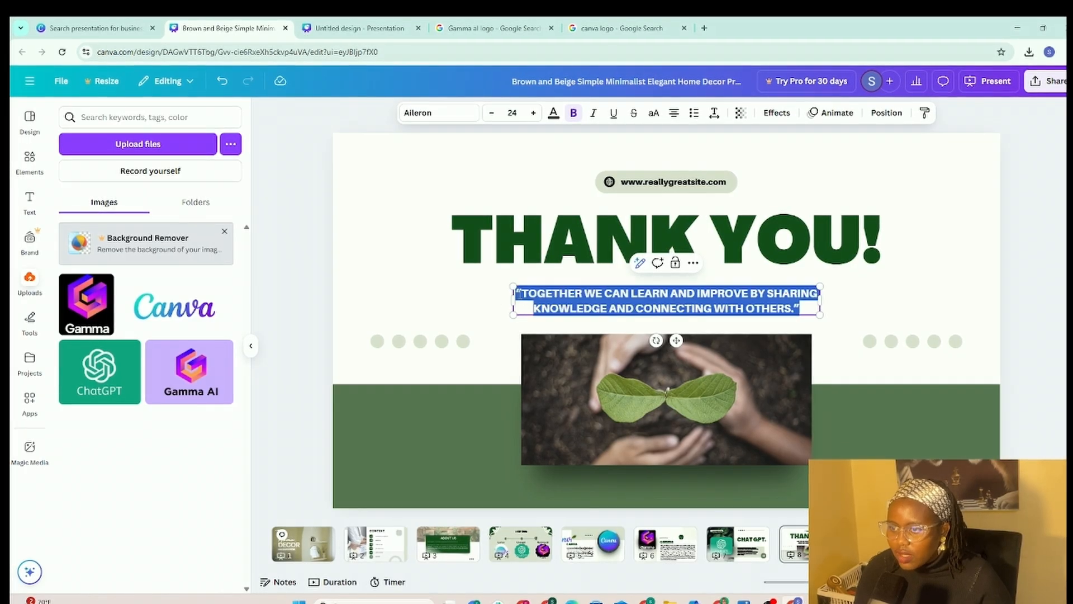
{"action": "left_click", "coordinate": [634, 269]}
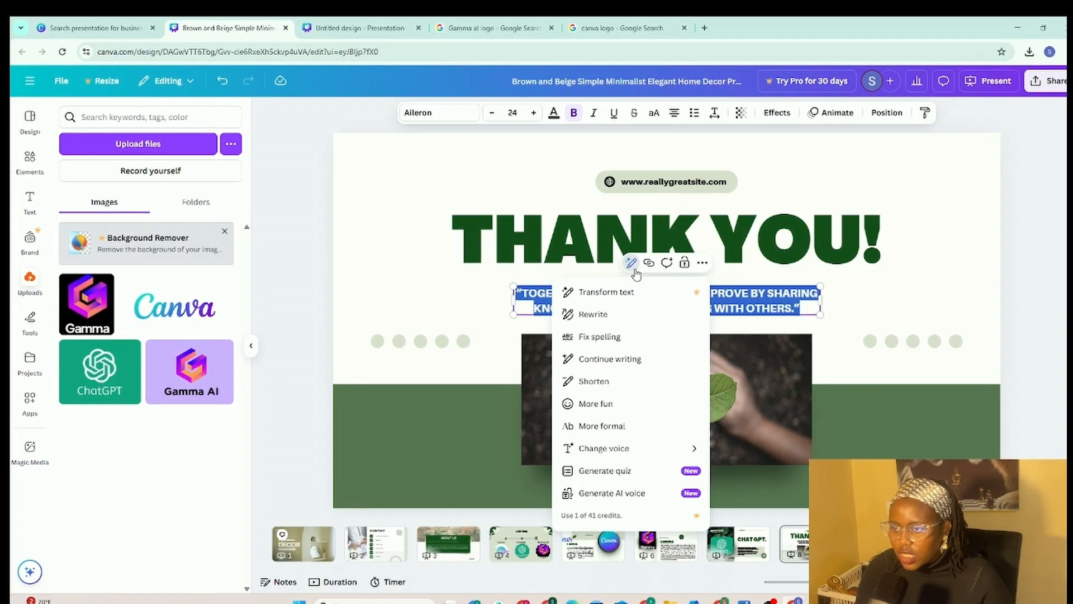
{"action": "left_click", "coordinate": [629, 360]}
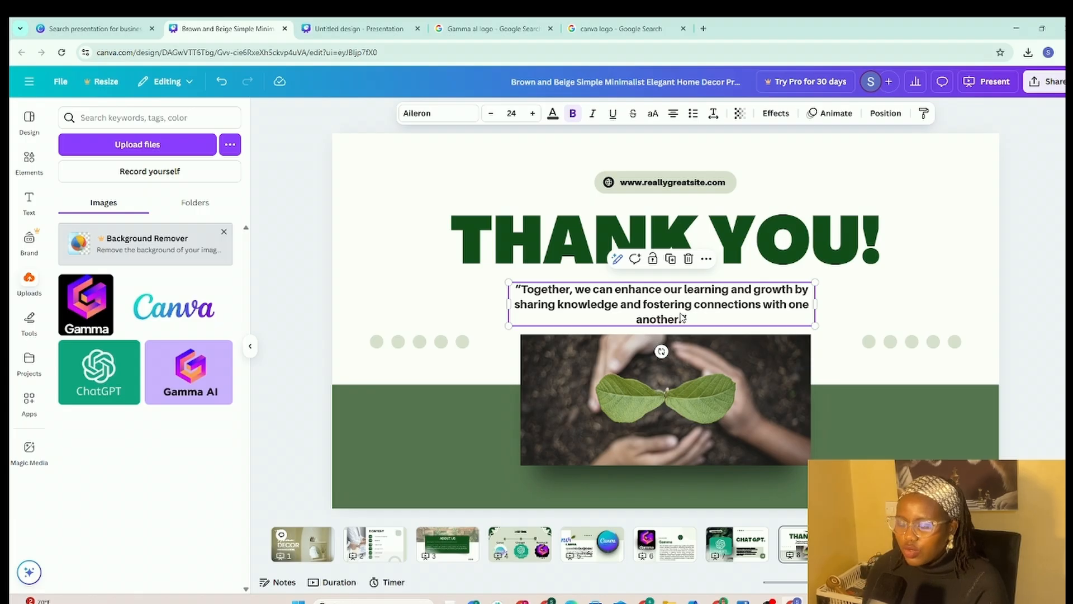
{"action": "type", "text": "\""}
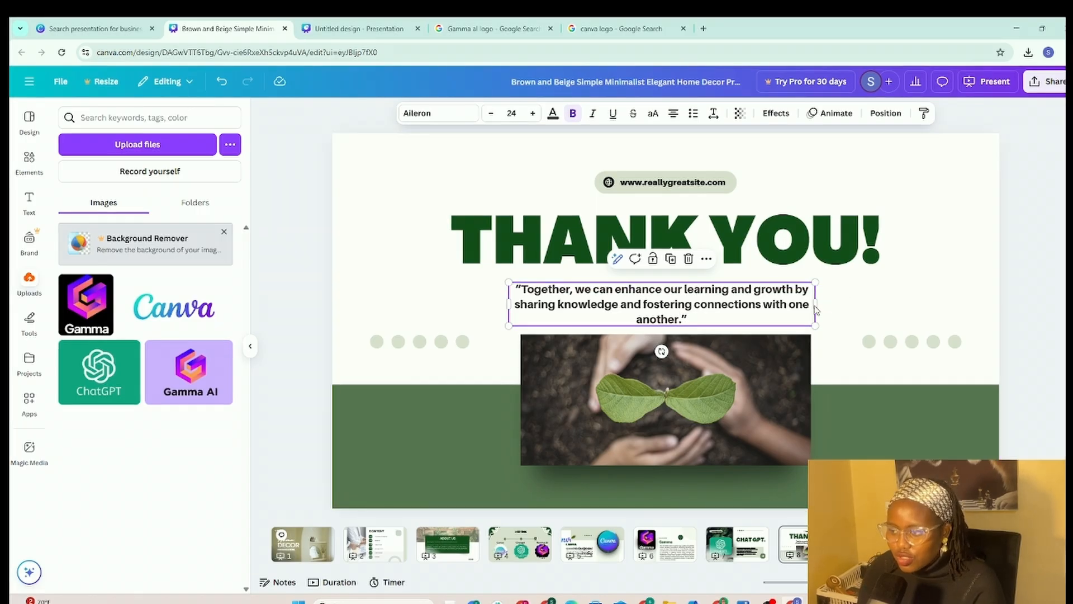
{"action": "mouse_move", "coordinate": [816, 304]}
{"action": "left_mouse_down"}
{"action": "mouse_move", "coordinate": [864, 306]}
{"action": "mouse_move", "coordinate": [799, 300]}
{"action": "left_mouse_up"}
{"action": "left_click", "coordinate": [933, 309]}
Step: Delete the unused Product Catalog slide that follows the green thank-you slide
{"action": "left_click", "coordinate": [882, 543]}
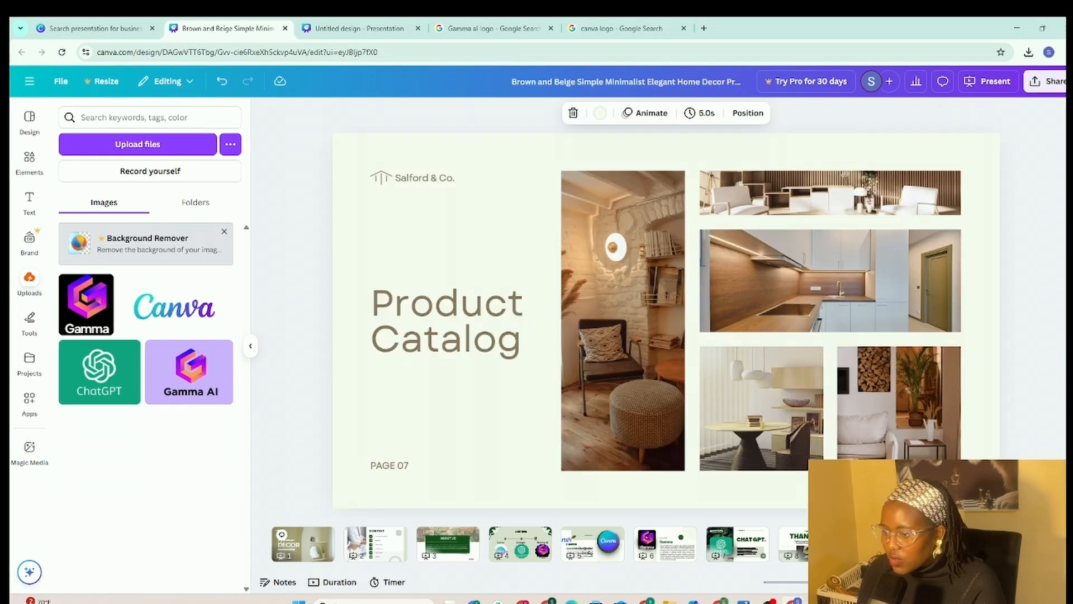
{"action": "right_click", "coordinate": [882, 430]}
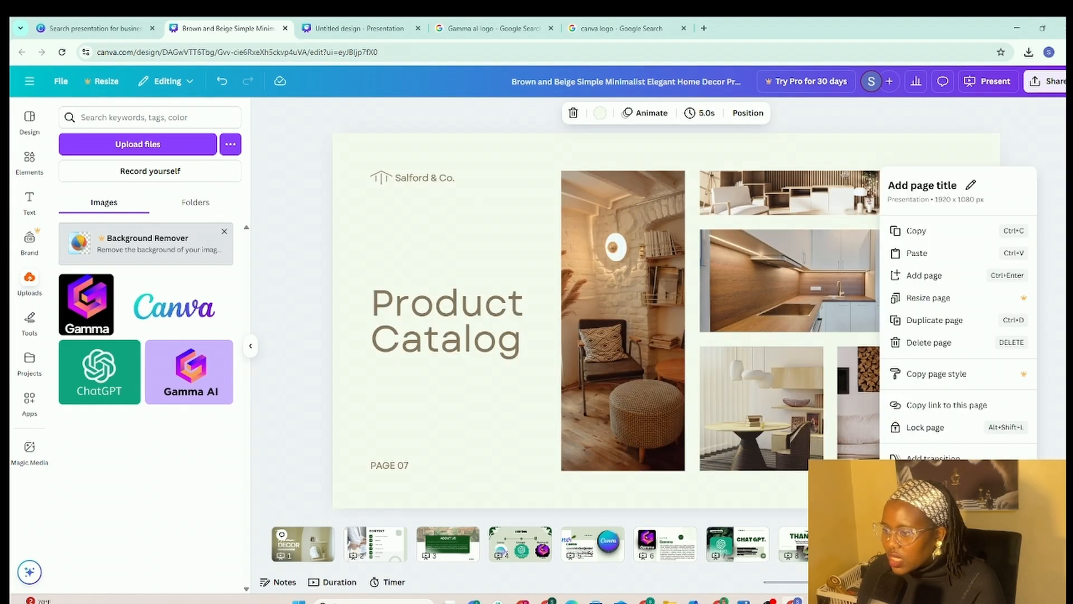
{"action": "left_click", "coordinate": [944, 348]}
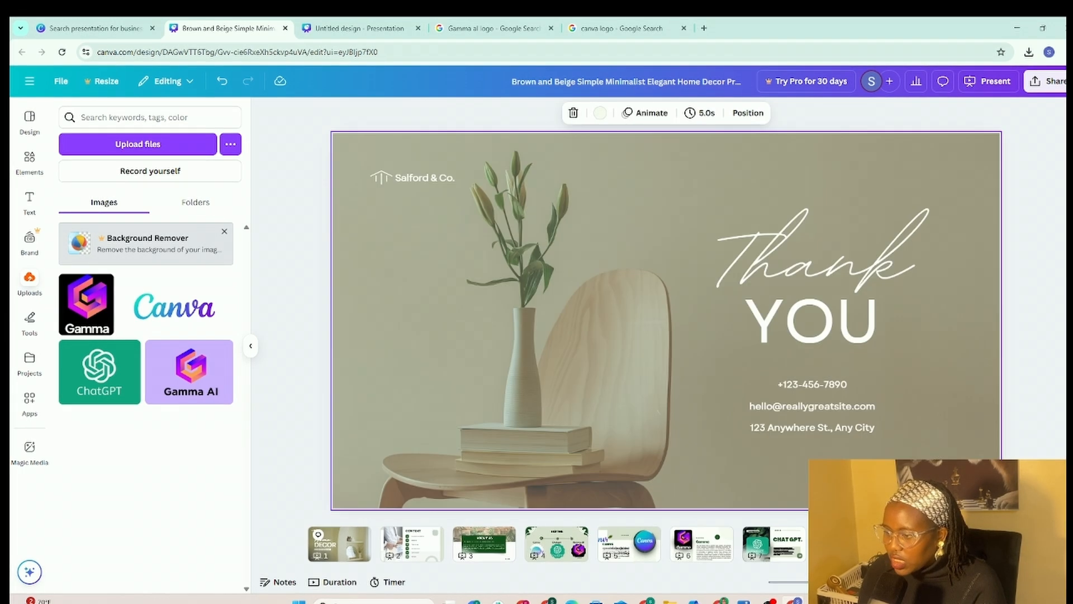
Step: Delete the "Salford & Co." name and its roof logo from the beige Thank You slide
{"action": "left_click", "coordinate": [831, 409]}
{"action": "left_click", "coordinate": [841, 428]}
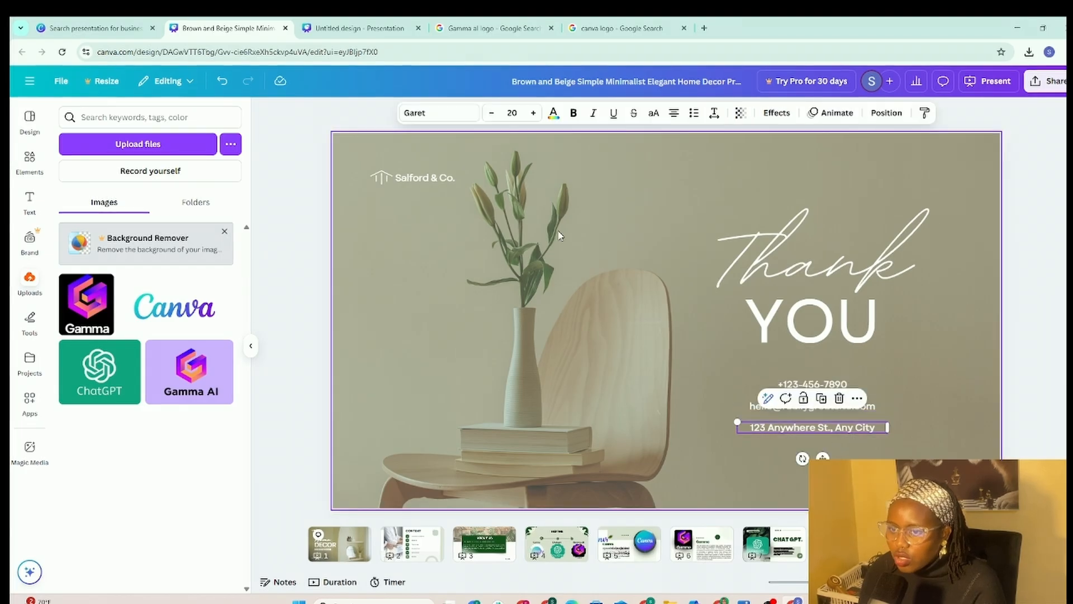
{"action": "left_click", "coordinate": [429, 182]}
{"action": "key", "text": "Delete"}
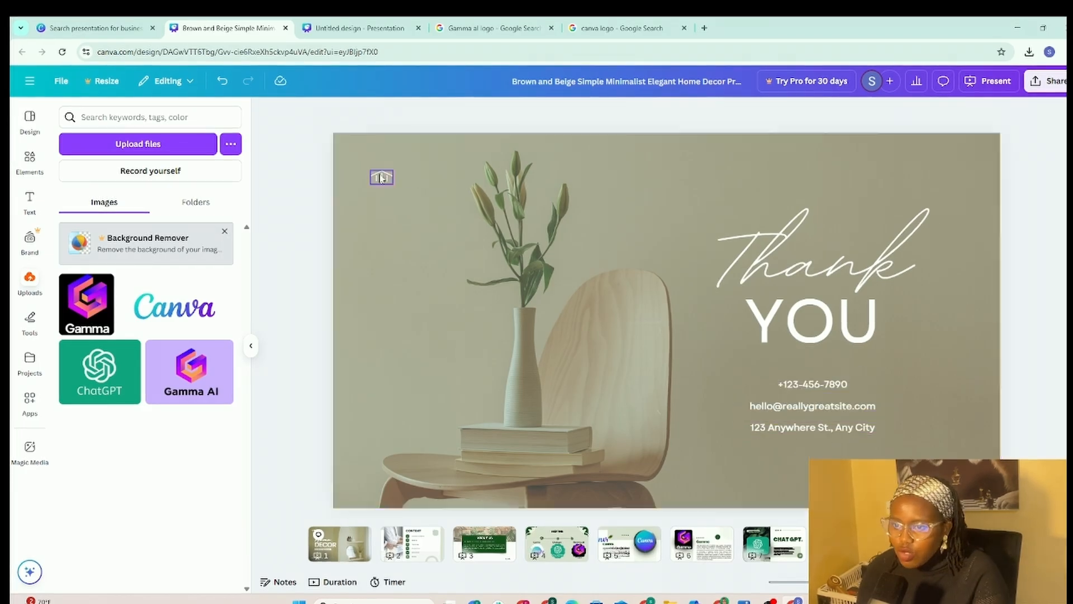
{"action": "left_click", "coordinate": [383, 179]}
{"action": "key", "text": "Delete"}
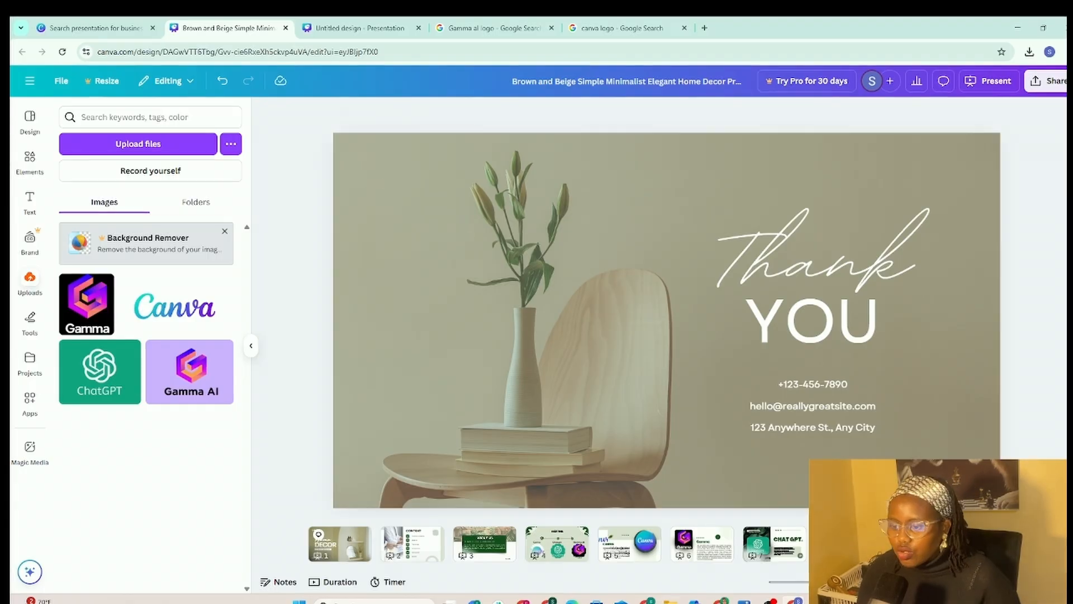
Step: Review the slides in order from the cover to the closing Thank You slide
{"action": "left_click", "coordinate": [353, 545]}
{"action": "left_click", "coordinate": [409, 552]}
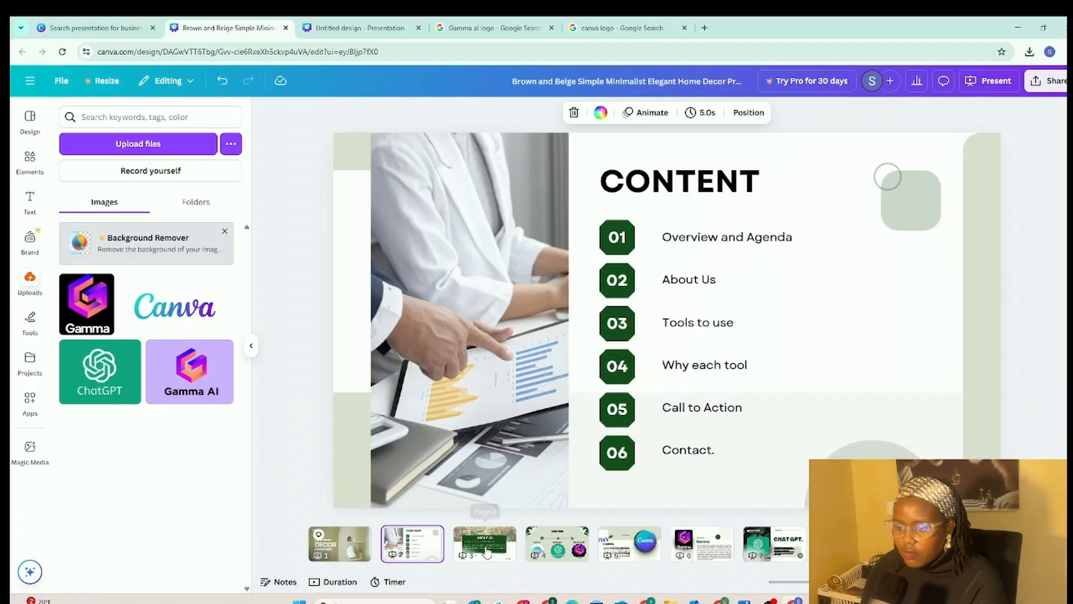
{"action": "left_click", "coordinate": [481, 545]}
{"action": "left_click", "coordinate": [552, 550]}
{"action": "left_click", "coordinate": [622, 556]}
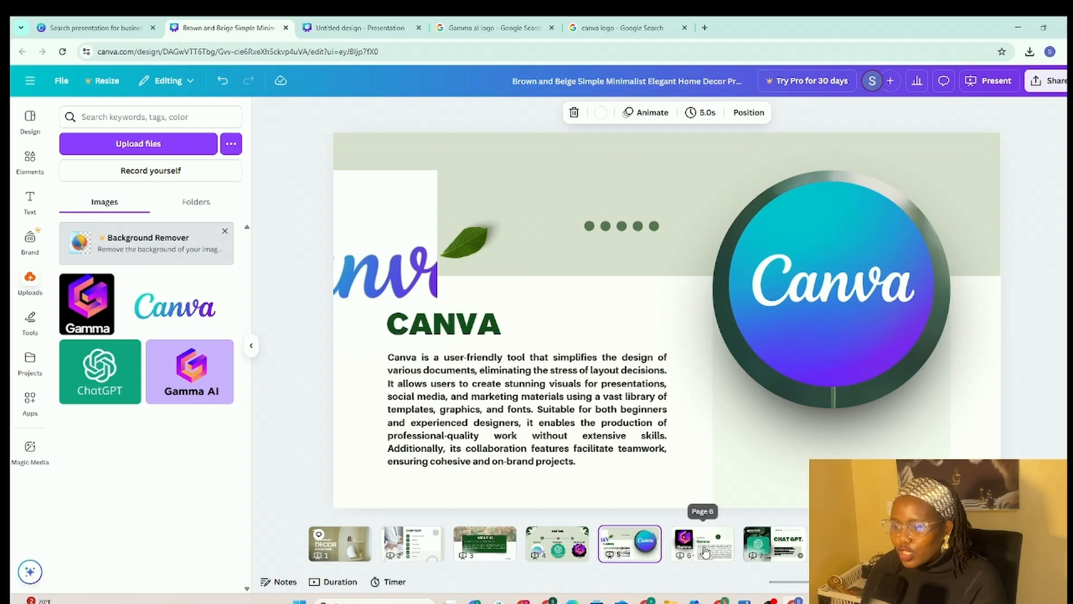
{"action": "left_click", "coordinate": [702, 552]}
{"action": "left_click", "coordinate": [774, 552]}
{"action": "left_click", "coordinate": [845, 550]}
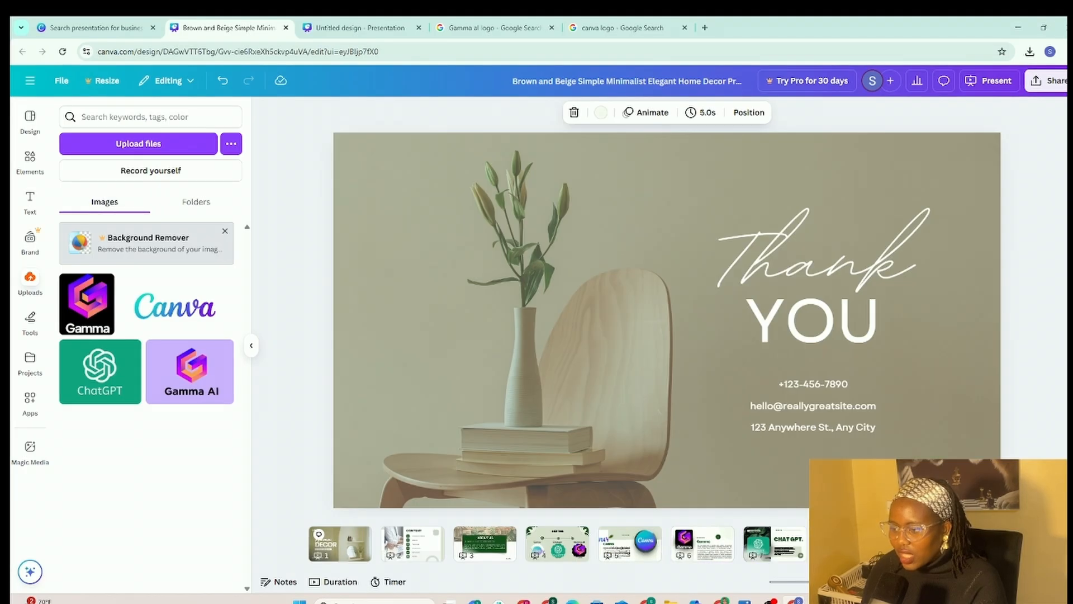
Step: Check the 3 Key Tool slide with its Gamma AI logo, and page through the whole deck once more to the end
{"action": "left_click", "coordinate": [550, 552]}
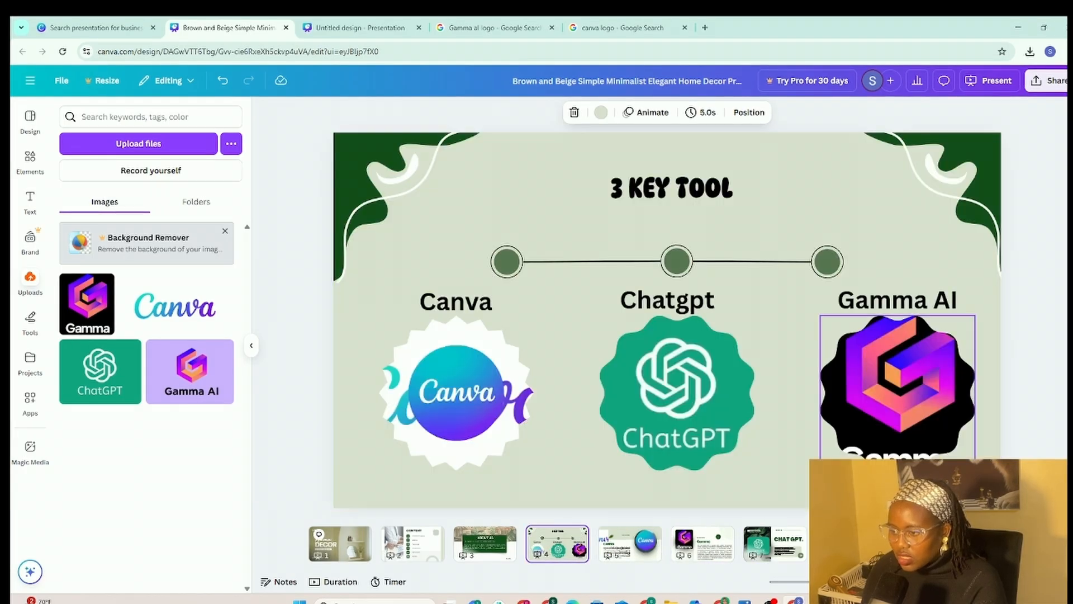
{"action": "left_click", "coordinate": [894, 419]}
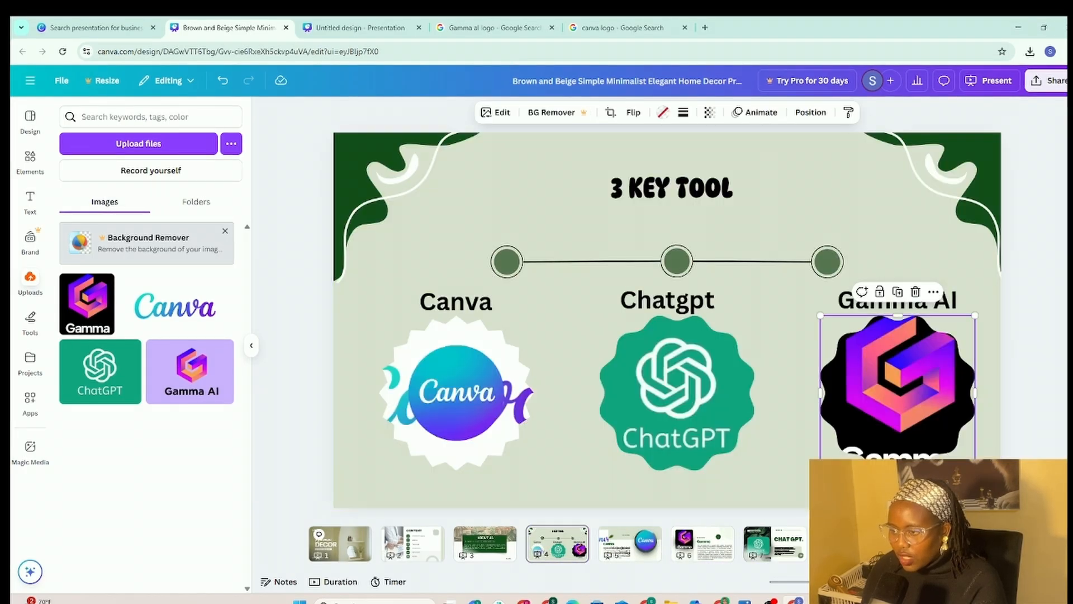
{"action": "left_click", "coordinate": [341, 545]}
{"action": "left_click", "coordinate": [406, 546]}
{"action": "left_click", "coordinate": [485, 545]}
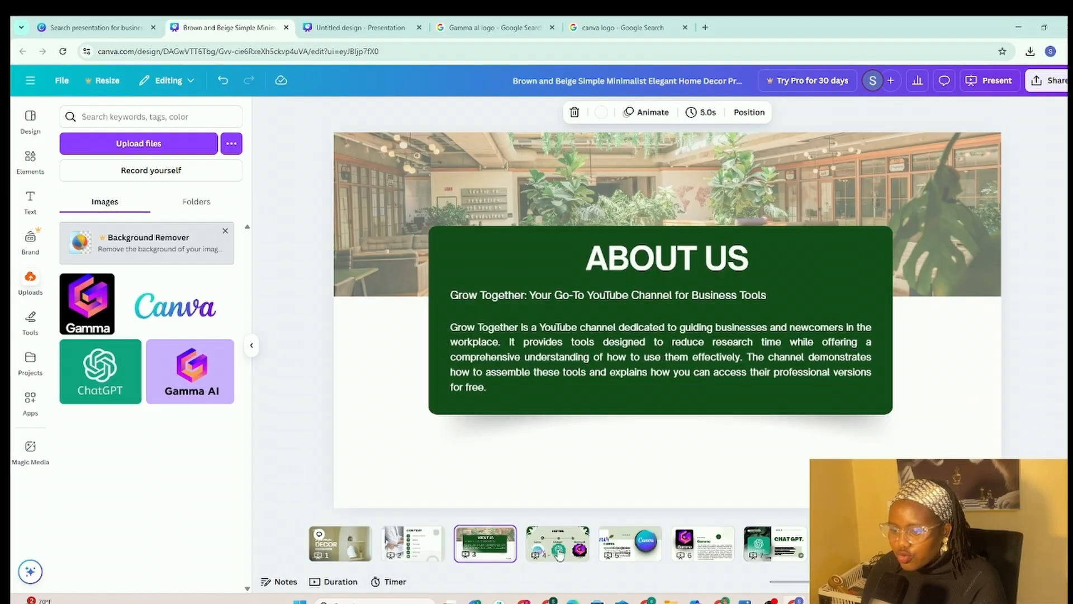
{"action": "left_click", "coordinate": [557, 544]}
{"action": "left_click", "coordinate": [643, 546]}
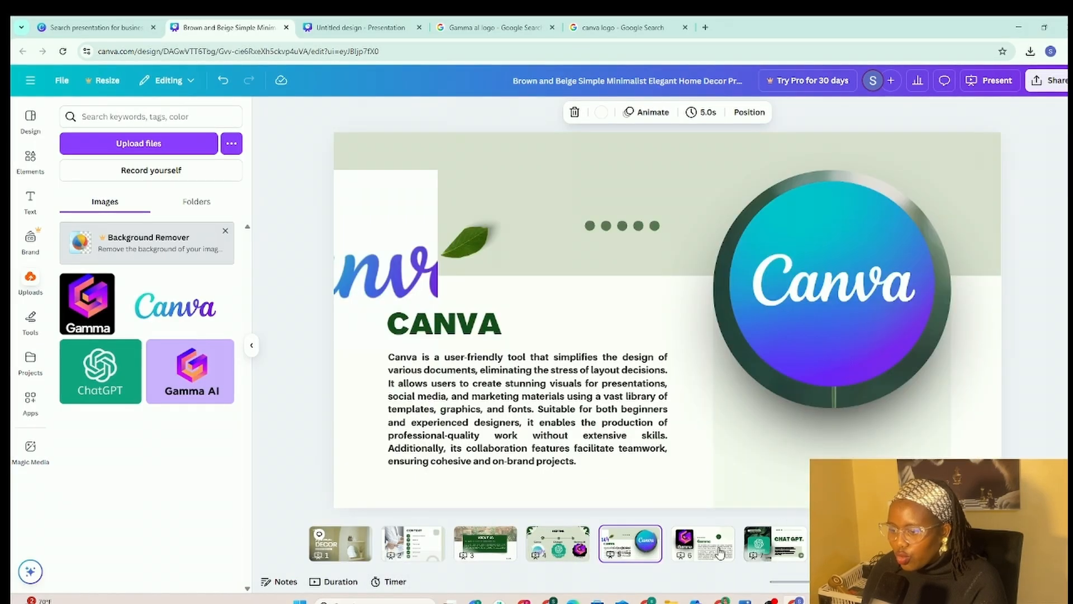
{"action": "left_click", "coordinate": [707, 552]}
{"action": "left_click", "coordinate": [790, 554]}
{"action": "left_click", "coordinate": [852, 550]}
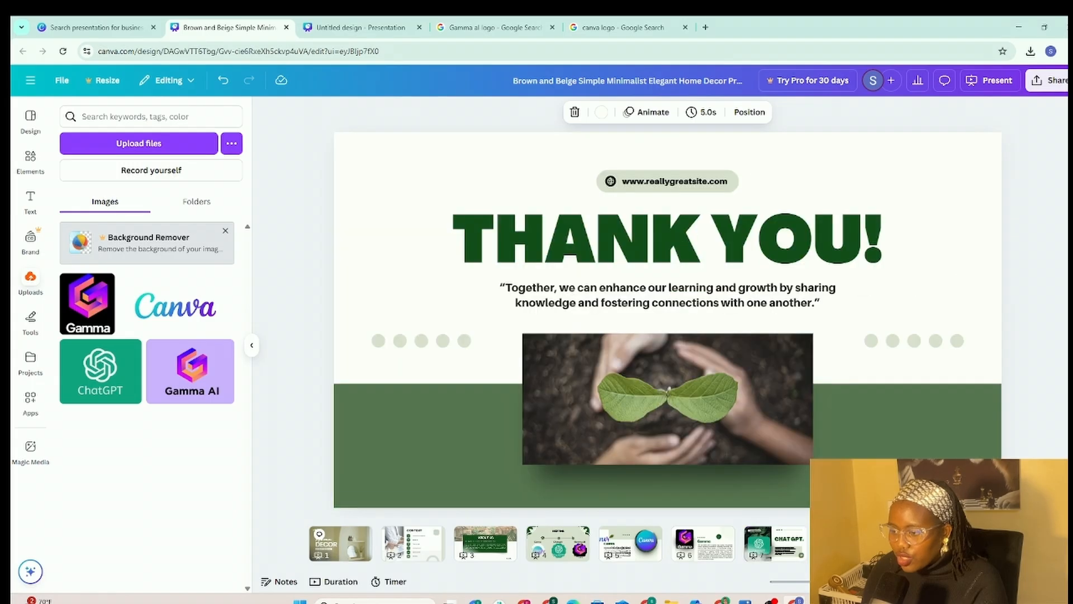
{"action": "left_click", "coordinate": [920, 551]}
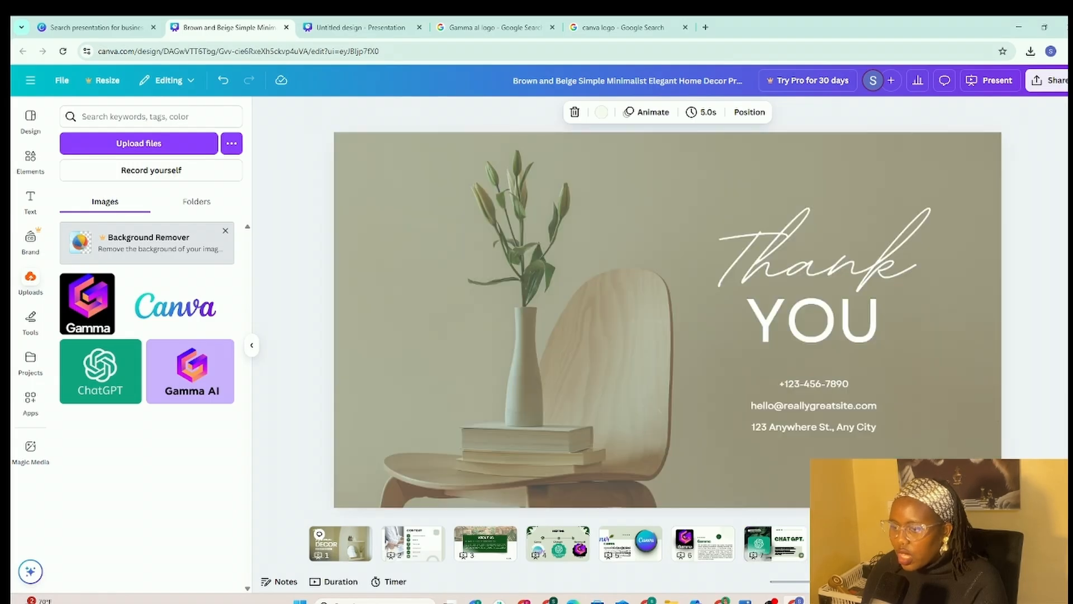
Step: Go through the deck slide by slide from the Home Decor cover to the beige Thank You slide
{"action": "left_click", "coordinate": [360, 550]}
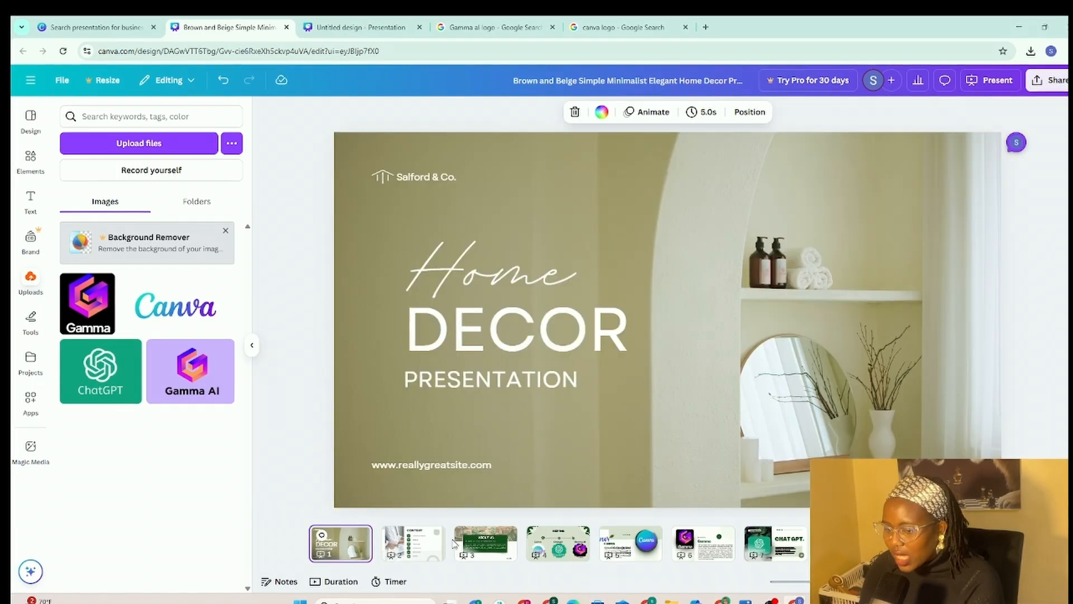
{"action": "left_click", "coordinate": [429, 546]}
{"action": "left_click", "coordinate": [485, 545]}
{"action": "left_click", "coordinate": [558, 545]}
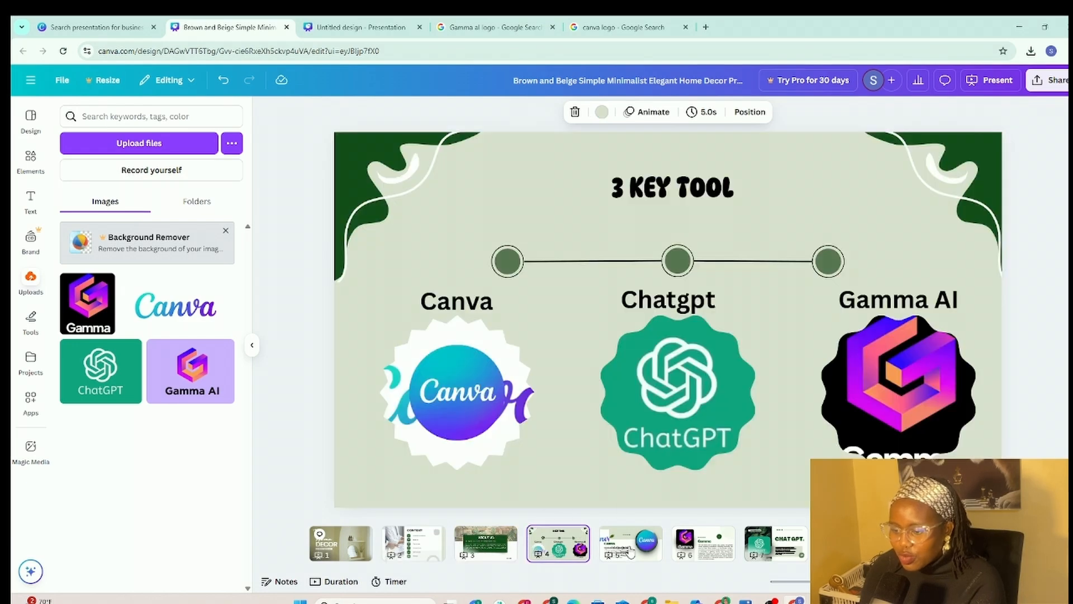
{"action": "left_click", "coordinate": [630, 547]}
{"action": "left_click", "coordinate": [716, 557]}
{"action": "left_click", "coordinate": [785, 551]}
{"action": "left_click", "coordinate": [849, 549]}
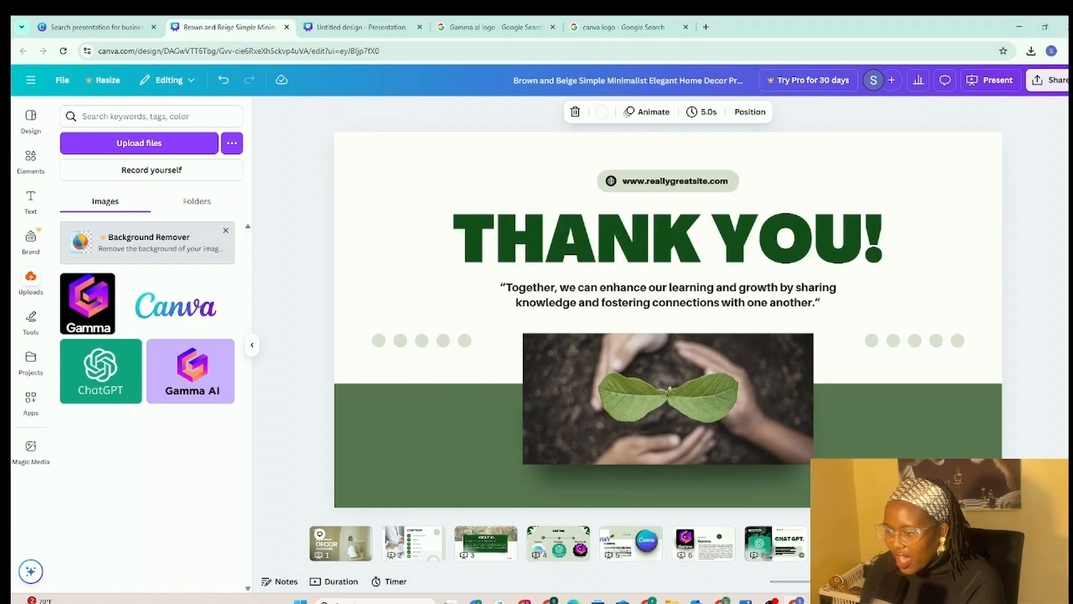
{"action": "left_click", "coordinate": [919, 549]}
Step: Try the Anyone with the link access level in the sharing settings, restore Only you can access, and check the people with access
{"action": "left_click", "coordinate": [1049, 79]}
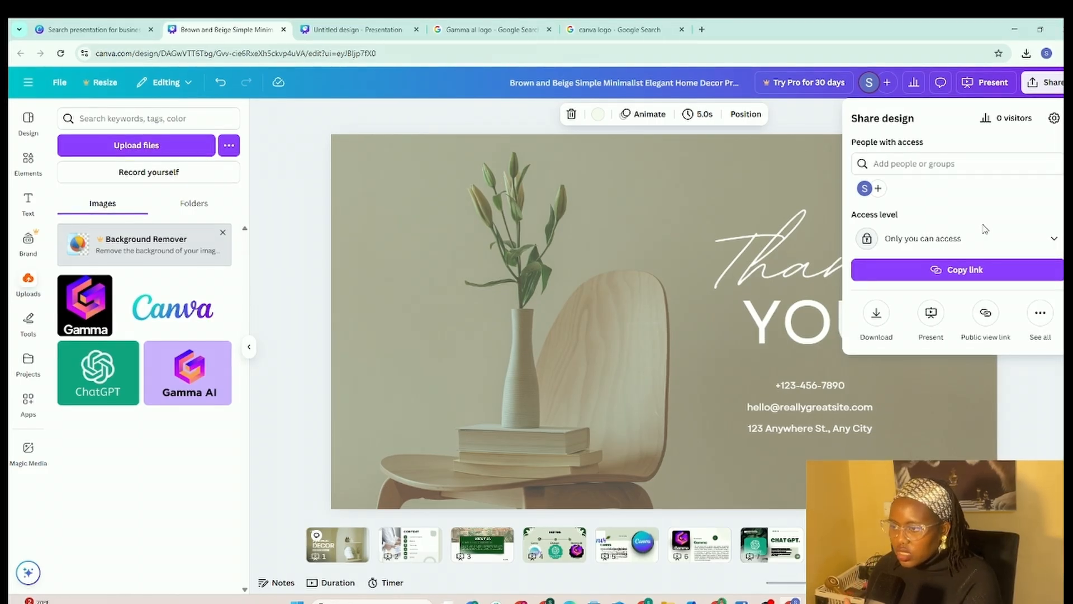
{"action": "left_click", "coordinate": [1027, 231]}
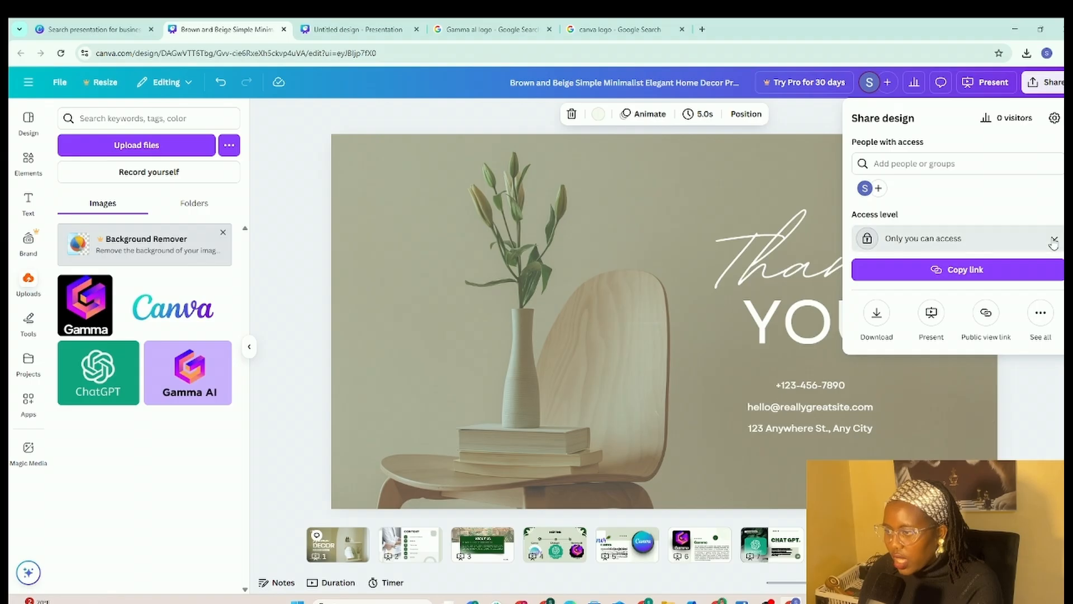
{"action": "left_click", "coordinate": [921, 315]}
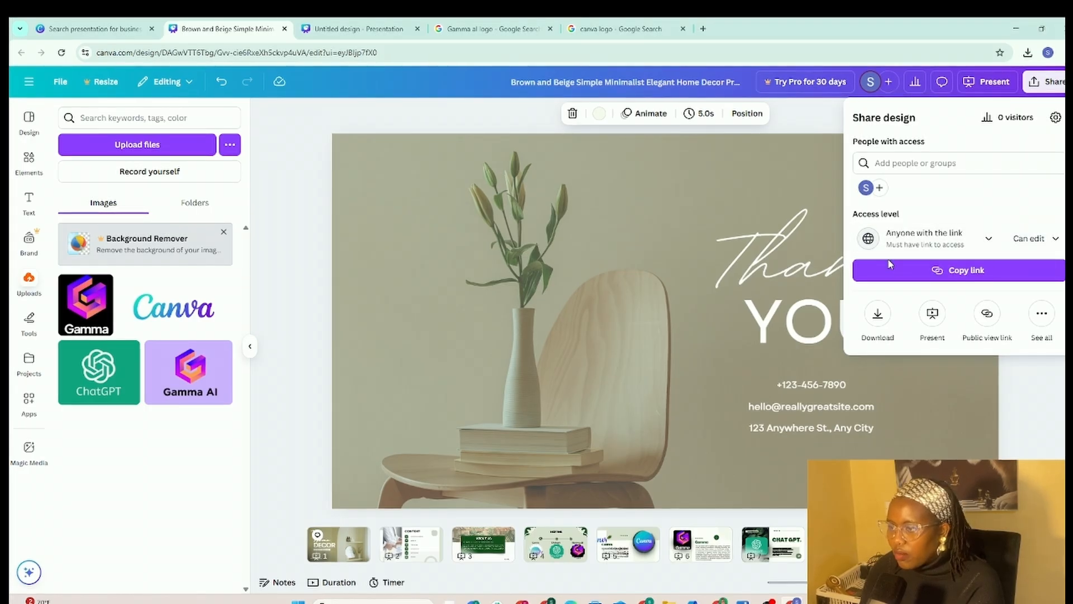
{"action": "left_click", "coordinate": [961, 246]}
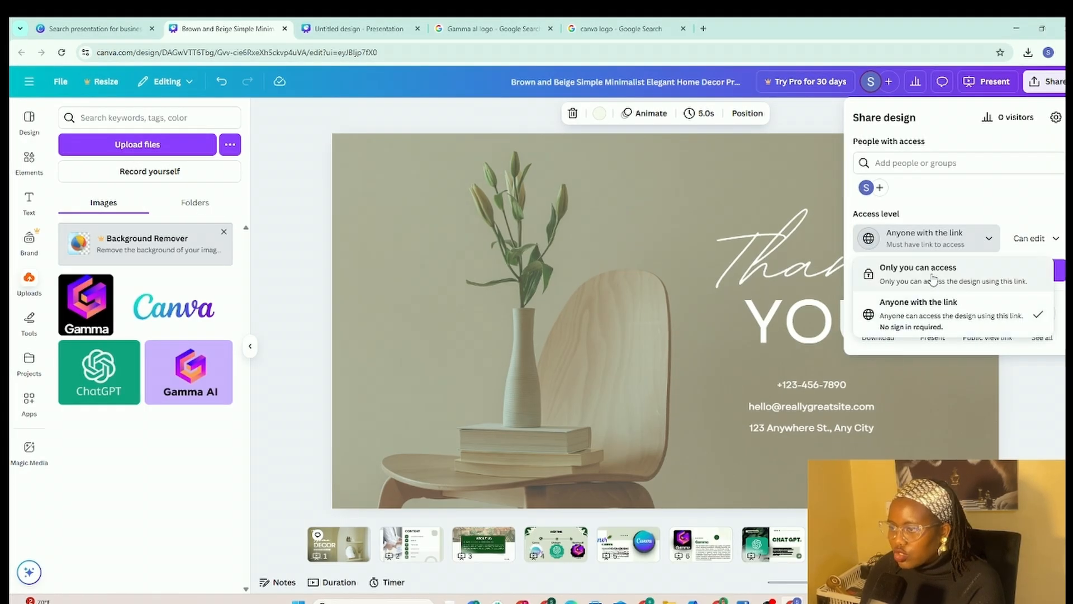
{"action": "left_click", "coordinate": [950, 268]}
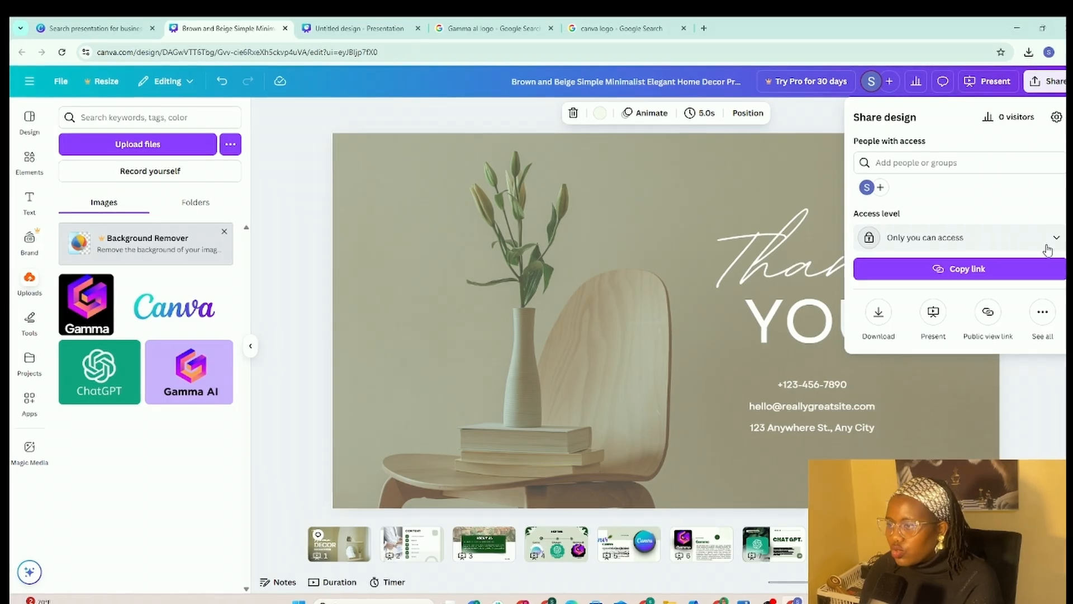
{"action": "left_click", "coordinate": [884, 167]}
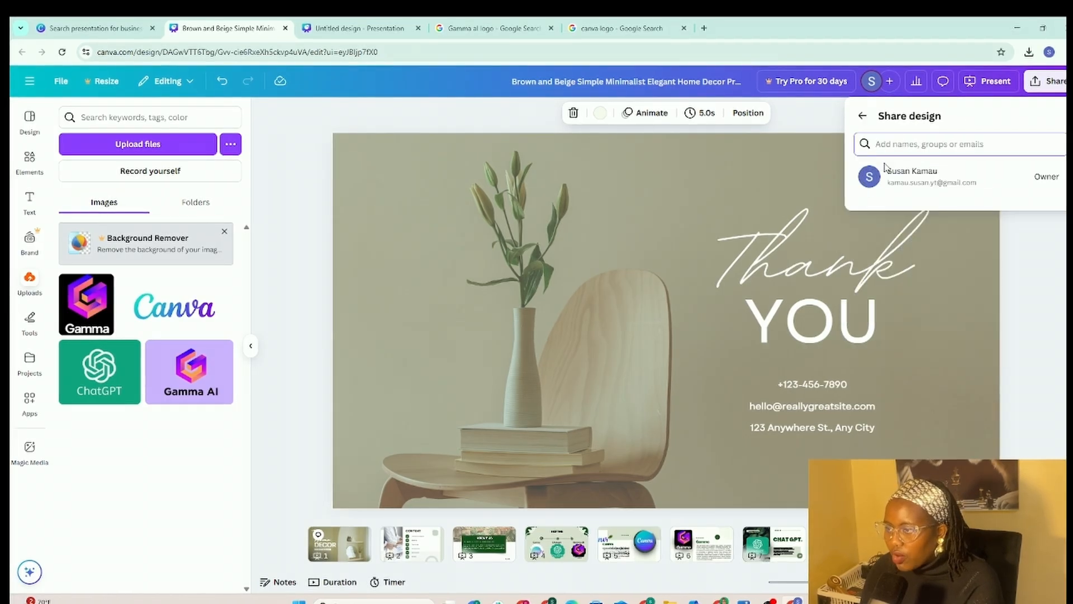
{"action": "left_click", "coordinate": [864, 117]}
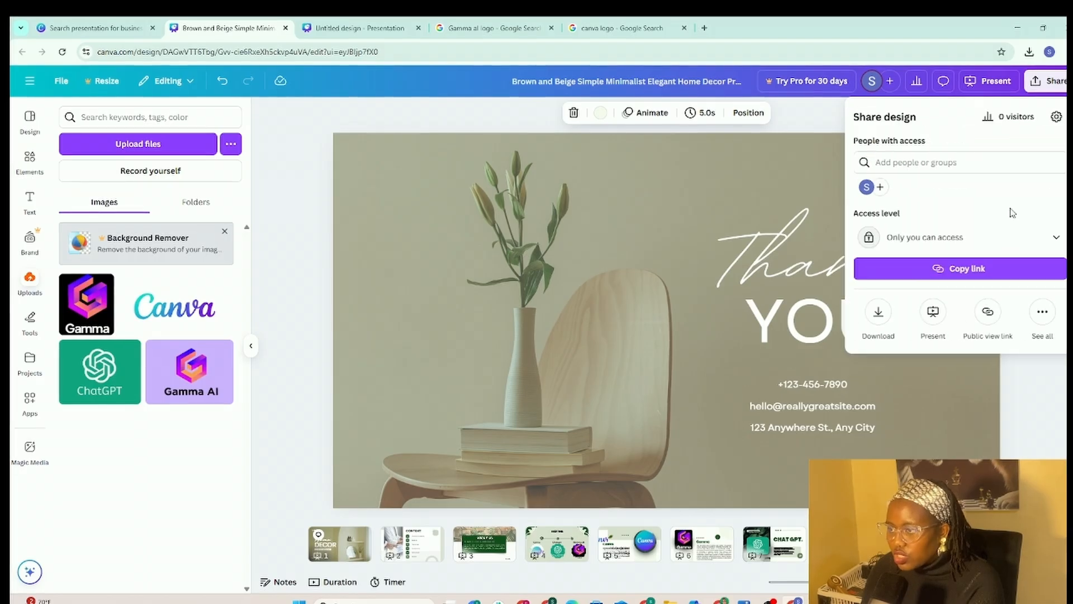
Step: Set the design's access level to Anyone with the link with Can edit permission, and copy the share link
{"action": "left_click", "coordinate": [1045, 238]}
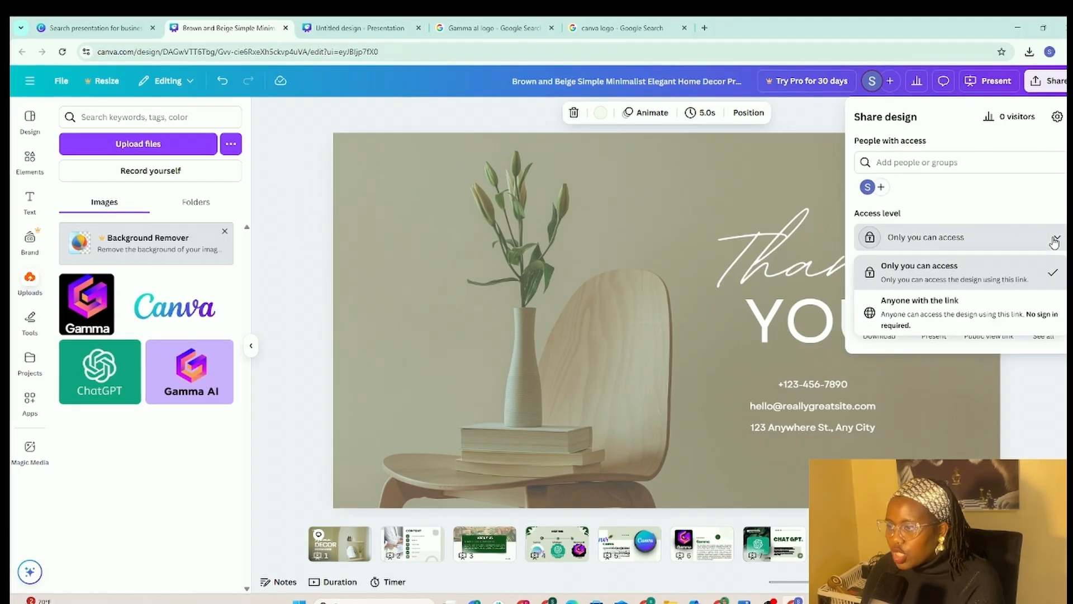
{"action": "left_click", "coordinate": [952, 310]}
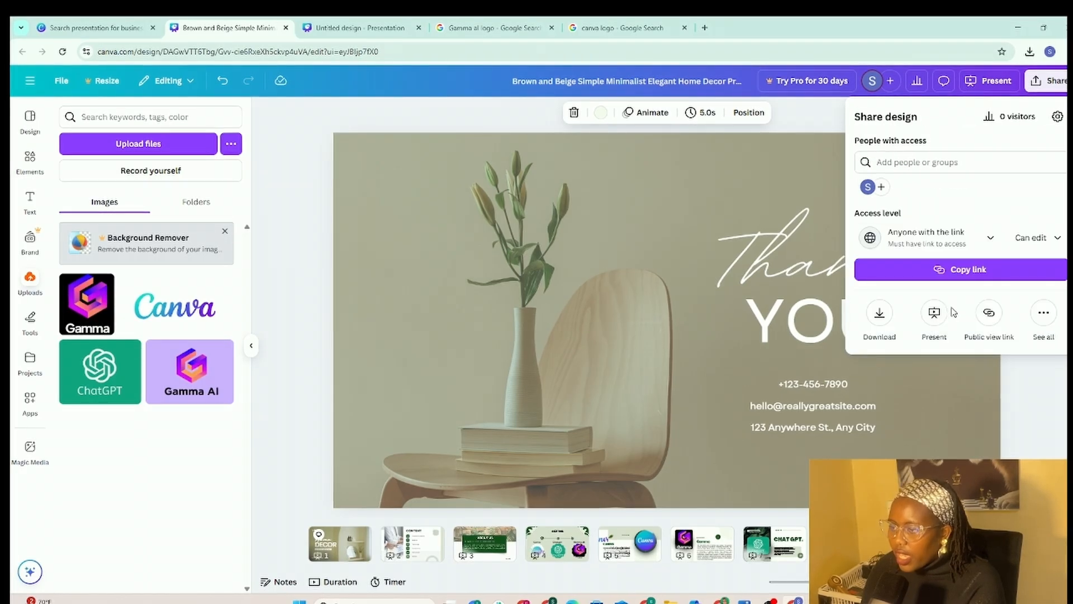
{"action": "left_click", "coordinate": [1057, 240]}
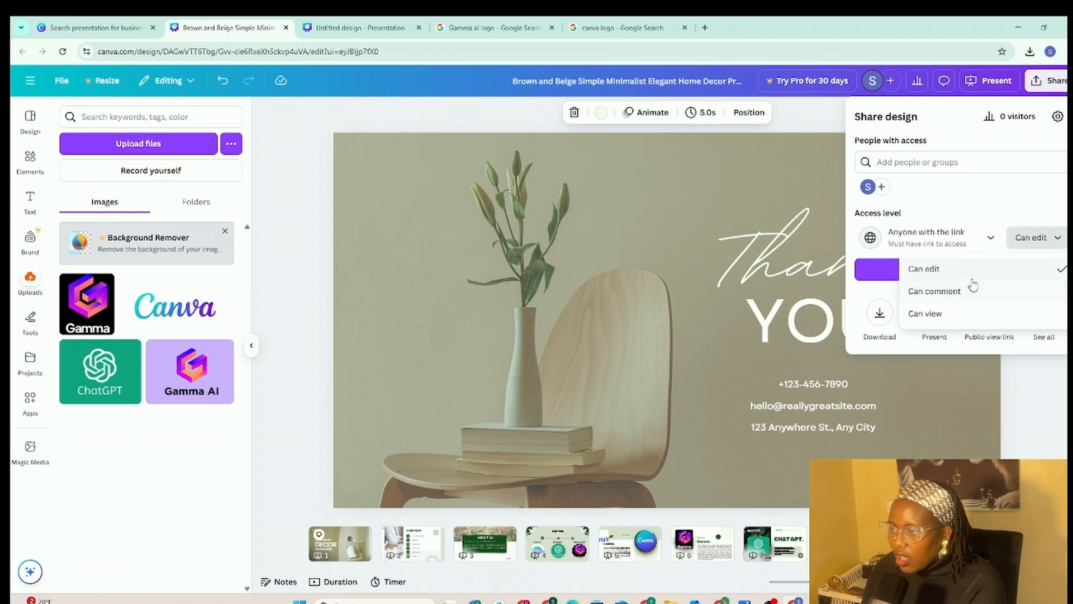
{"action": "left_click", "coordinate": [920, 270]}
{"action": "left_click", "coordinate": [939, 269]}
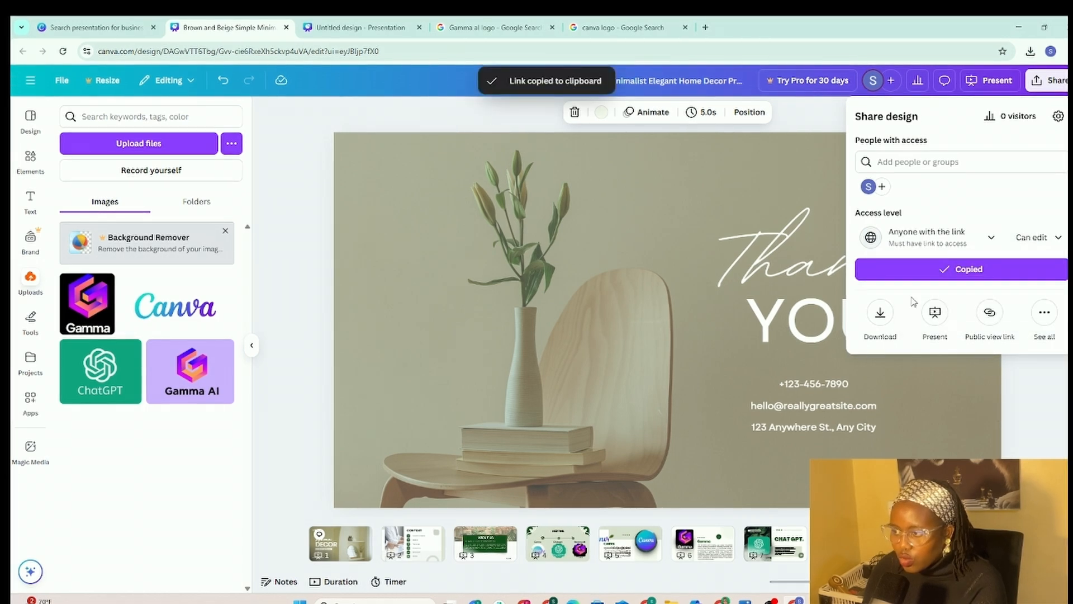
Step: Look at all the sharing options, and check the Canva slide with its round logo image
{"action": "left_click", "coordinate": [1049, 317]}
{"action": "left_click", "coordinate": [937, 254]}
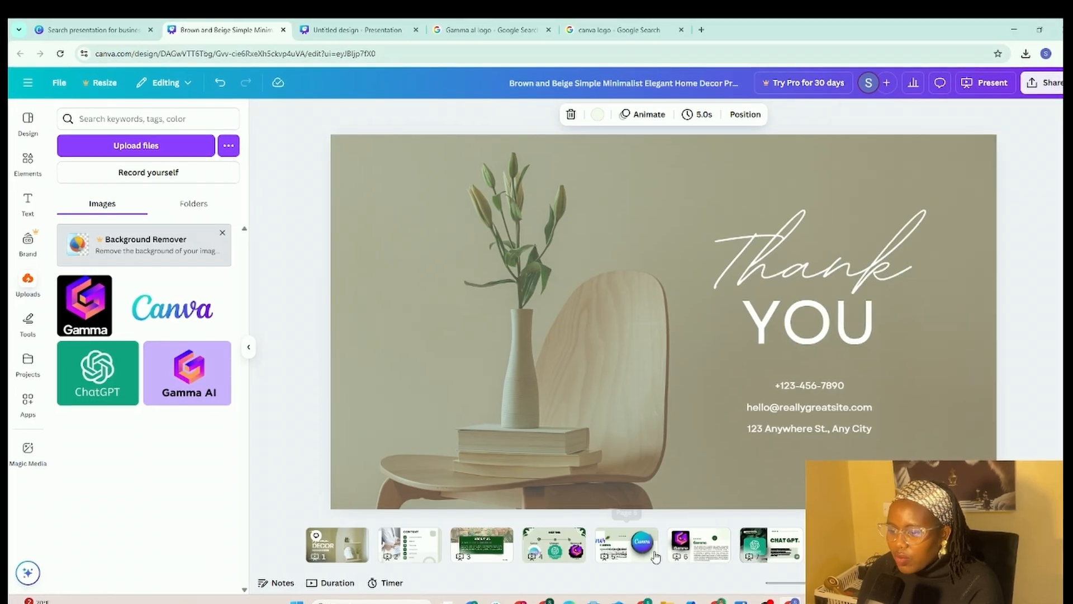
{"action": "left_click", "coordinate": [655, 556]}
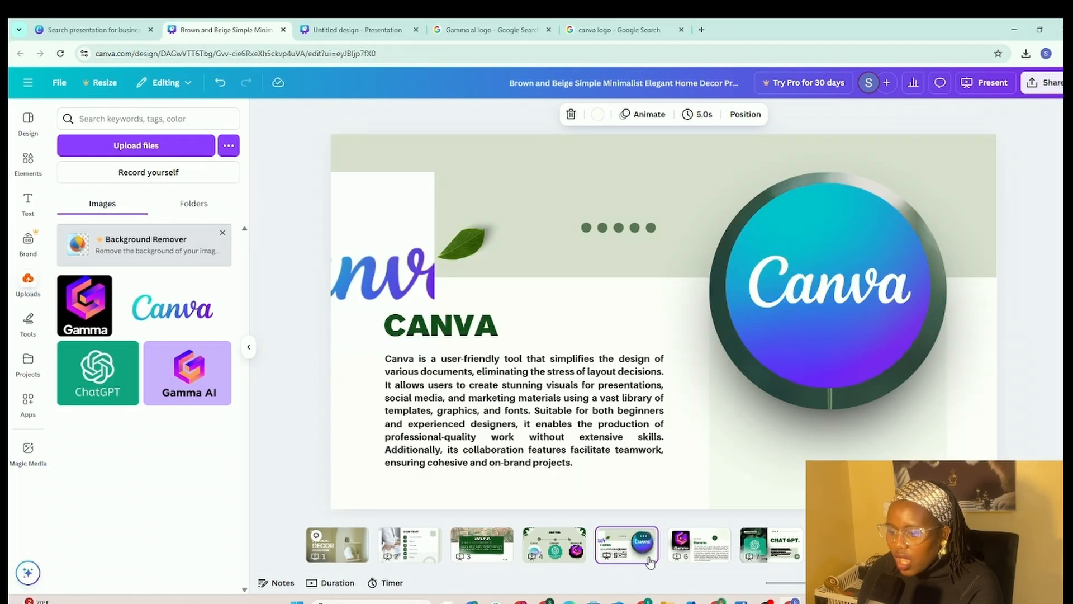
{"action": "left_click", "coordinate": [850, 403]}
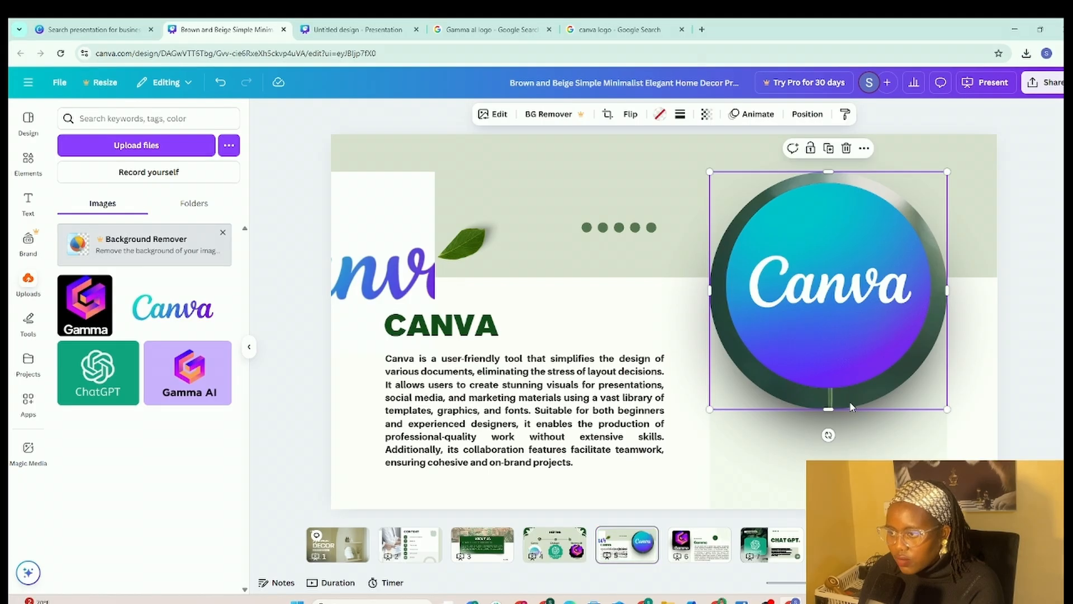
{"action": "left_click_drag", "start_coordinate": [850, 401], "coordinate": [850, 395]}
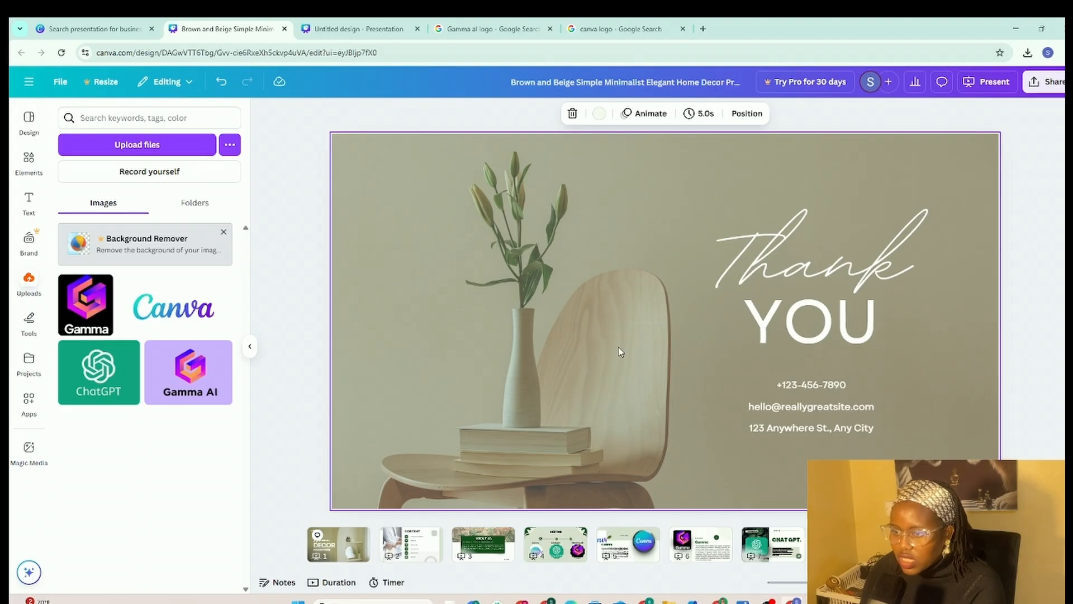
Step: Search the elements library for "Thank you video" with the beige Thank You slide's background image selected
{"action": "left_click", "coordinate": [619, 347]}
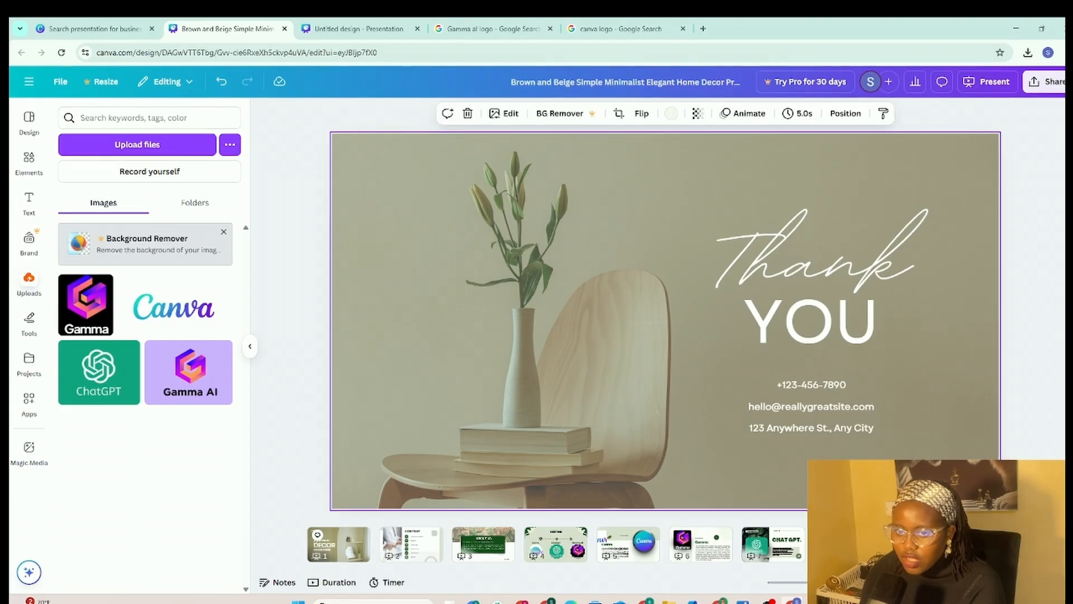
{"action": "left_click", "coordinate": [29, 162]}
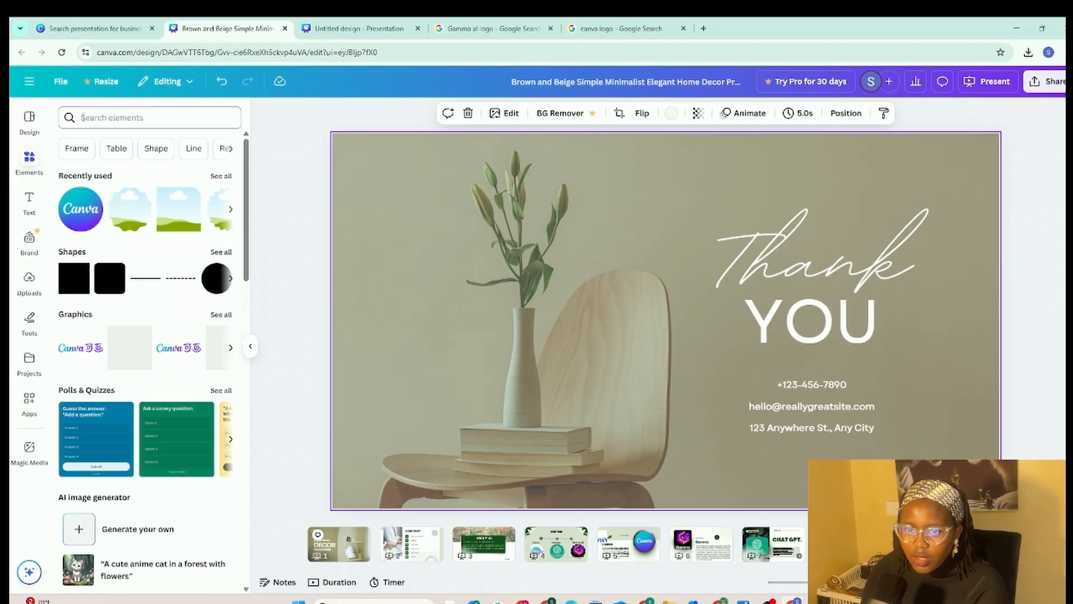
{"action": "left_click", "coordinate": [86, 119]}
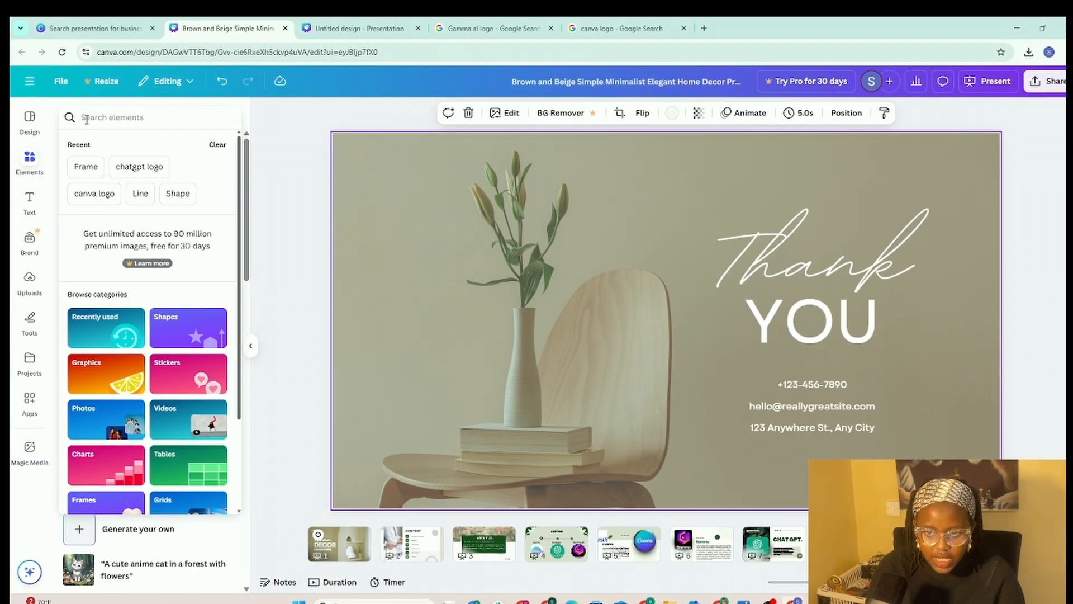
{"action": "key", "text": "Caps_Lock"}
{"action": "key", "text": "Caps_Lock"}
{"action": "type", "text": "T"}
{"action": "key", "text": "Caps_Lock"}
{"action": "type", "text": "han"}
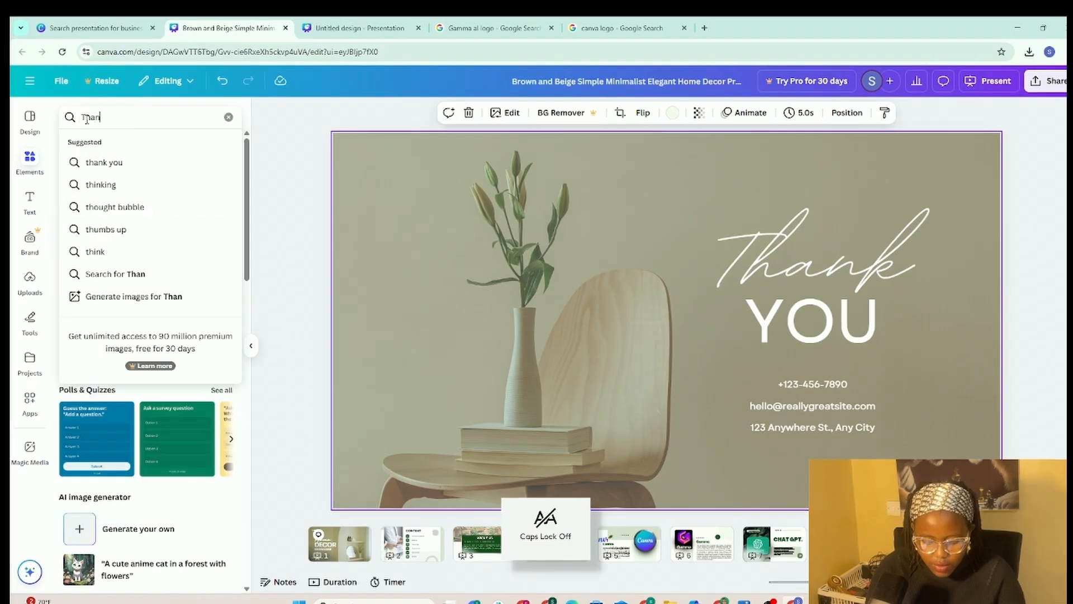
{"action": "type", "text": "k you vo"}
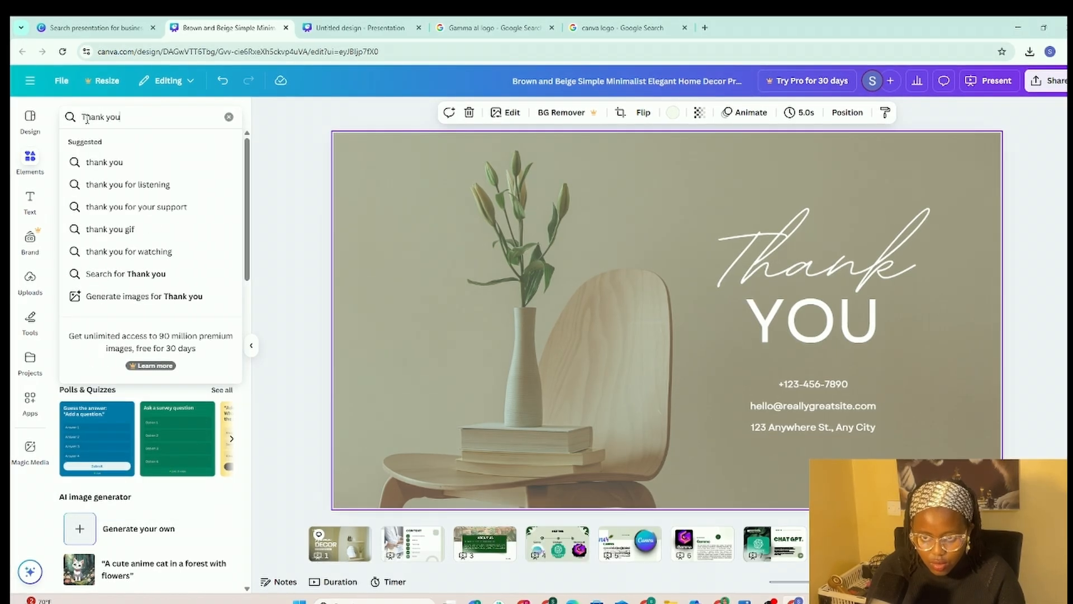
{"action": "key", "text": "BackSpace"}
{"action": "key", "text": "BackSpace"}
{"action": "type", "text": "v"}
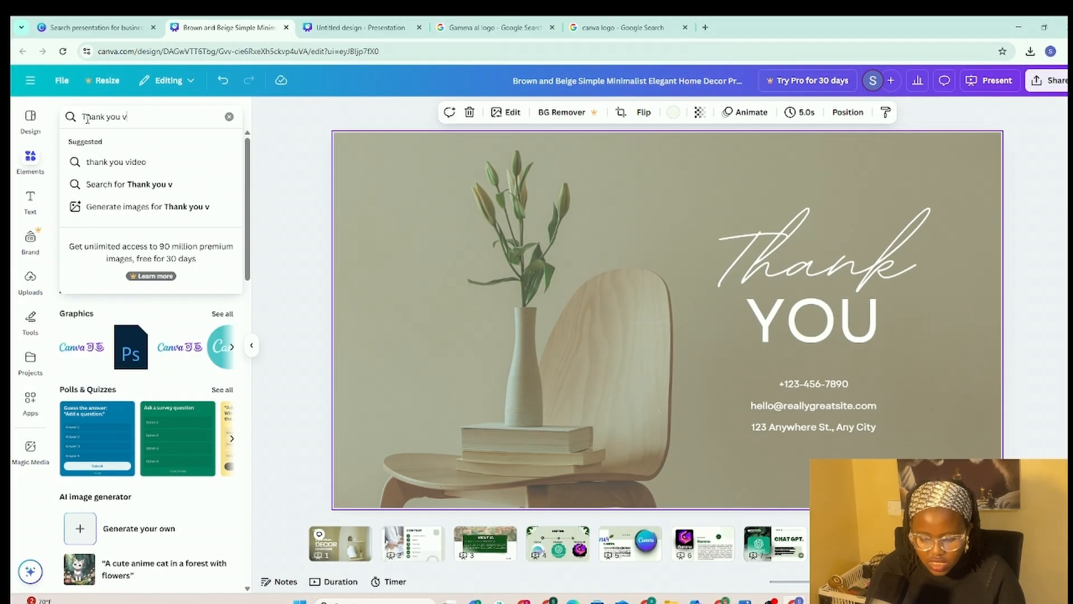
{"action": "type", "text": "ideo"}
{"action": "key", "text": "Return"}
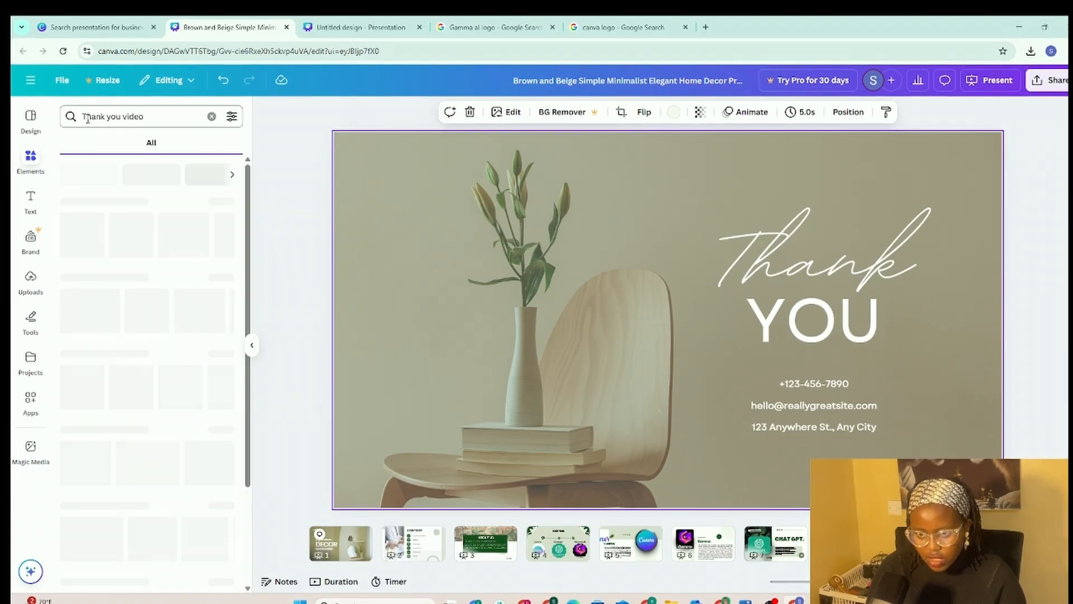